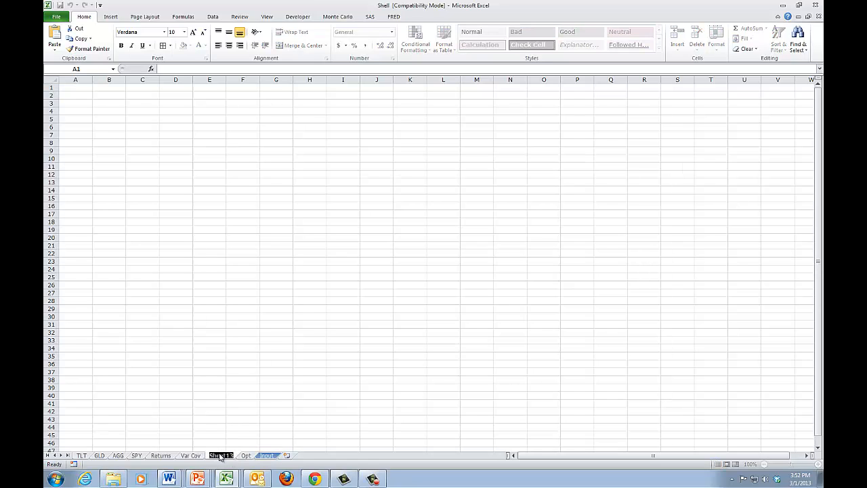
Step: Name the new sheet Eff Front and enter the label Portfolios in cell B1
type("Eff Front")
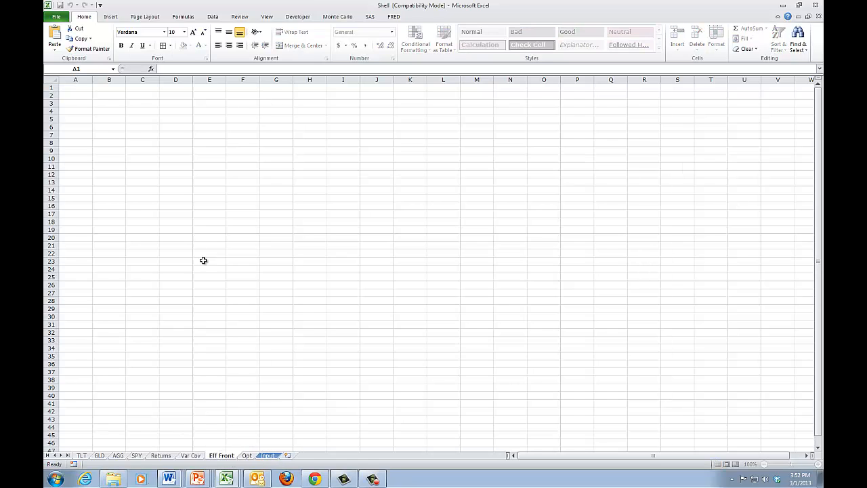
left_click(118, 85)
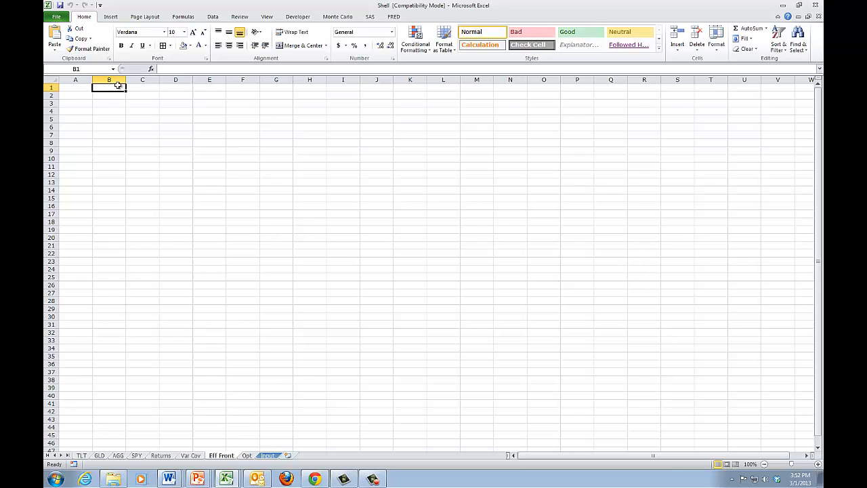
type("Portfolios")
key("Return")
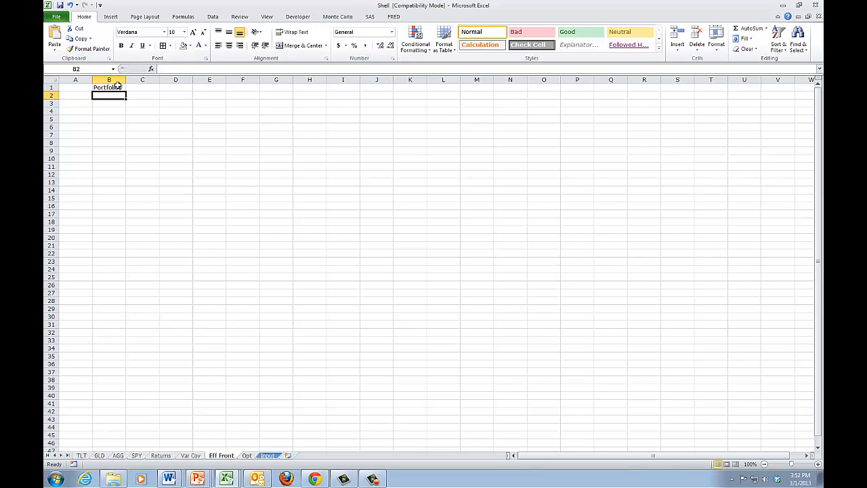
Step: Enter the labels Max St. Dev. Multiplier in B2 and Risk Free Rate in B3
type("Max ")
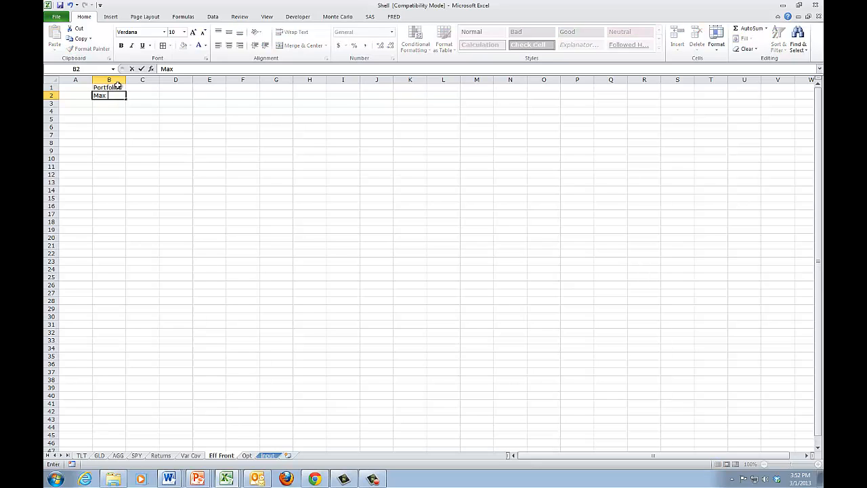
type("St. Dev. Multiplier")
key("Return")
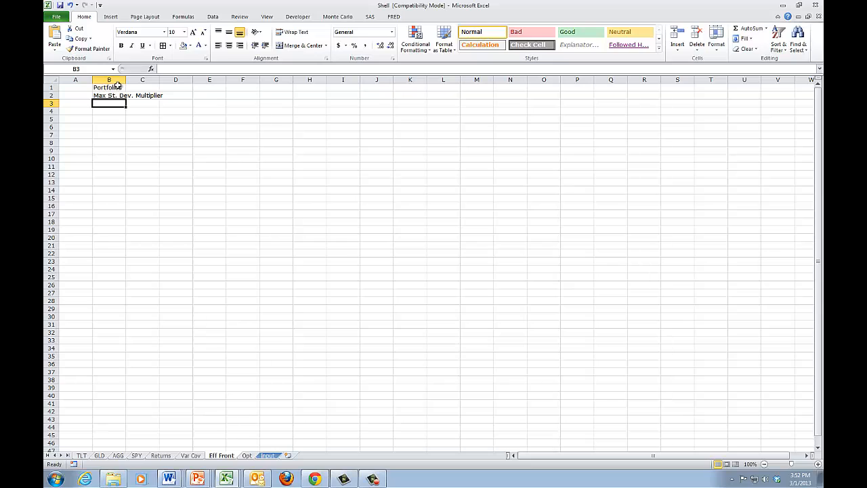
type("Risk Free ")
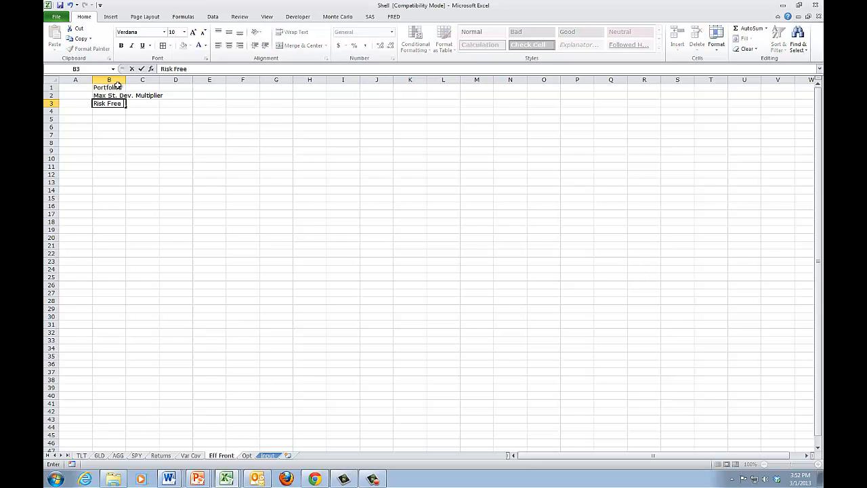
type("Rate")
key("Return")
Step: Leave row 4 blank and enter the labels Portfolios in B5 and E(R) in B6, without the automatic symbol replacement
key("Return")
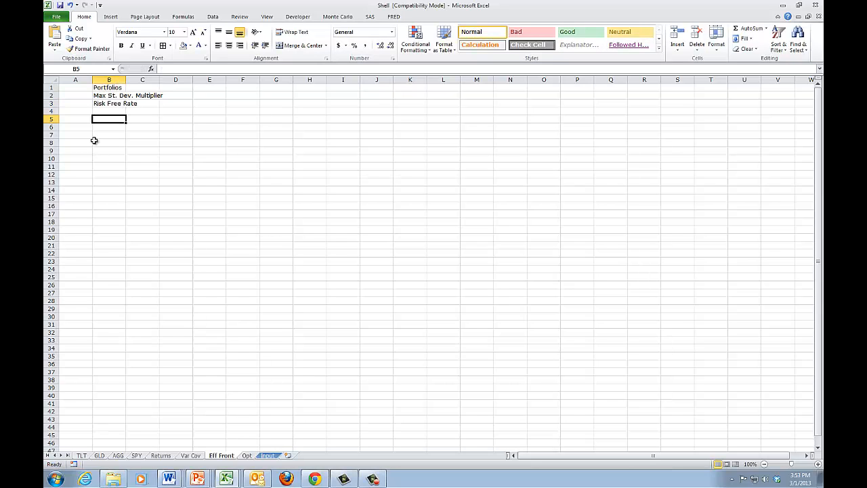
type("Portfolios")
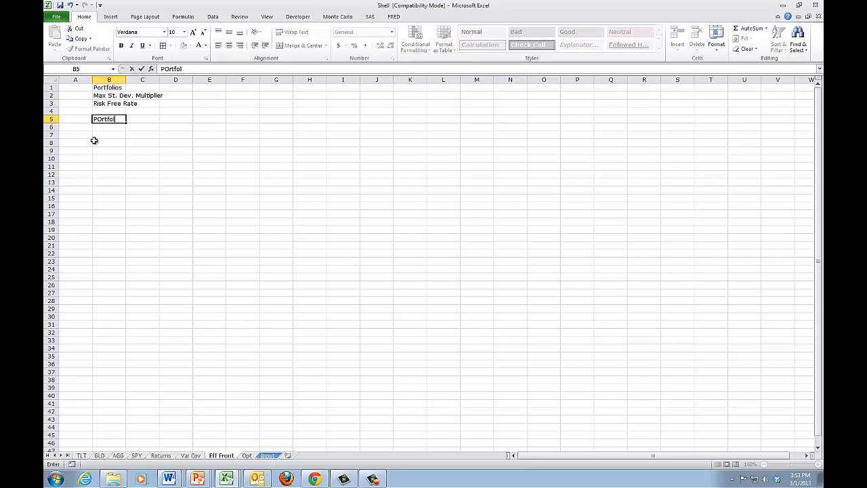
key("Return")
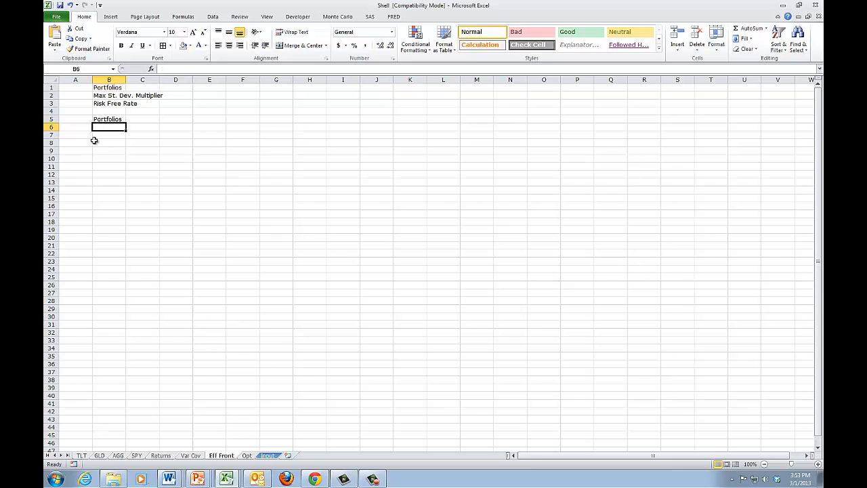
type("E(R)")
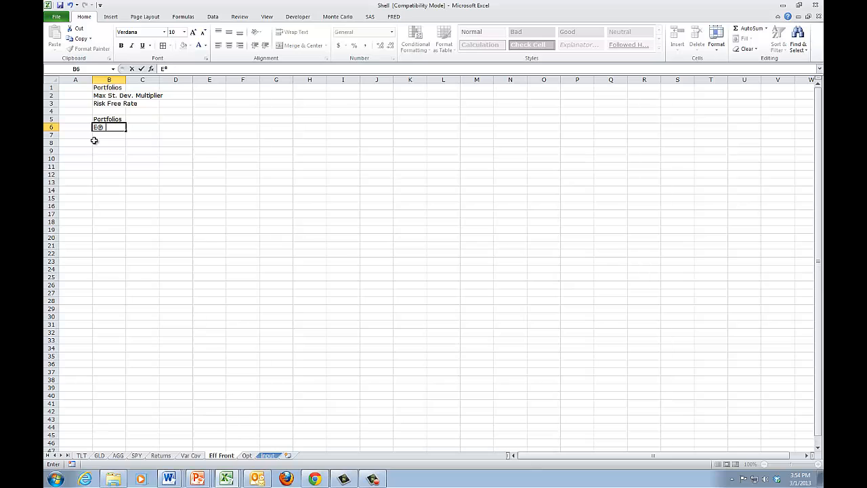
key("ctrl+z")
key("Return")
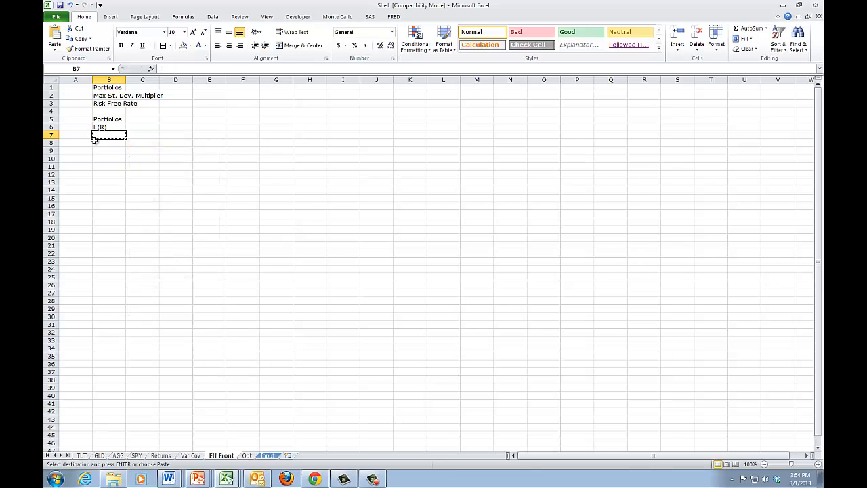
Step: Enter the labels Target St. Dev. in B7 and Act. St. Dev. in B8, and widen column B to fit its text
type("Target")
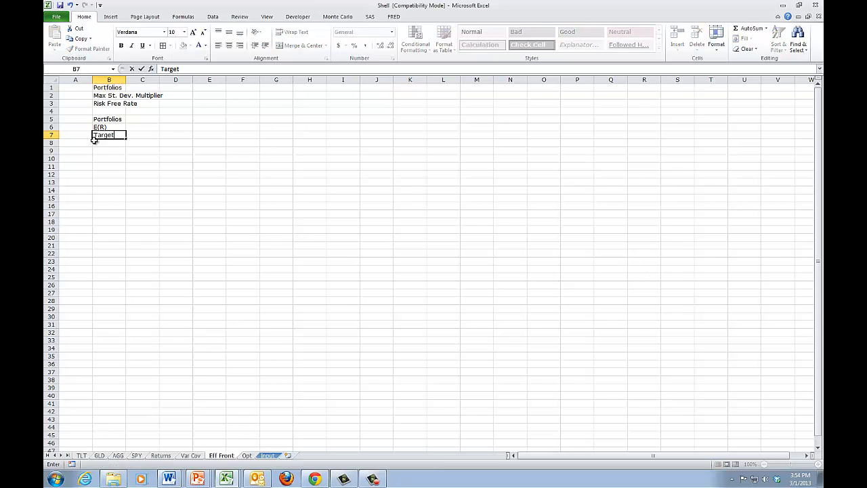
type(" St. Dev.")
key("Return")
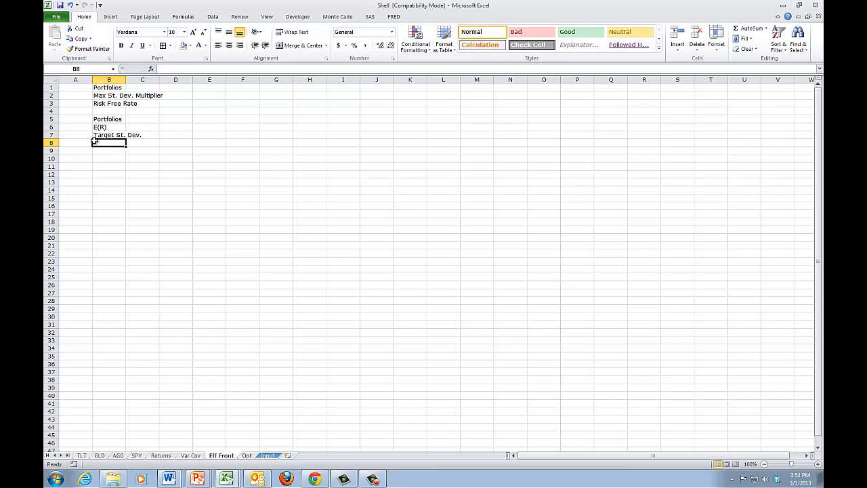
type("Actu")
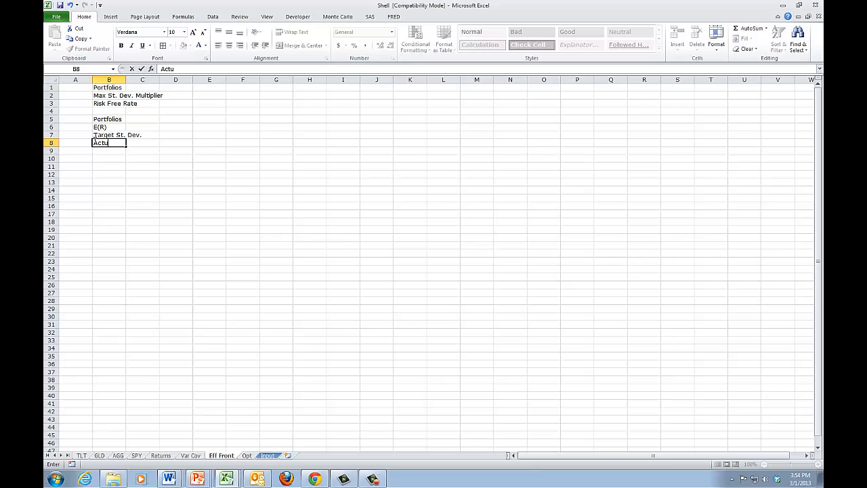
key("BackSpace")
type(". St. Dev.")
key("Return")
type("'")
key("Return")
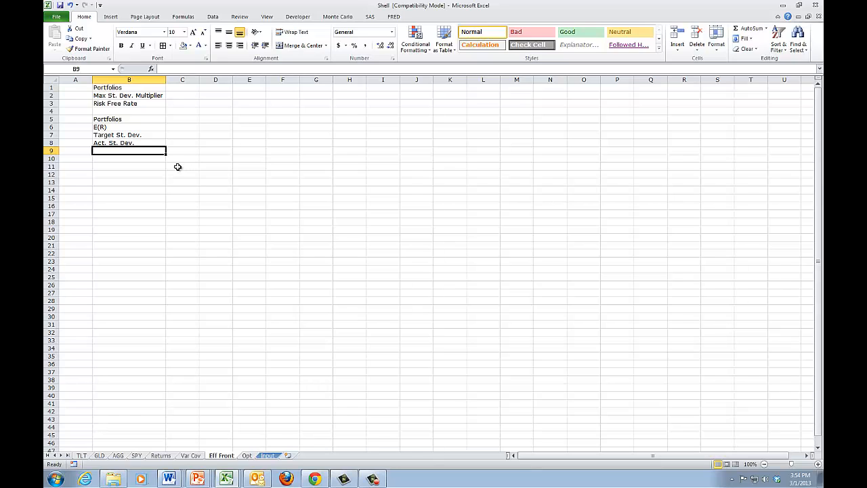
Step: Enter the heading Weights in B9 and list the tickers TLT, GLD, AGG and SPY in B10 to B13
key("Return")
key("Up")
type("Weights")
key("Return")
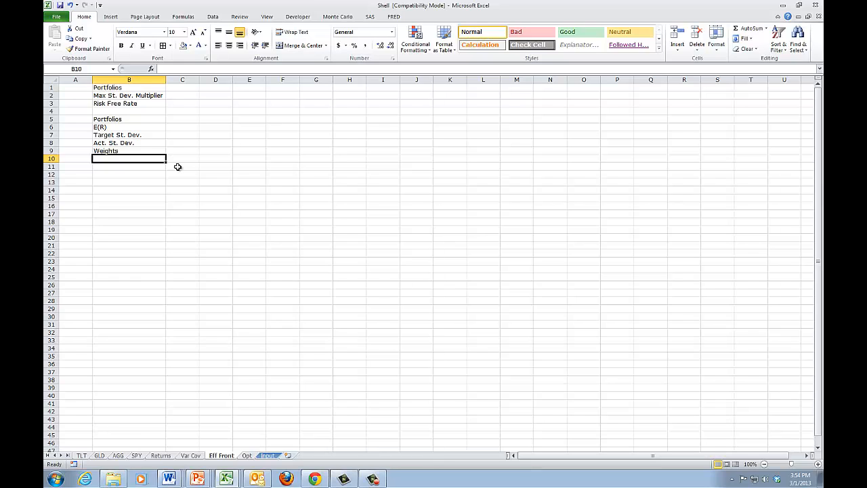
type("TLT")
key("Return")
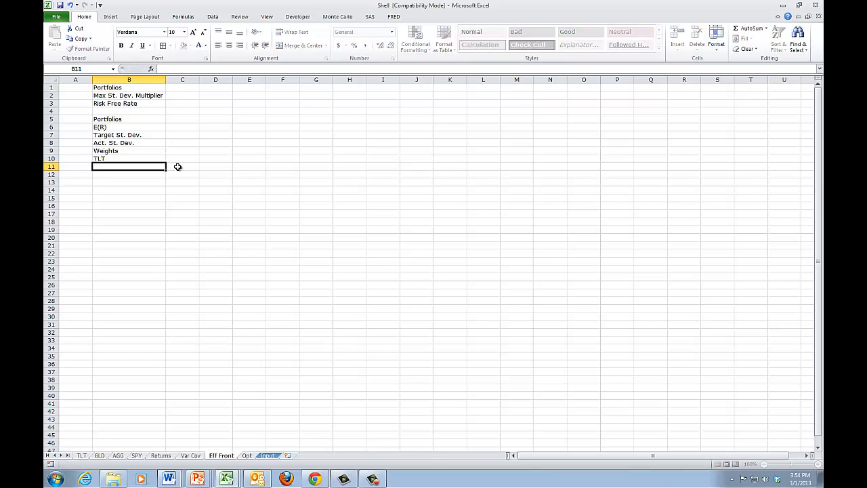
type("GLD")
key("Return")
type("AGG")
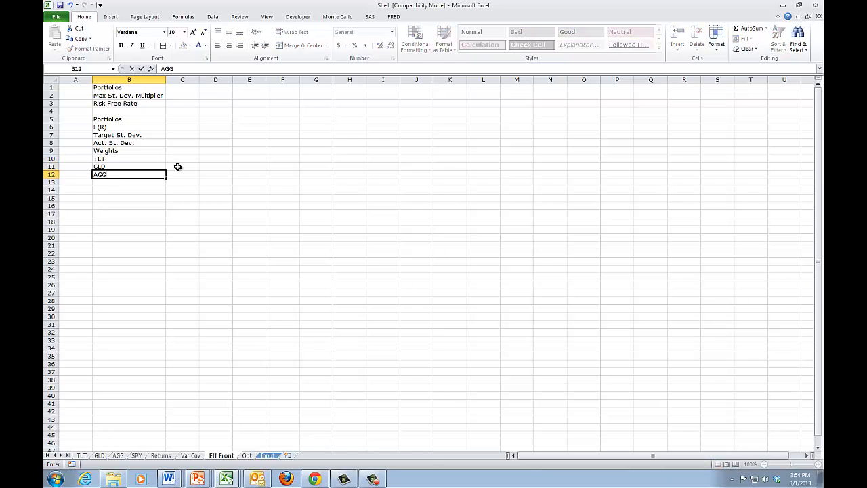
key("Return")
type("SPY")
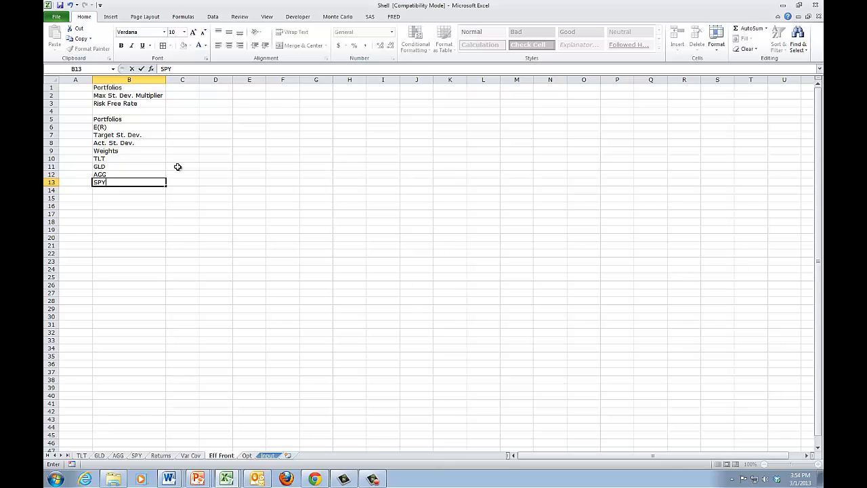
key("Return")
Step: Enter the labels Total Portfolio in B14 and CAL Slope in B16, leaving row 15 blank
key("Return")
key("Up")
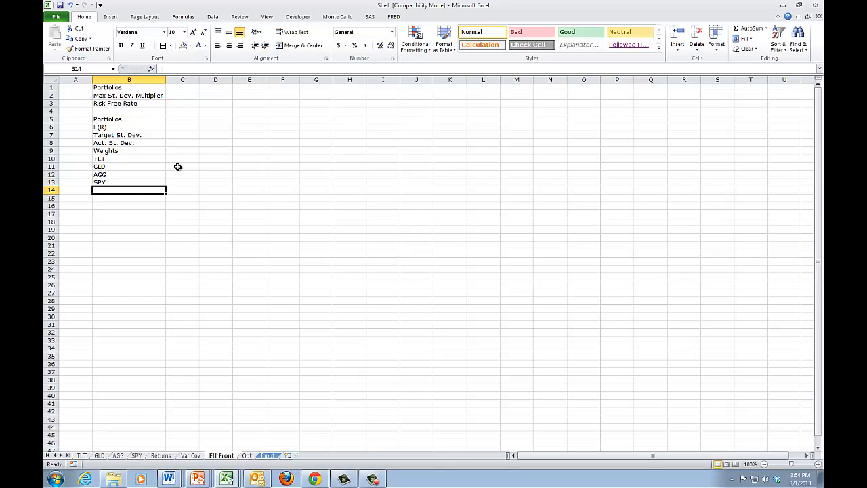
type("Total Portfolio")
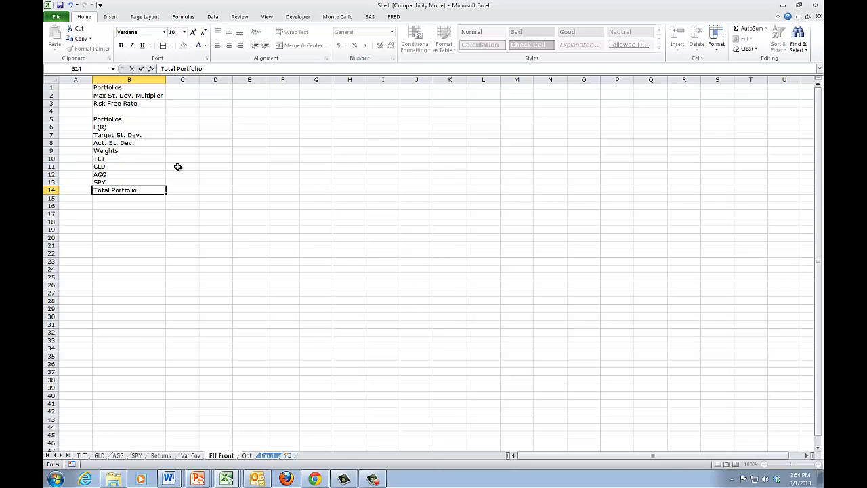
key("Return")
key("Return")
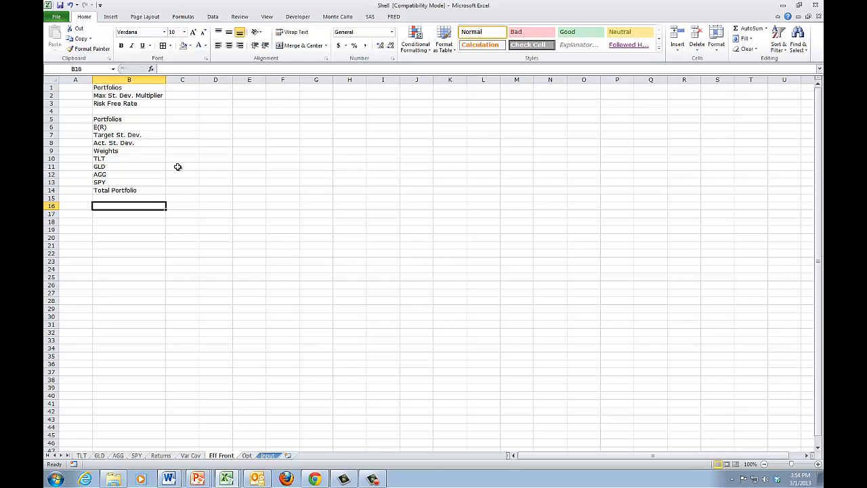
type("CAL Slo")
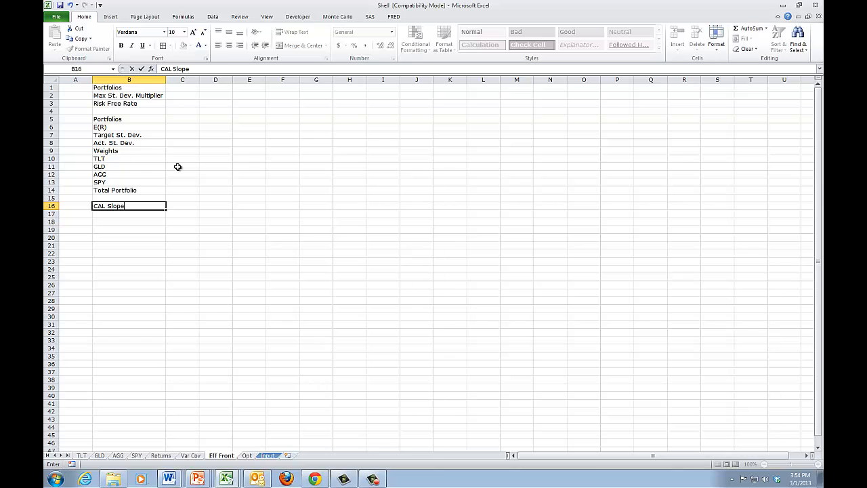
type("pe")
key("Up")
Step: Enter 1 in C5 as the first portfolio number, beside the second Portfolios label
key("Up")
key("Up")
key("Up")
key("Up")
key("Up")
key("Up")
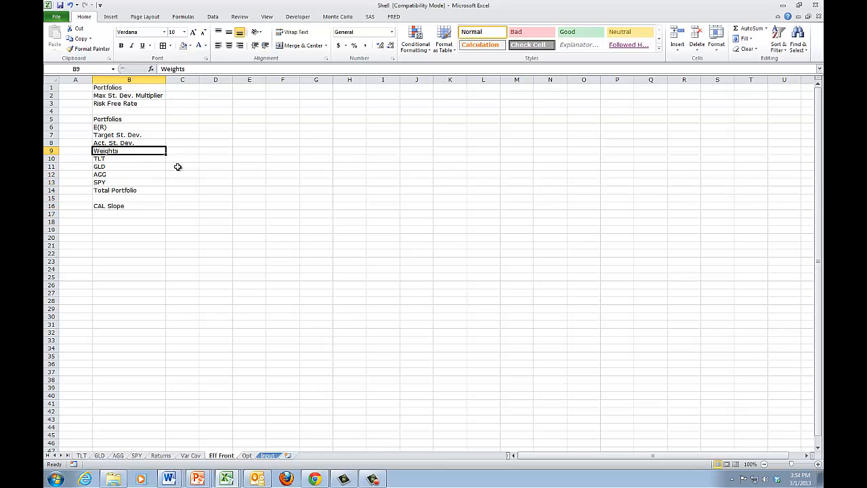
key("Up")
key("Up")
key("Up")
key("Up")
key("Right")
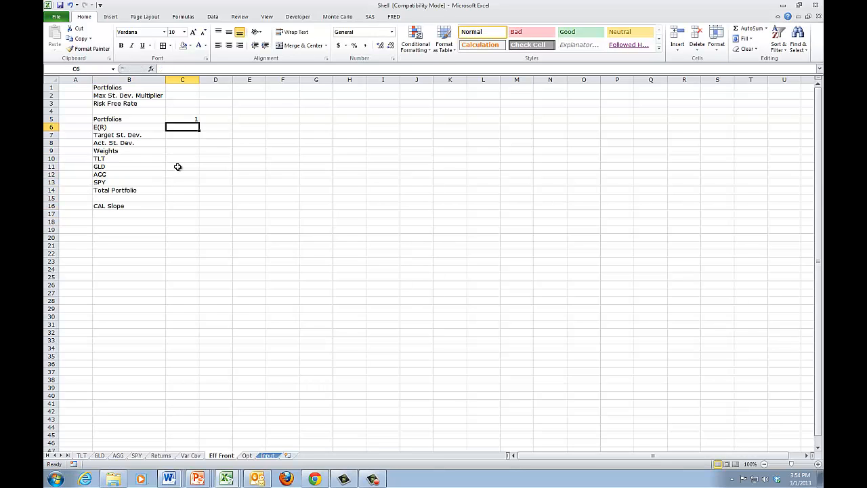
type("1")
key("ctrl+Return")
Step: Set the number of portfolios to 20 in cell A1
key("Up")
key("Up")
key("Up")
key("Up")
key("Left")
key("Left")
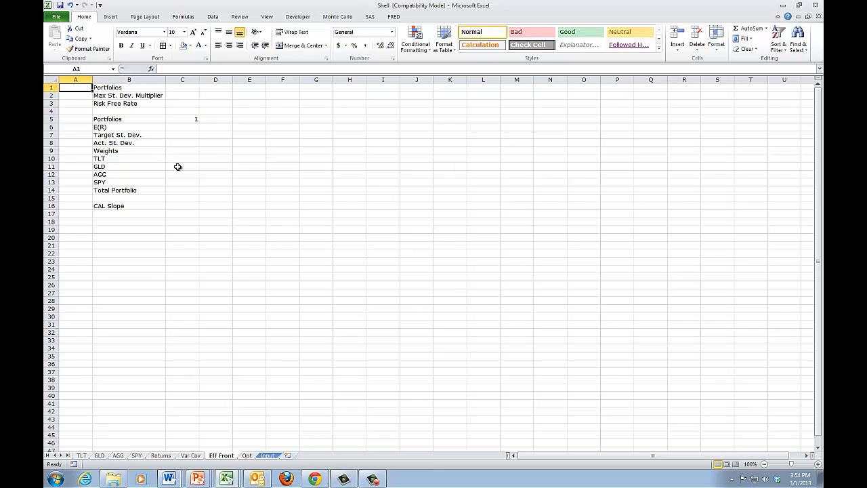
type("20")
key("ctrl+Return")
Step: Enter the portfolio counter formula =IF(C5="","",IF(C5+1>$A$1,"",C5+1)) in D5
key("Down")
key("Down")
key("Down")
key("Down")
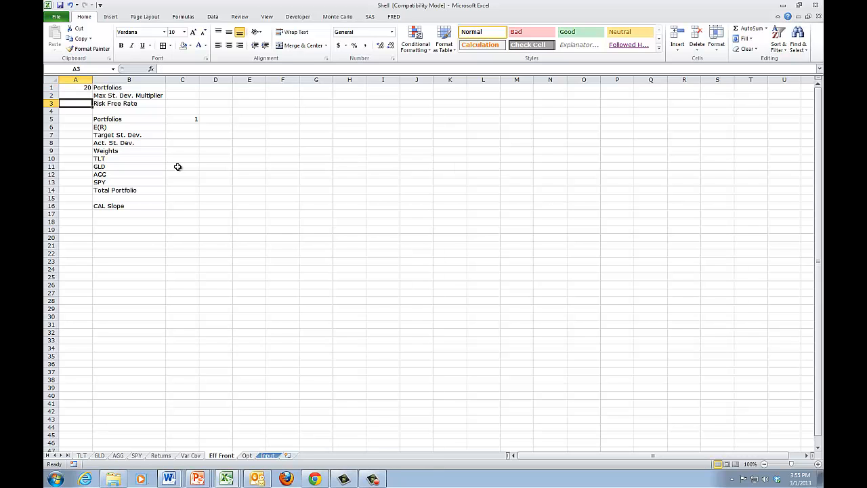
key("Right")
key("Right")
key("Right")
type("=if(")
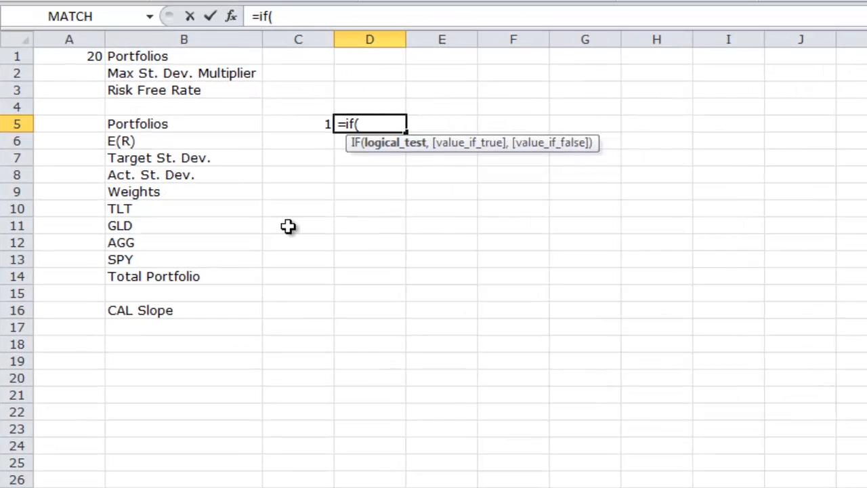
key("Left")
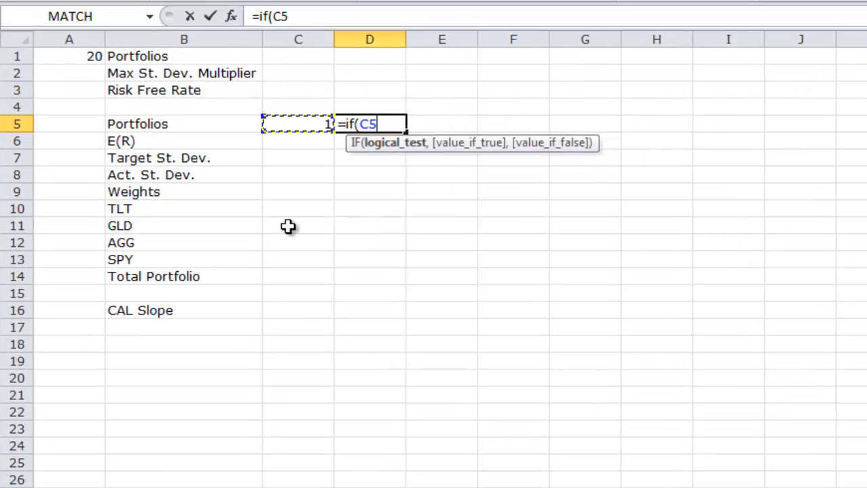
type("=\"\",\"\",if(")
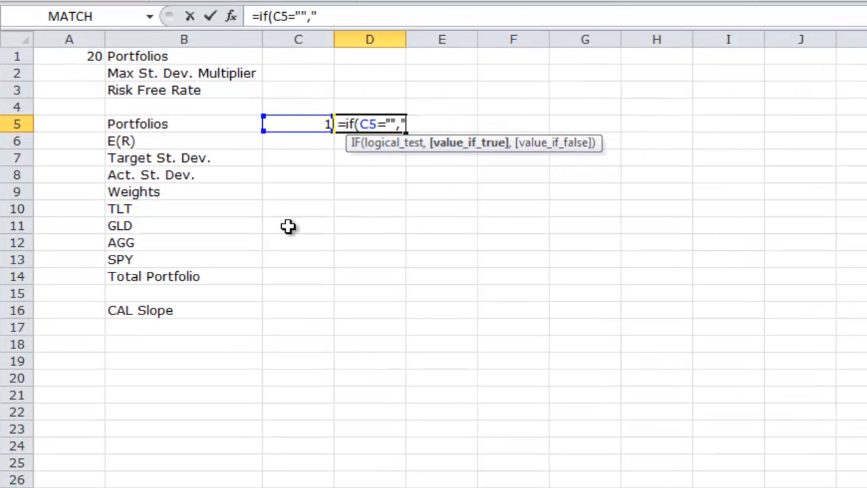
key("Left")
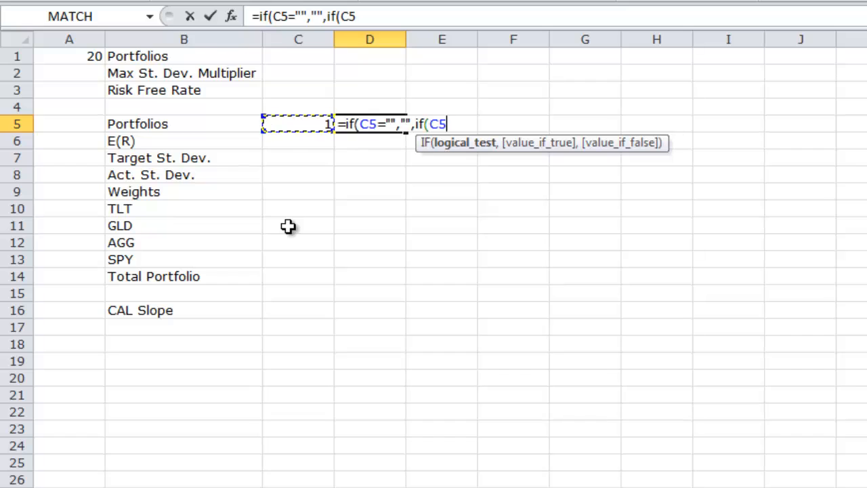
type("+1>")
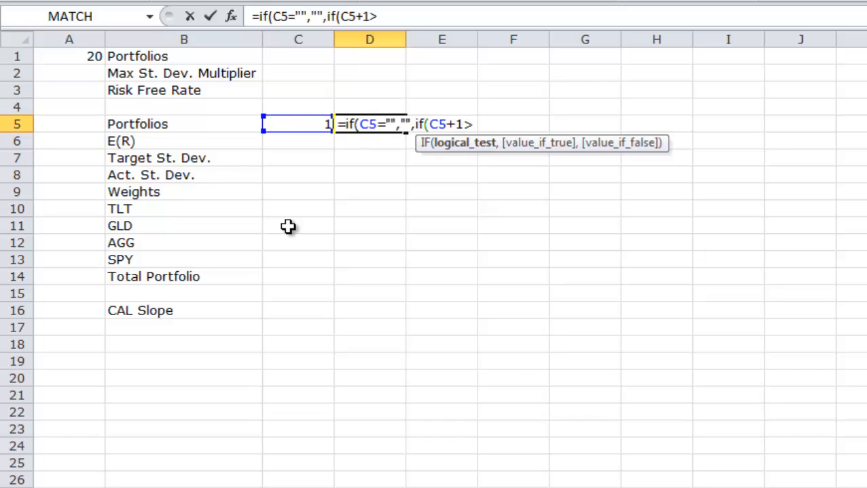
left_click(92, 57)
key("F4")
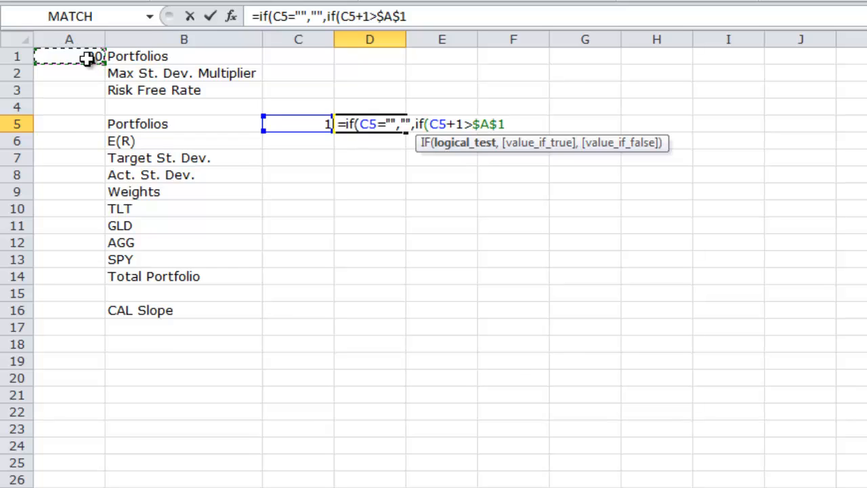
type(",\"\",")
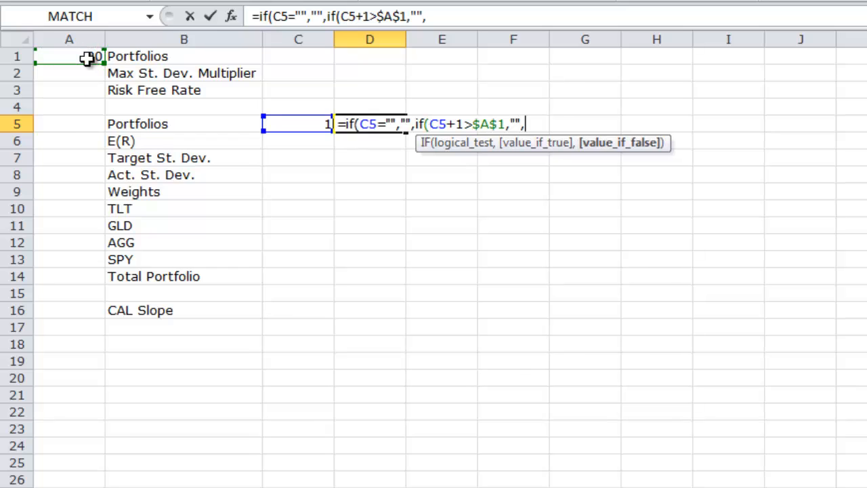
type("C5+1))")
key("Return")
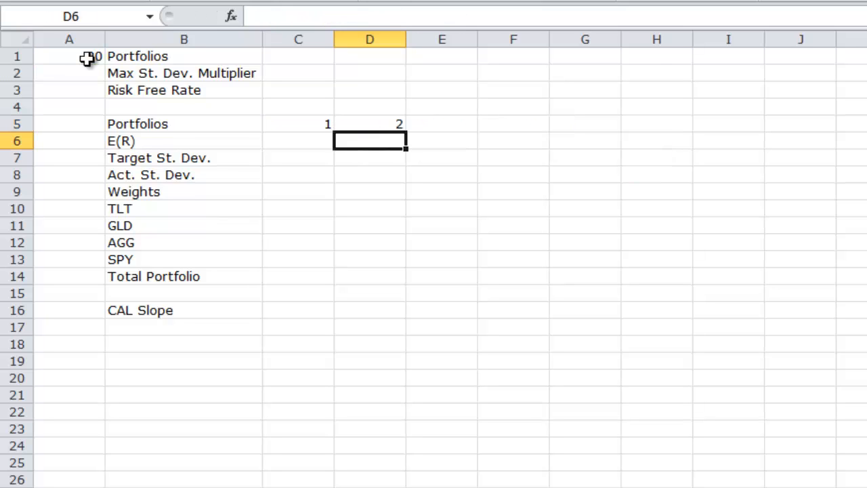
Step: Copy the portfolio counter formula from D5 across the rest of row 5, starting at E5
key("Up")
key("ctrl+c")
key("Right")
key("ctrl+shift+Right")
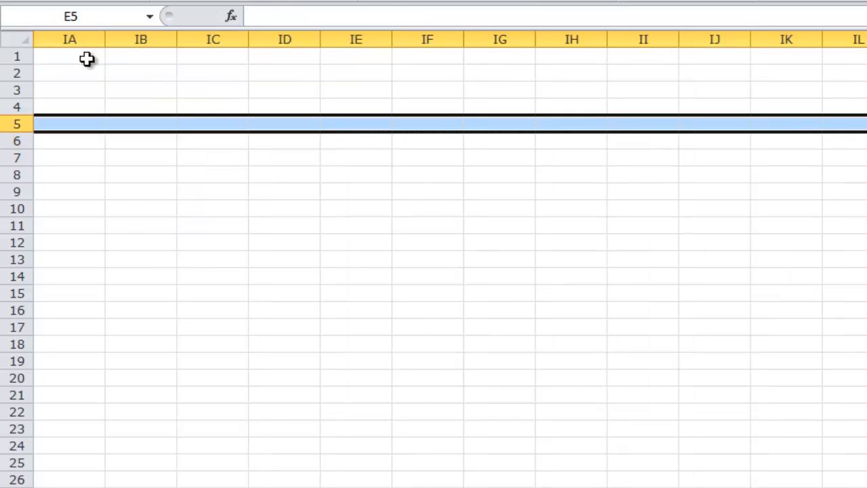
key("ctrl+v")
Step: Check the portfolio numbers along row 5, going out past column T and back to column A
key("Right")
key("Right")
key("Right")
key("Right")
key("Right")
key("Right")
key("Right")
key("Right")
key("Right")
key("Right")
key("Right")
key("Right")
key("Right")
key("Right")
key("Right")
key("Right")
key("Right")
key("Right")
key("Right")
key("Right")
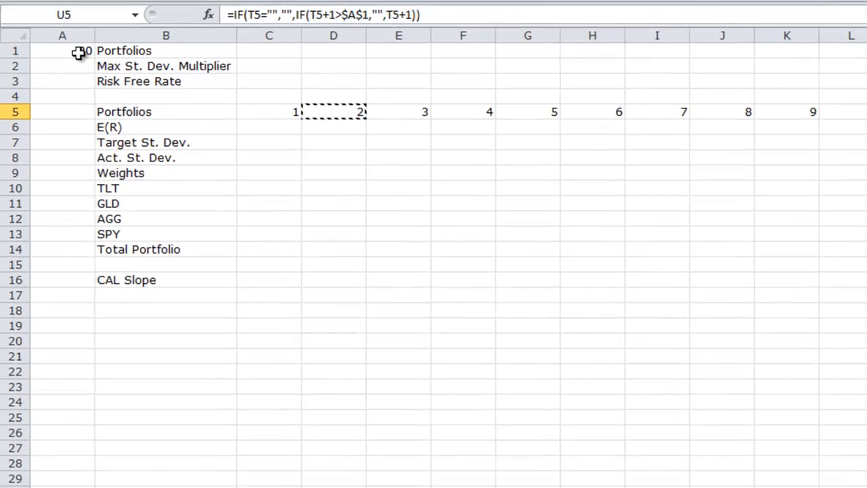
key("Left")
key("Left")
key("Left")
key("Left")
key("Left")
key("Left")
key("Left")
key("Left")
key("Left")
key("Left")
key("Left")
key("Left")
key("Left")
key("Left")
key("Left")
key("Left")
key("Left")
key("Left")
key("Left")
key("Left")
key("Left")
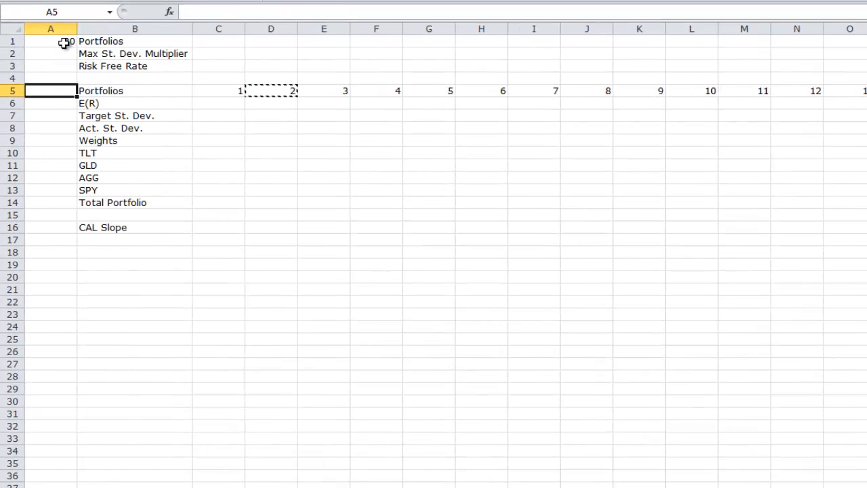
Step: Review the weight cells C10:C13 against the covariance matrix sheet and the expected returns and weights on the Opt sheet
key("Right")
key("Right")
key("Right")
key("Left")
key("Down")
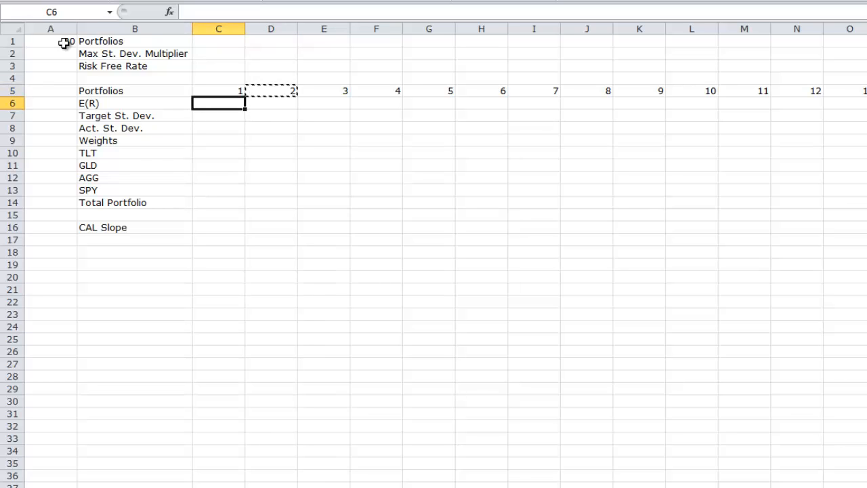
key("Down")
key("Down")
key("Down")
key("Down")
key("shift+Down")
key("shift+Down")
key("shift+Down")
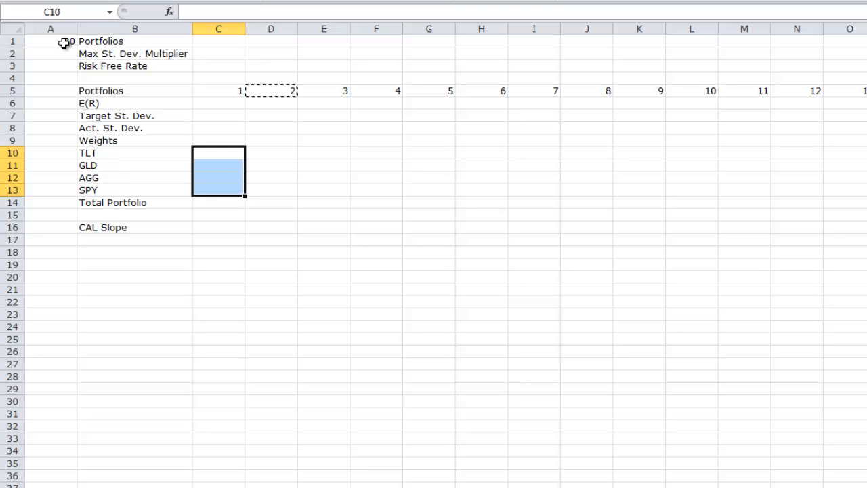
key("ctrl+Page_Up")
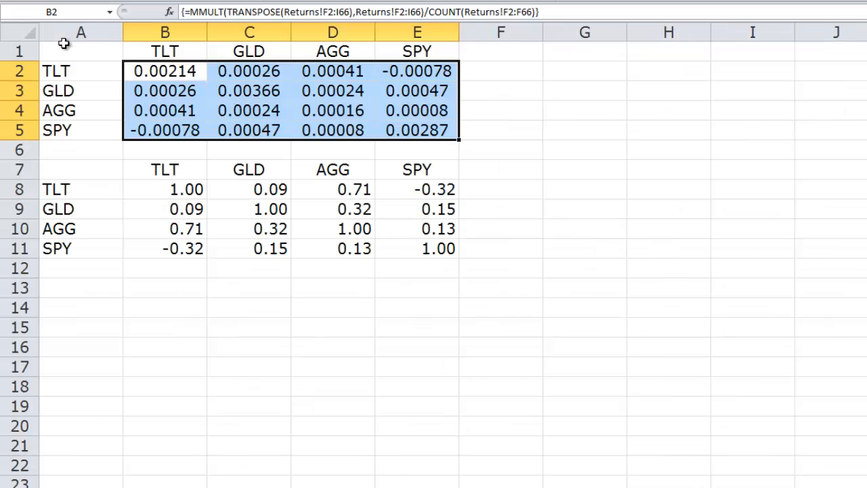
key("ctrl+Page_Down")
key("ctrl+Page_Down")
key("ctrl+Page_Down")
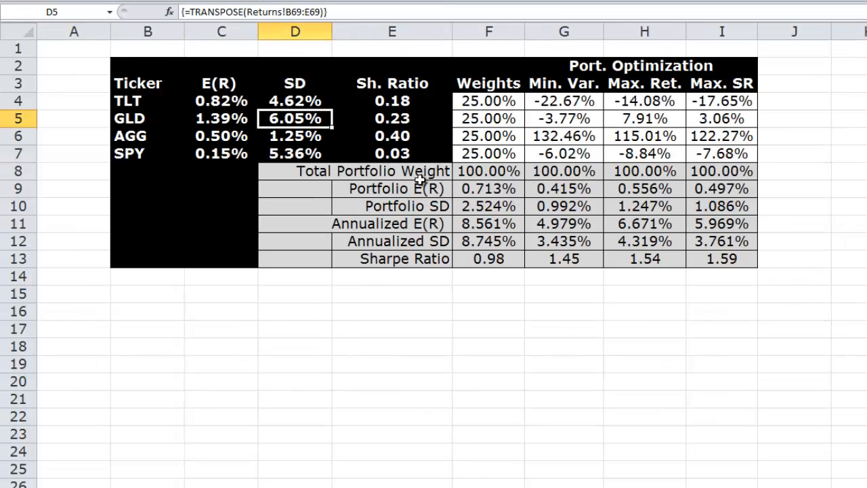
left_click_drag(249, 103, 243, 152)
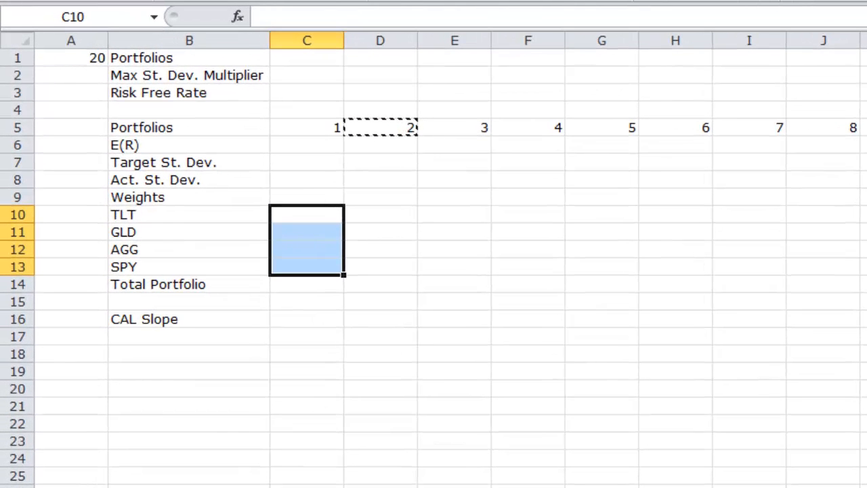
key("Escape")
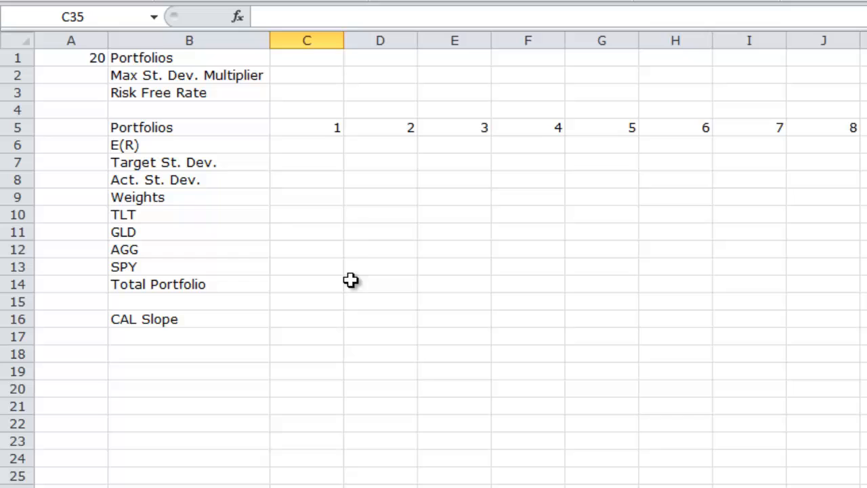
Step: Enter a weight of 0.25 for TLT, GLD, AGG and SPY in C10:C13
left_click(319, 211)
type(".25")
key("Return")
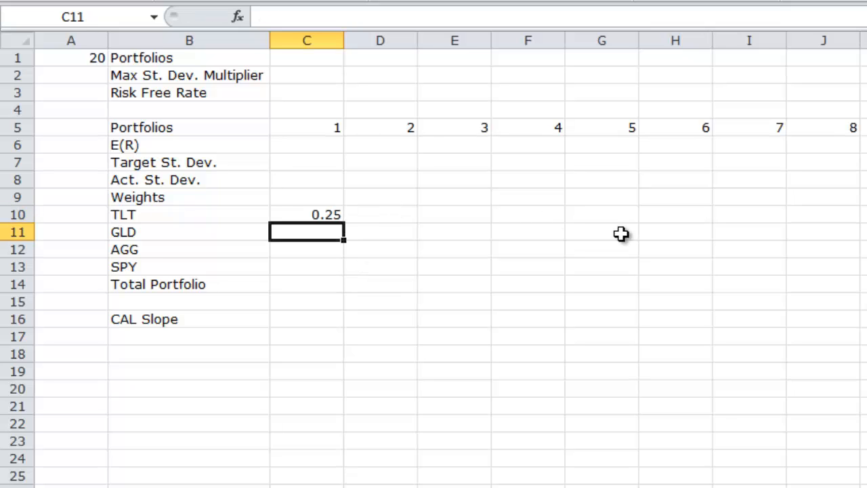
key("shift+Down")
key("shift+Down")
type(".25")
key("ctrl+Return")
Step: Format the four weights in C10:C13 as percentages without decimals
key("Up")
key("shift+Down")
key("shift+Down")
key("shift+Down")
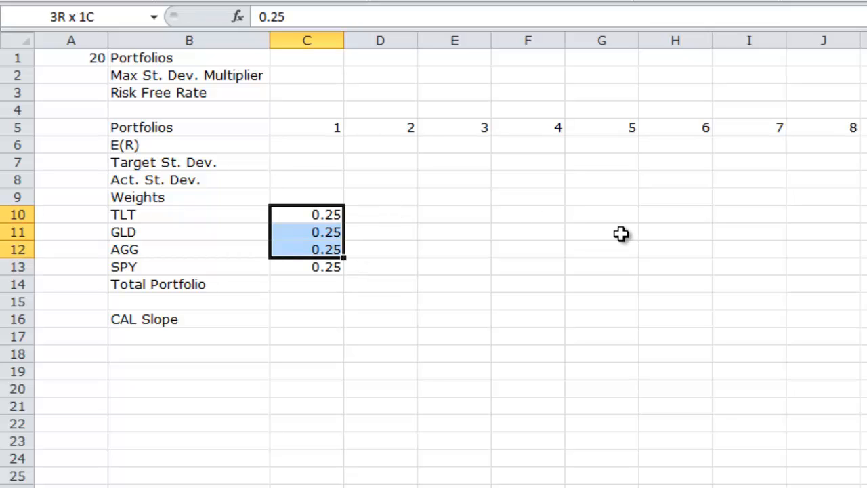
key("ctrl+shift+5")
Step: Copy the weights in C10:C13 across rows 10 to 13 of the remaining portfolio columns, starting at column D
key("Down")
key("Up")
key("shift+Down")
key("shift+Down")
key("shift+Down")
key("ctrl+c")
key("Right")
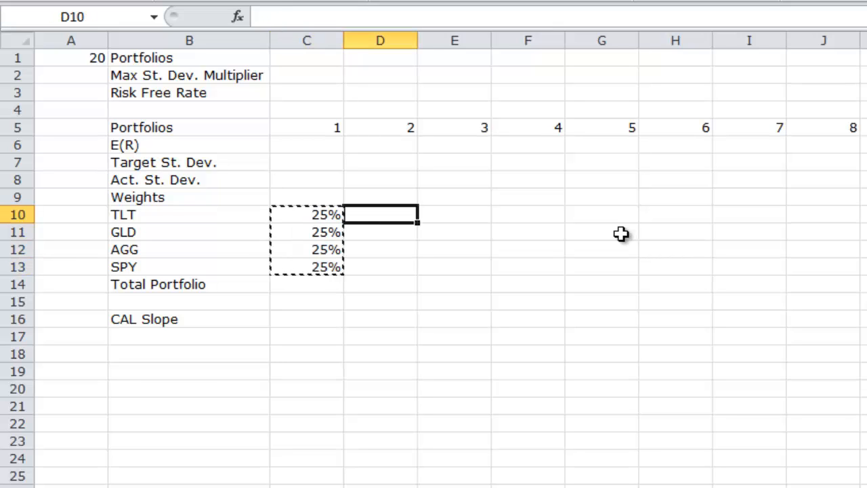
key("shift+Right")
key("shift+Right")
key("shift+Right")
key("shift+Right")
key("shift+Right")
key("shift+Right")
key("shift+Right")
key("shift+Right")
key("shift+Right")
key("shift+Right")
key("shift+Right")
key("shift+Right")
key("shift+Right")
key("shift+Right")
key("shift+Right")
key("shift+Right")
key("shift+Right")
key("shift+Right")
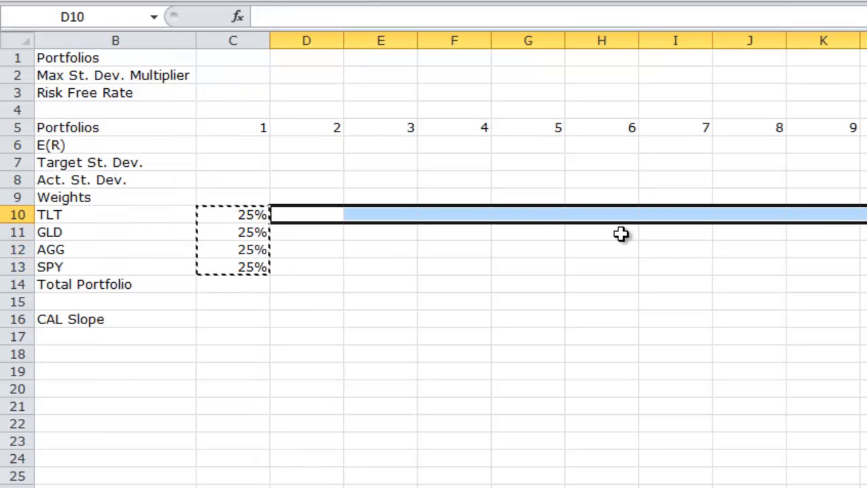
key("shift+Down")
key("shift+Down")
key("shift+Down")
key("ctrl+v")
Step: Center the contents of column C and every column after it
key("Left")
key("Home")
key("Right")
key("Right")
key("Up")
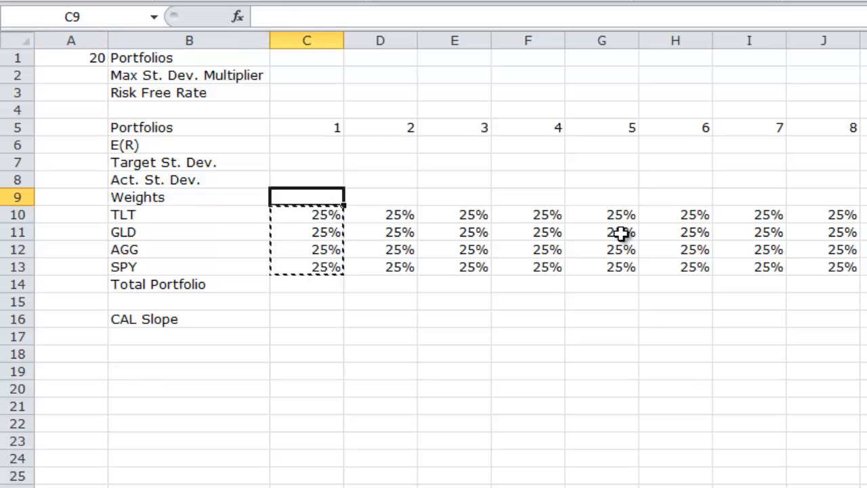
key("Up")
key("Up")
key("Up")
key("ctrl+space")
key("ctrl+shift+Right")
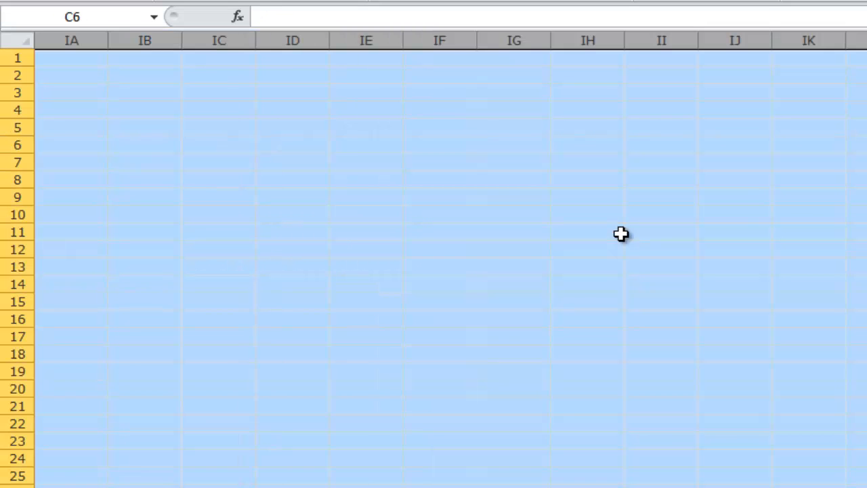
key("ctrl+BackSpace")
key("ctrl+Home")
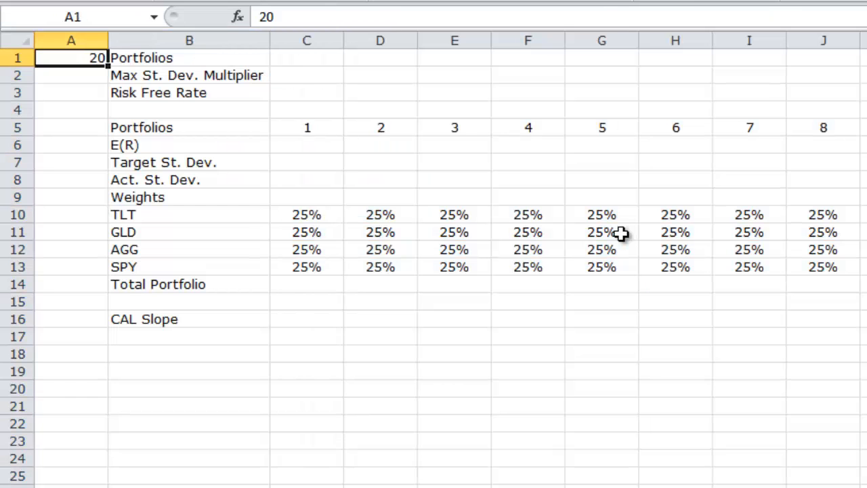
Step: AutoFit the widths of the portfolio columns from column C onward
key("Right")
key("Right")
key("ctrl+space")
key("shift+Right")
key("shift+Right")
key("shift+Right")
key("shift+Right")
key("shift+Right")
key("shift+Right")
key("shift+Right")
key("shift+Right")
key("shift+Right")
key("shift+Right")
key("shift+Right")
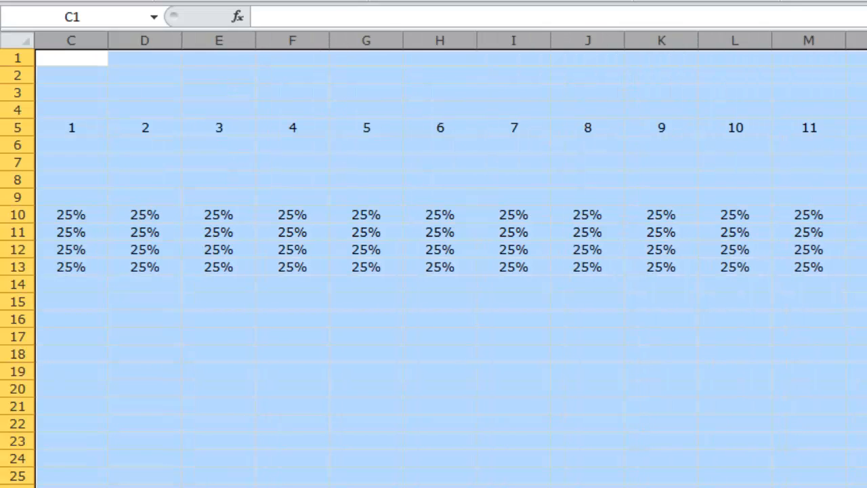
key("alt+h")
key("o")
key("i")
key("ctrl+Home")
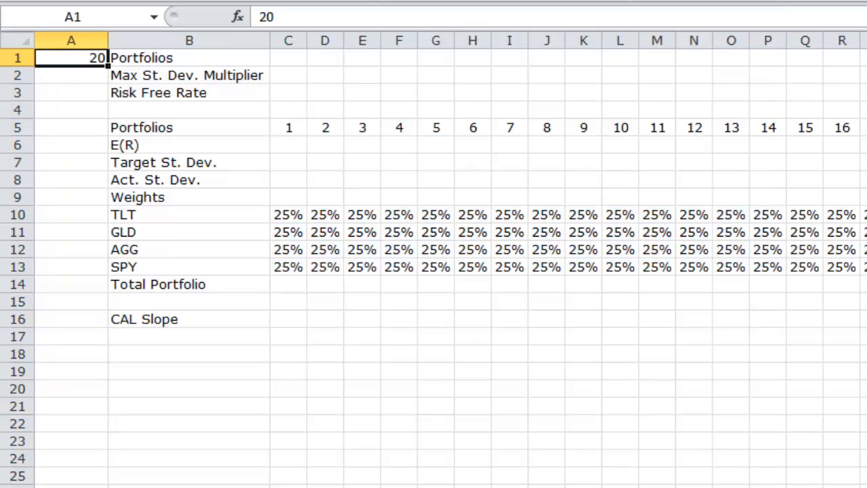
Step: Calculate portfolio 1's expected return in C6 with the array formula =MMULT(TRANSPOSE(C10:C13),Opt!$C$4:$C$7)
key("Right")
key("Right")
key("Down")
key("Down")
key("Down")
key("Down")
key("Down")
key("Down")
key("Down")
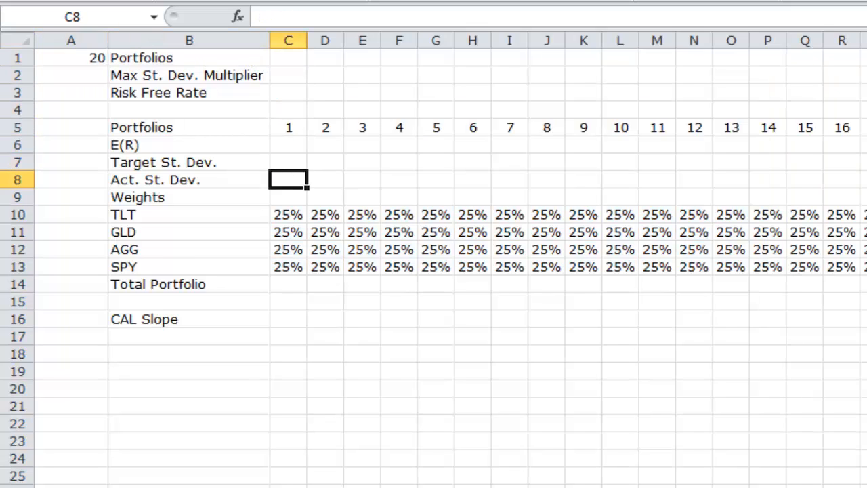
key("Up")
key("Up")
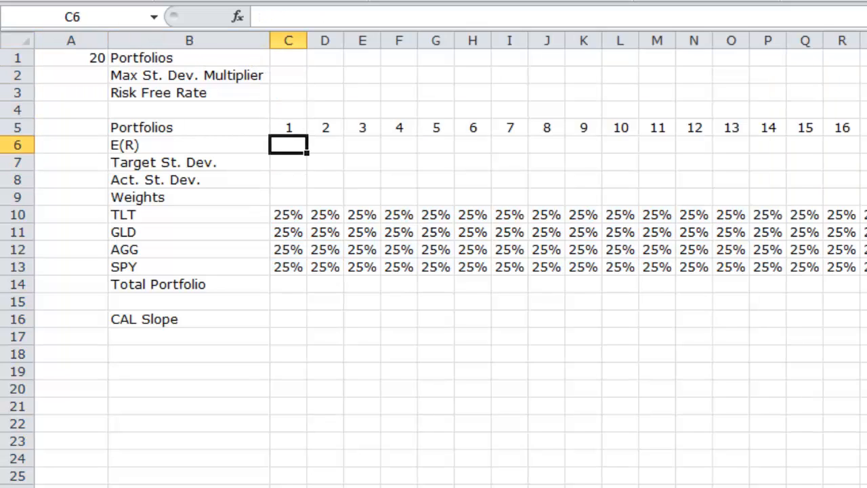
type("=mmul")
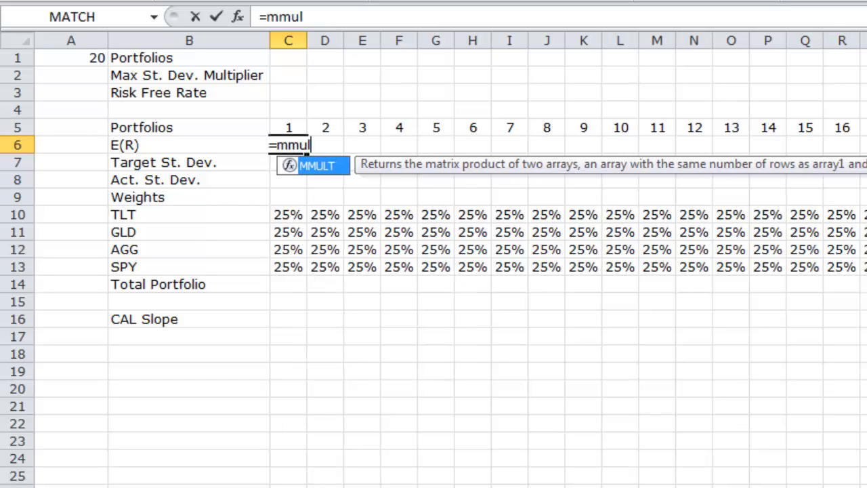
type("t(transpose(")
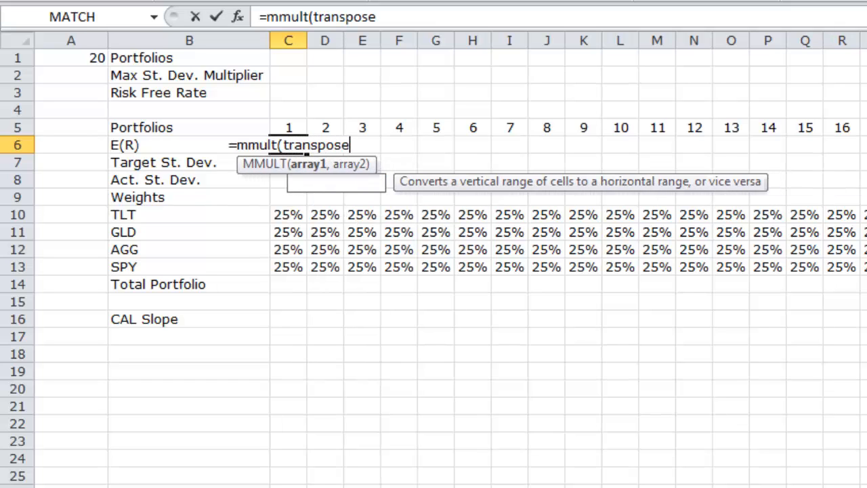
key("Down")
key("Down")
key("Down")
key("Down")
key("shift+Down")
key("shift+Down")
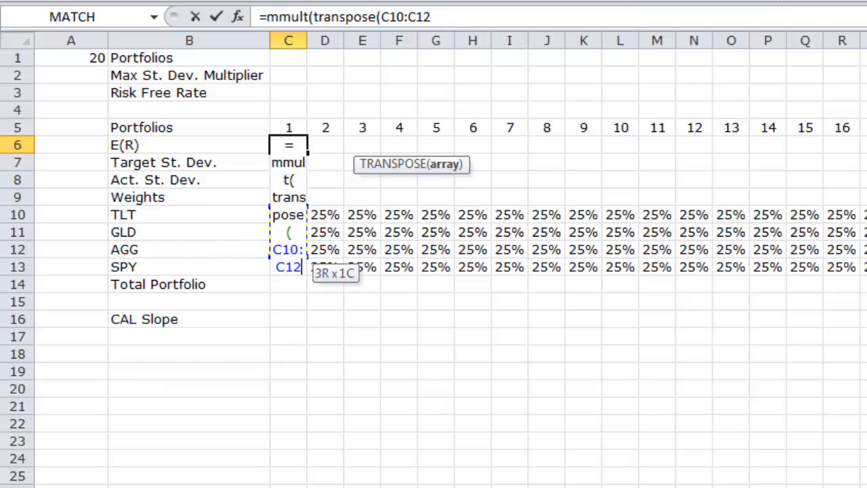
key("shift+Down")
type("),")
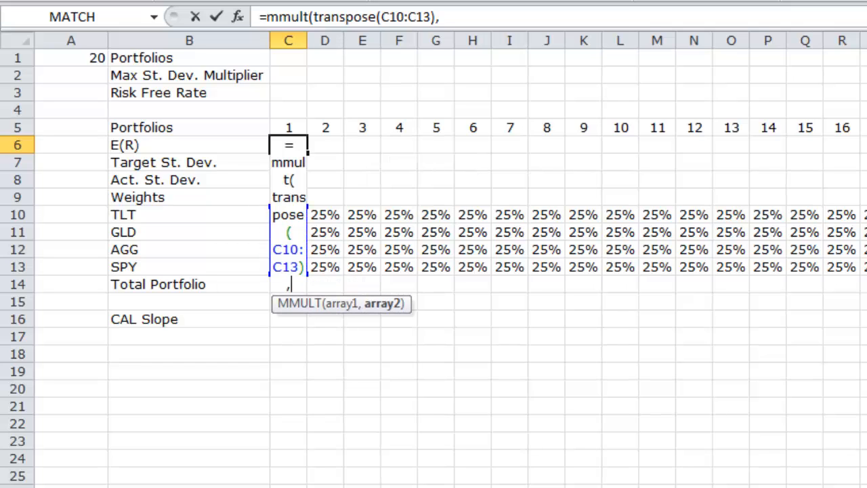
key("ctrl+Page_Up")
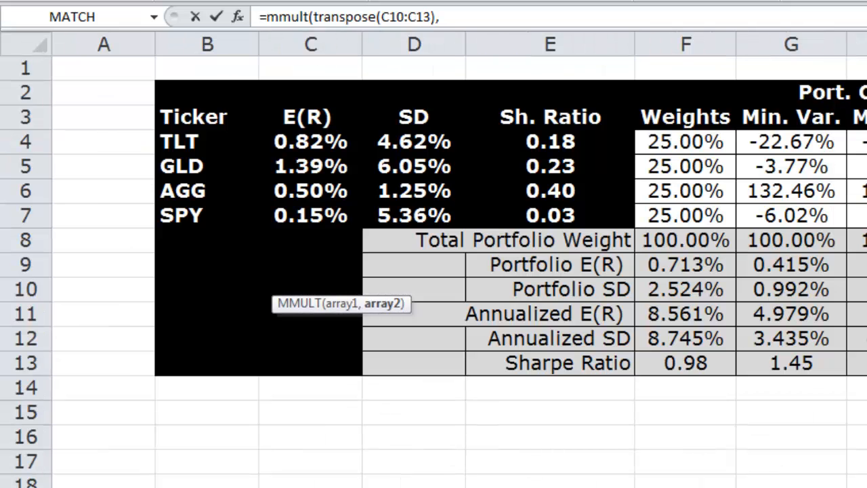
left_click_drag(338, 143, 333, 210)
key("F4")
type(")")
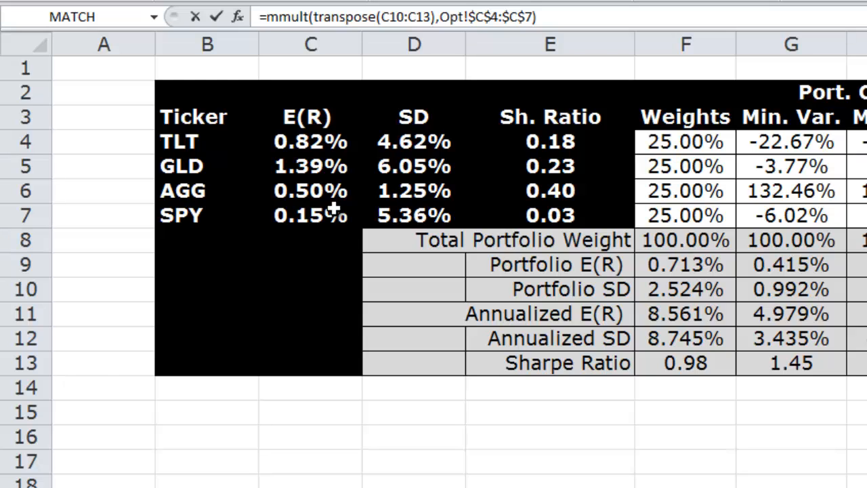
key("ctrl+shift+Return")
Step: Format portfolio 1's expected return in C6 as a percentage with three decimals
key("Up")
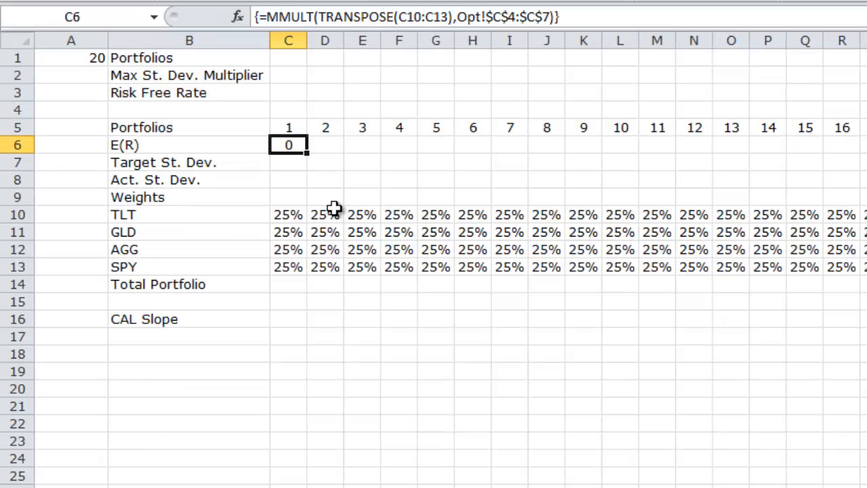
key("ctrl+shift+5")
key("alt+h")
key("0")
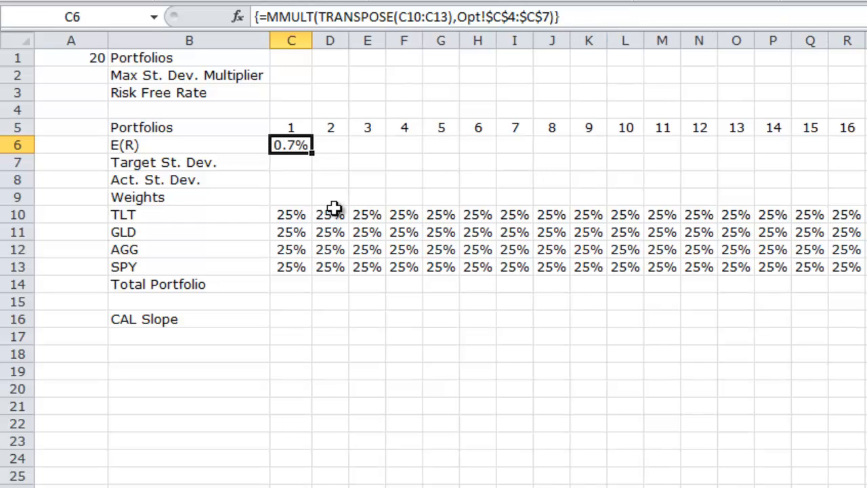
key("alt+h")
key("0")
key("Down")
key("Up")
key("alt+h")
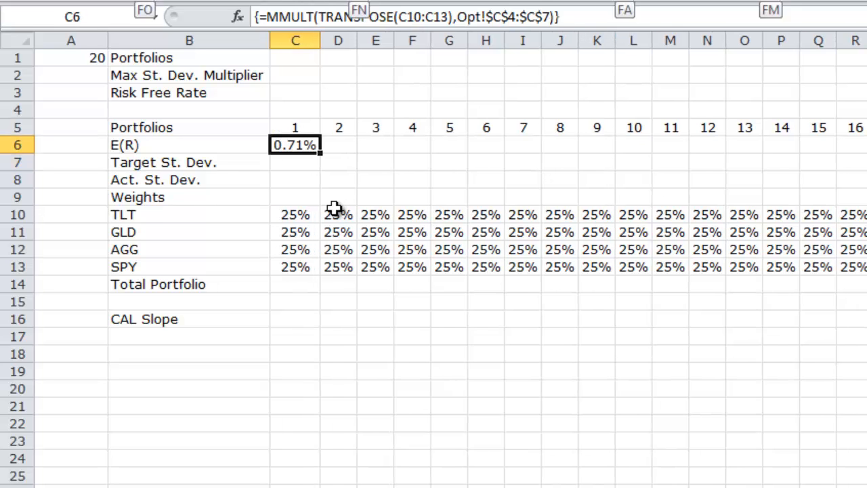
key("0")
key("Down")
key("Down")
key("Up")
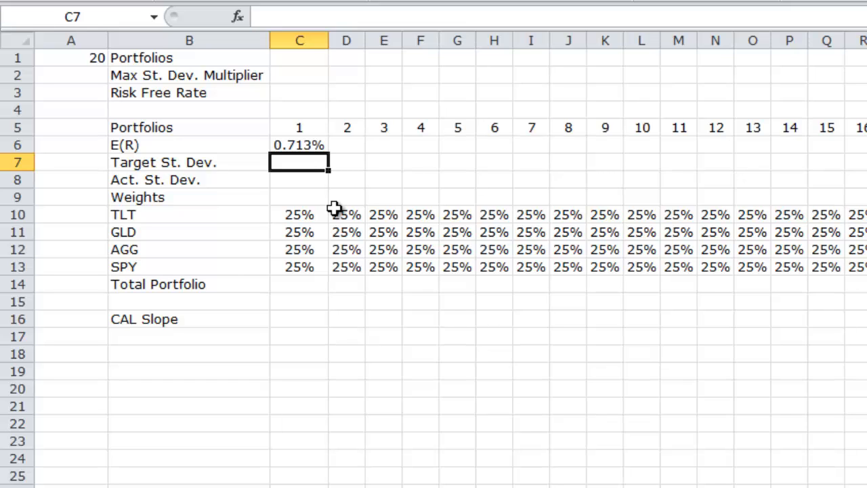
Step: Switch to the presentation and review the Capital Allocation Line slide, stepping back through its efficient frontier chart
key("alt+Tab")
key("alt+Tab")
key("alt+Tab")
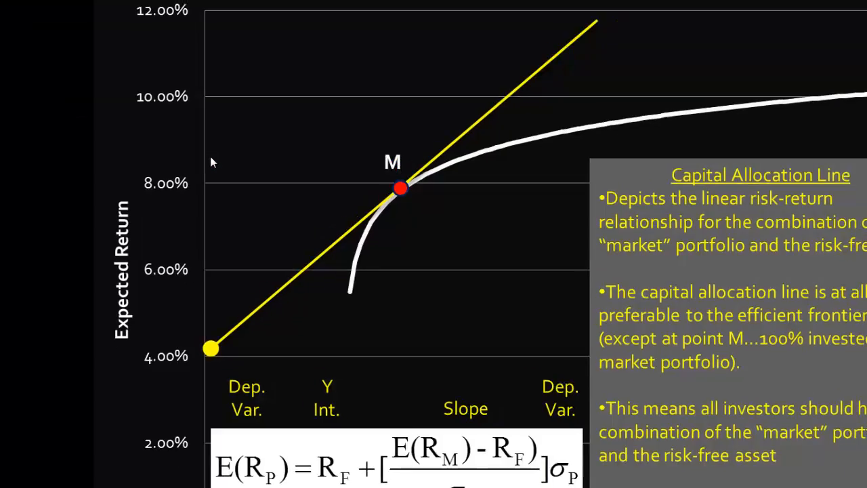
key("Left")
key("Left")
key("Left")
key("Left")
key("Left")
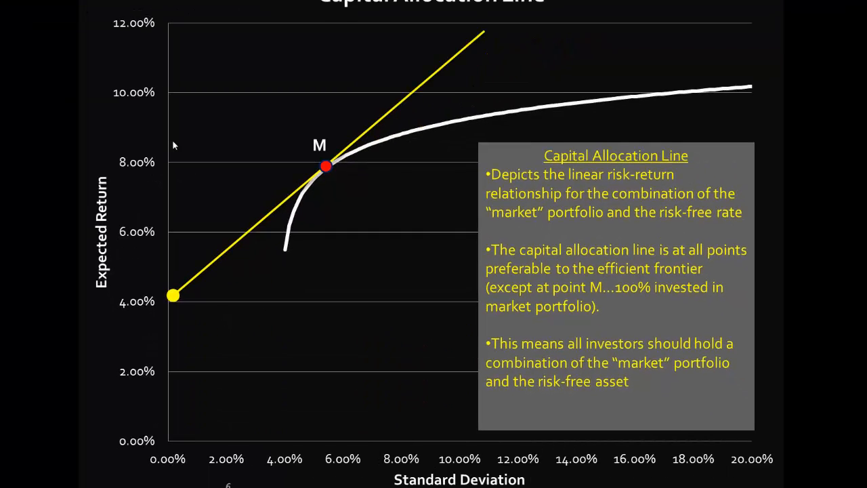
key("Left")
key("Left")
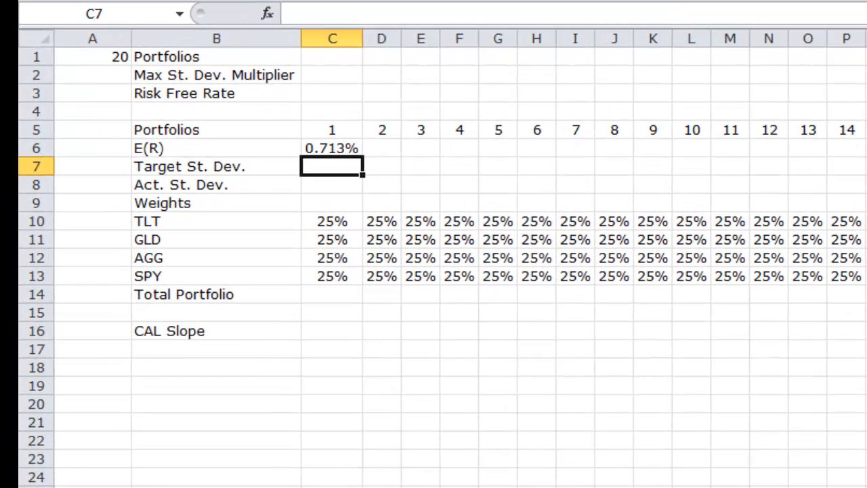
Step: Link portfolio 1's target standard deviation in C7 to the minimum variance portfolio's SD with =Opt!G10
type("=")
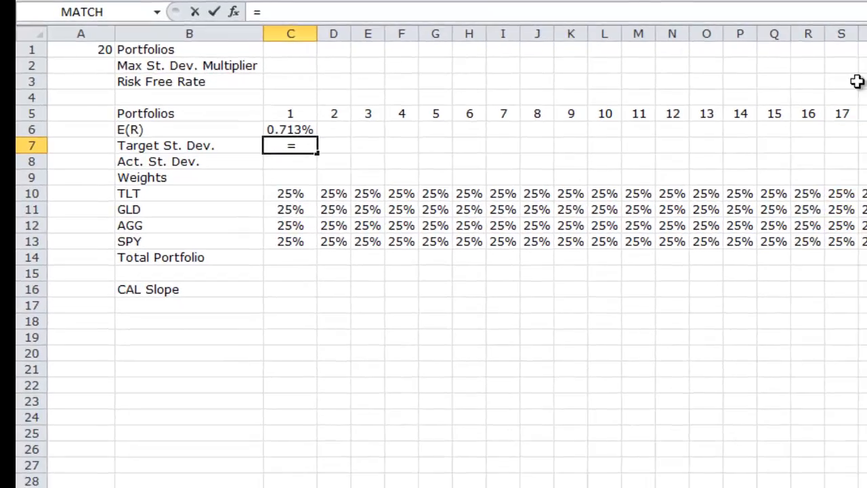
key("ctrl+Page_Up")
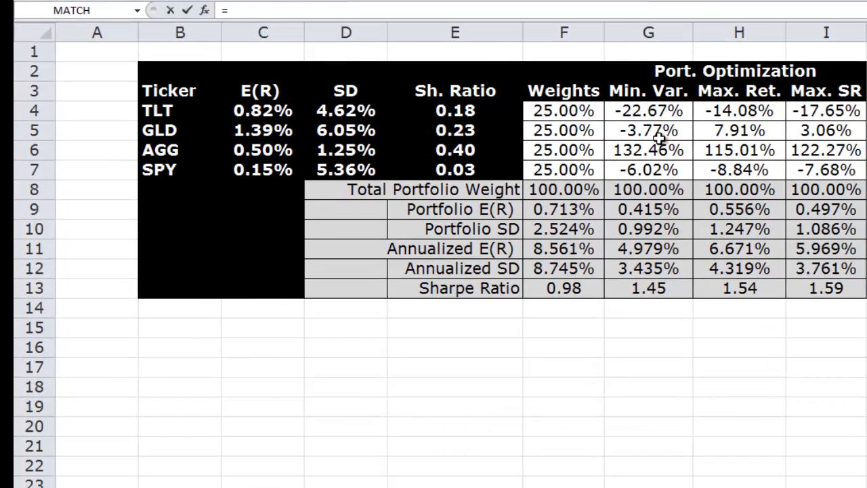
left_click(653, 229)
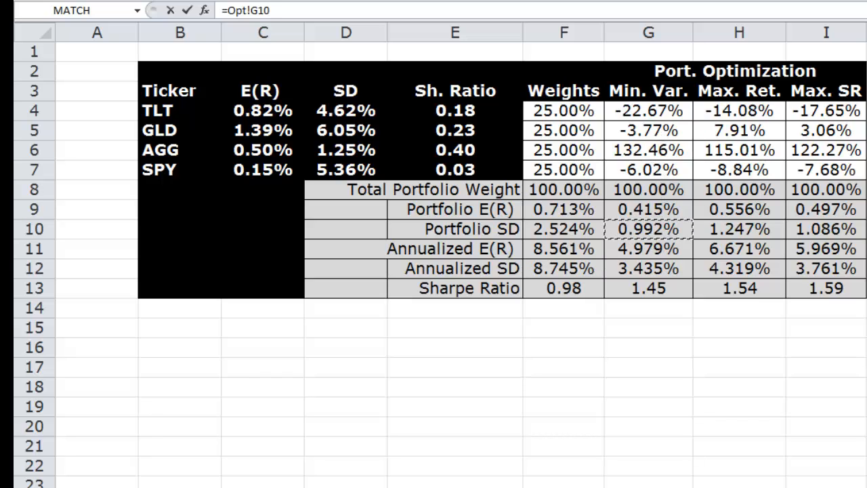
key("Return")
key("Up")
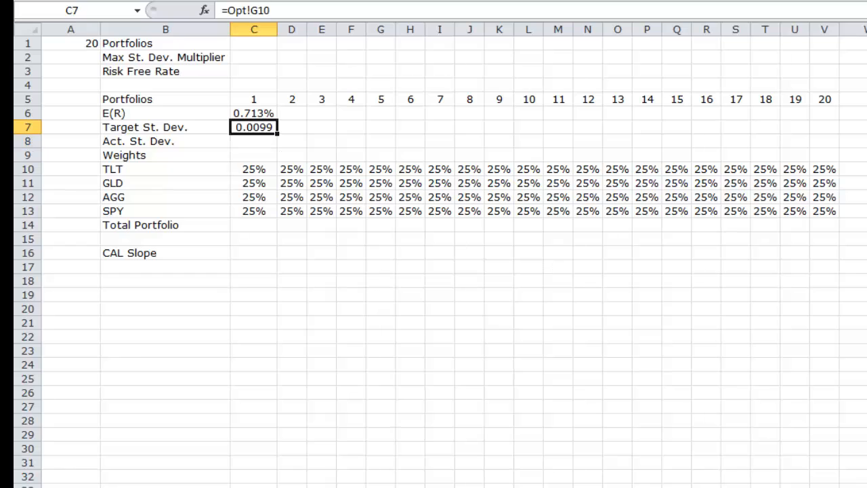
Step: Examine the last portfolio's target standard deviation cell V7 and the four assets' standard deviations in D4:D7 of the Opt sheet
key("Right")
key("Right")
key("Right")
key("Right")
key("Right")
key("Right")
key("Right")
key("Right")
key("Right")
key("Right")
key("Right")
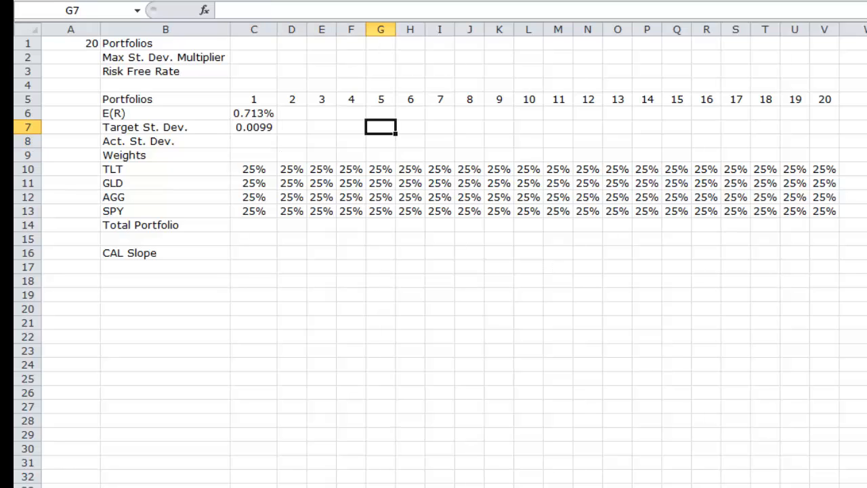
key("Right")
key("Right")
key("Right")
key("Right")
key("Right")
key("Right")
key("Right")
key("Right")
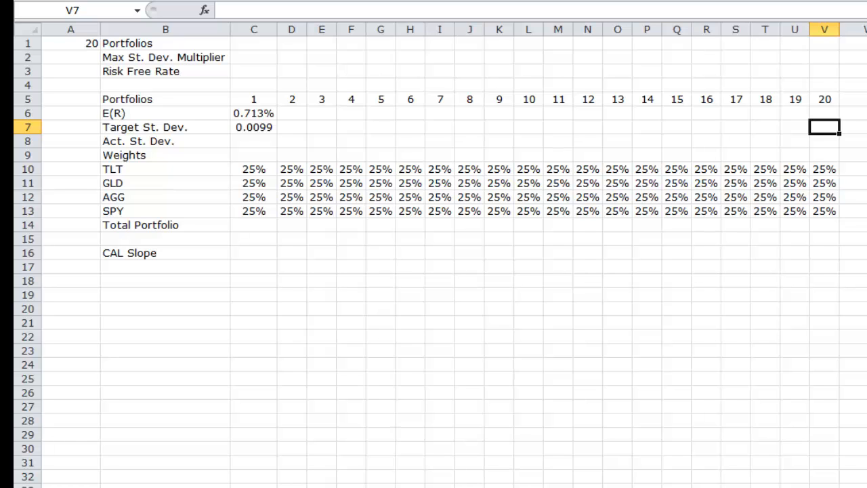
key("ctrl+Page_Up")
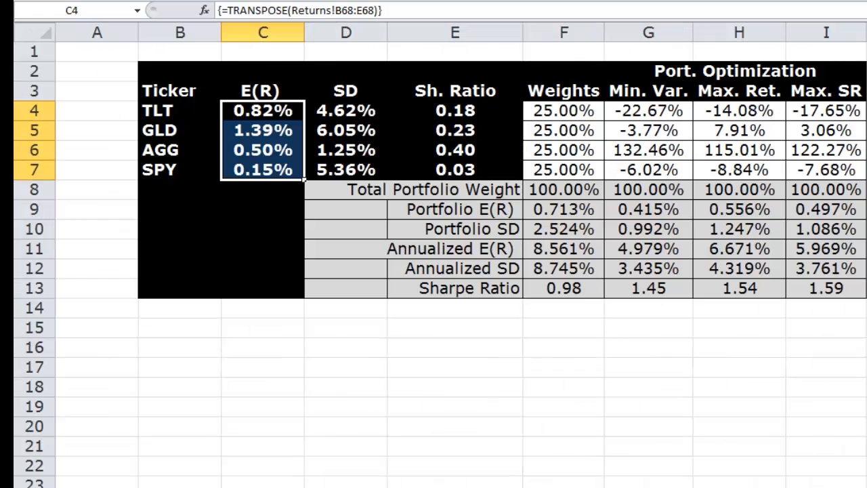
key("Right")
key("Right")
key("Left")
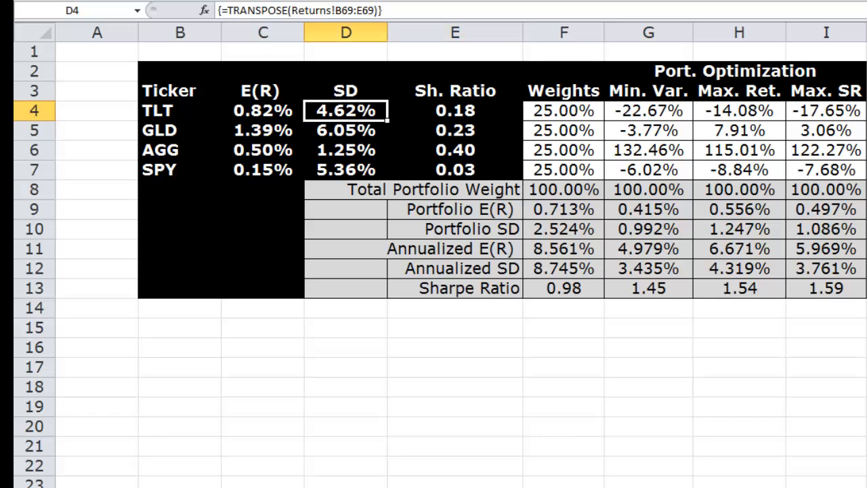
key("shift+Down")
key("shift+Down")
key("shift+Down")
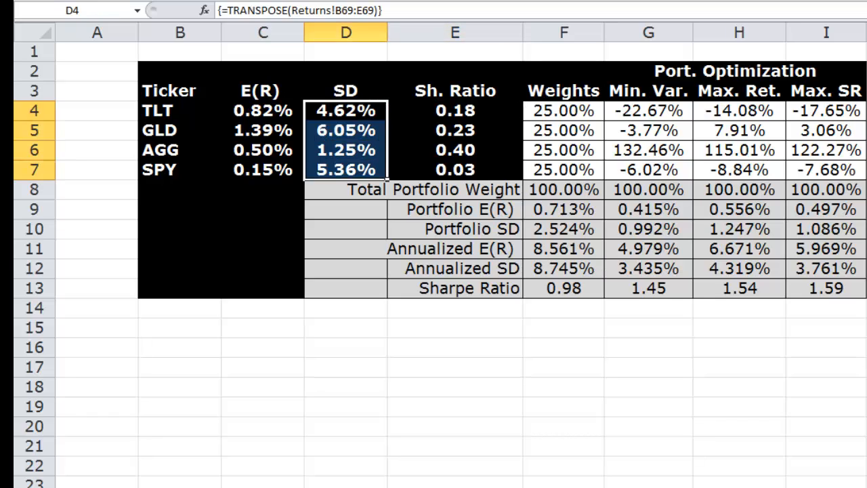
key("Up")
key("Down")
key("Down")
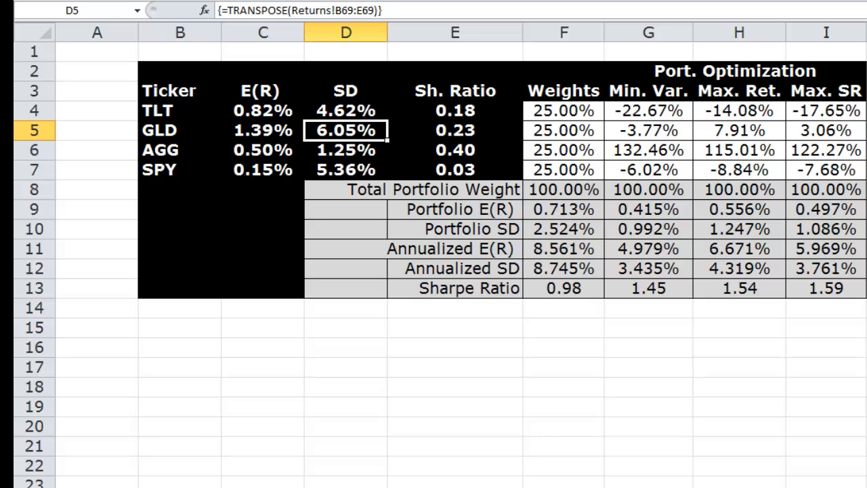
key("Up")
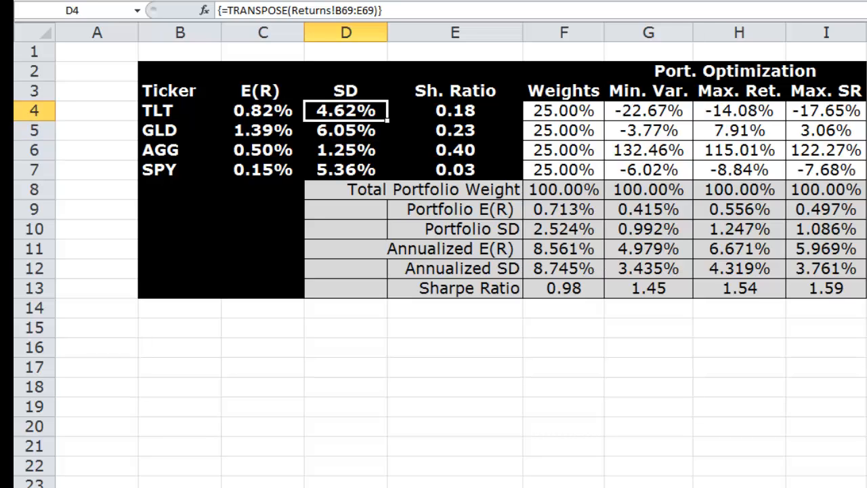
key("Down")
key("Down")
key("Up")
key("Up")
Step: Set the maximum standard deviation multiplier in A2 of the frontier sheet to 2.5
key("ctrl+Page_Down")
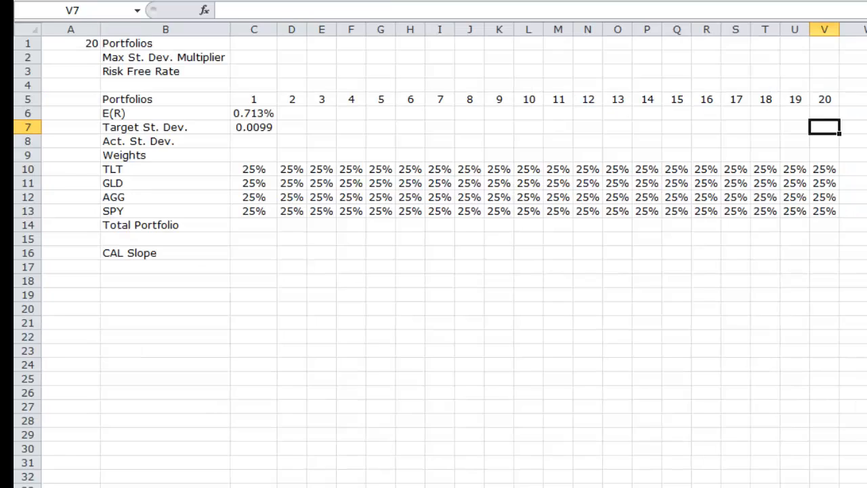
key("Left")
key("Left")
key("Left")
key("Left")
key("Left")
key("Left")
key("Left")
key("Left")
key("Left")
key("Left")
key("Left")
key("Left")
key("Left")
key("Left")
key("Left")
key("Left")
key("Left")
key("Left")
key("Left")
key("Left")
key("Left")
key("Up")
key("Up")
key("Up")
key("Up")
key("Up")
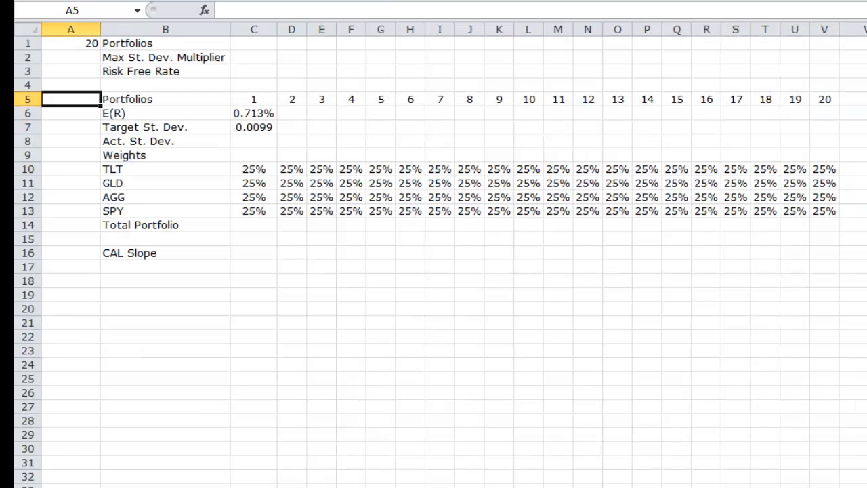
type("2.5")
key("Return")
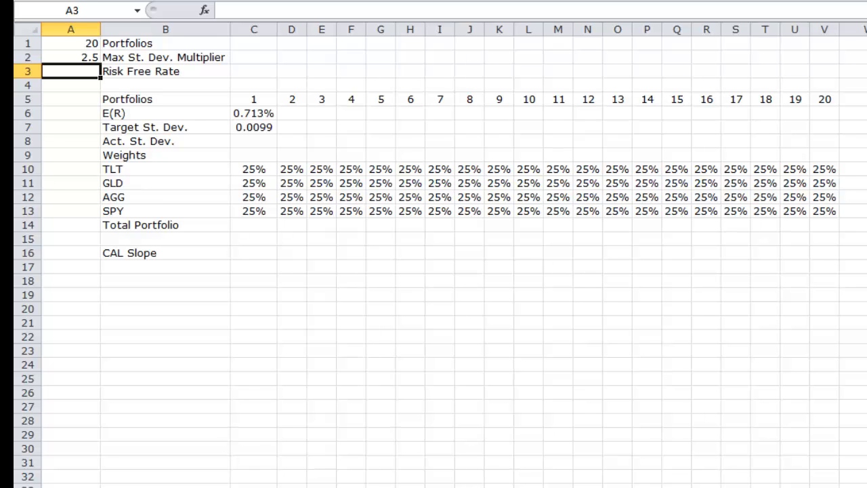
Step: Review the multiplier in A2 against the individual assets' standard deviations on the Opt sheet
key("Down")
key("Down")
key("Down")
key("Down")
key("Up")
key("Up")
key("Up")
key("Up")
key("Up")
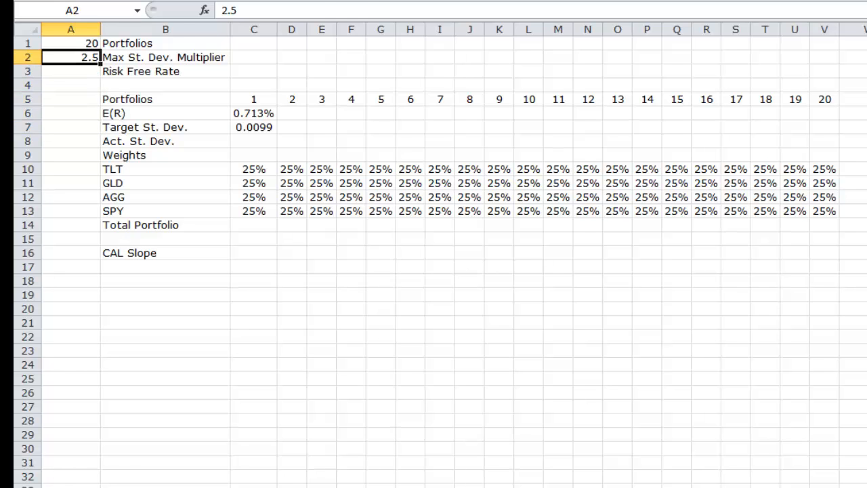
key("ctrl+Page_Up")
key("Down")
key("Down")
key("Down")
key("Up")
key("Up")
key("Up")
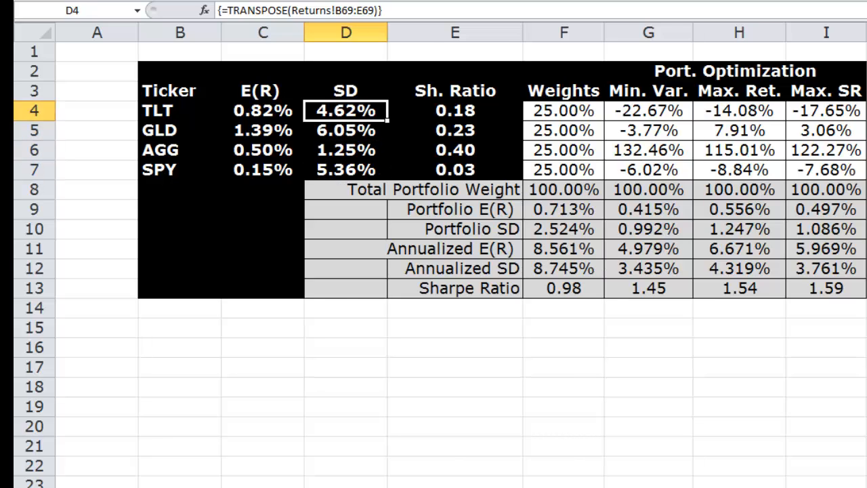
Step: Start portfolio 2's target standard deviation formula in D7 of the Eff Front sheet with an IF returning blank when D5 is empty
key("ctrl+Page_Down")
key("Down")
key("Down")
key("Down")
key("Down")
key("Down")
key("Right")
key("Right")
key("Right")
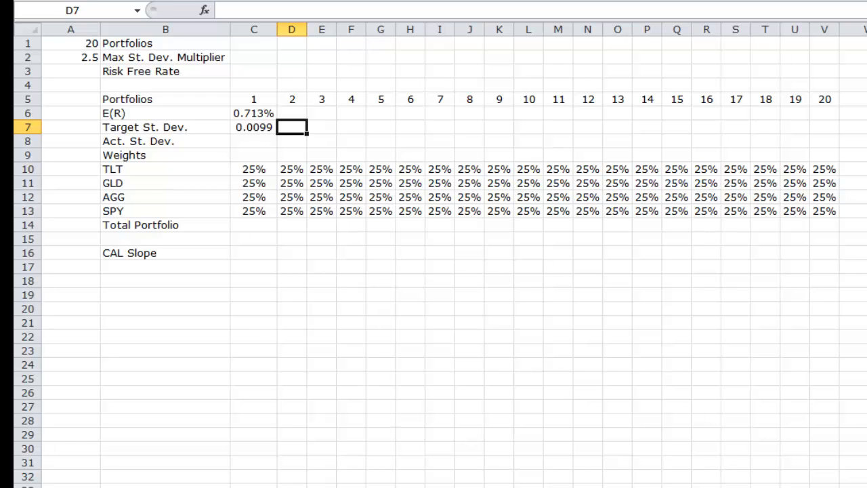
type("=if(")
key("Up")
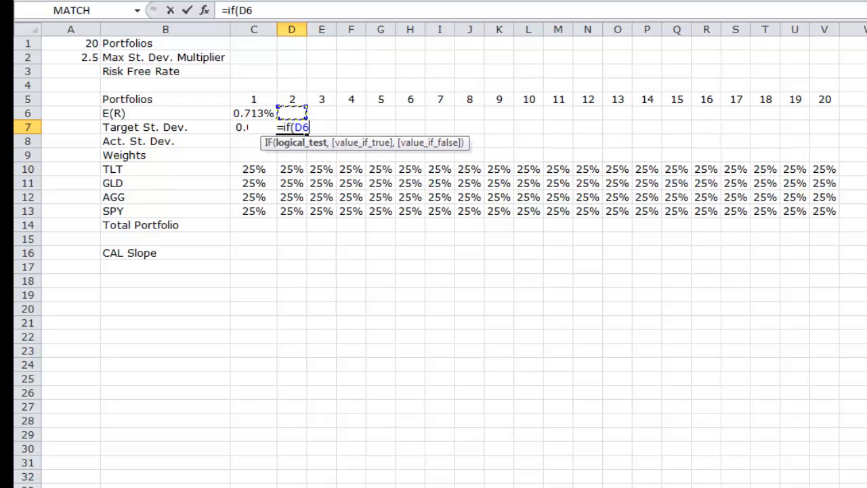
key("Up")
type("=\"\",\"\",")
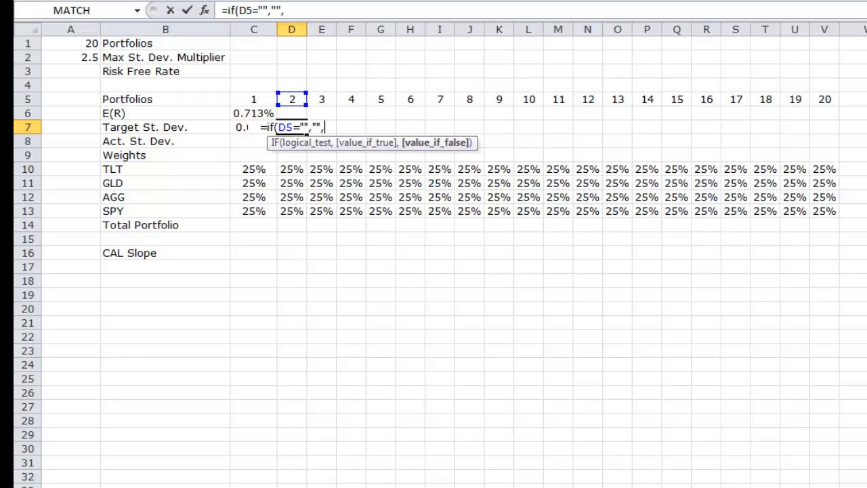
Step: Nest a second IF testing whether D5 equals the portfolio count in A1, with its true value beginning with the multiplier A2 times
type("if(D5=")
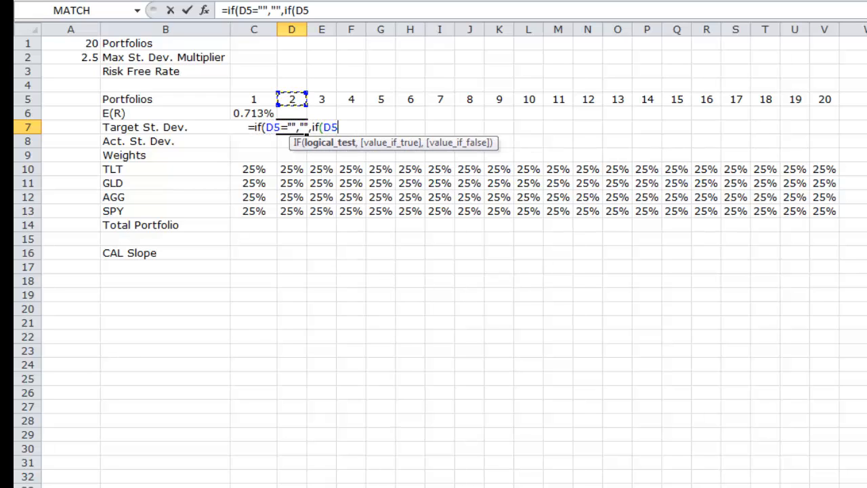
left_click(69, 44)
type(",")
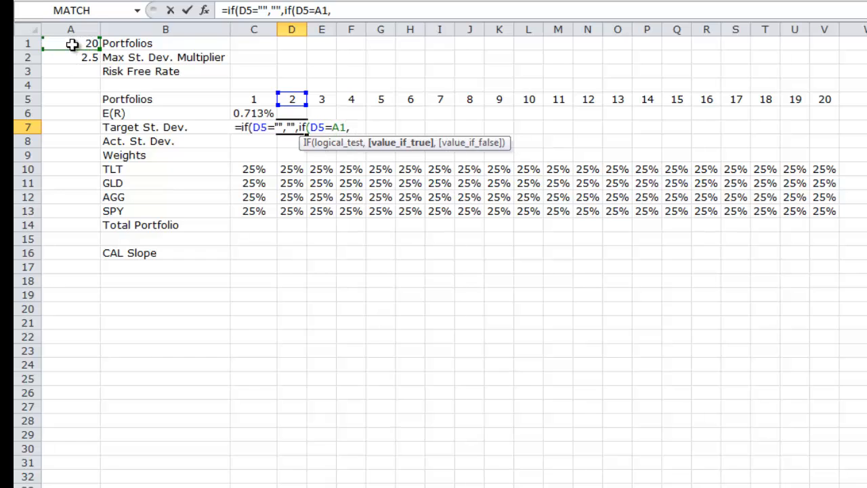
left_click(84, 57)
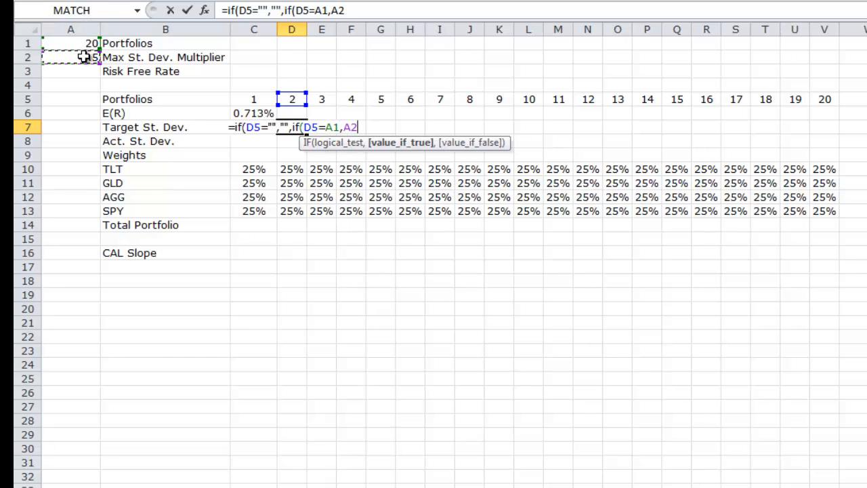
type("*")
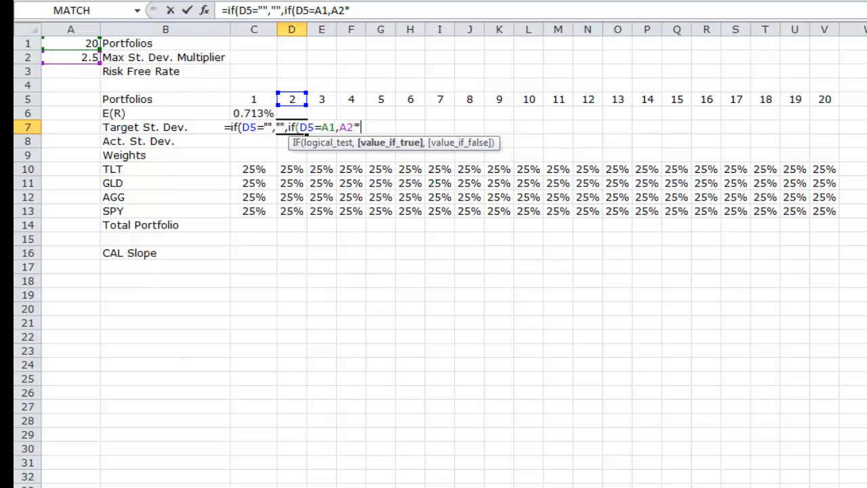
Step: Complete the nested IF's true value with the maximum of the assets' standard deviations, max(Opt!D4:D7)
left_click(271, 485)
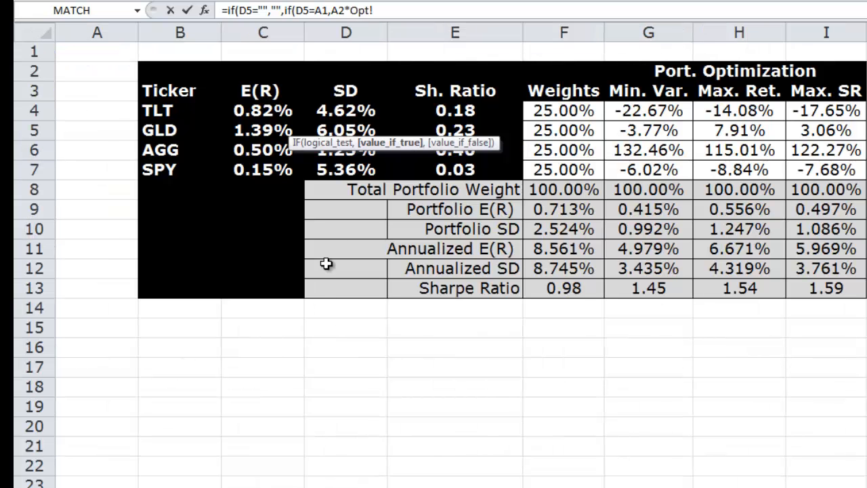
left_click(357, 127)
key("BackSpace")
key("BackSpace")
key("BackSpace")
key("BackSpace")
key("BackSpace")
key("BackSpace")
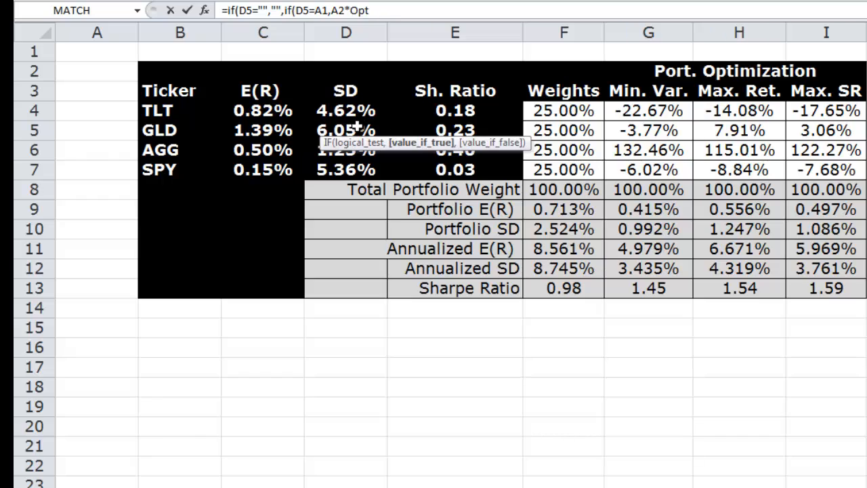
type("max(")
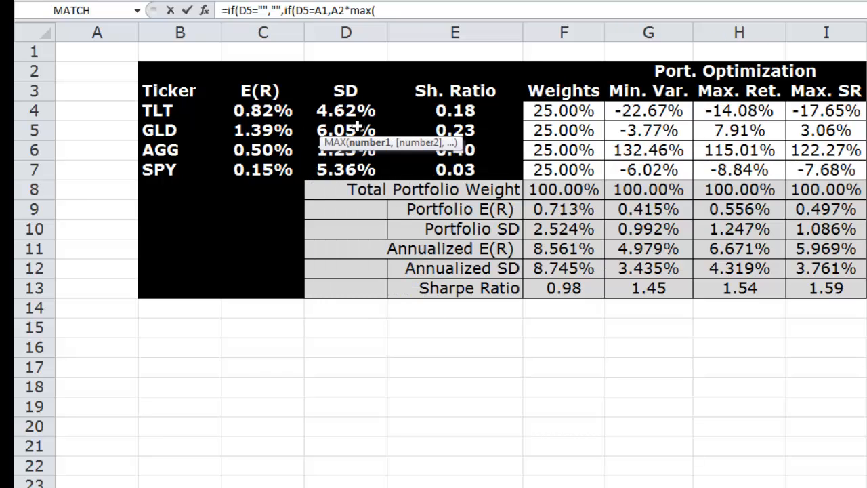
left_click_drag(353, 112, 344, 169)
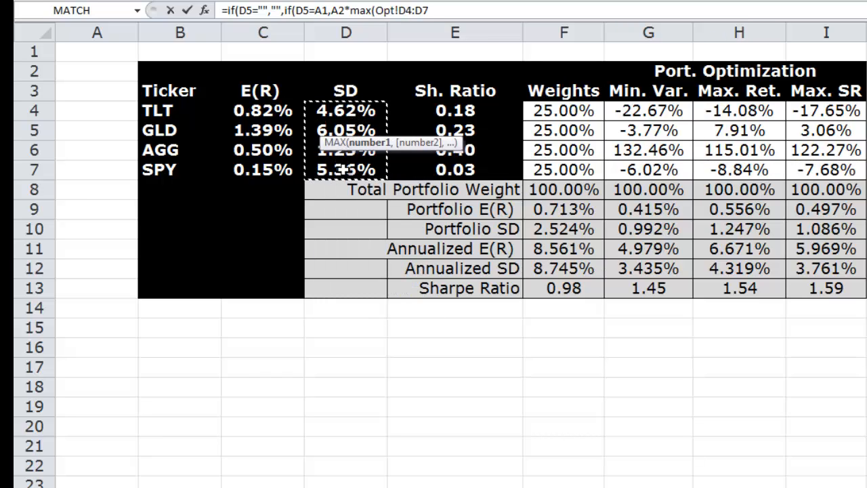
type("),")
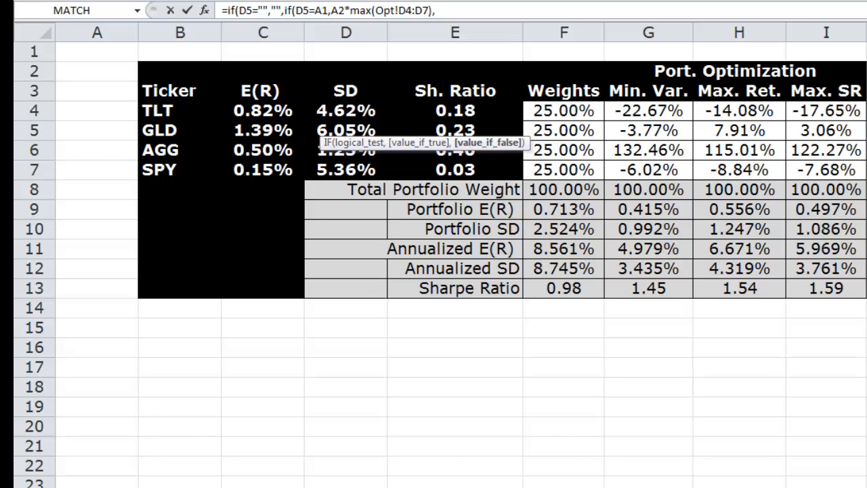
Step: Build the nested IF's false value as C7 plus the difference between A2*max(Opt!D4:D7) and C7
left_click(264, 484)
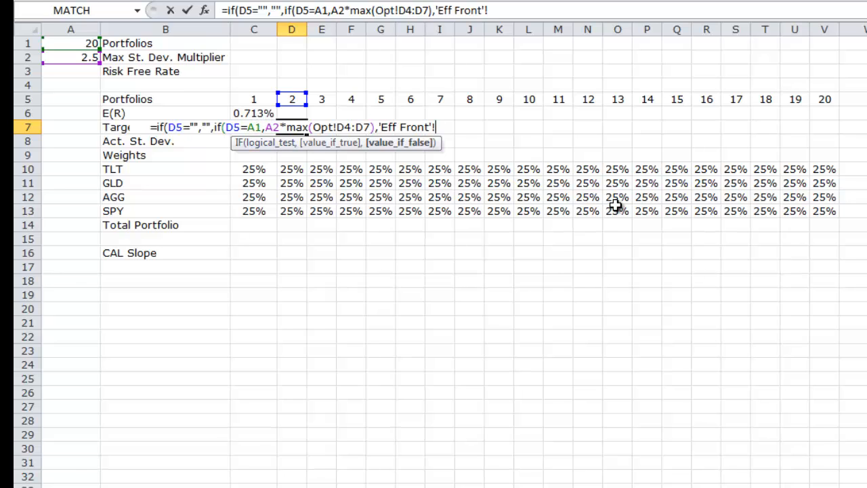
type("C7")
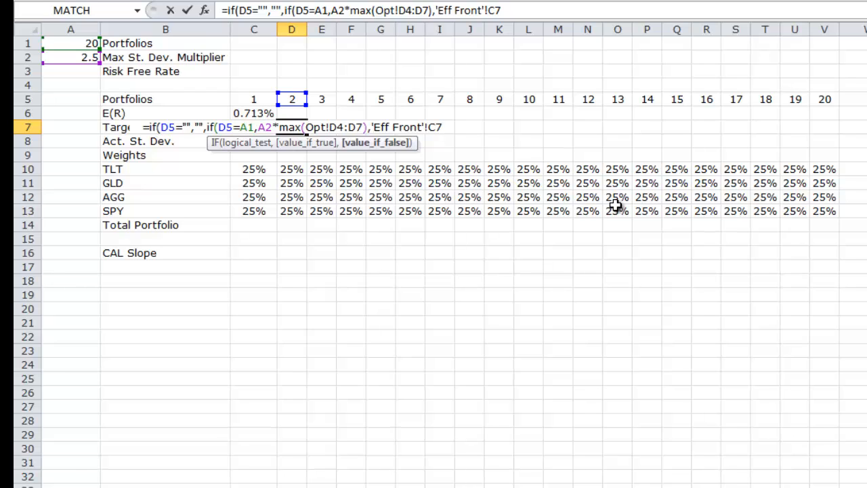
type("+")
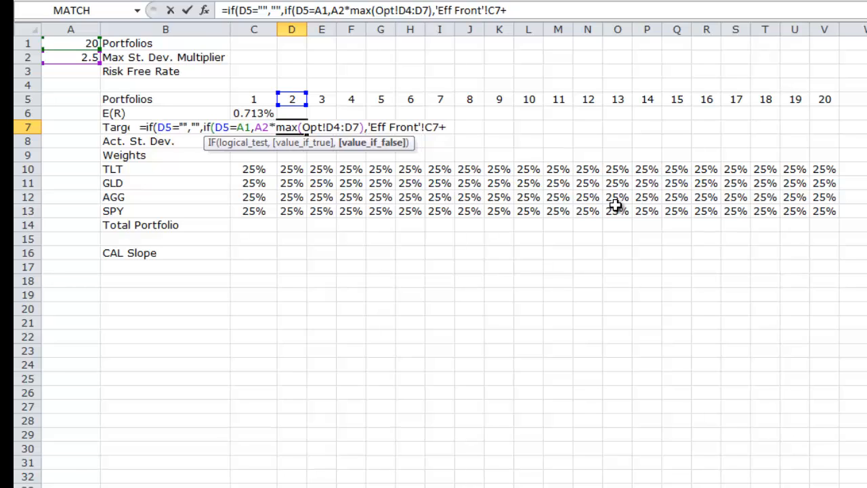
type("(")
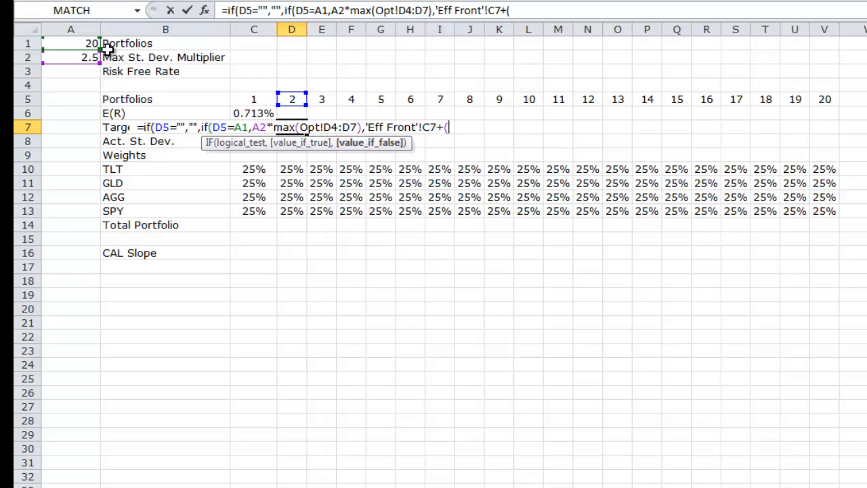
left_click(83, 56)
type("*max(")
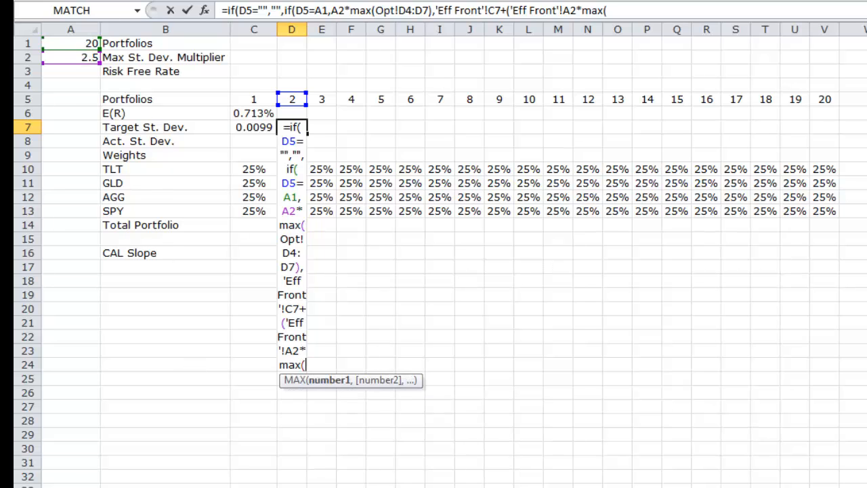
key("ctrl+Page_Up")
left_click_drag(325, 109, 340, 175)
type(")-")
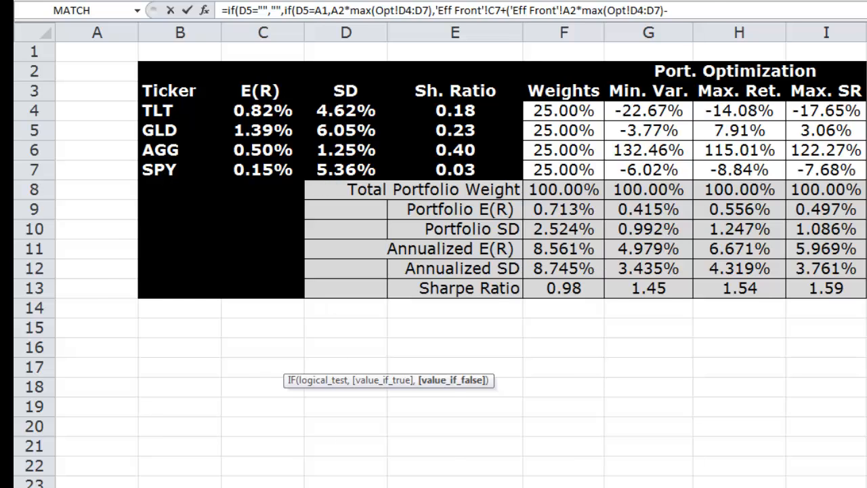
key("ctrl+Page_Down")
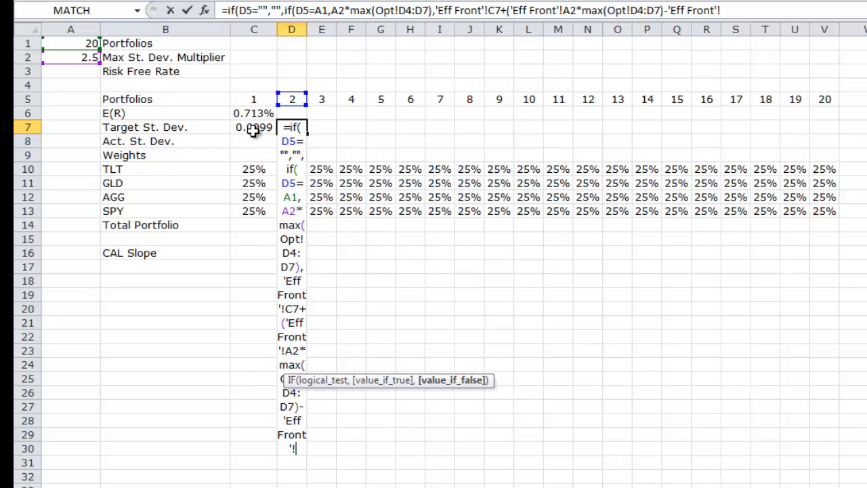
type("C7")
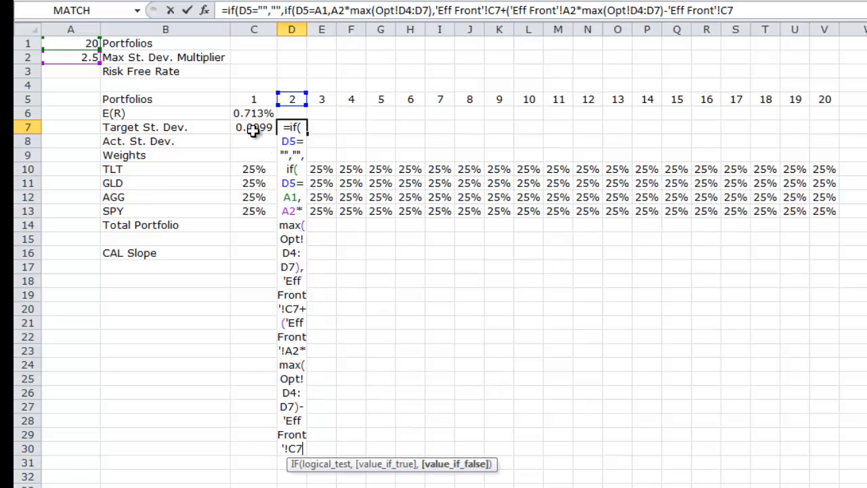
Step: Divide the standard deviation difference by the bracketed number of portfolios minus one, (A1-1), and close both IF functions
type(")/")
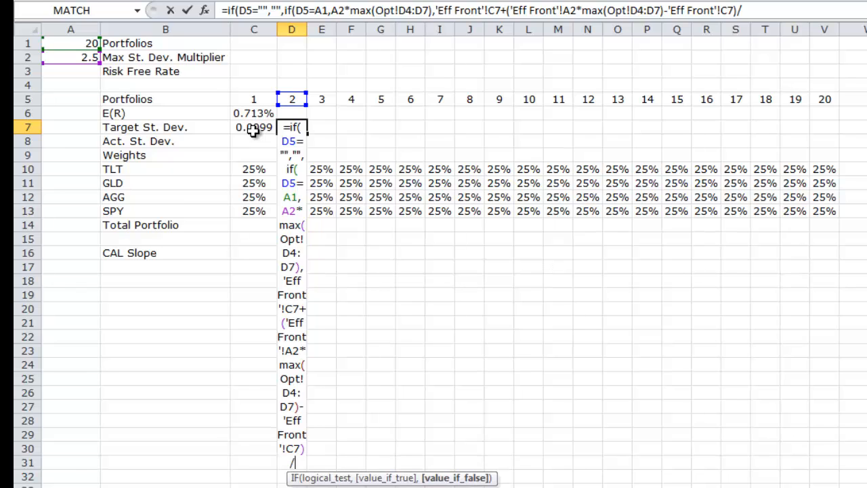
left_click(82, 44)
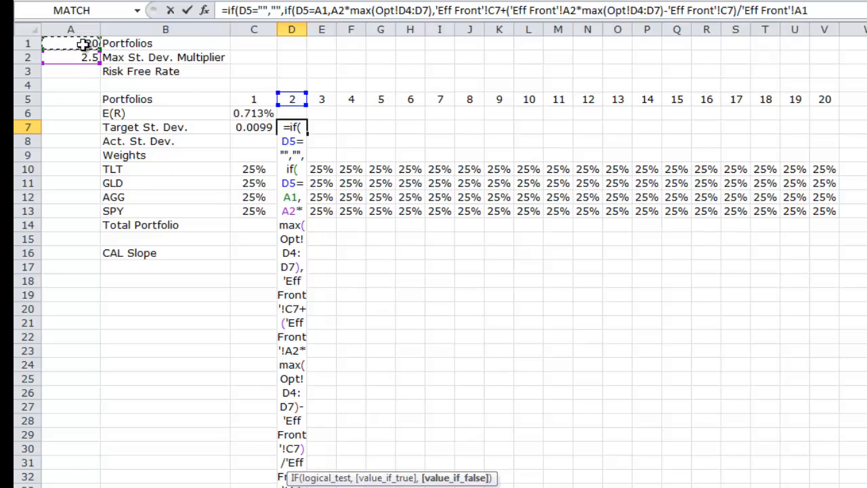
type("-1")
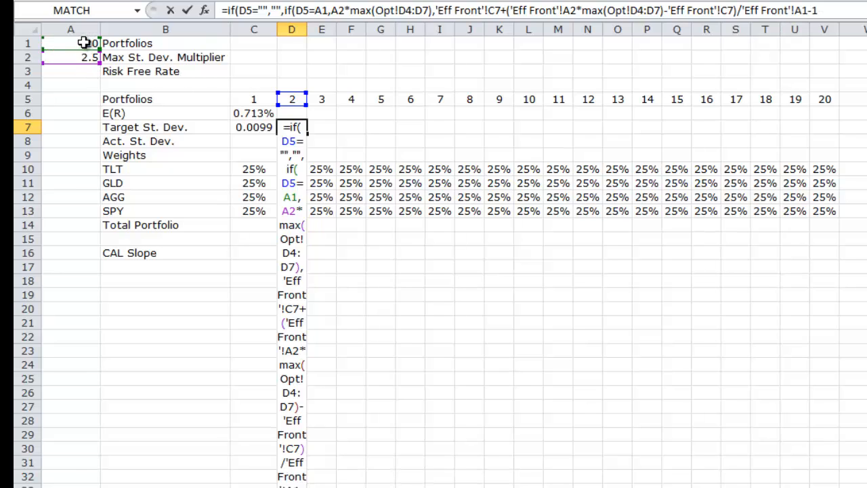
left_click(743, 10)
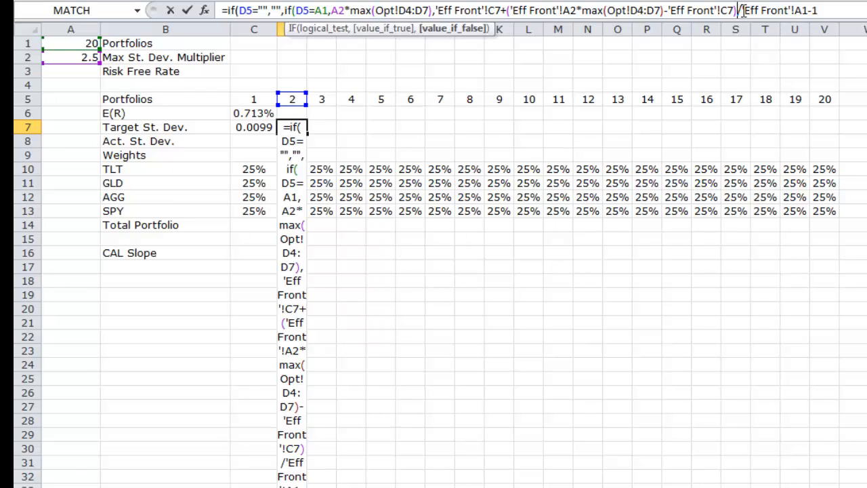
type("(")
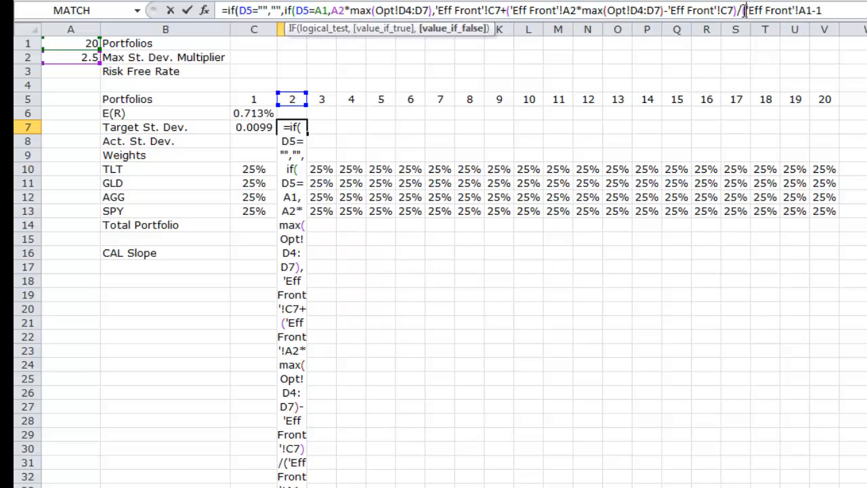
key("End")
type(")))")
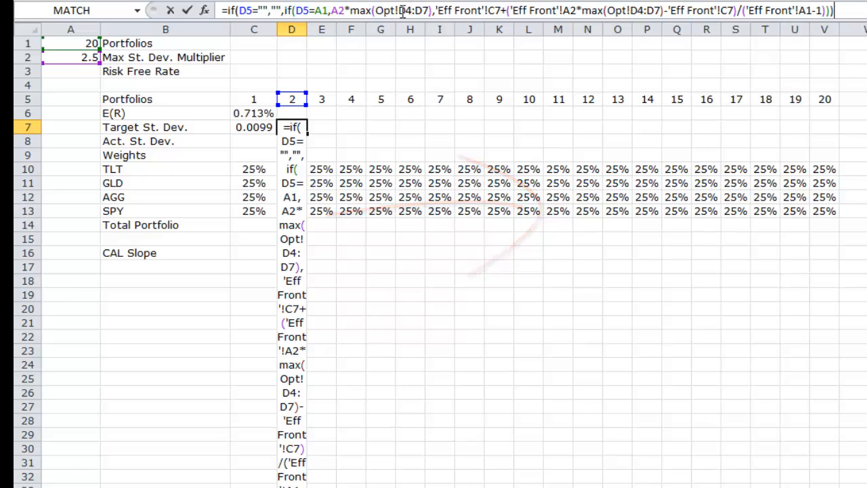
Step: Make the references to A1, A2 and Opt!D4:D7 absolute in the nested IF's test and true value
left_click(324, 10)
key("F4")
left_click(347, 10)
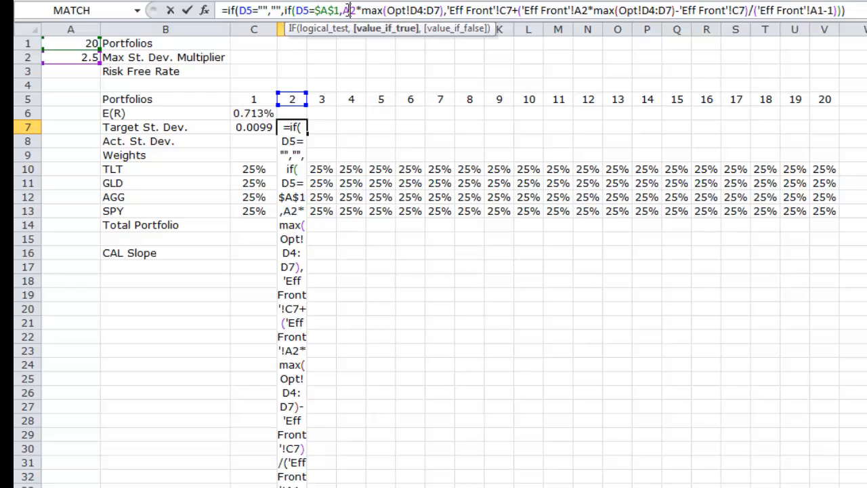
key("F4")
left_click(427, 10)
key("F4")
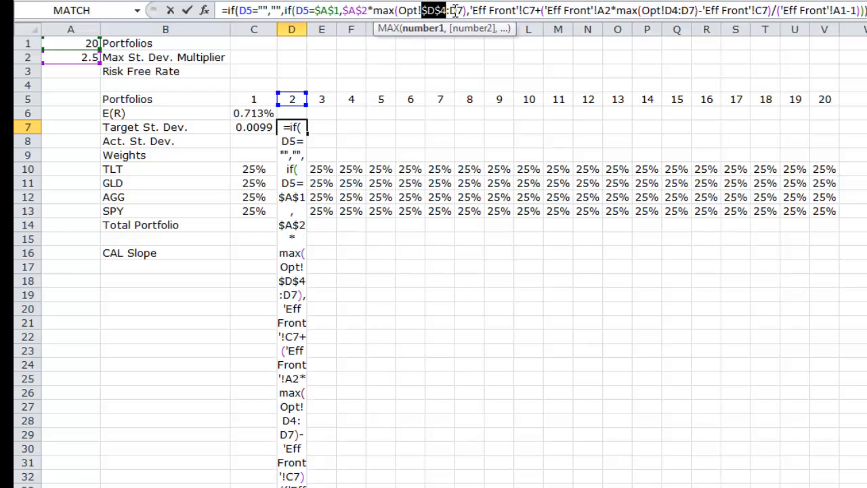
left_click(453, 10)
key("F4")
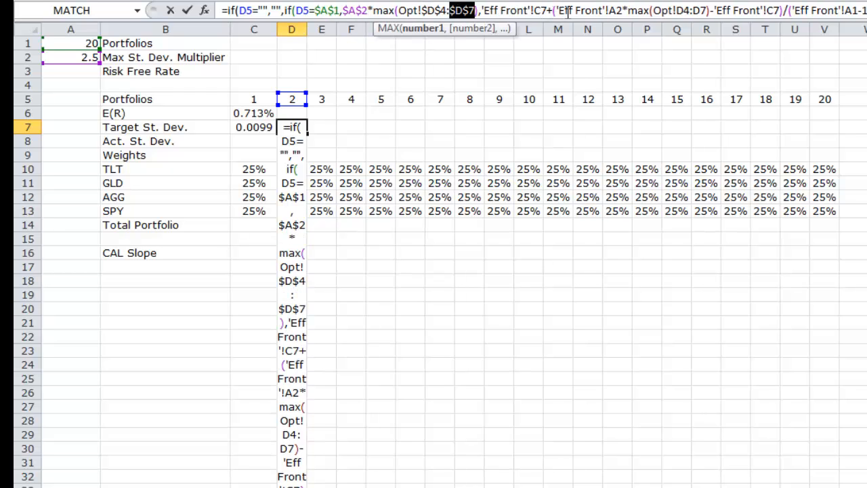
Step: Make A2, Opt!D4:D7 and A1 absolute in the nested IF's false value and enter the formula in D7
left_click(603, 11)
key("F4")
left_click(693, 10)
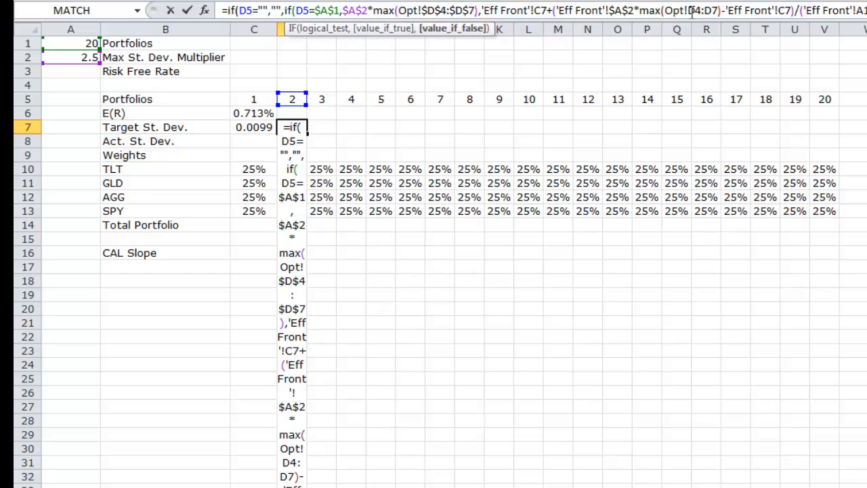
key("F4")
left_click(724, 10)
key("F4")
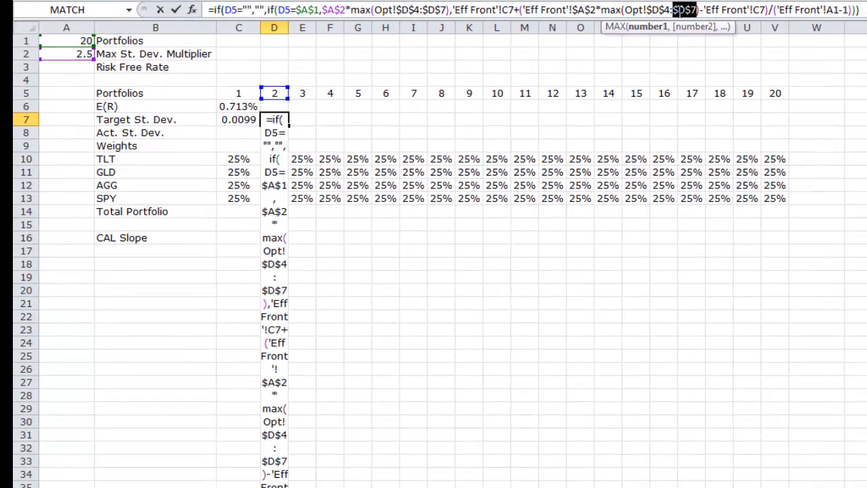
left_click(834, 10)
key("F4")
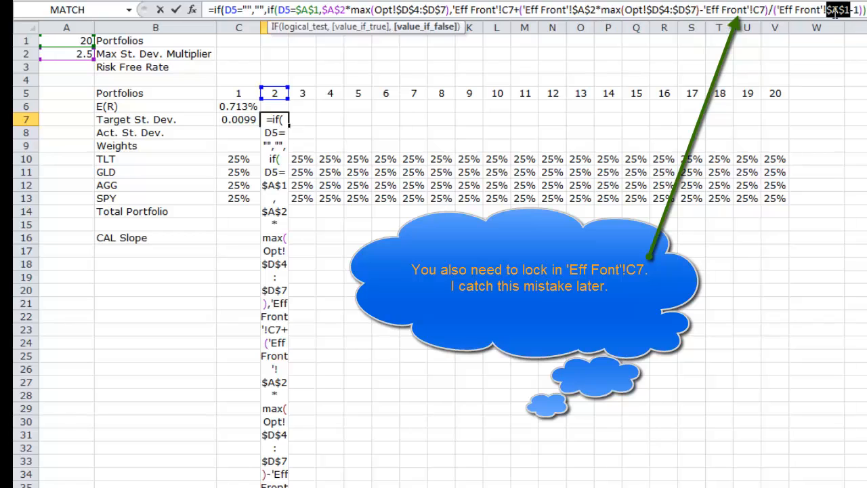
key("Return")
key("Up")
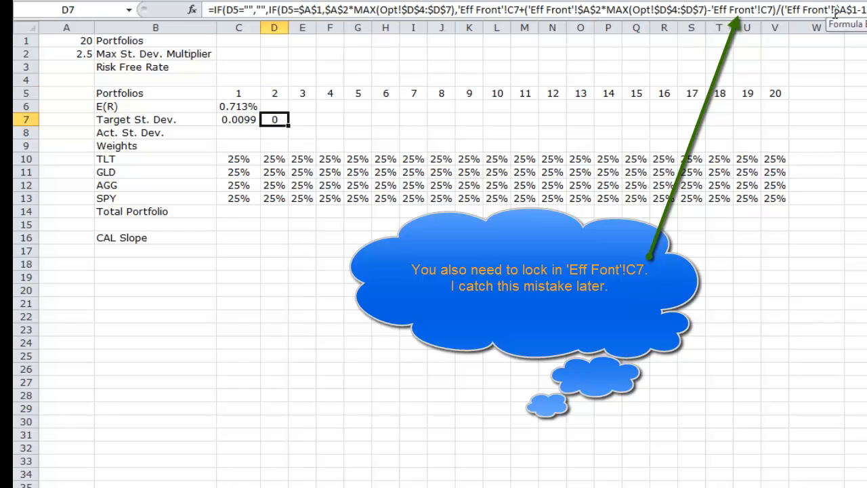
Step: Format portfolio 2's target standard deviation in D7 as a percentage with two decimal places
key("ctrl+shift+5")
key("alt+h")
key("0")
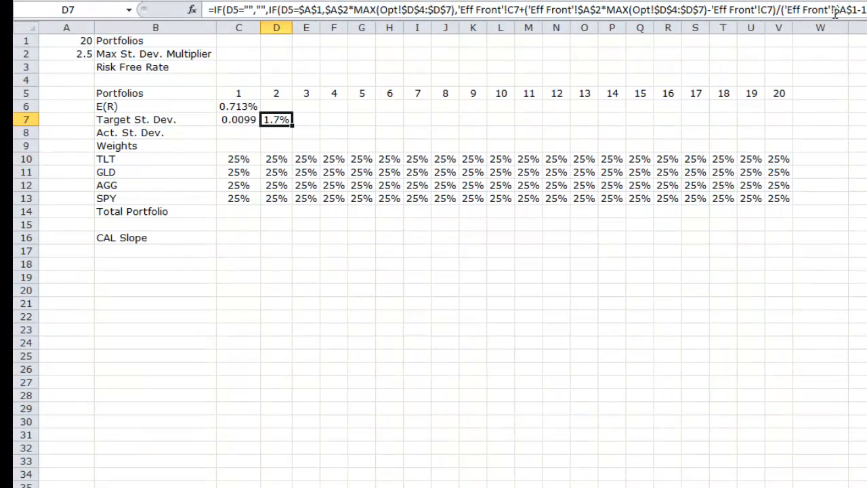
key("alt+h")
key("0")
key("Left")
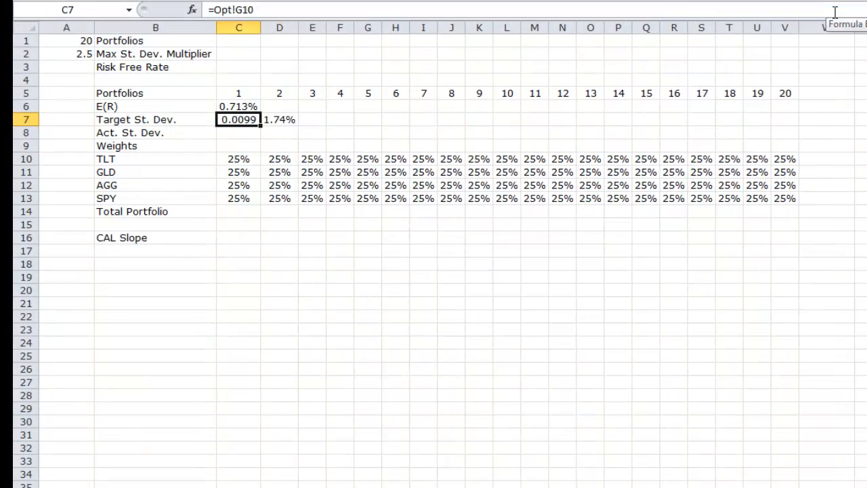
Step: Format portfolio 1's target standard deviation in C7 as a percentage with two decimal places
key("ctrl+shift+5")
key("alt+h")
key("0")
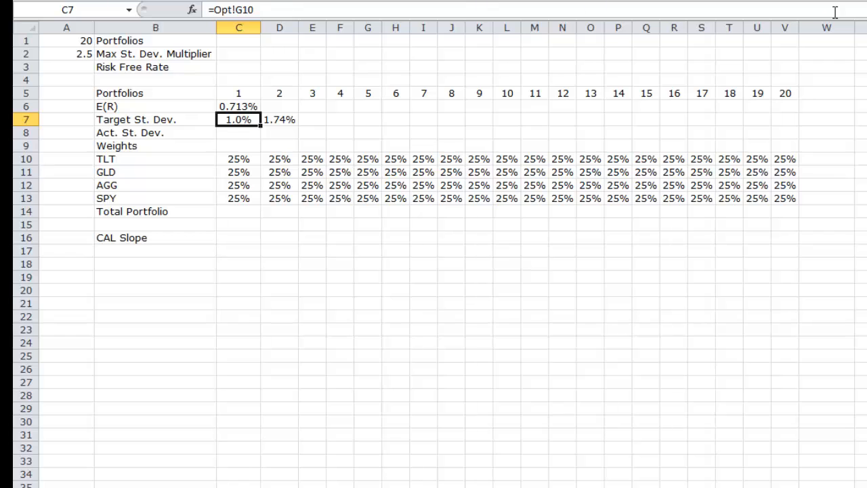
key("alt+h")
key("0")
Step: Copy portfolio 2's target standard deviation formula from D7 across row 7 for the remaining portfolios, E7 through W7
key("Right")
key("ctrl+c")
key("Right")
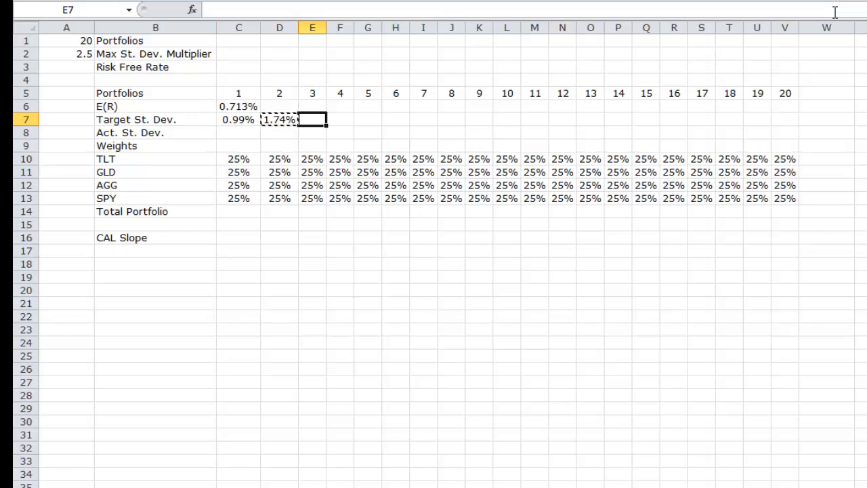
key("shift+Right")
key("shift+Right")
key("shift+Right")
key("shift+Right")
key("shift+Right")
key("shift+Right")
key("shift+Right")
key("shift+Right")
key("shift+Right")
key("shift+Right")
key("shift+Right")
key("shift+Right")
key("shift+Right")
key("shift+Right")
key("shift+Right")
key("shift+Right")
key("shift+Right")
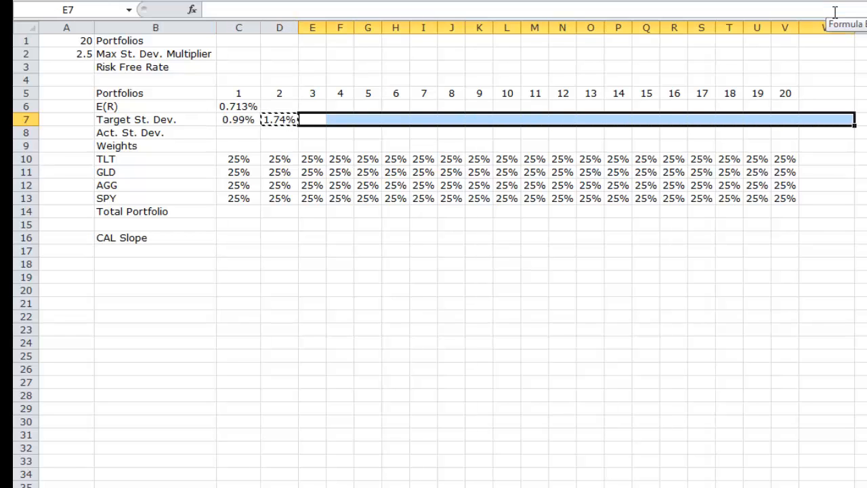
key("ctrl+v")
key("Right")
key("Left")
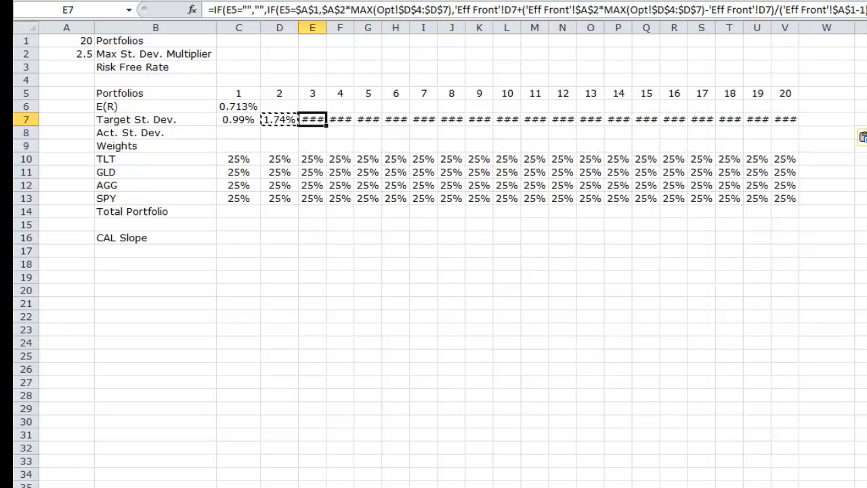
Step: Widen columns E through V so the target standard deviations fit, and select portfolio 20's value in V7
left_click(314, 27)
left_click_drag(353, 25, 810, 26)
left_click(824, 222)
left_click(866, 119)
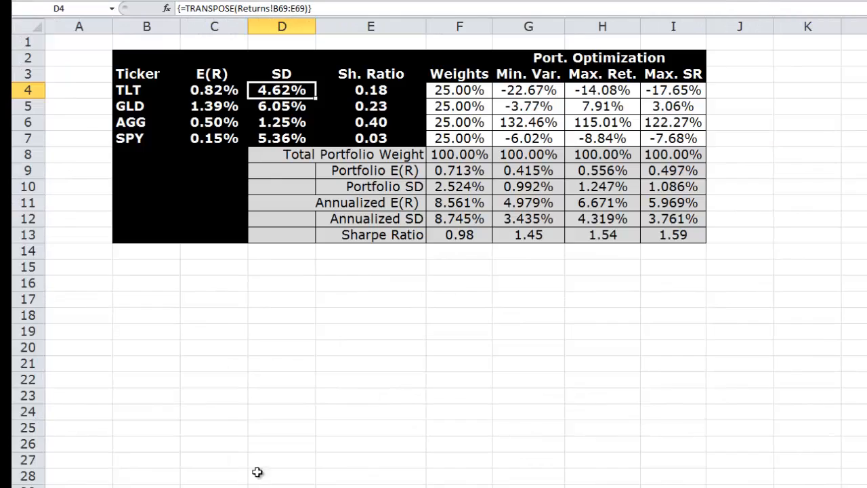
Step: Check GLD's standard deviation times 2.5 with a temporary formula, =D5*2.5, in D20 of Opt, and clear the cell
left_click(252, 342)
type("=")
key("Up")
key("Up")
key("Up")
key("Up")
key("Up")
key("Up")
key("Up")
key("Up")
key("Up")
key("Up")
key("Up")
key("Up")
key("Up")
key("Up")
key("Up")
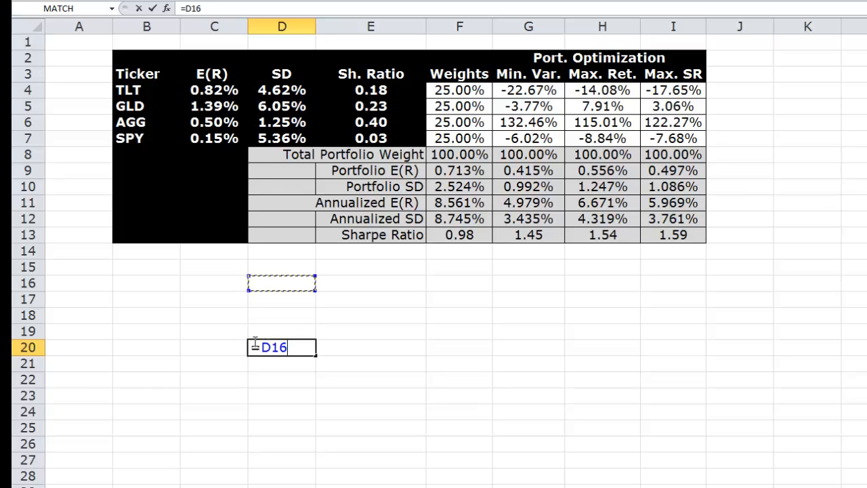
type("*2.5")
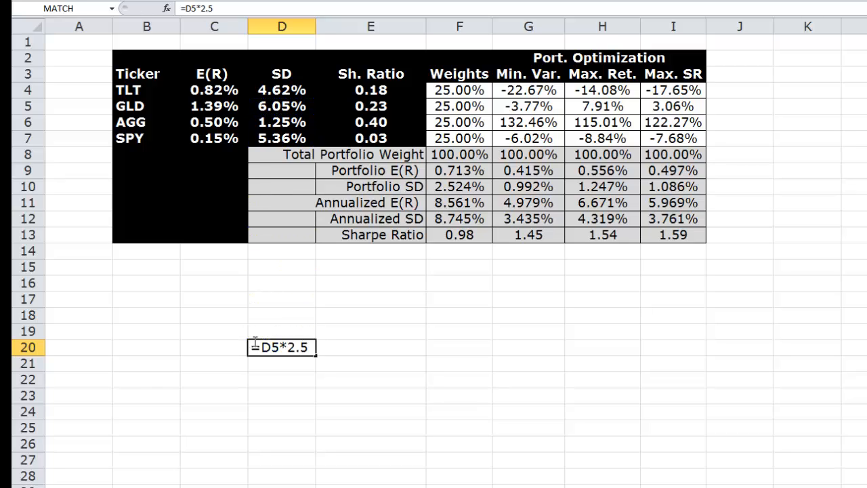
key("Return")
left_click(253, 342)
key("Delete")
key("ctrl+Page_Down")
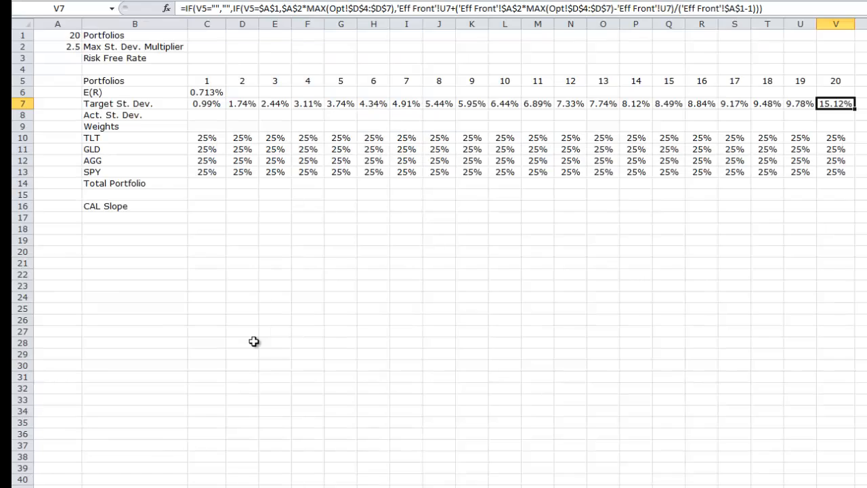
Step: Copy portfolio 20's target standard deviation formula from V7 into W7, beyond the last portfolio
key("ctrl+c")
key("Right")
key("ctrl+v")
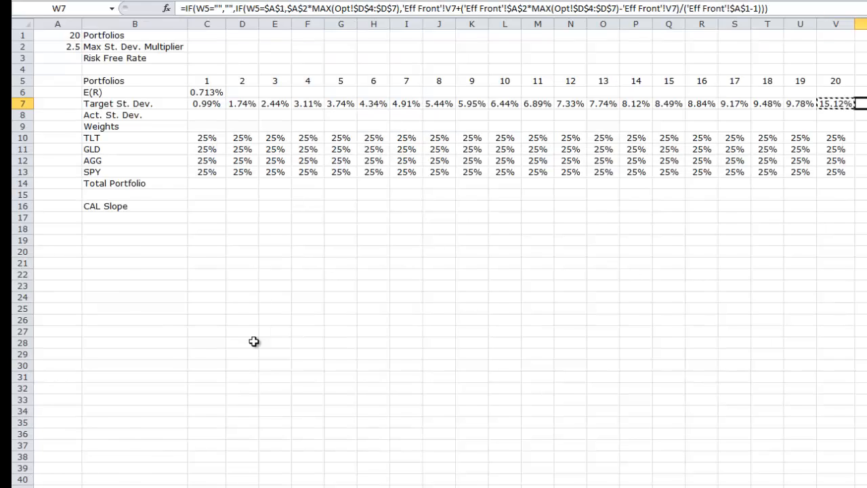
Step: Examine the target standard deviation formulas along row 7, from beyond portfolio 20 back to portfolio 2
key("ctrl+shift+Right")
key("Left")
key("Left")
key("Left")
key("Left")
key("Left")
key("Left")
key("Left")
key("Left")
key("Left")
key("Left")
key("Left")
key("Left")
key("Left")
key("Left")
key("Left")
key("Left")
key("Left")
key("Left")
key("Left")
key("Left")
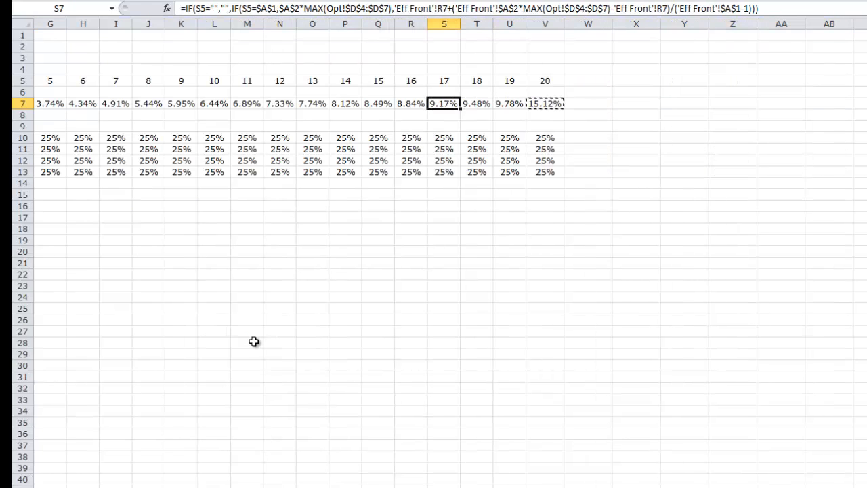
key("Right")
key("Right")
key("Right")
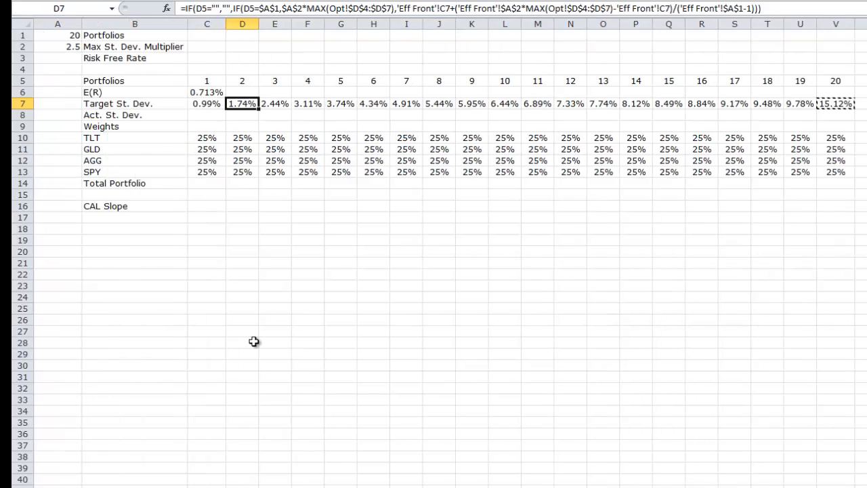
Step: Start portfolio 1's actual standard deviation formula in C8 with two nested MMULT functions and the transposed weights C10:C13 as first array
key("Down")
key("Left")
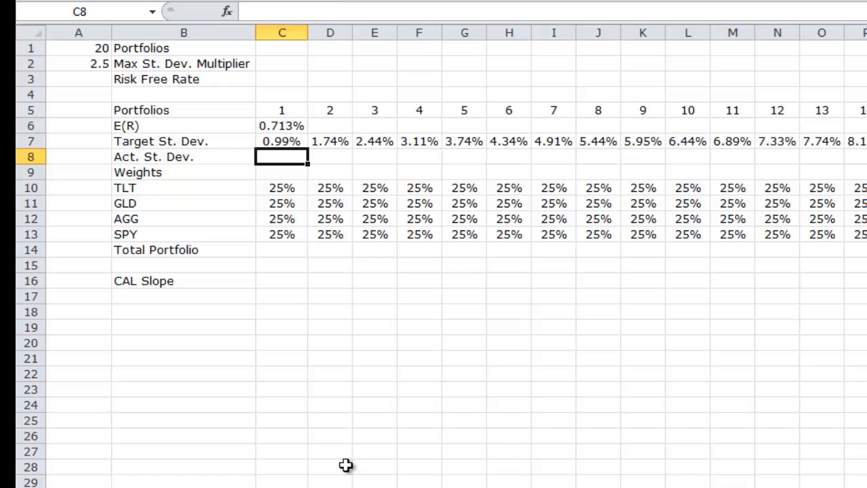
type("=")
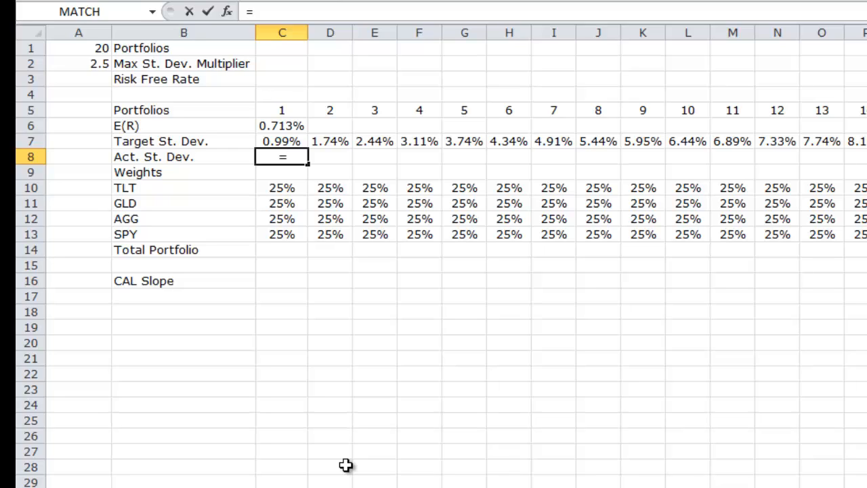
type("mmu")
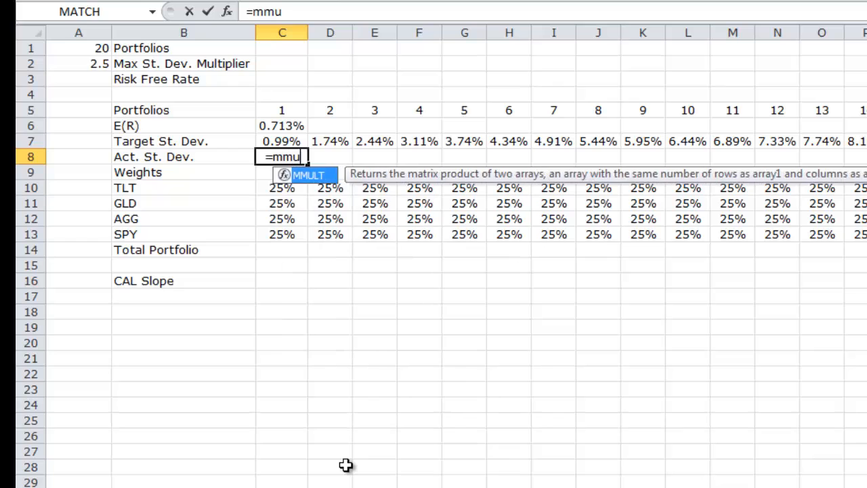
type("lt(mmult(")
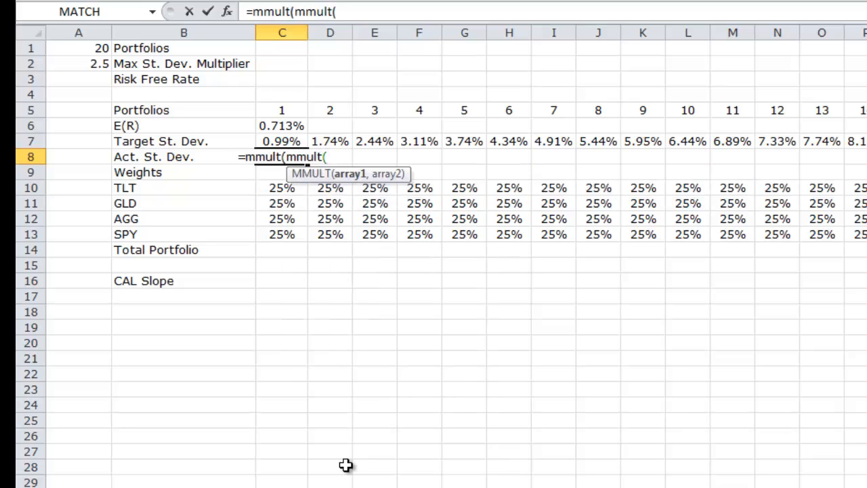
type("transpowe")
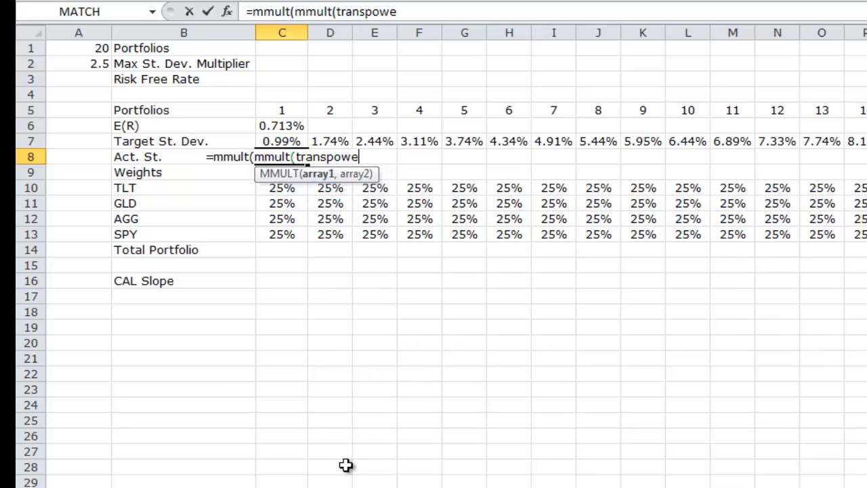
key("BackSpace")
key("BackSpace")
type("se(")
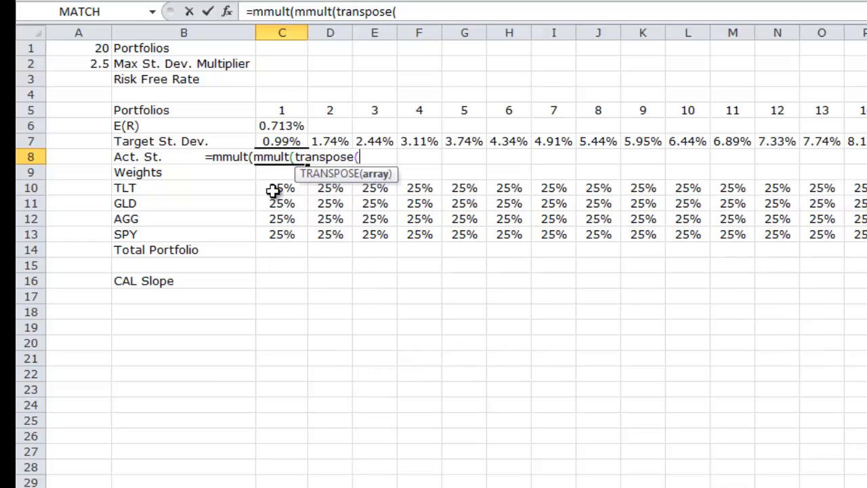
left_click_drag(272, 190, 273, 233)
type("),")
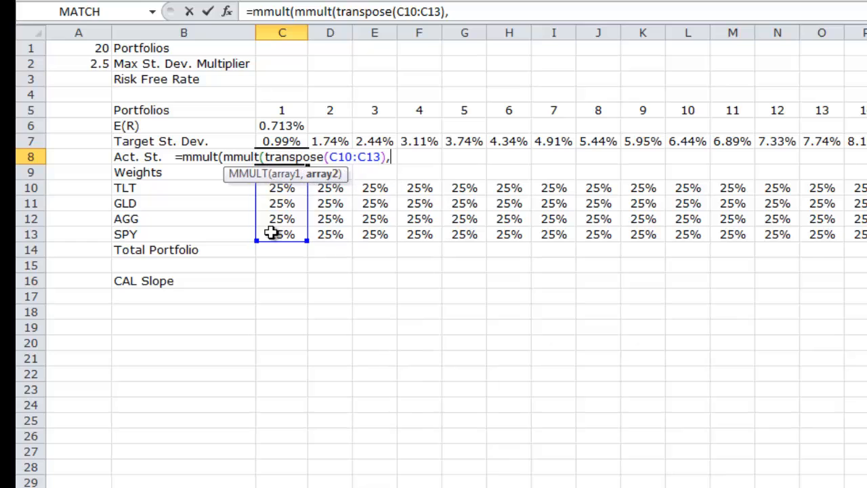
Step: Supply the absolute covariance matrix 'Var Cov'!B2:E5 and the Eff Front weights C10:C13 as the remaining MMULT arrays
key("ctrl+Page_Up")
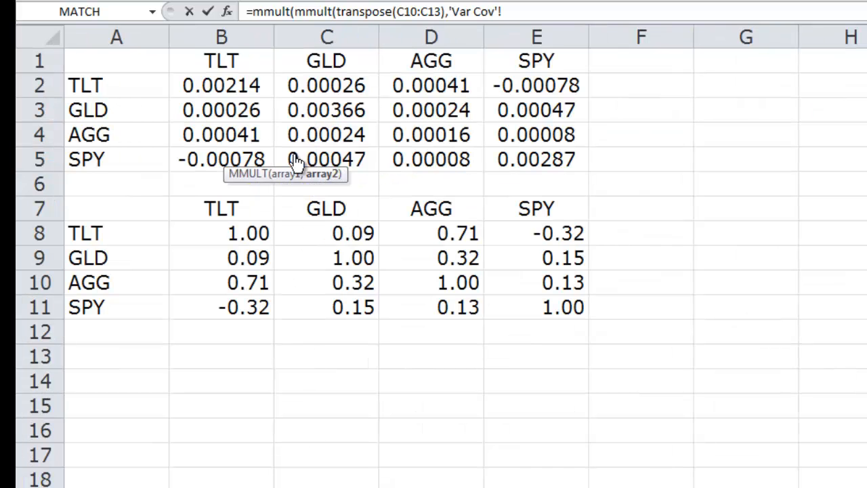
left_click_drag(258, 89, 501, 151)
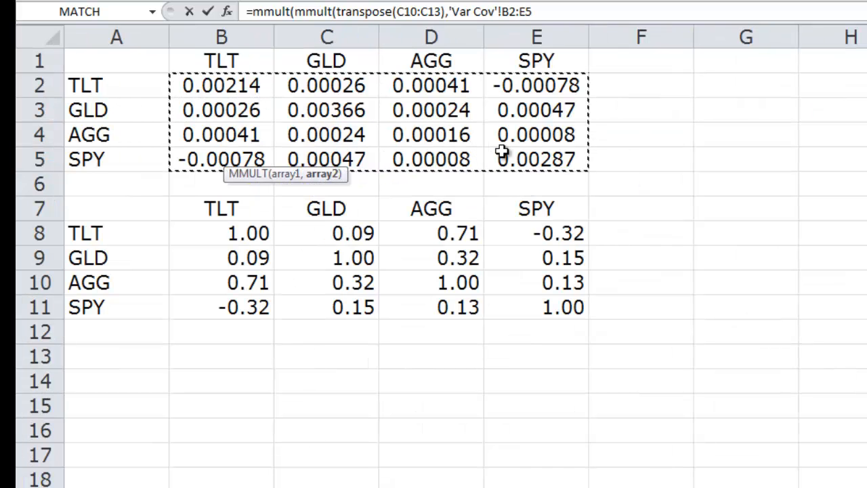
key("F4")
type("),")
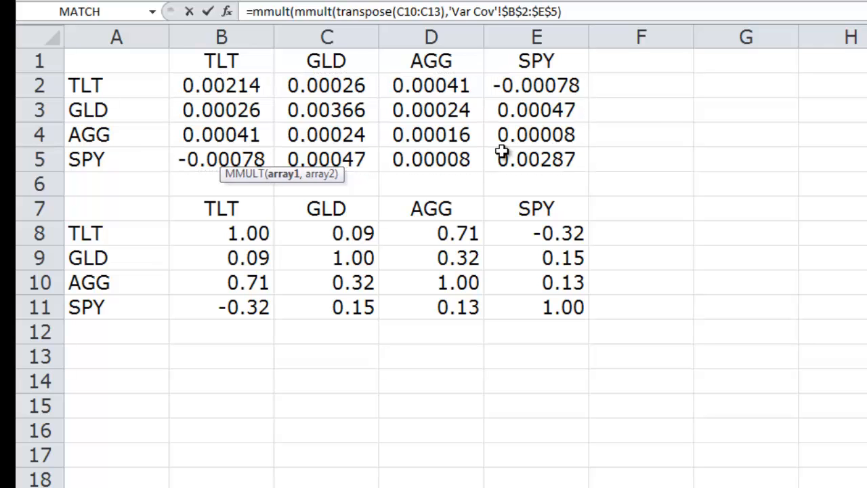
key("ctrl+Page_Down")
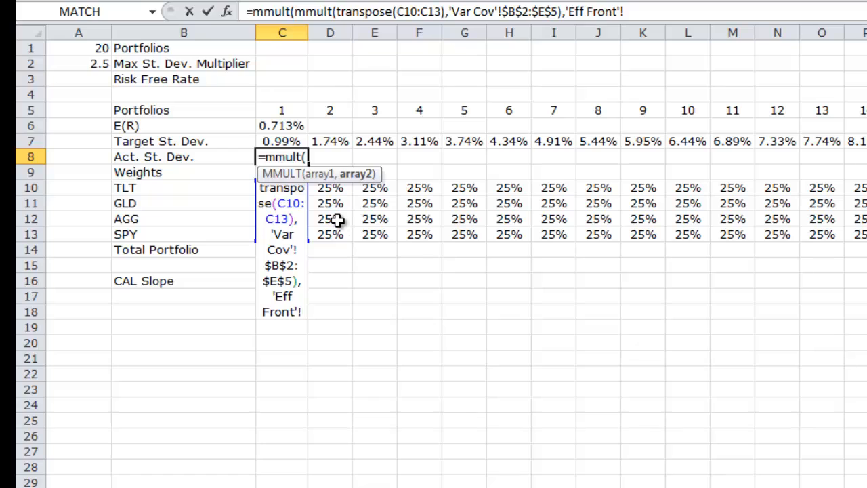
type("C10:C13")
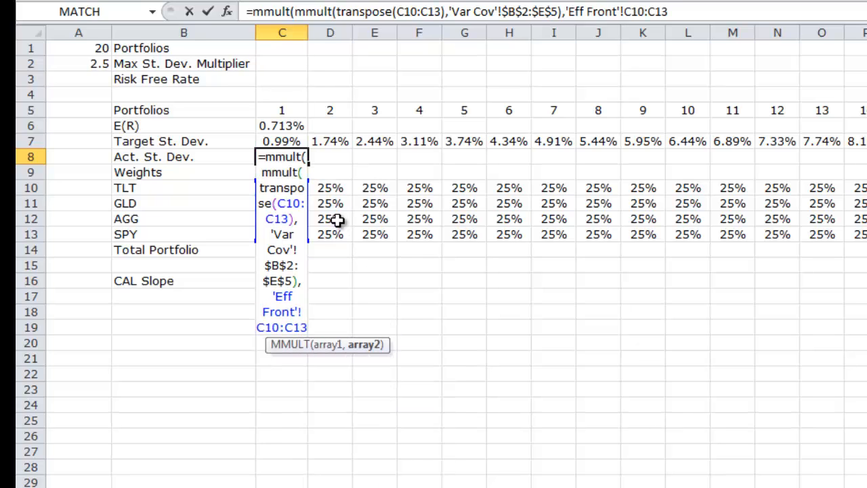
type(")")
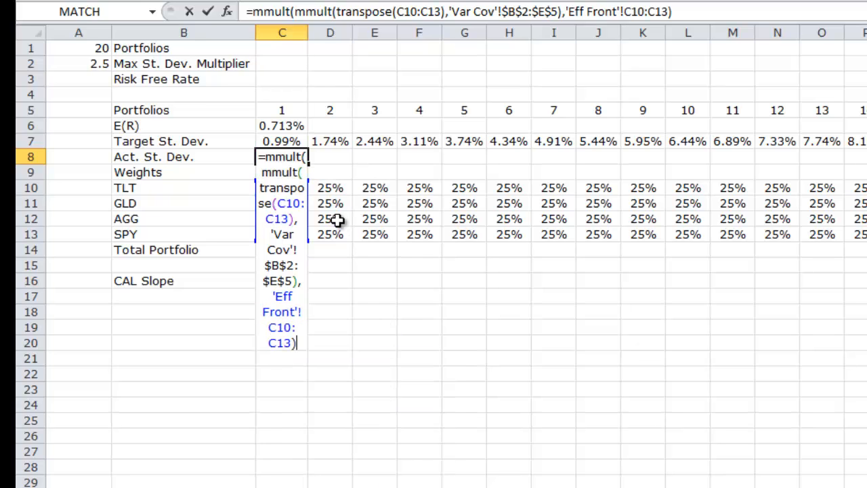
Step: Wrap the nested MMULT in C8 in a SQRT function and enter it as an array formula
left_click(256, 11)
type("sqrt(")
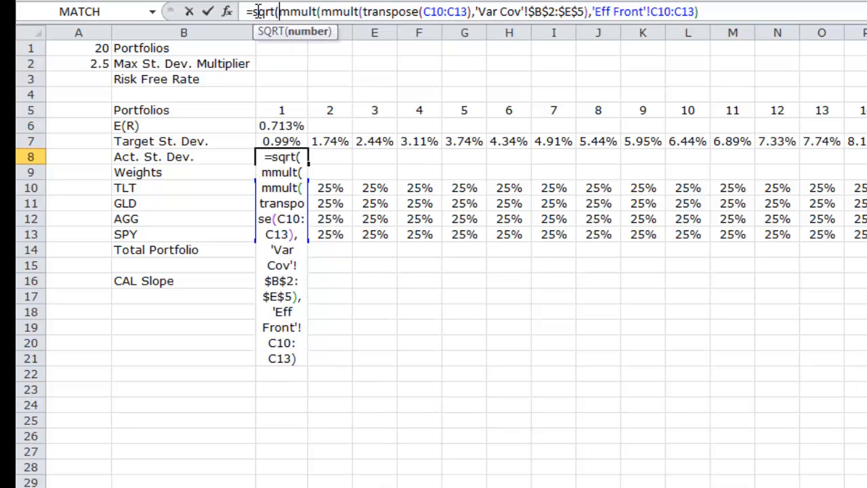
left_click(734, 11)
type(")")
key("ctrl+shift+Return")
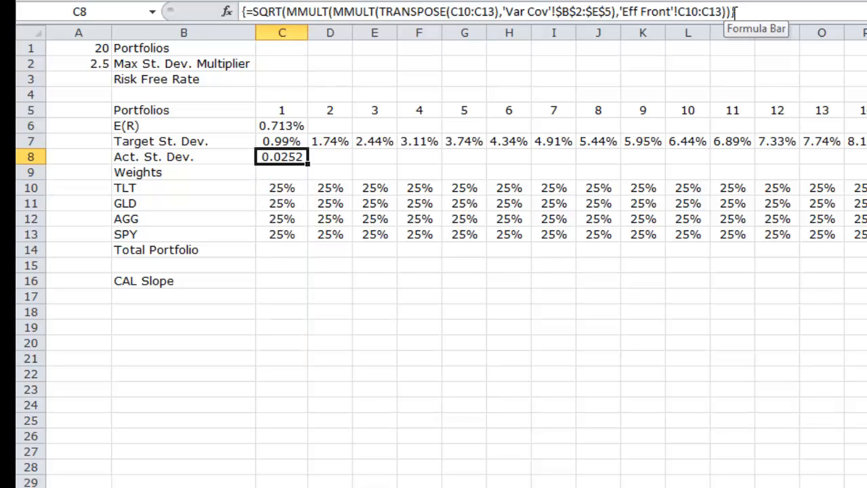
Step: Apply the number format of the target standard deviation in C7 to the actual standard deviation in C8
key("Up")
key("ctrl+c")
key("Down")
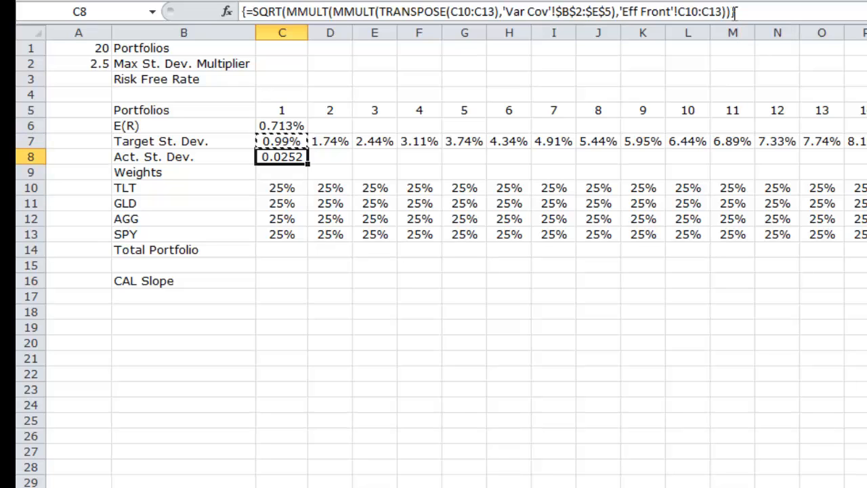
right_click(306, 161)
left_click(375, 261)
key("t")
key("Return")
key("Down")
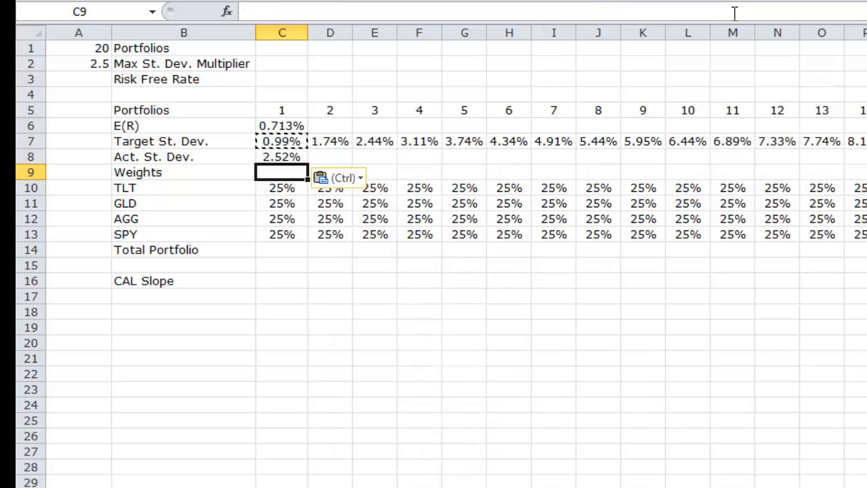
Step: Compare C8 and portfolio 1's weights in C10:C13 with the equal-weight portfolio's weights and Portfolio SD on Opt
key("Up")
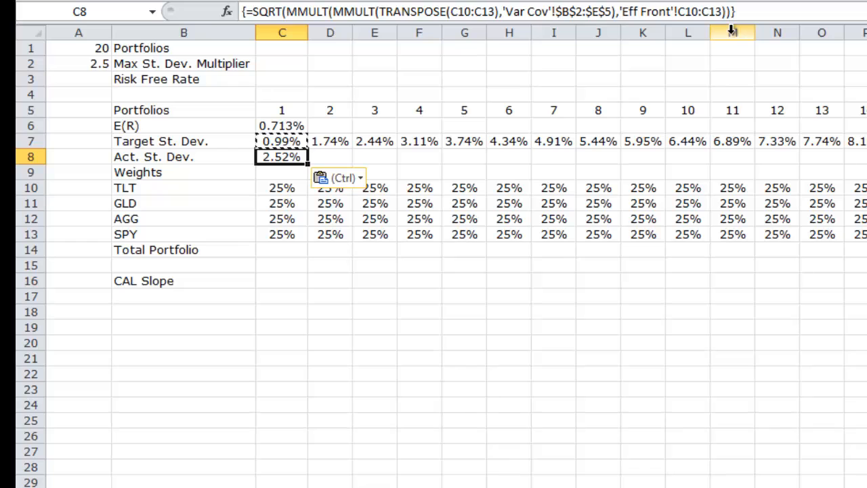
key("Down")
key("Down")
key("shift+Down")
key("shift+Down")
key("shift+Down")
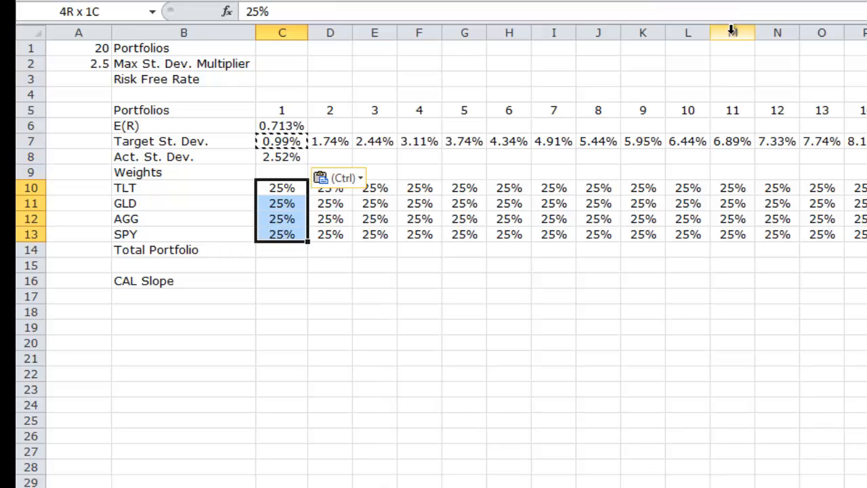
key("ctrl+Page_Up")
key("Left")
key("Down")
key("Down")
key("Down")
key("shift+Down")
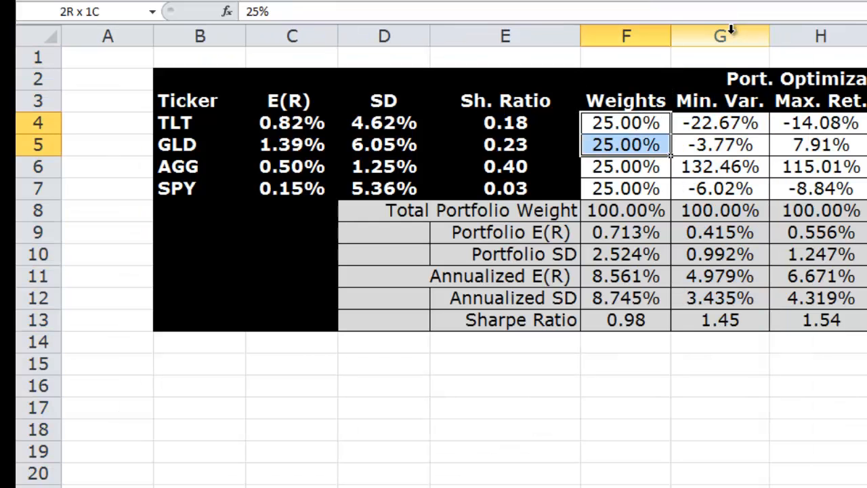
key("shift+Down")
key("shift+Down")
key("Down")
key("Down")
key("Down")
key("Down")
key("Down")
key("Down")
key("Down")
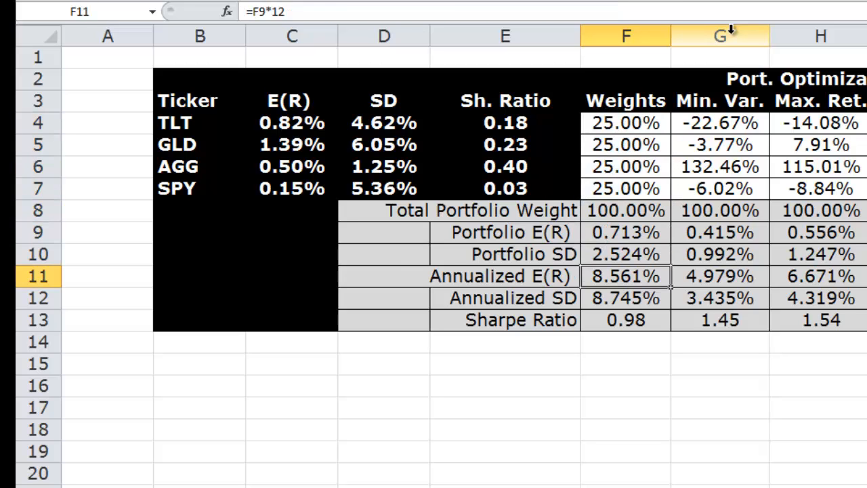
key("Up")
key("ctrl+Page_Down")
key("Up")
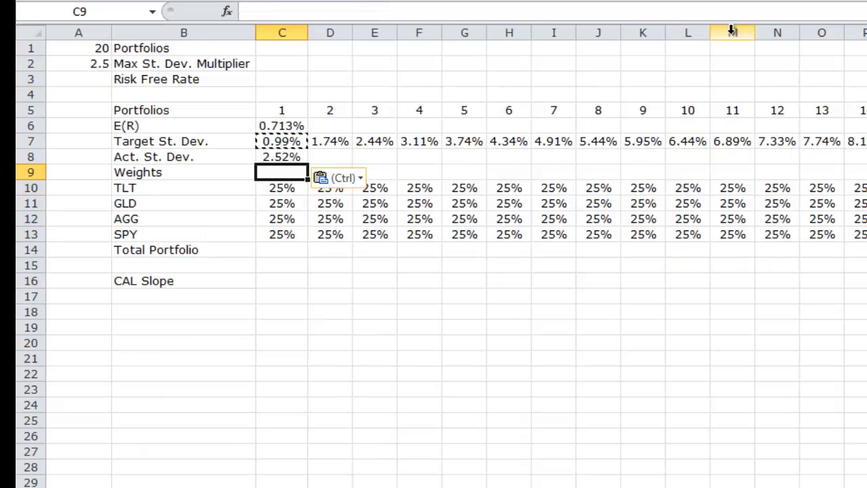
key("Up")
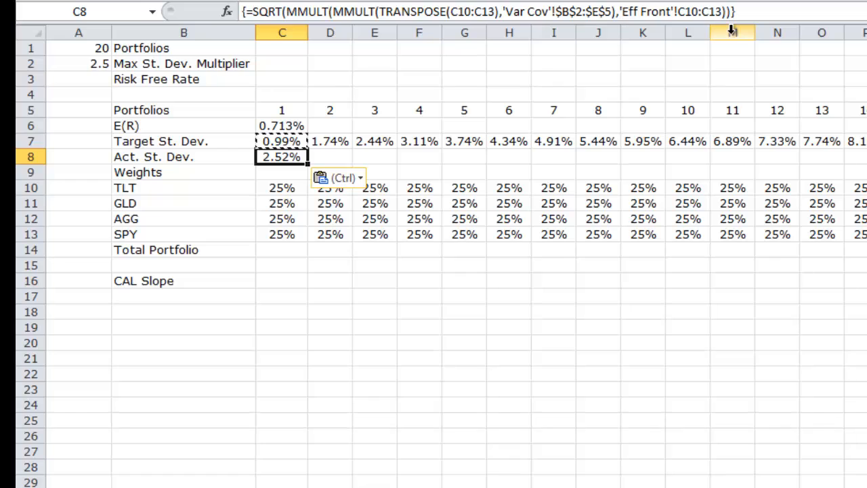
Step: Wrap the E(R) formula in C6 in an IF that returns blank when C5 is empty, and re-enter it as an array formula
key("Right")
key("Escape")
key("Left")
key("Up")
key("Up")
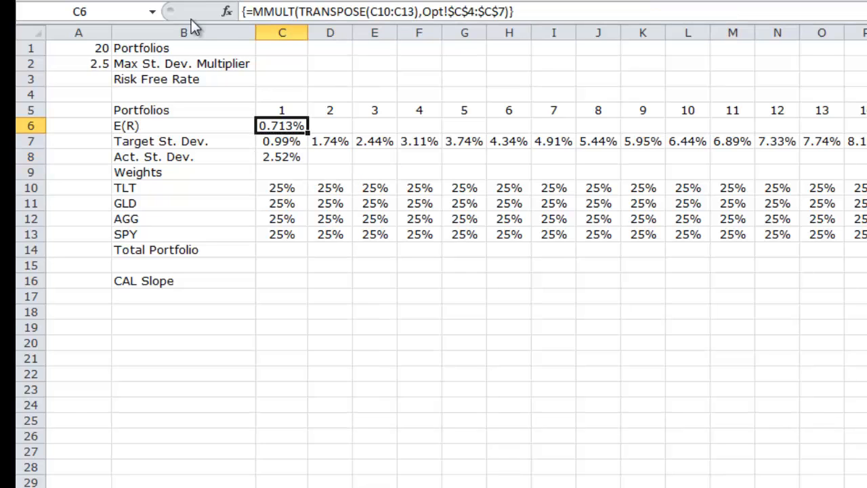
left_click(256, 12)
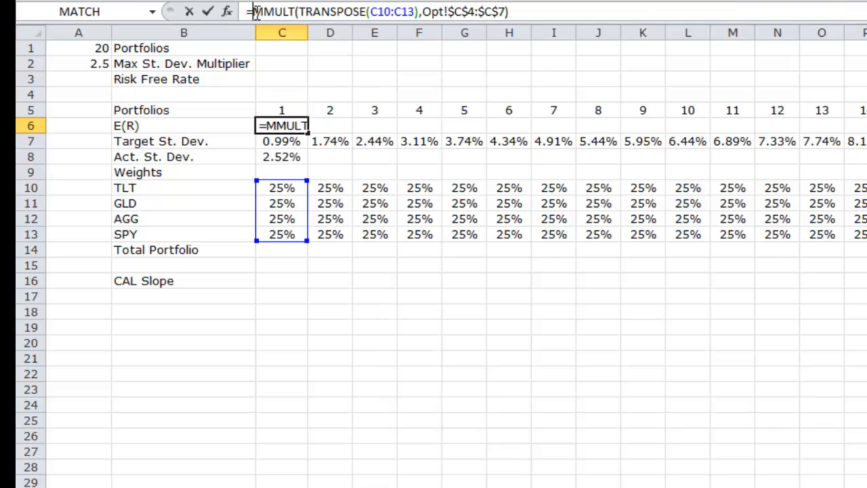
type("if(ye")
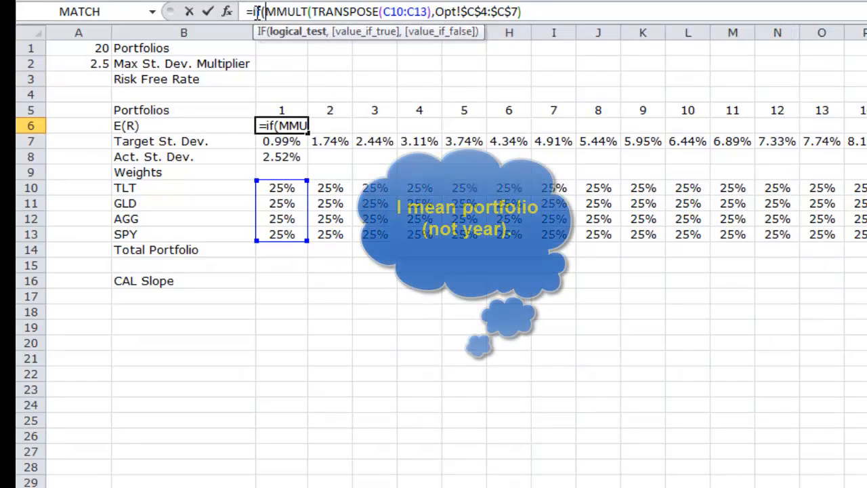
key("BackSpace")
key("BackSpace")
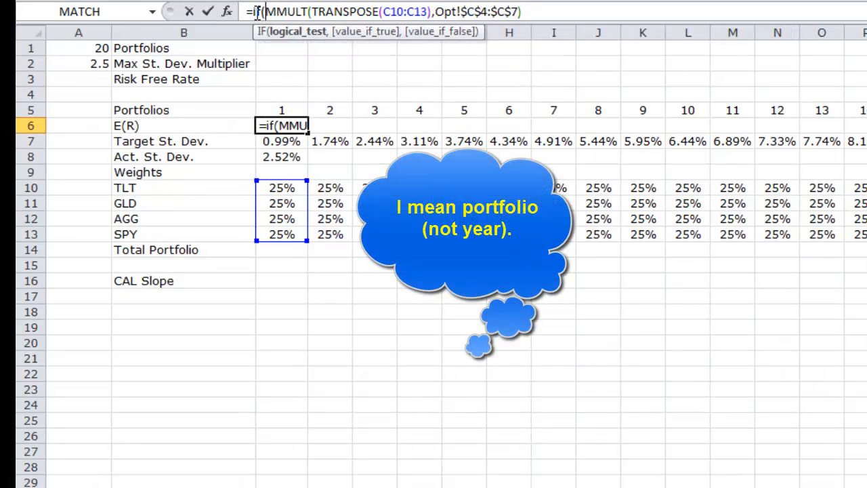
left_click(296, 110)
type("=\"\",\"\",")
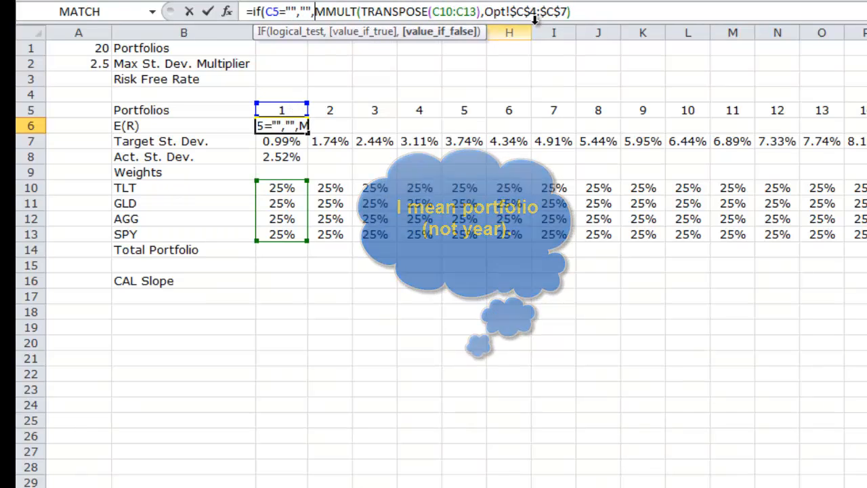
left_click(584, 13)
type(")")
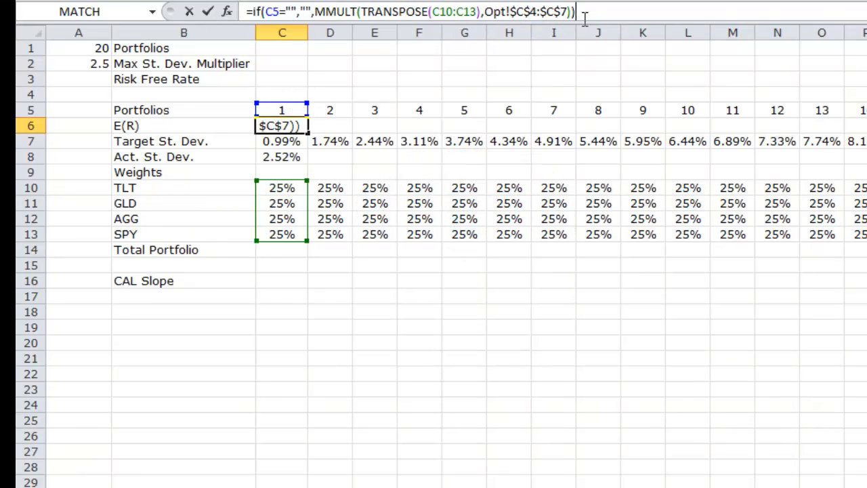
key("ctrl+shift+Return")
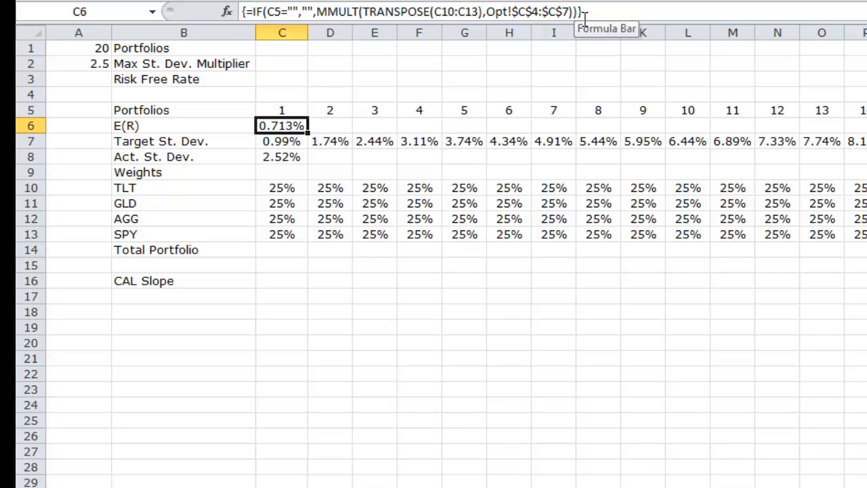
Step: Copy the E(R) array formula from C6 across the rest of row 6
key("ctrl+c")
key("Right")
key("ctrl+shift+Right")
key("ctrl+v")
key("Left")
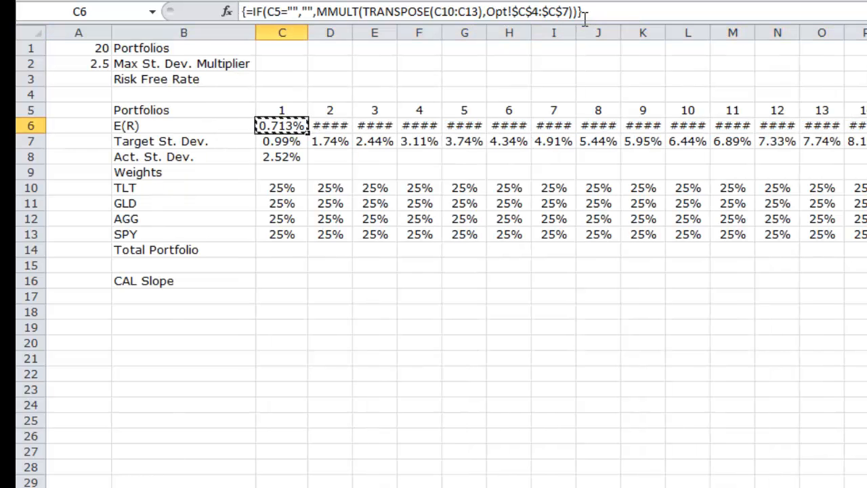
key("Right")
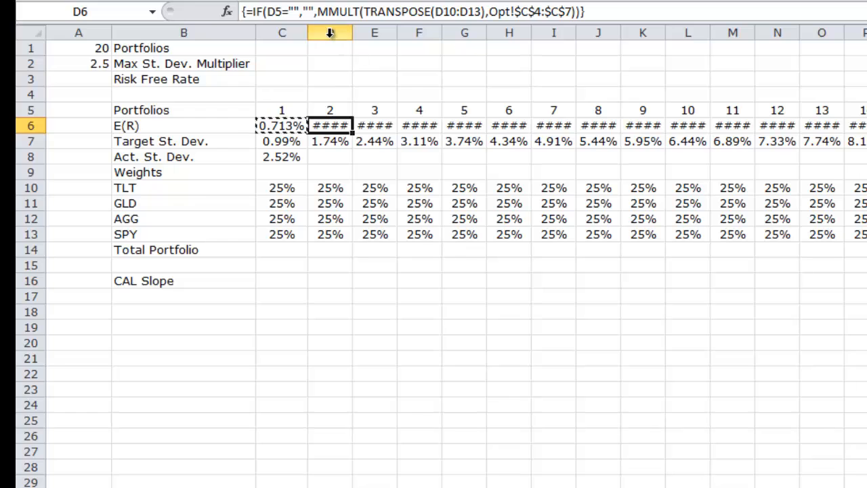
Step: Autofit the widths of the portfolio columns from column D onward
left_click_drag(330, 33, 865, 31)
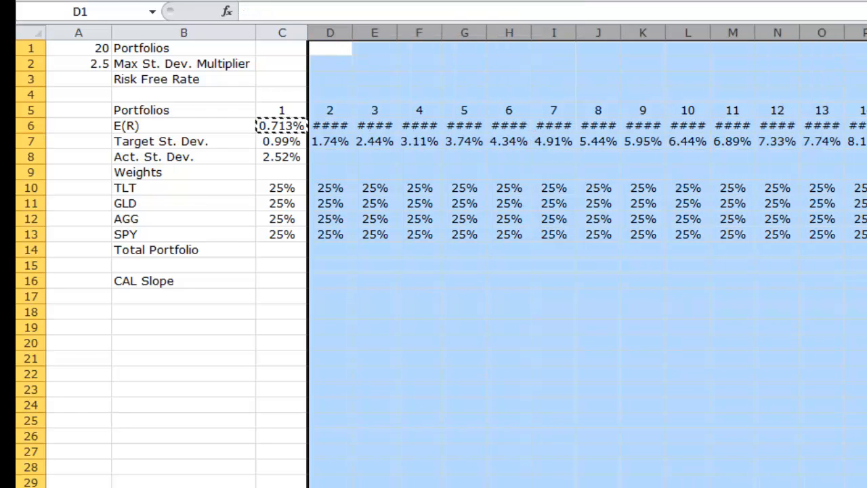
double_click(866, 32)
left_click(787, 327)
Step: Wrap the actual standard deviation formula in C8 in an IF that returns blank when C5 is empty, entered as an array formula
left_click(299, 154)
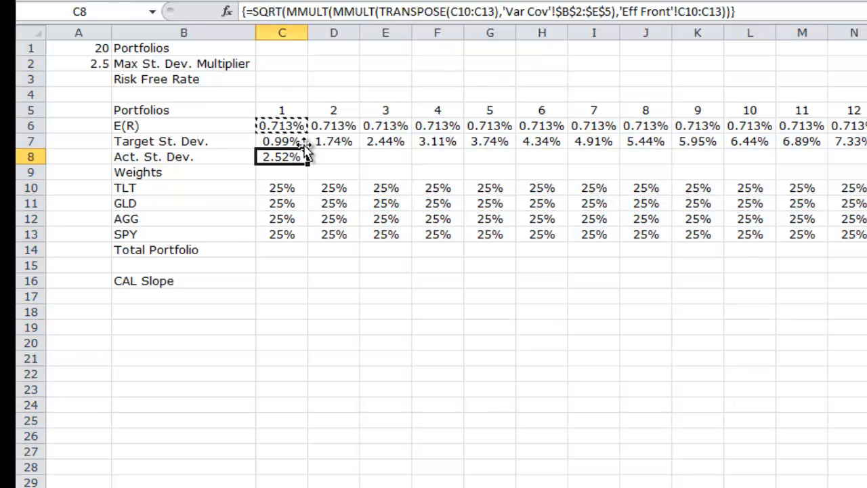
left_click(253, 11)
type("if")
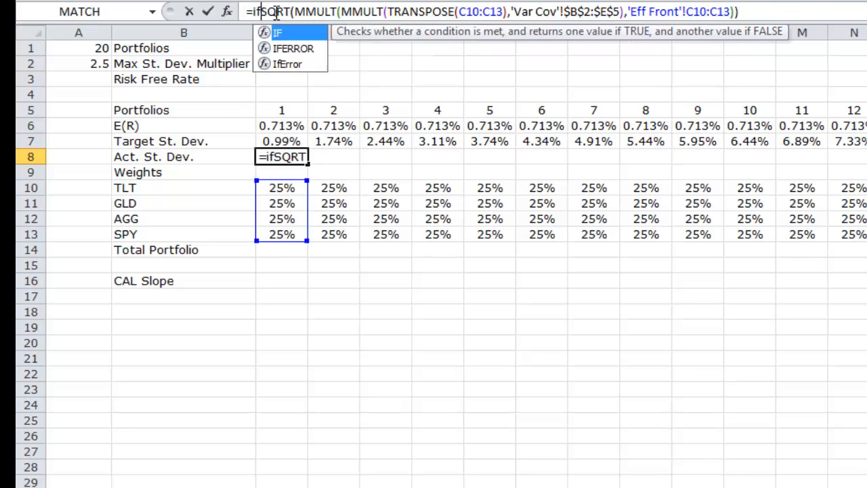
type("(y")
key("BackSpace")
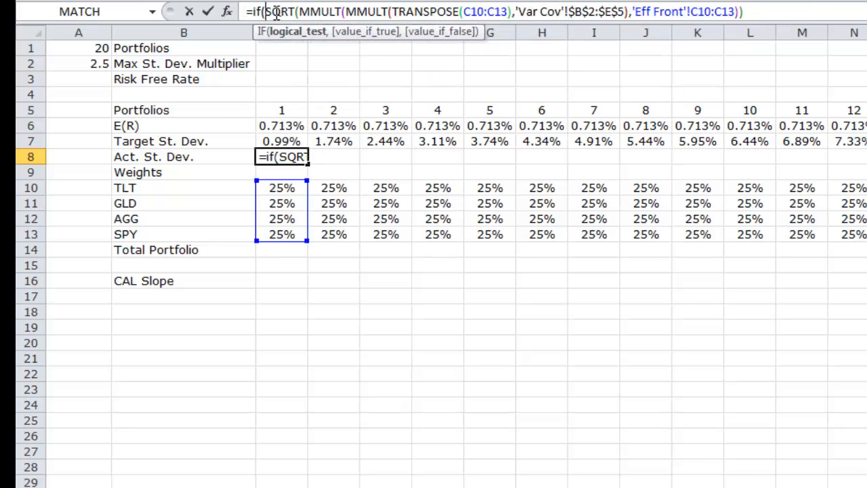
left_click(289, 110)
type("=")
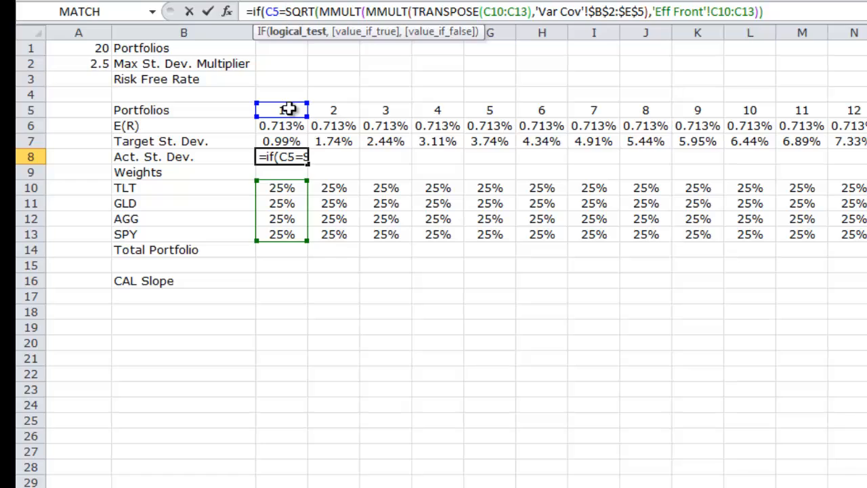
type("\"\",\"\",")
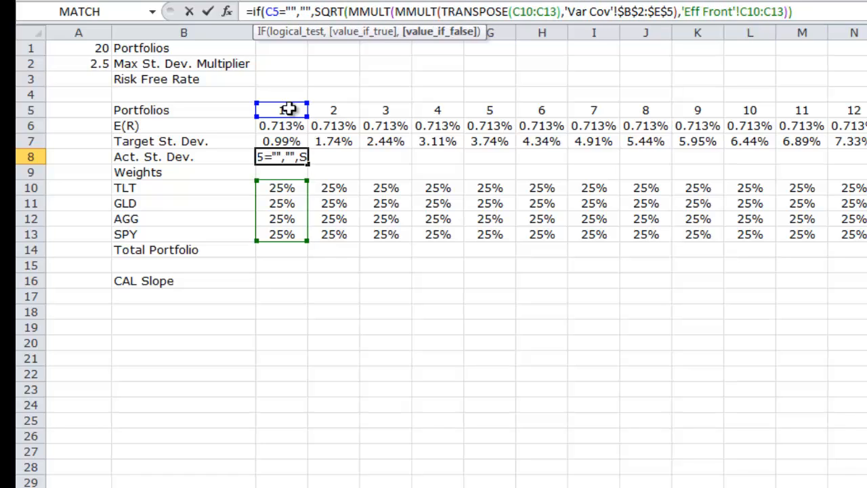
left_click(835, 13)
type(")")
key("ctrl+shift+Return")
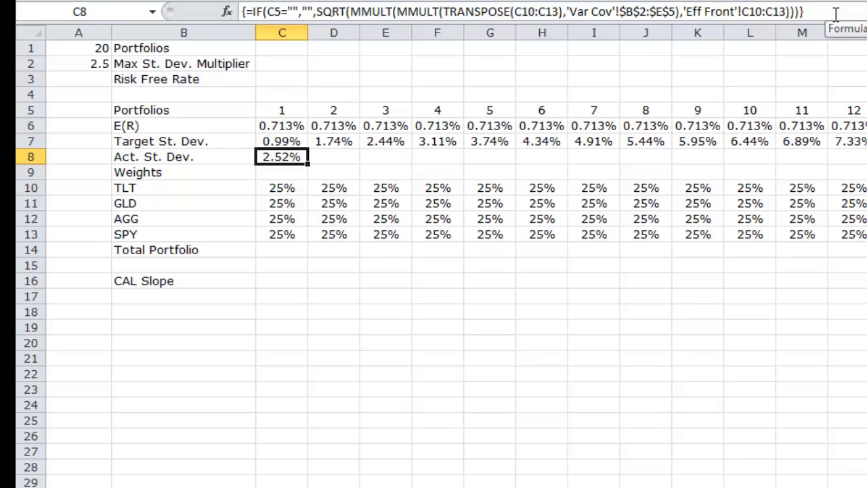
Step: Copy the actual standard deviation array formula from C8 across the rest of row 8
key("ctrl+c")
key("Right")
key("ctrl+shift+Right")
key("ctrl+v")
key("Left")
key("Left")
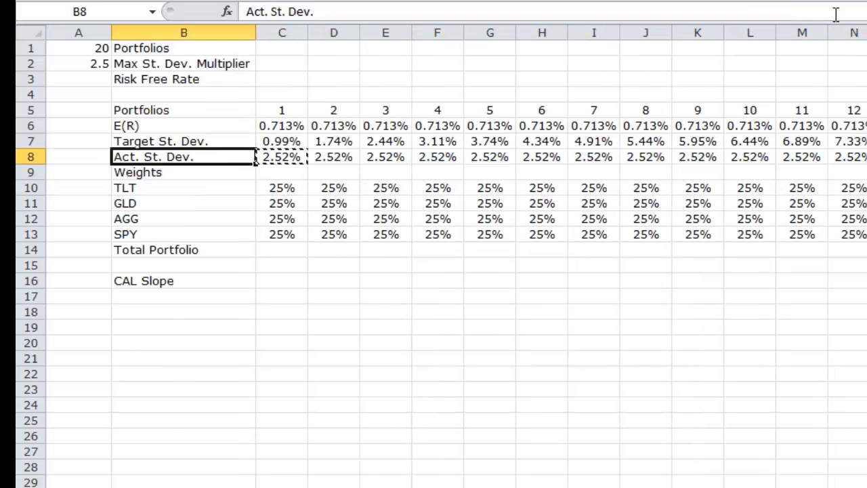
Step: Review the parameters in column A and the portfolio numbers, returns, standard deviations and weights on the worksheet
key("Left")
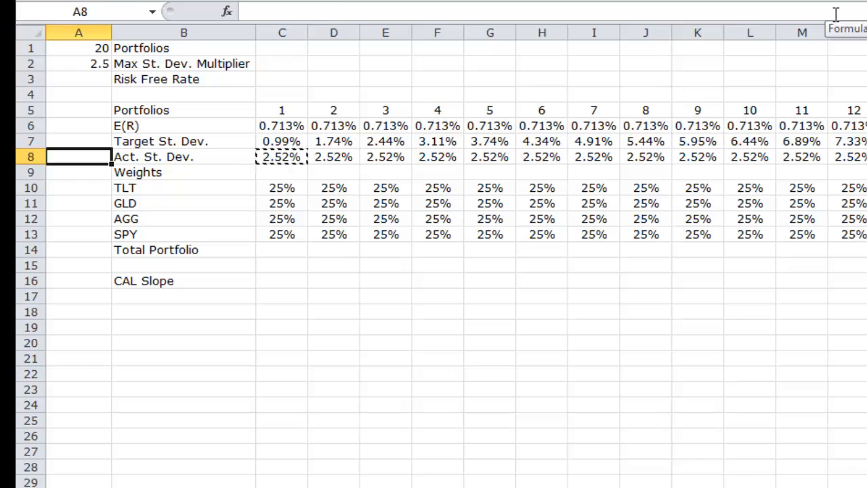
key("Up")
key("Up")
key("Up")
key("Up")
key("Up")
key("Up")
key("Up")
key("Down")
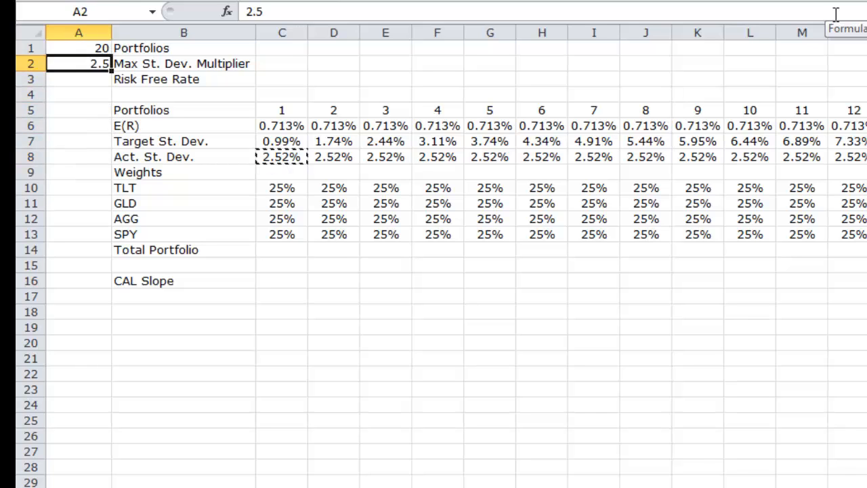
key("Down")
key("Right")
key("Right")
key("Down")
key("Down")
key("Down")
key("Up")
key("Down")
key("Up")
key("shift+Down")
key("shift+Down")
key("shift+Down")
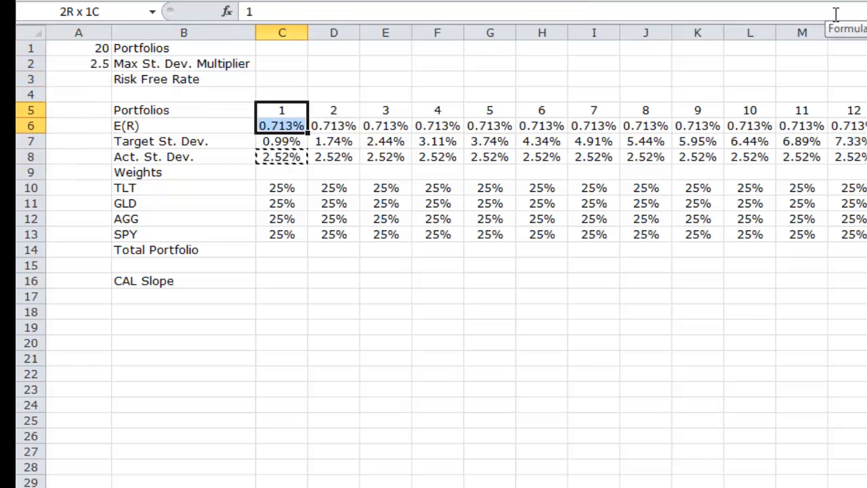
key("ctrl+shift+Right")
key("ctrl+BackSpace")
key("Home")
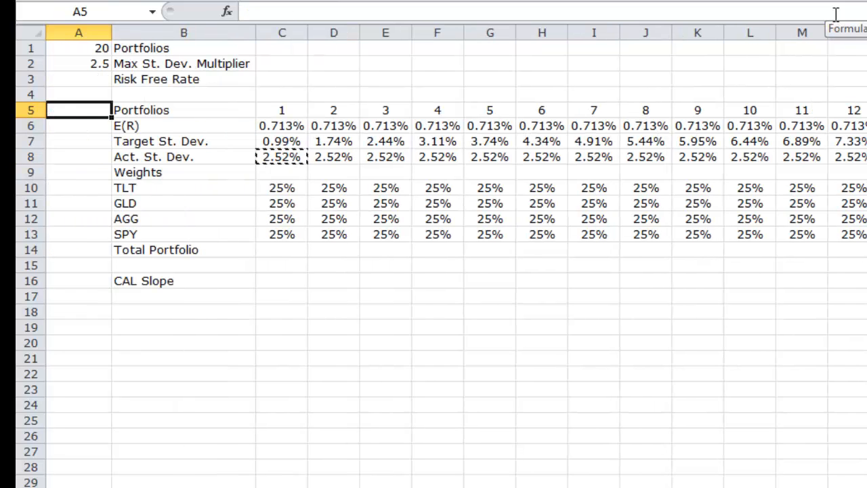
key("Down")
key("Down")
key("Down")
key("Down")
key("Down")
key("Right")
key("Right")
key("Right")
key("Left")
key("Down")
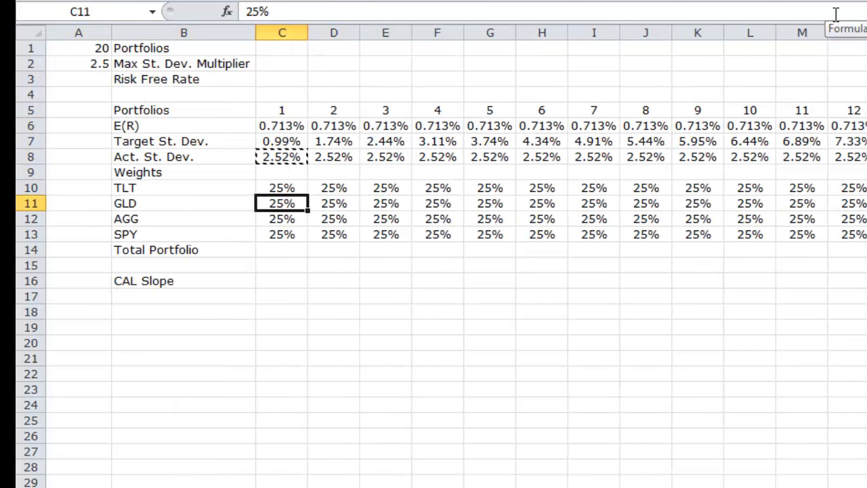
key("Down")
key("Down")
key("Up")
key("Up")
key("Up")
key("Up")
key("Up")
key("Up")
key("Up")
key("Up")
key("Up")
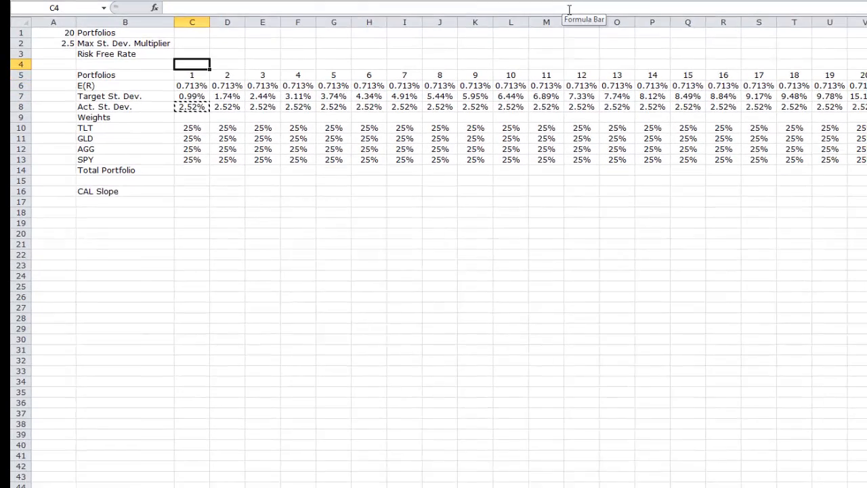
key("Up")
key("Down")
key("Down")
key("Down")
key("Down")
key("Down")
key("Down")
key("Down")
key("Down")
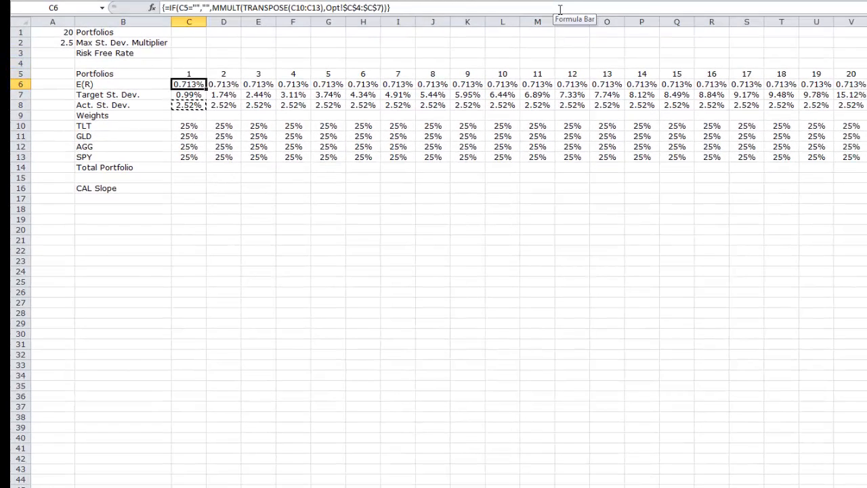
key("Up")
key("Up")
key("Up")
key("Up")
key("Up")
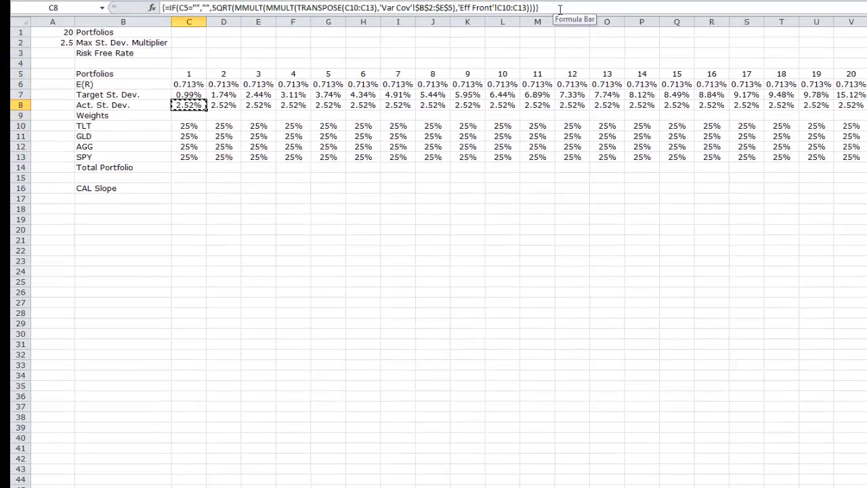
Step: Examine the target standard deviations in C7:V7 alongside the chart of the three-asset frontier and inefficient portfolios
key("Down")
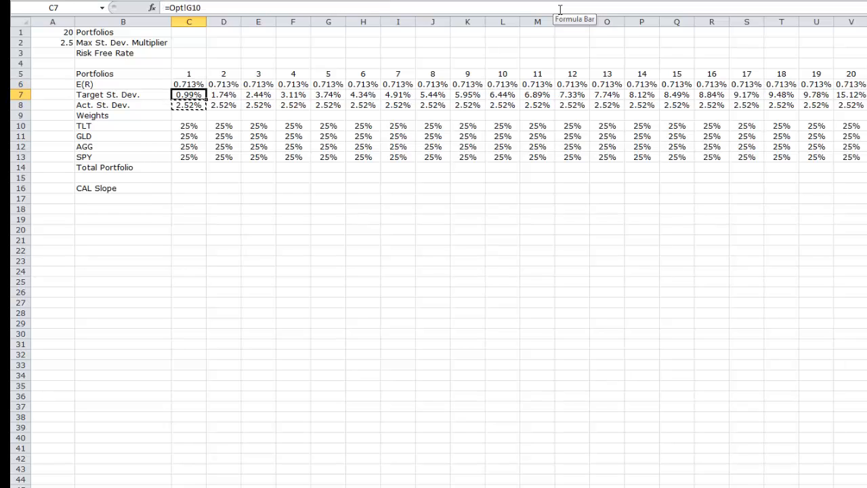
key("shift+Right")
key("shift+Right")
key("shift+Right")
key("shift+Right")
key("shift+Right")
key("shift+Right")
key("shift+Right")
key("shift+Right")
key("shift+Right")
key("shift+Right")
key("shift+Right")
key("shift+Right")
key("shift+Right")
key("shift+Right")
key("shift+Right")
key("shift+Right")
key("shift+Right")
key("shift+Right")
key("shift+Right")
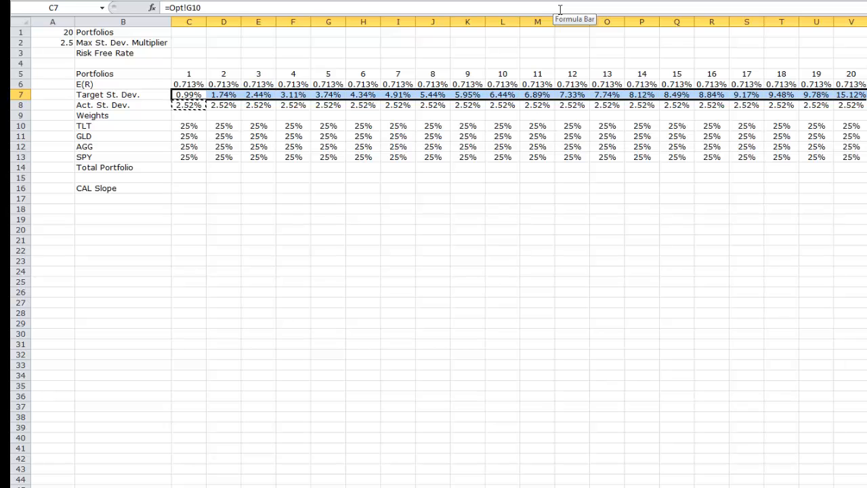
key("alt+Tab")
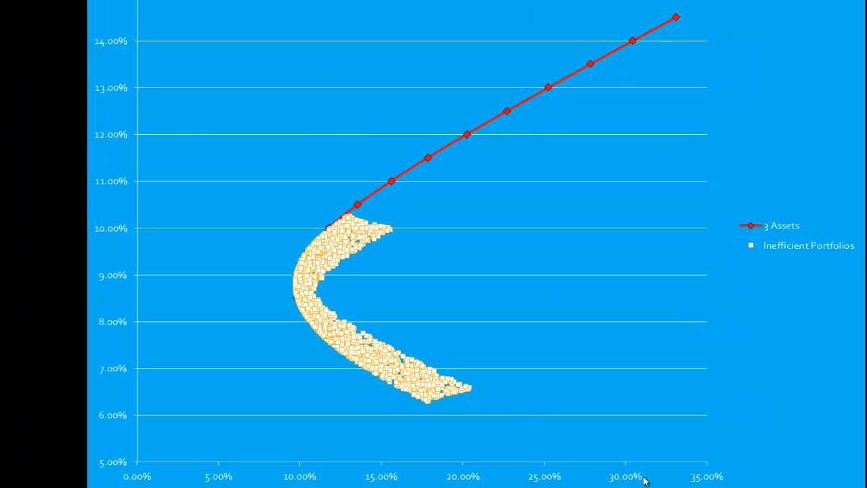
key("alt+Tab")
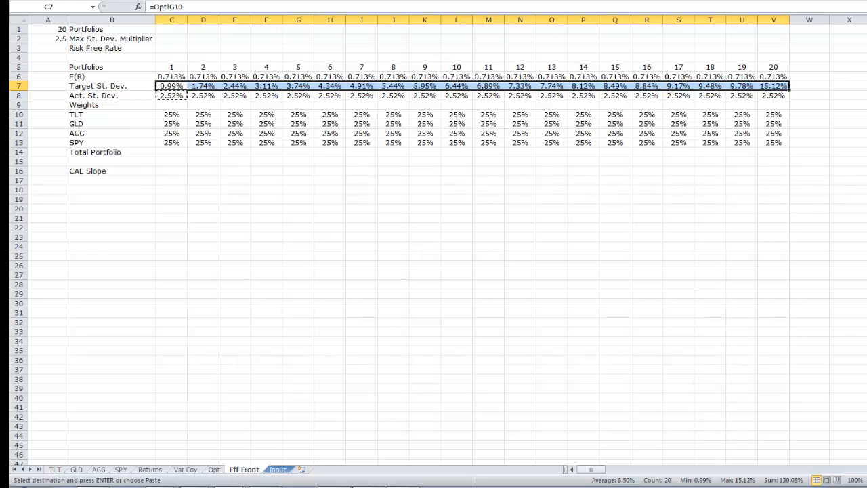
Step: Examine portfolio 1's weights in C10:C13 together with its expected return in C6 and target standard deviation in C7
left_click_drag(172, 115, 174, 138)
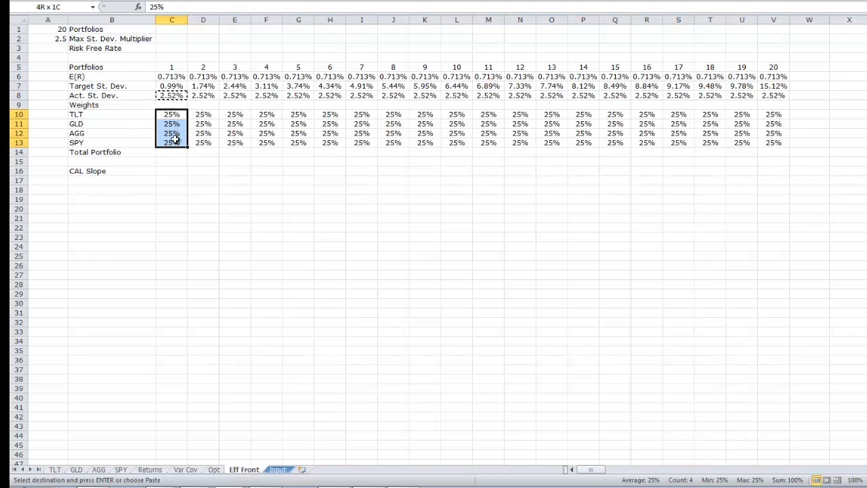
left_click(173, 78)
left_click(180, 87)
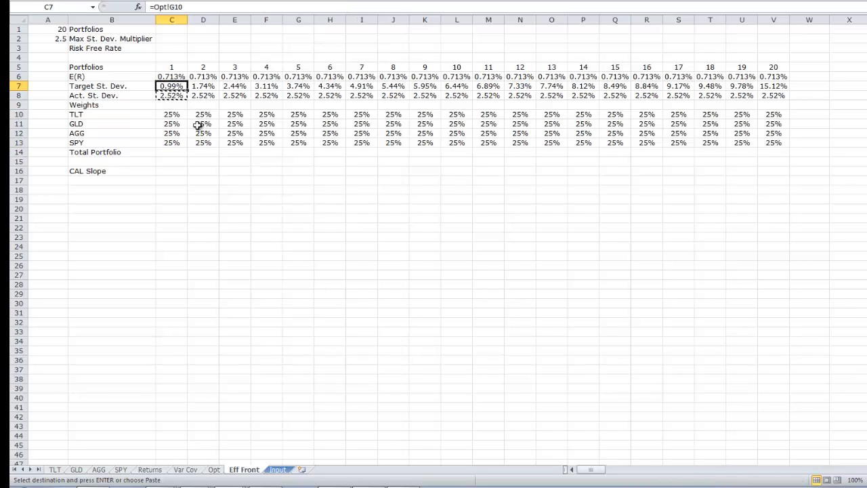
Step: Total portfolio 1's weights in C14 with =SUM(C10:C13)
left_click(182, 149)
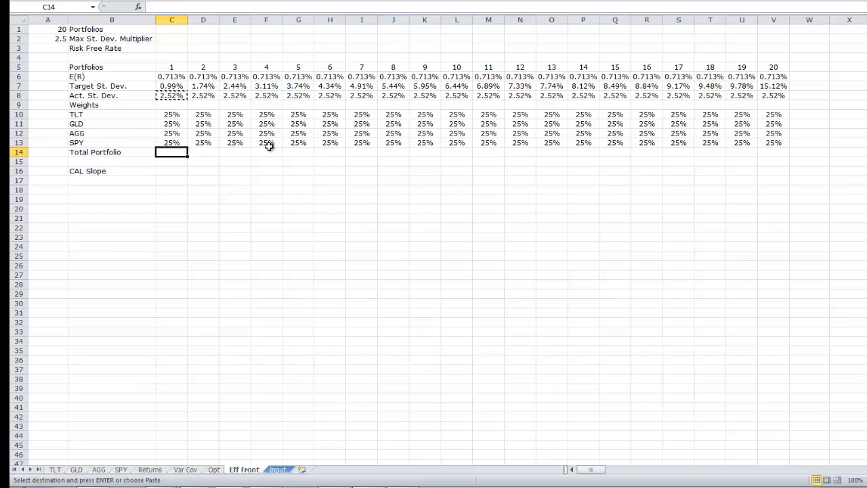
type("=sum(")
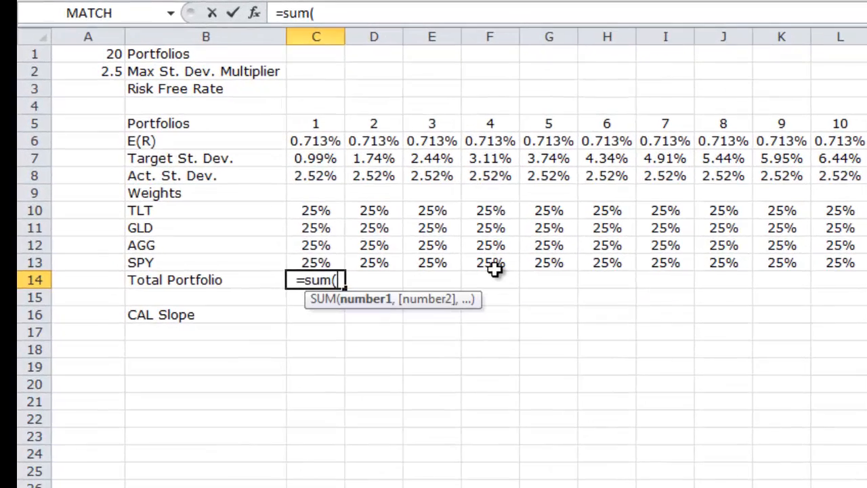
key("Up")
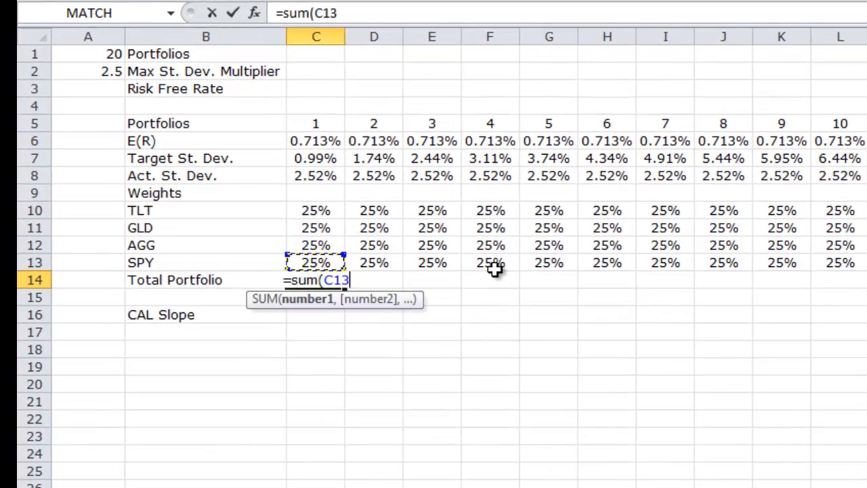
key("shift+Up")
key("shift+Up")
key("shift+Up")
key("ctrl+Return")
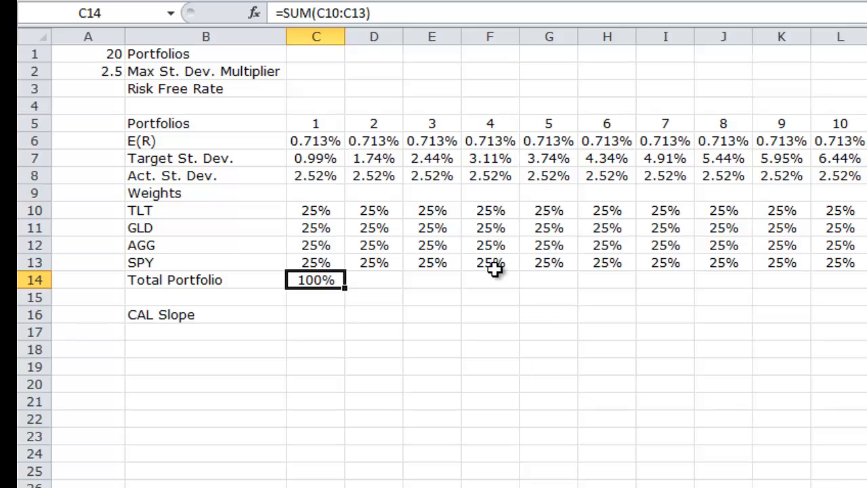
key("ctrl+c")
key("Right")
key("shift+Right")
key("shift+Right")
key("shift+Right")
key("shift+Right")
key("shift+Right")
key("shift+Right")
key("shift+Right")
key("shift+Right")
key("shift+Right")
key("shift+Right")
key("shift+Right")
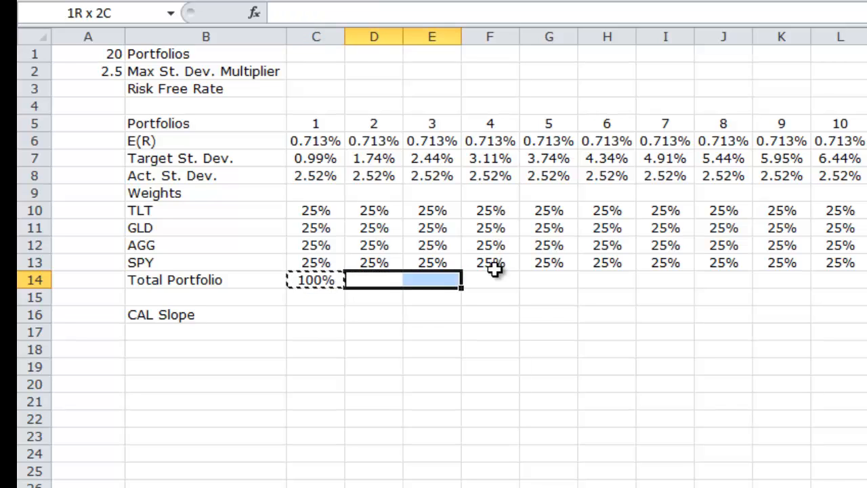
key("Left")
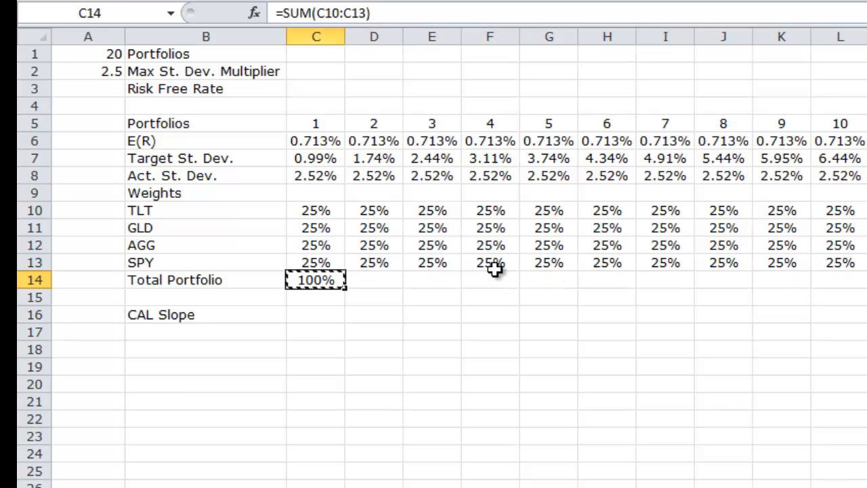
Step: Wrap the total in C14 so it stays blank without a portfolio number: =IF(C5="","",SUM(C10:C13))
left_click(284, 13)
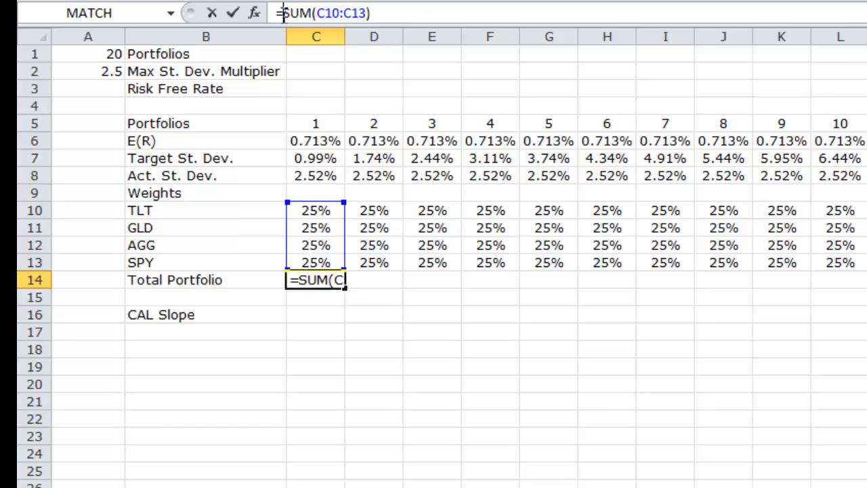
type("if(")
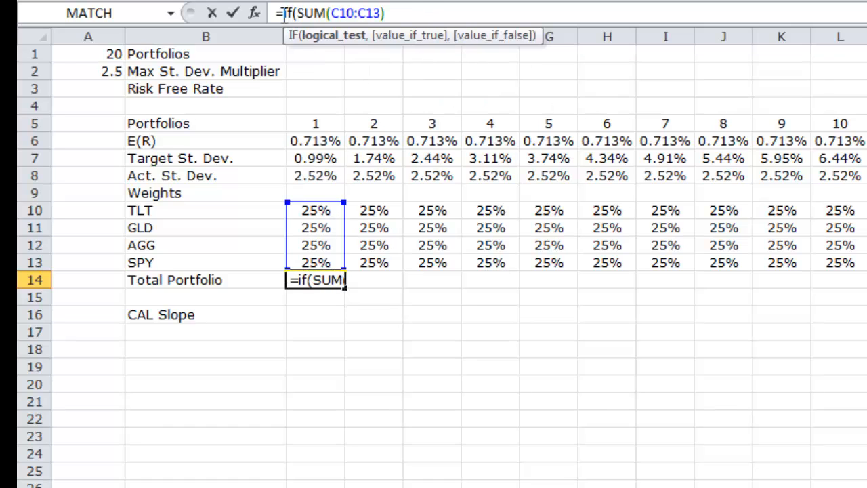
left_click(309, 123)
type("=")
type("\"\",\"\",")
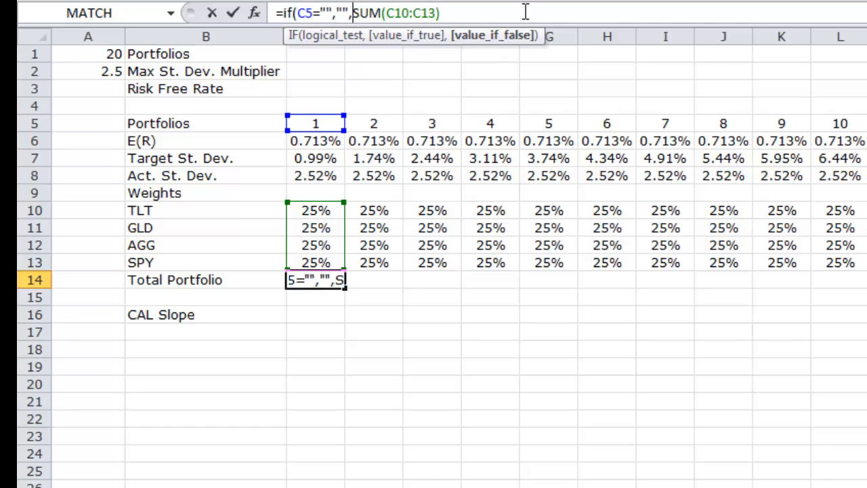
left_click(525, 12)
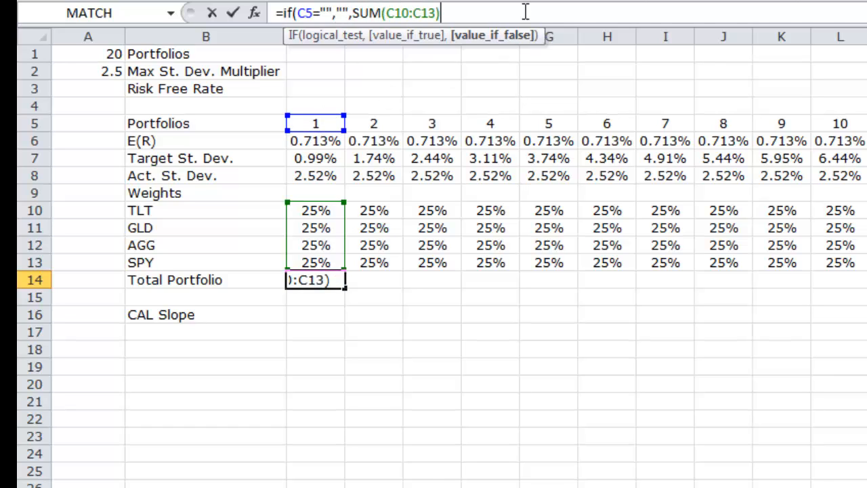
key("Return")
Step: Copy the total weights formula from C14 across the rest of row 14
key("Up")
key("ctrl+c")
key("Right")
key("ctrl+shift+Right")
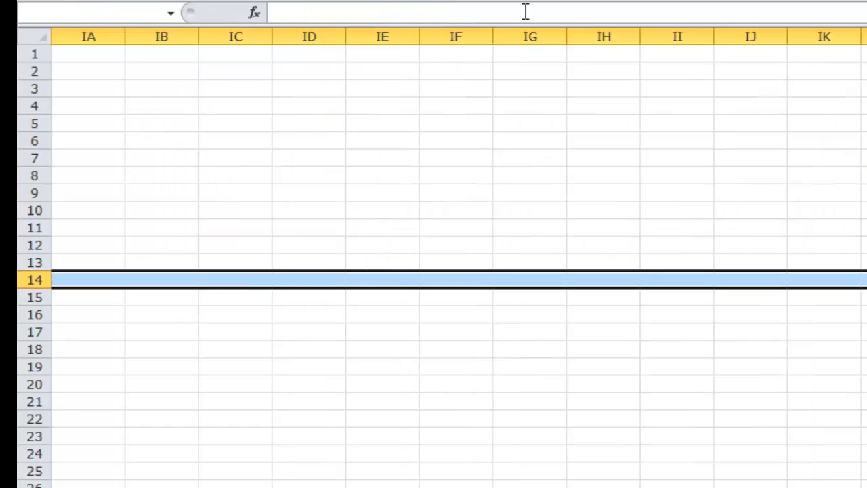
key("Left")
key("Left")
key("Left")
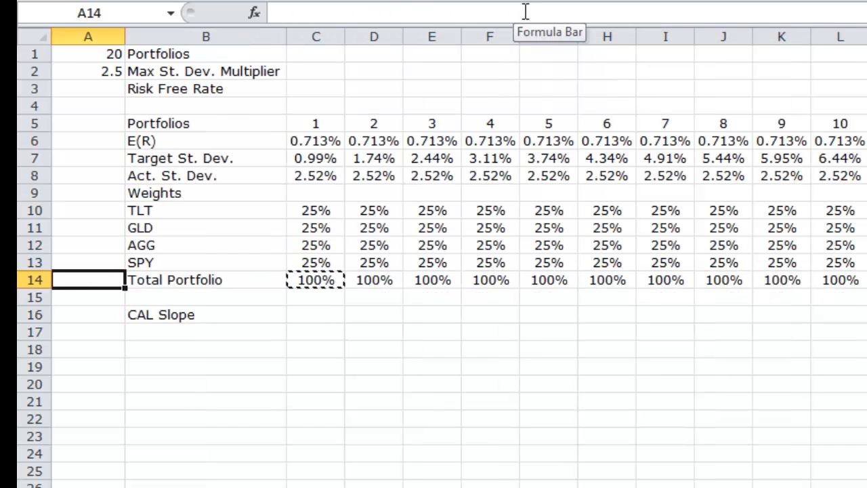
Step: Select portfolio 1's CAL Slope cell C16 and review the frontier slides showing the three-asset frontier and inefficient portfolios
key("Right")
key("Right")
key("Right")
key("Left")
key("Down")
key("Down")
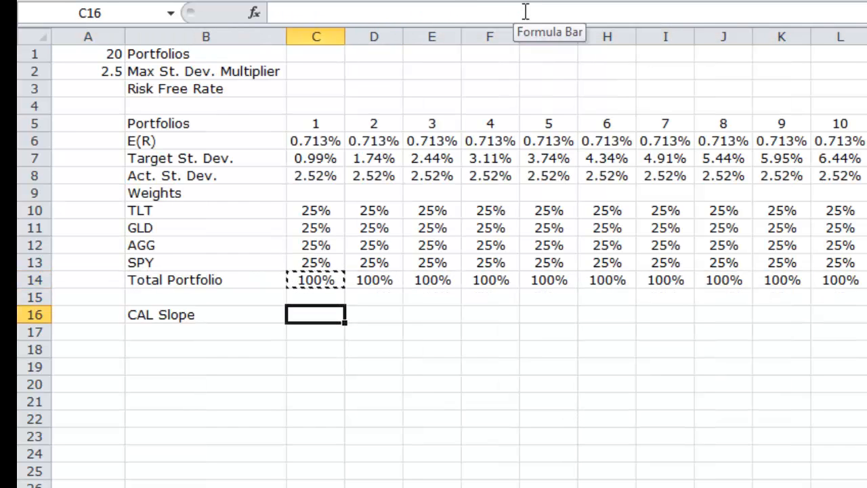
key("alt+Tab")
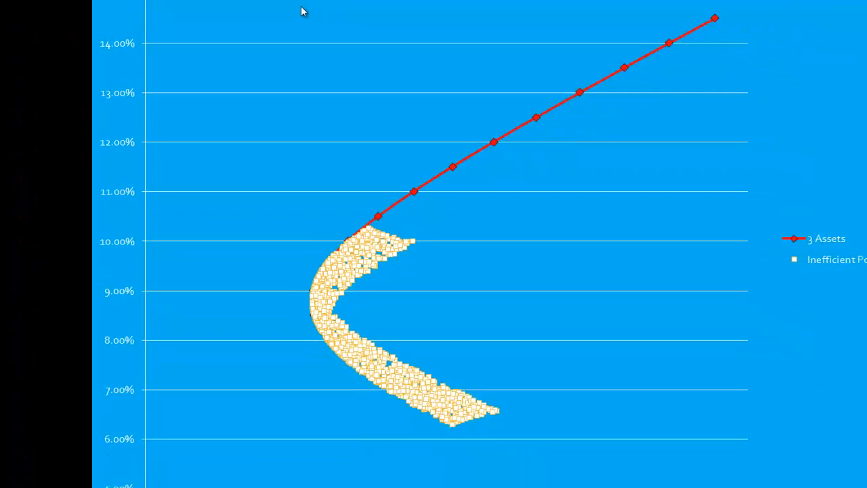
key("Right")
key("Right")
key("Right")
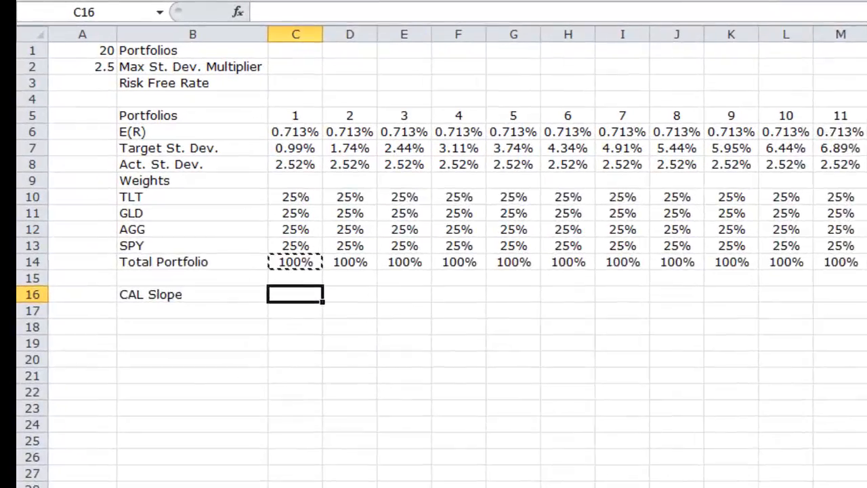
Step: Calculate portfolio 1's CAL slope in C16 with =(C6-$A$3)/C8, keeping the risk-free rate reference absolute
type("=")
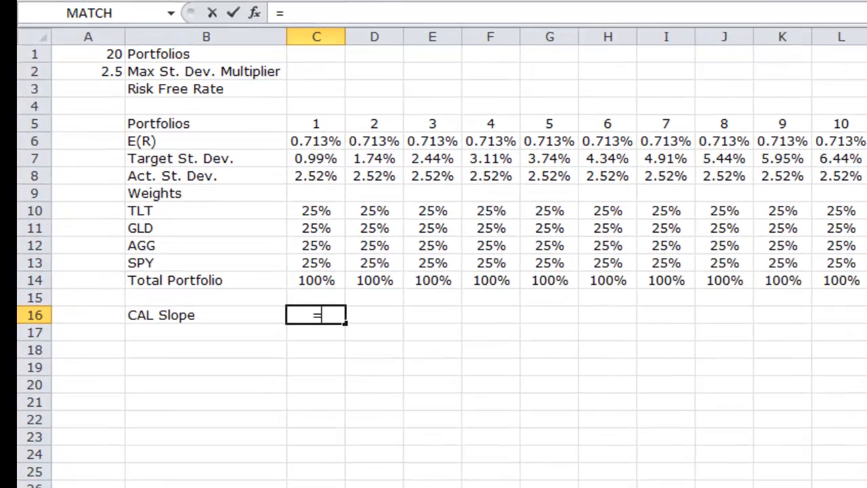
type("(")
left_click(325, 145)
type("-")
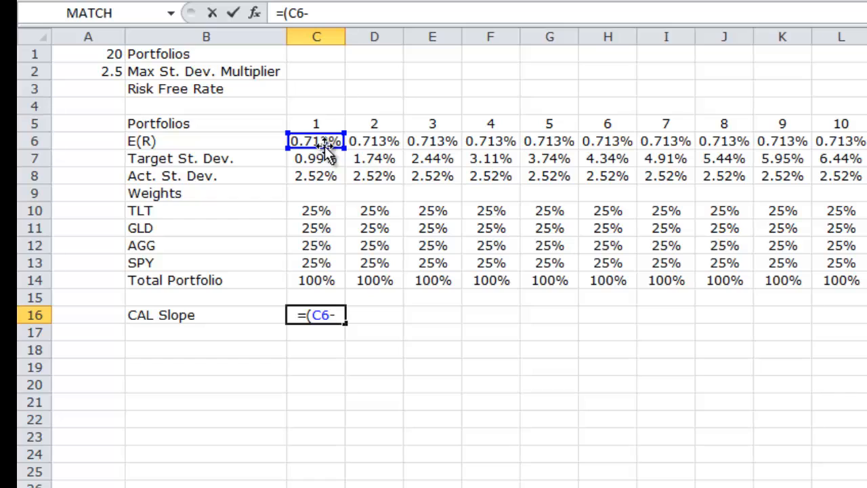
left_click(116, 88)
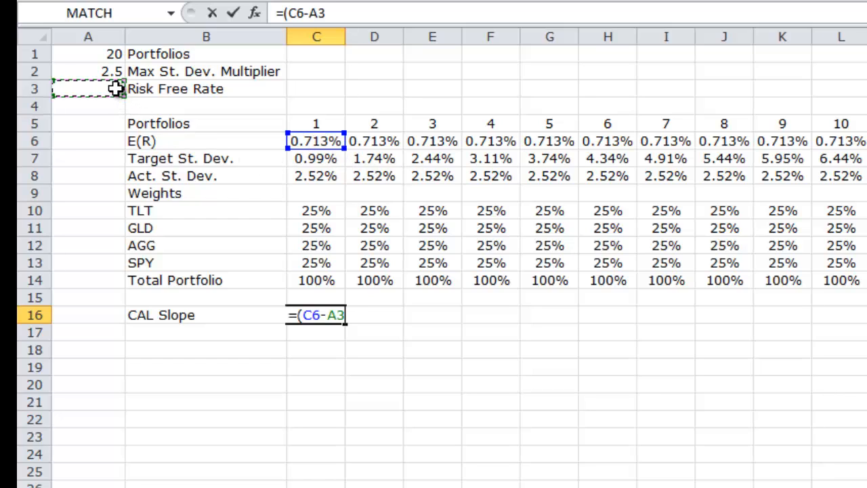
type(")/")
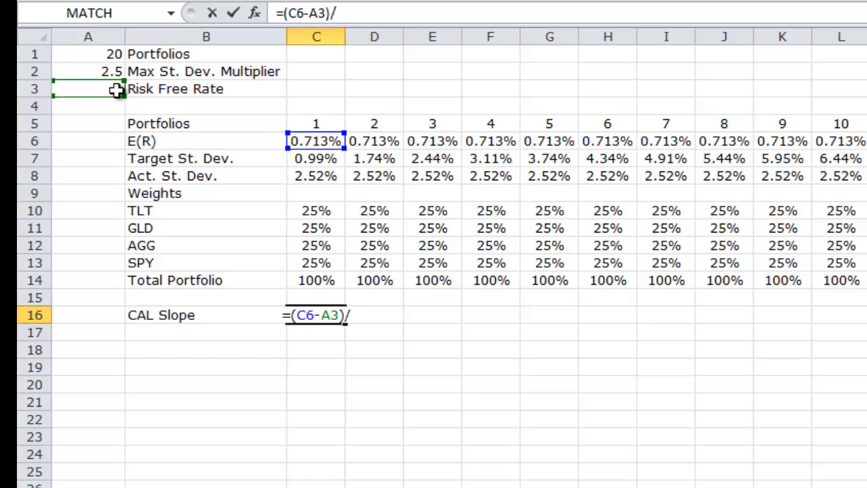
left_click(298, 175)
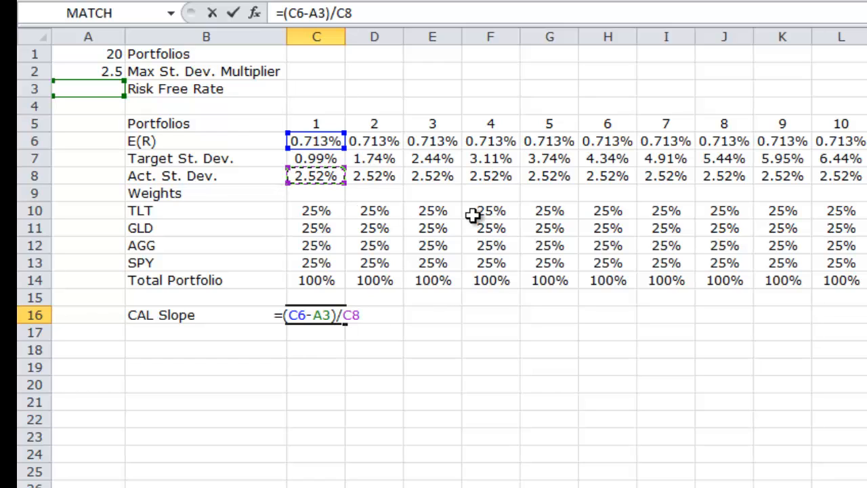
left_click(324, 16)
key("F4")
key("ctrl+Return")
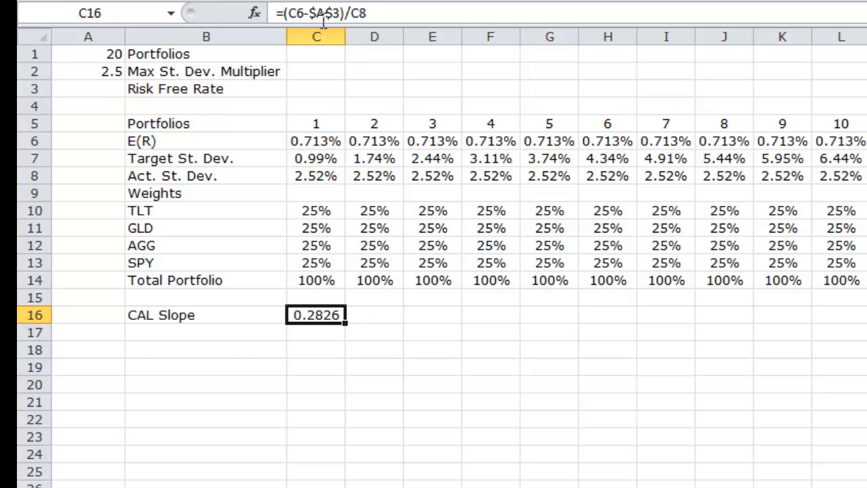
Step: Wrap the CAL slope in C16 with a blank check on the portfolio number: =IF(C5="","",(C6-$A$3)/C8)
left_click(280, 13)
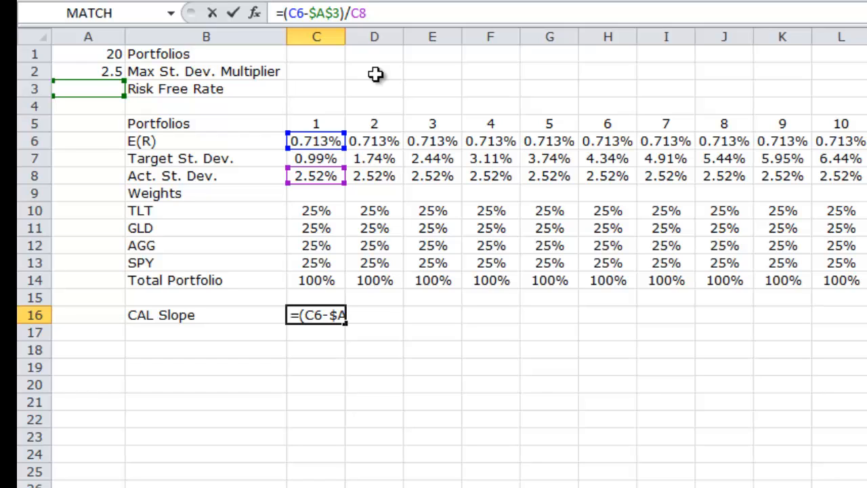
type("if(")
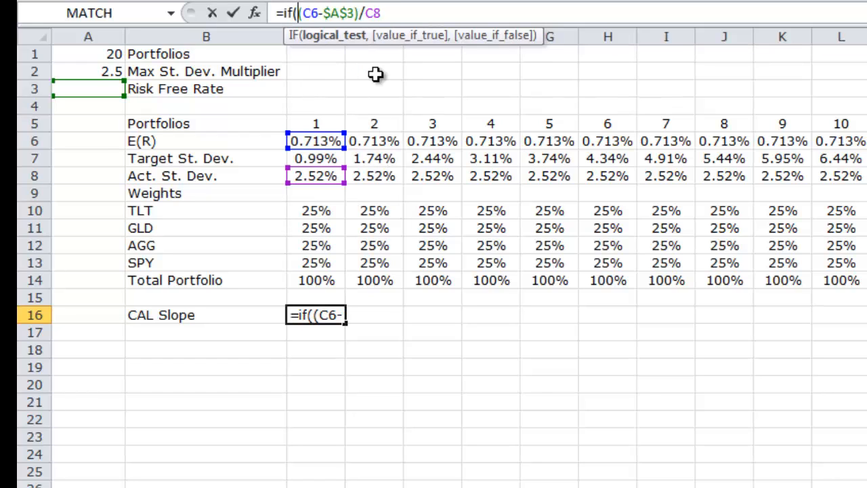
left_click(336, 127)
type("=\"\",\"\",")
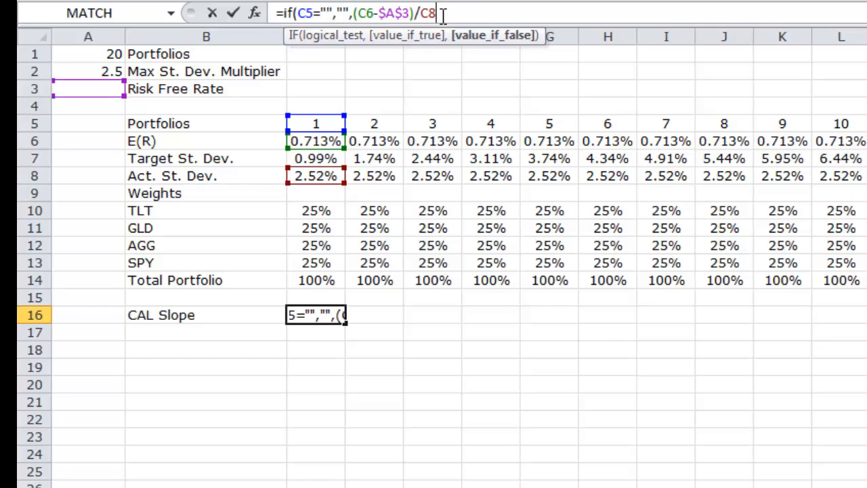
type(")")
key("ctrl+Return")
Step: Copy the CAL slope formula from C16 across the rest of row 16
key("ctrl+c")
key("Down")
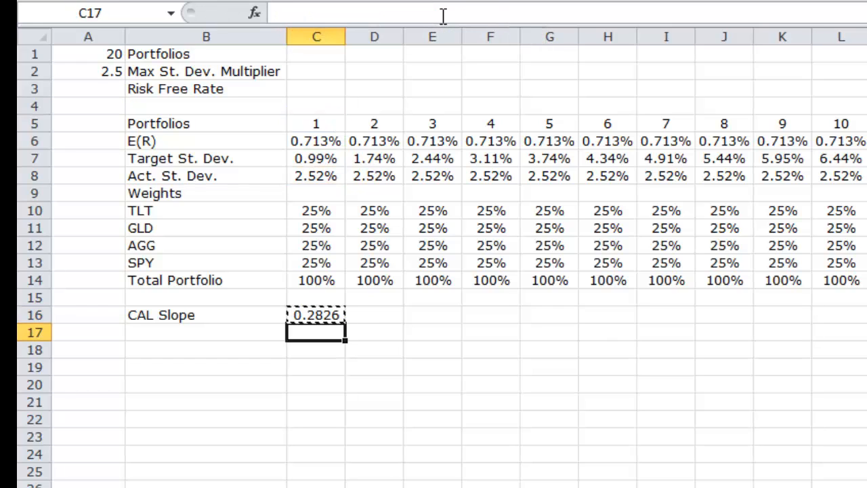
key("Up")
key("Right")
key("ctrl+shift+Right")
key("ctrl+v")
key("Left")
key("Home")
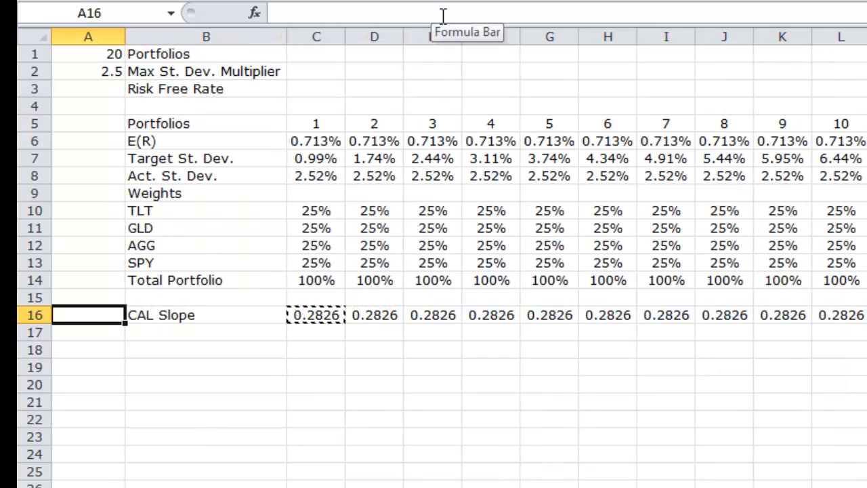
key("Right")
key("Right")
key("Up")
key("Up")
key("Up")
key("Up")
key("Up")
key("Right")
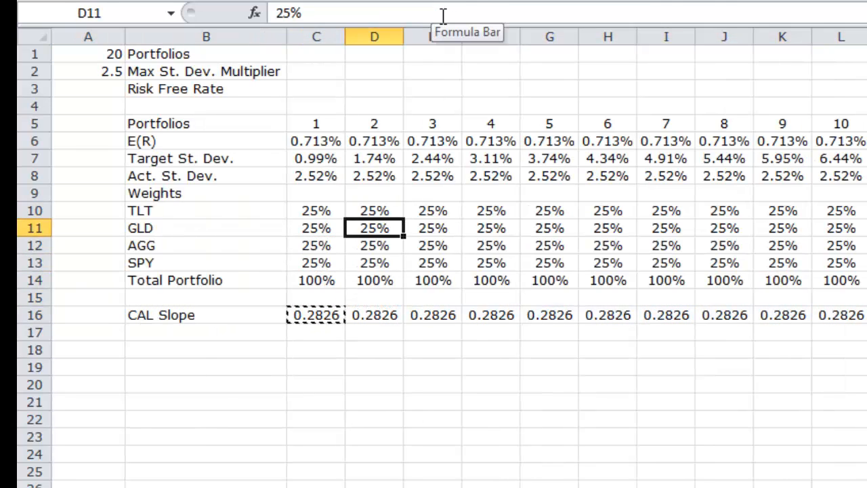
key("Left")
key("Up")
key("Up")
key("Up")
key("Up")
key("Up")
key("Up")
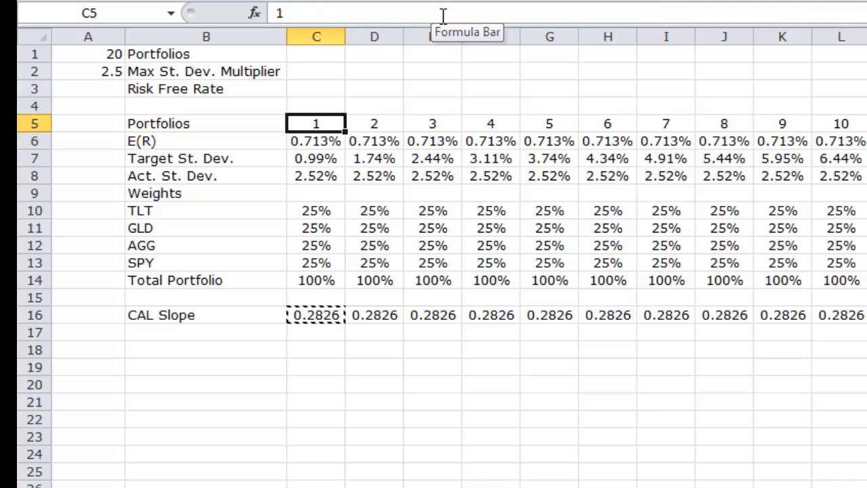
key("Left")
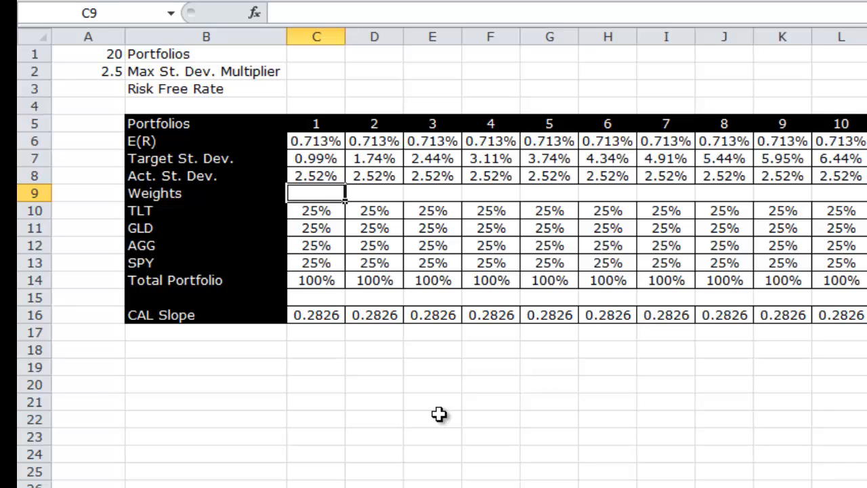
Step: Examine the empty Weights row 9 and the asset labels beneath it in column B of the formatted table
key("shift+Right")
key("shift+Right")
key("shift+Right")
key("shift+Right")
key("shift+Right")
key("shift+Right")
key("shift+Right")
key("shift+Right")
key("Left")
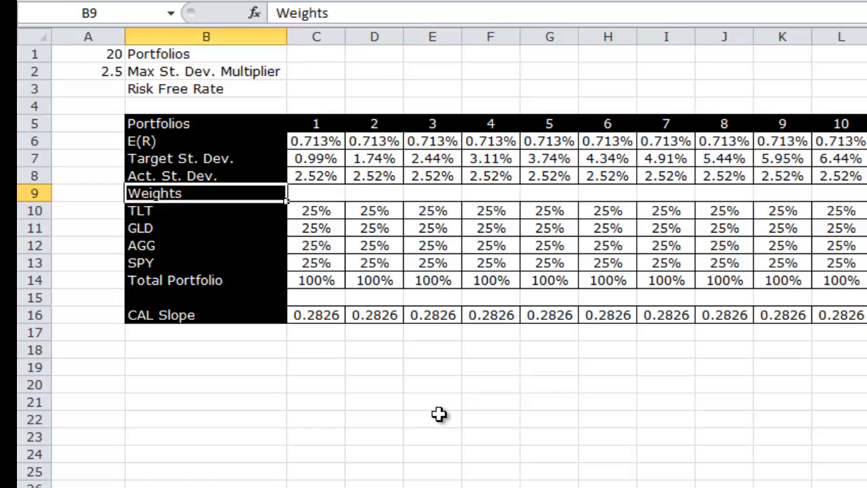
key("Down")
key("Down")
key("Down")
key("Down")
key("Down")
key("Up")
key("Up")
key("Up")
key("Up")
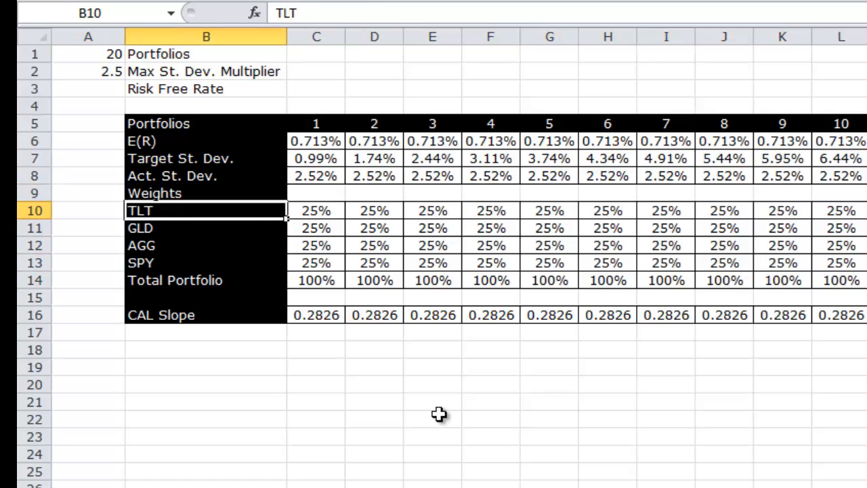
Step: Enter =IF(C5="","","Black") in C9 as a marker for columns that hold a portfolio
key("Up")
key("Right")
type("=if(")
key("Up")
key("Up")
key("Up")
key("Up")
type("=")
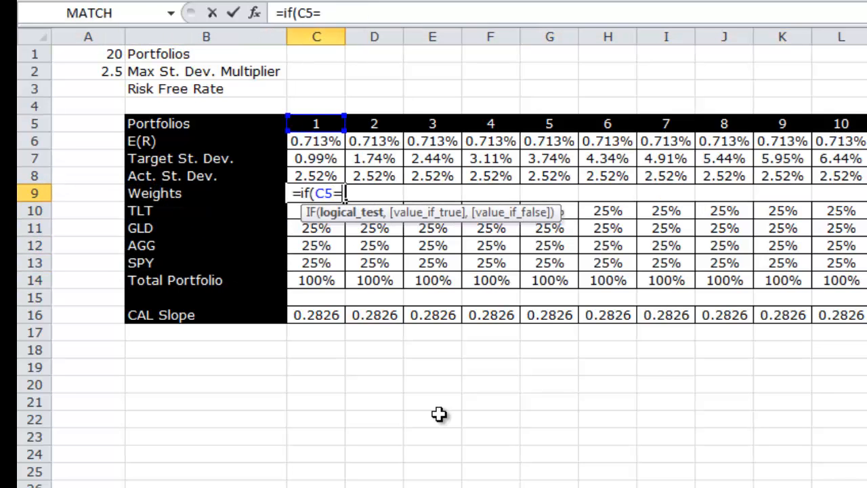
type("\"\",\"\"")
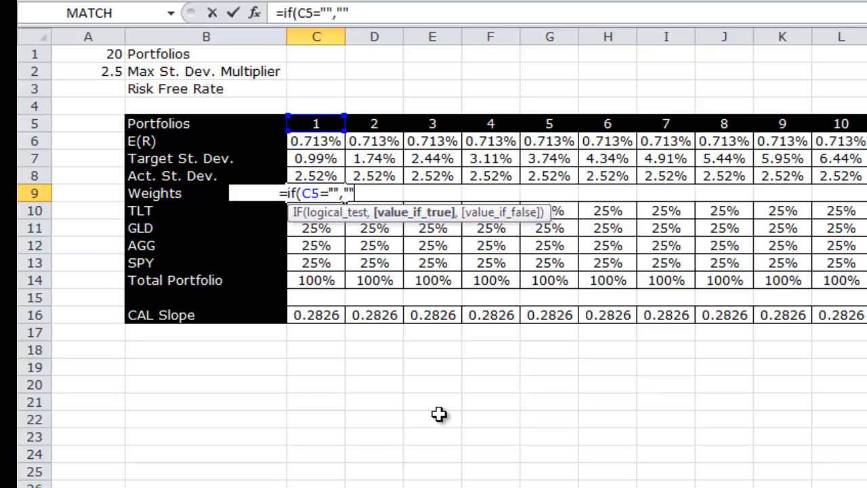
type(",\"B")
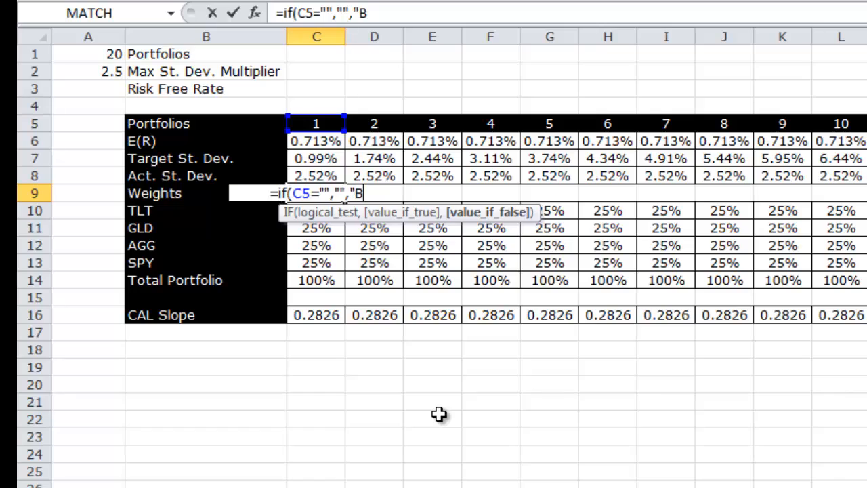
type("lack\")")
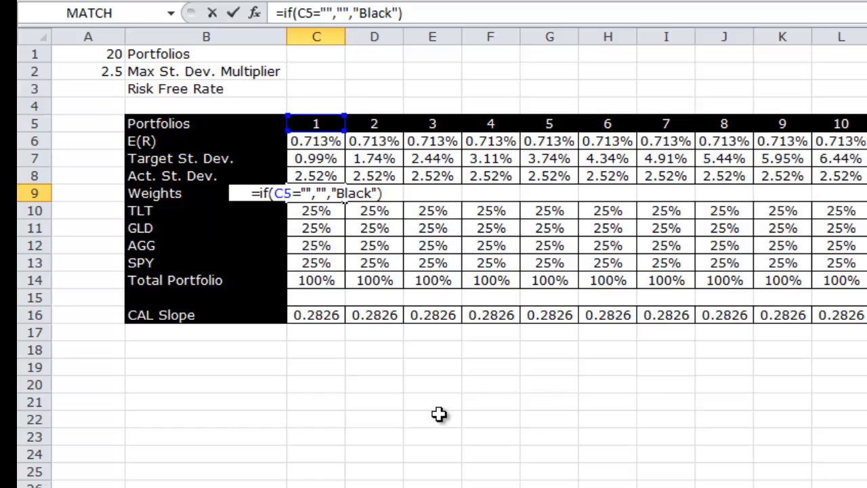
key("Return")
Step: Copy the "Black" marker formula from C9 across the rest of row 9
key("Up")
key("Right")
key("ctrl+shift+Right")
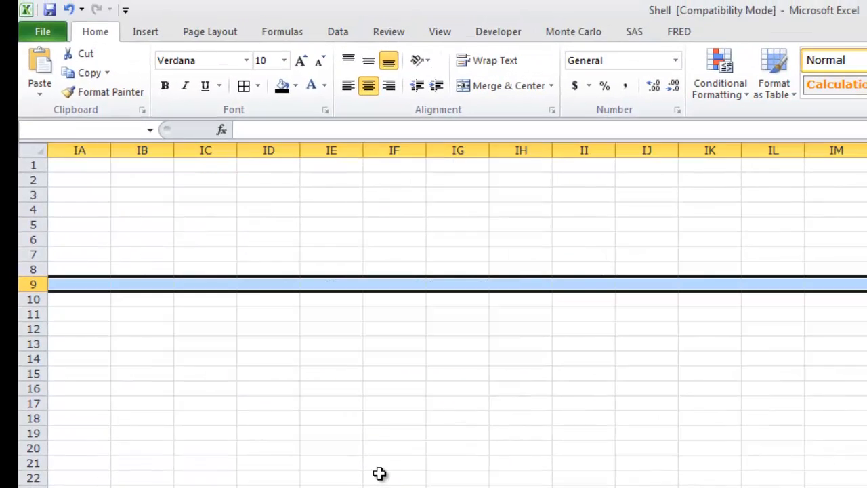
key("ctrl+v")
key("Left")
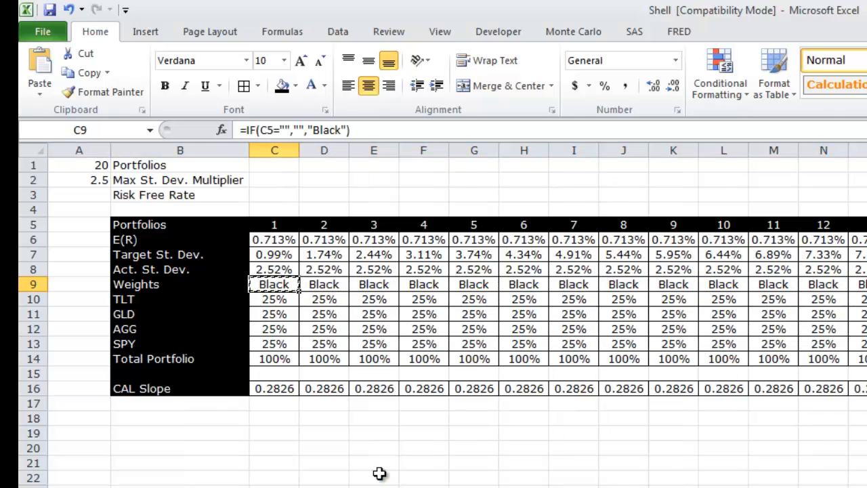
Step: Start a conditional formatting rule across row 9 from C9 for cells with specific text containing Black
key("ctrl+shift+Right")
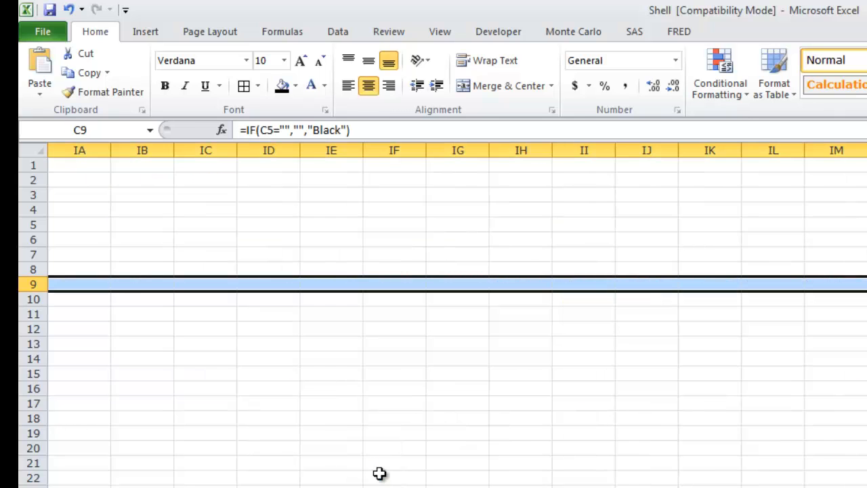
left_click(744, 72)
left_click(741, 306)
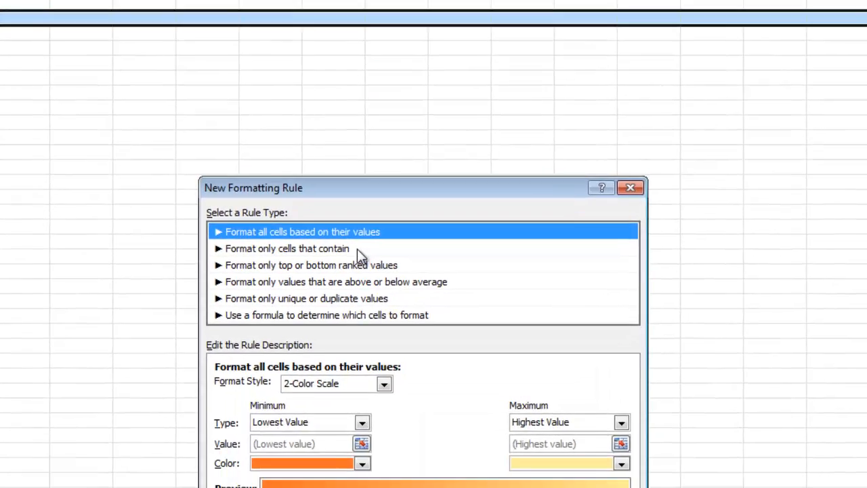
left_click(356, 248)
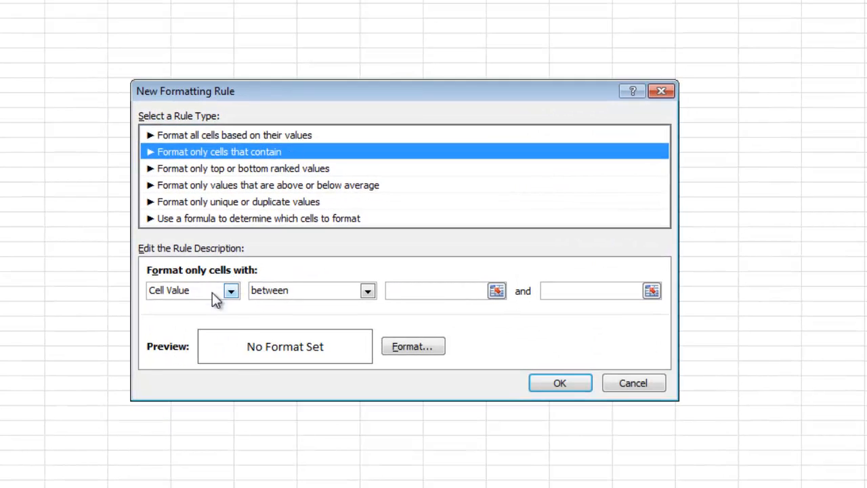
left_click(212, 292)
left_click(210, 314)
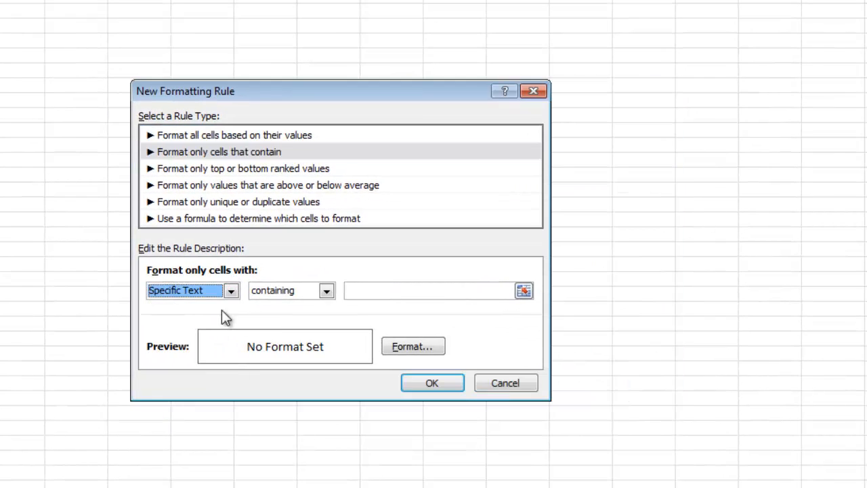
left_click(353, 288)
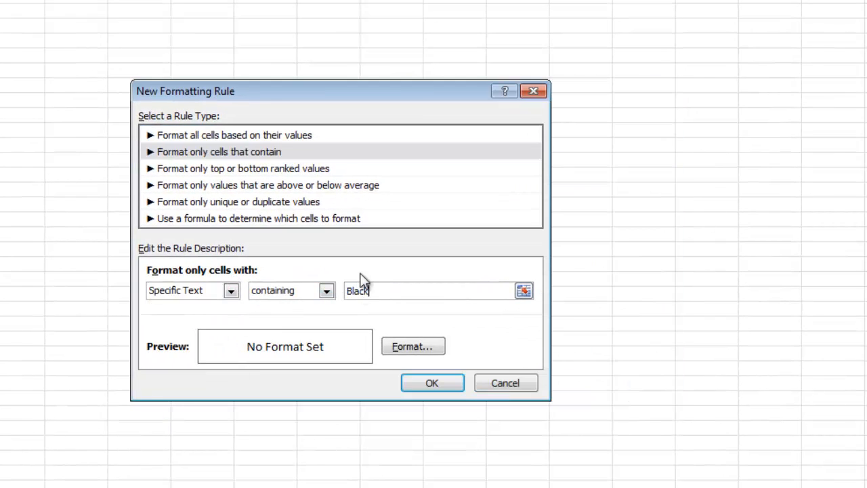
Step: Give the rule for the text Black a black cell fill and apply it to row 9
left_click(439, 349)
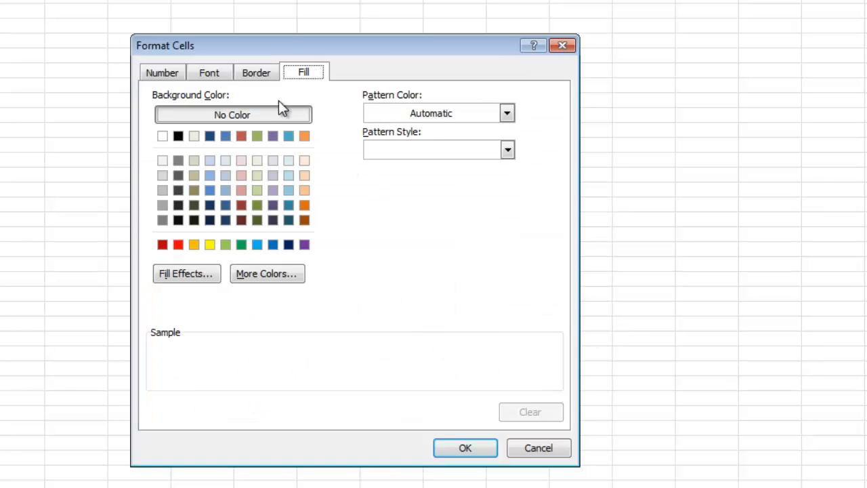
left_click(257, 74)
left_click(302, 73)
left_click(178, 136)
left_click(466, 448)
left_click(430, 381)
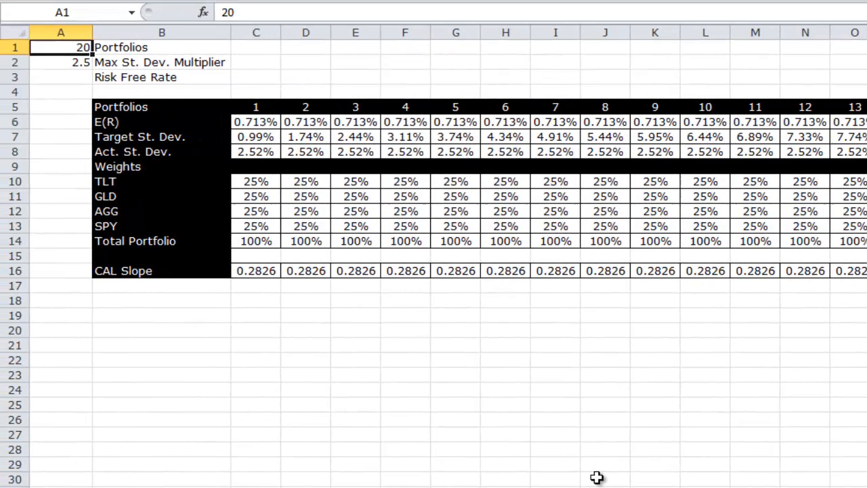
Step: Make the blank spacer row 15 black across the portfolio columns, matching the Weights row 9
key("Down")
key("Down")
key("Down")
key("Down")
key("Down")
key("Down")
key("Down")
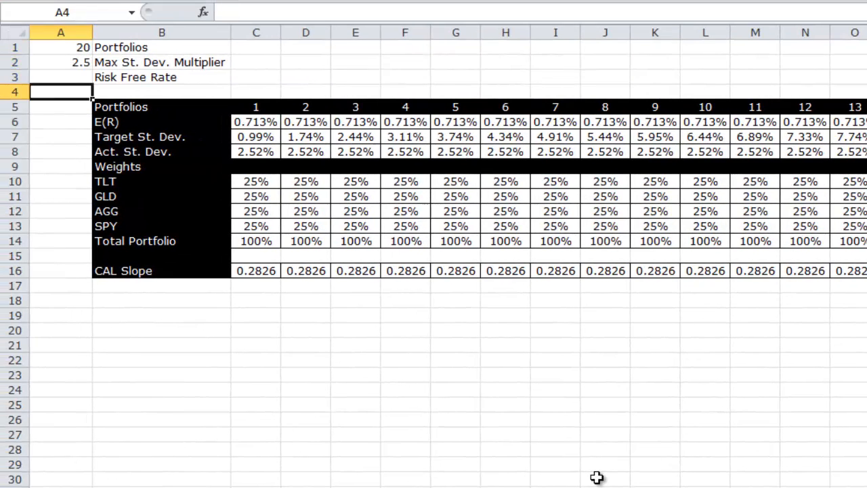
key("Down")
key("Down")
key("Down")
key("Down")
key("Down")
key("Down")
key("Down")
key("Right")
key("Right")
key("Right")
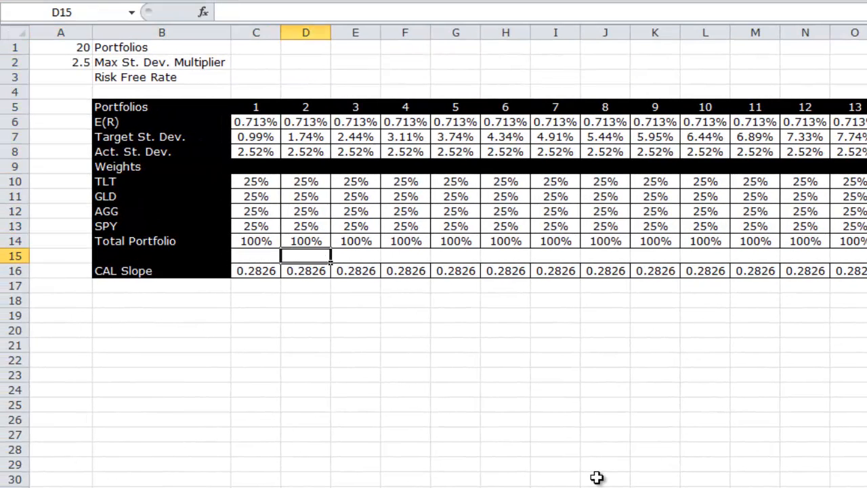
key("Left")
key("Up")
key("Up")
key("Down")
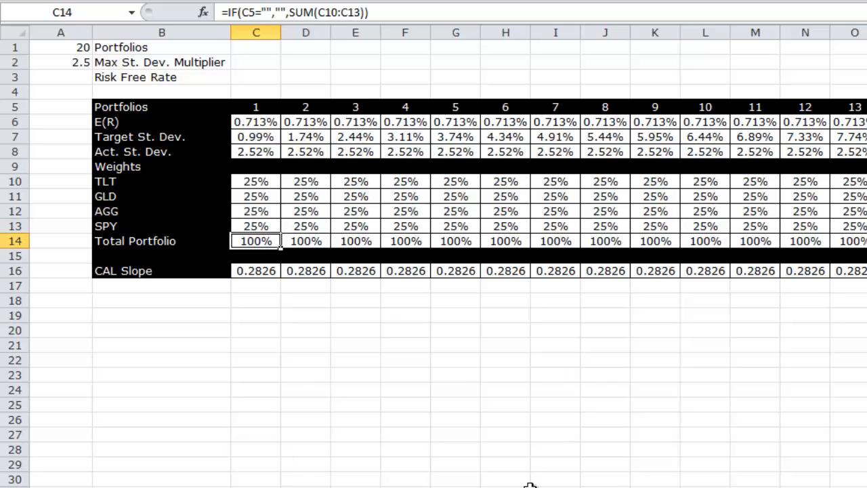
Step: Review the marker in C9, the target standard deviation and E(R) rows, and the weights and total of one portfolio
key("Up")
key("Up")
key("Up")
key("Up")
key("Up")
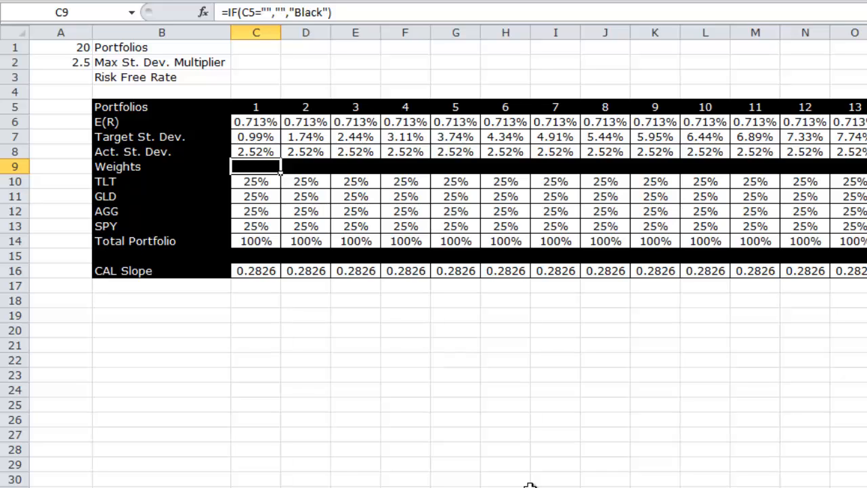
left_click_drag(248, 137, 866, 137)
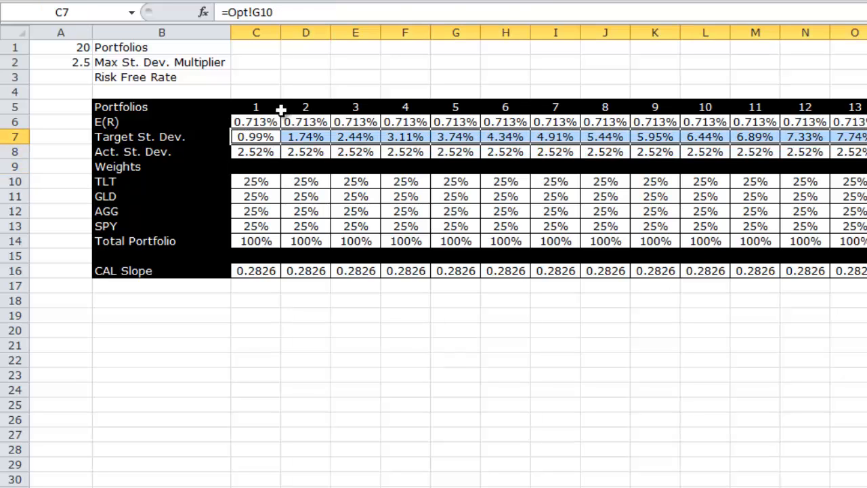
left_click_drag(279, 122, 866, 138)
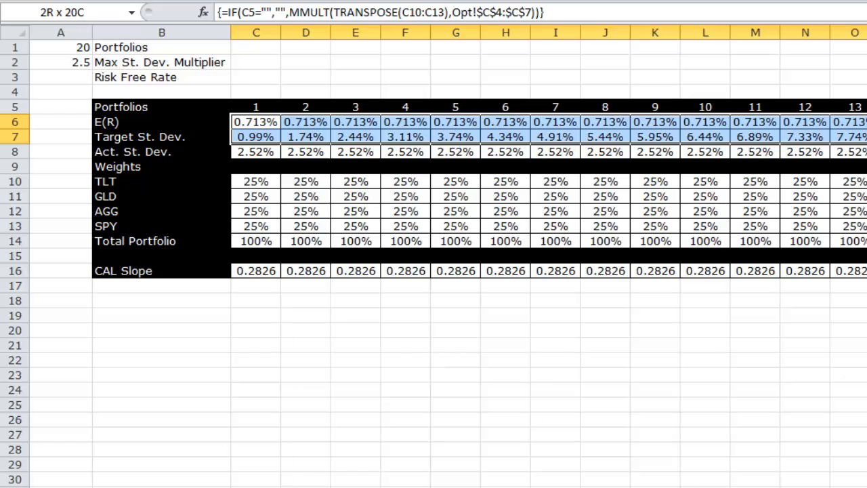
left_click_drag(604, 183, 601, 236)
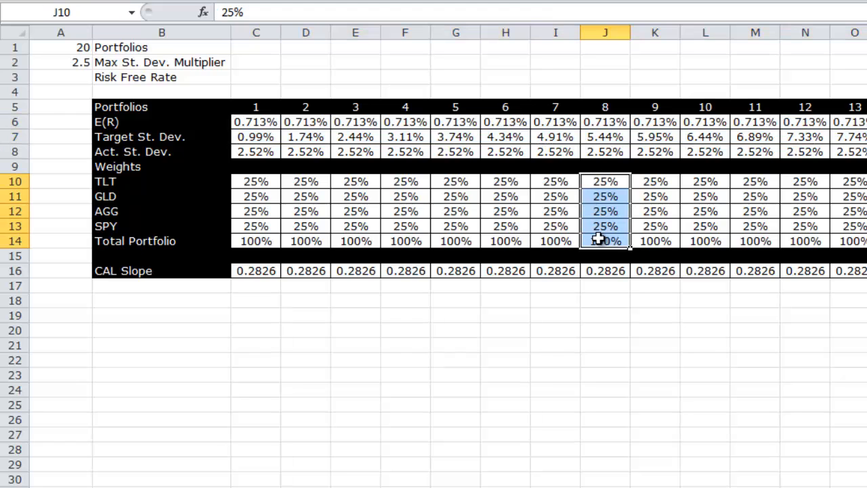
left_click(373, 316)
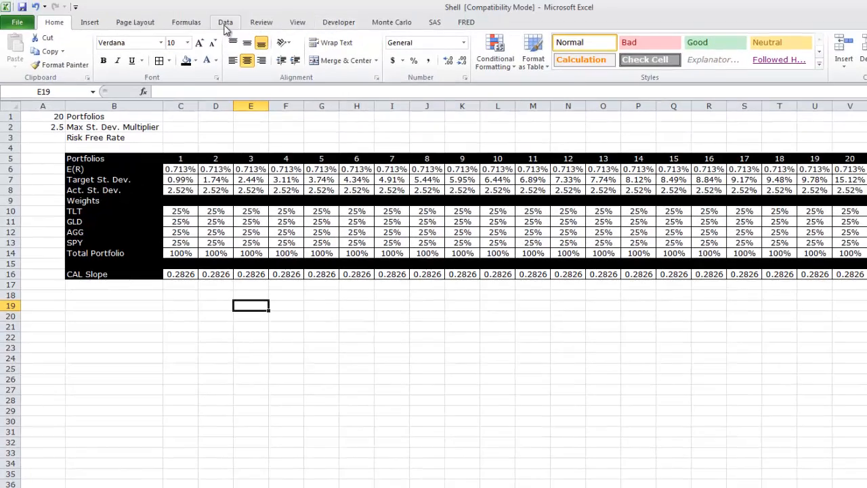
Step: Set up Solver to maximize portfolio 1's E(R) in $C$6 by changing the weights in $C$10:$C$13
left_click(226, 22)
left_click(665, 53)
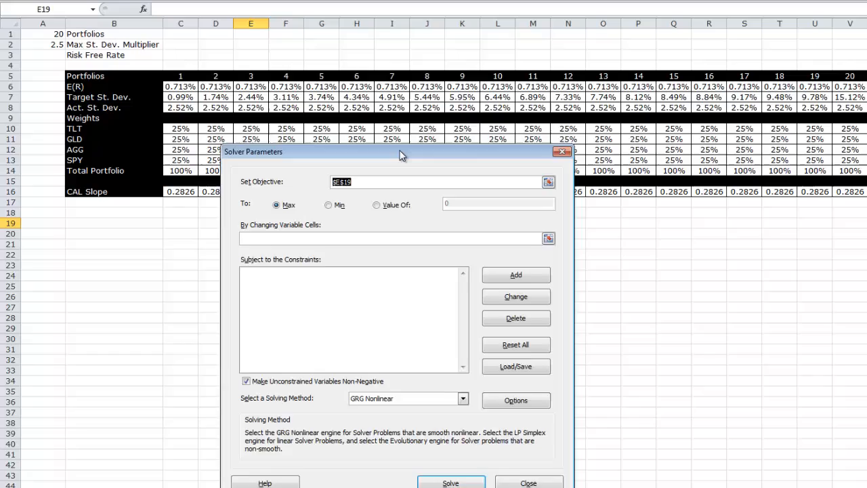
left_click_drag(400, 156, 387, 78)
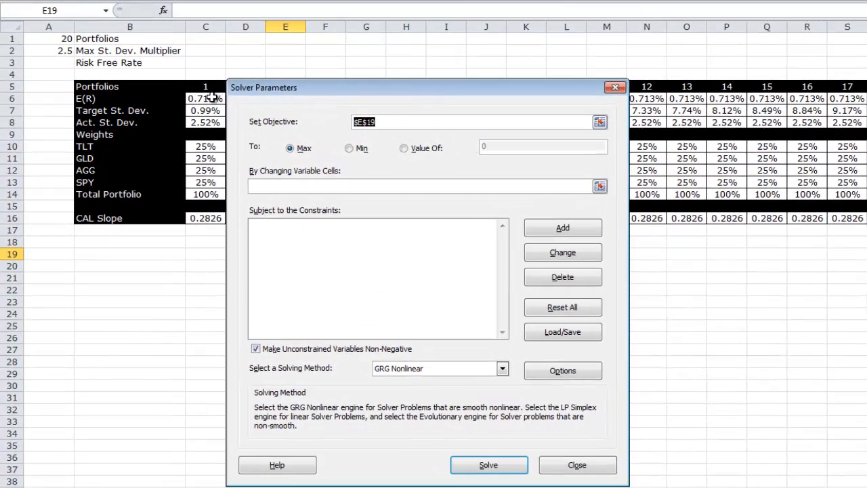
left_click(212, 97)
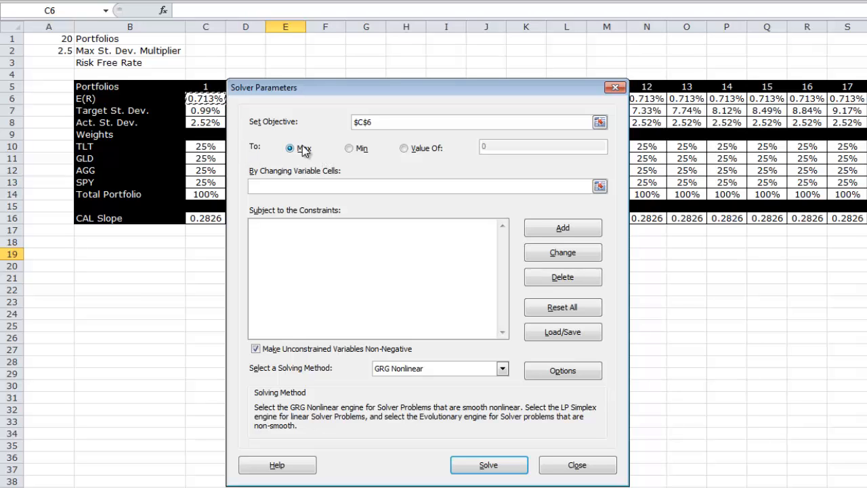
left_click(299, 186)
left_click_drag(208, 147, 211, 183)
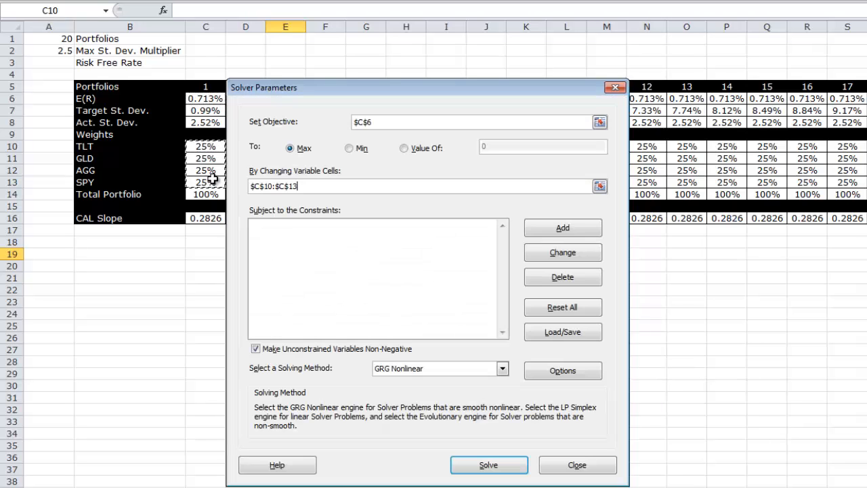
Step: Add a Solver constraint that the total portfolio weight in $C$14 equals 1
left_click(562, 229)
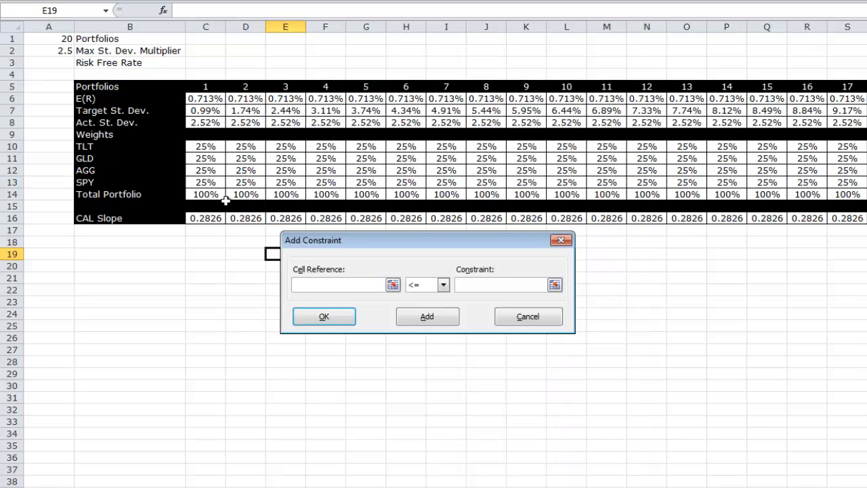
left_click(210, 195)
left_click(443, 284)
left_click(431, 309)
type("1")
left_click(428, 317)
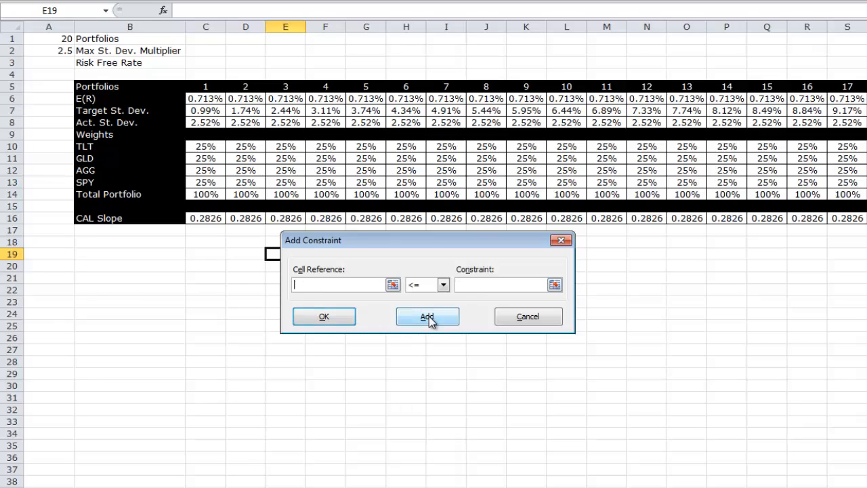
Step: Add a second Solver constraint that the actual standard deviation $C$8 equals the target $C$7
left_click(208, 123)
left_click(443, 285)
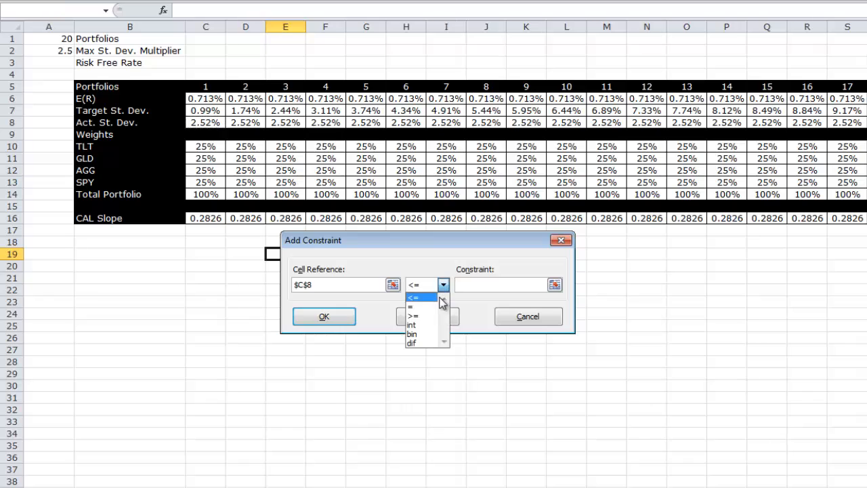
left_click(439, 306)
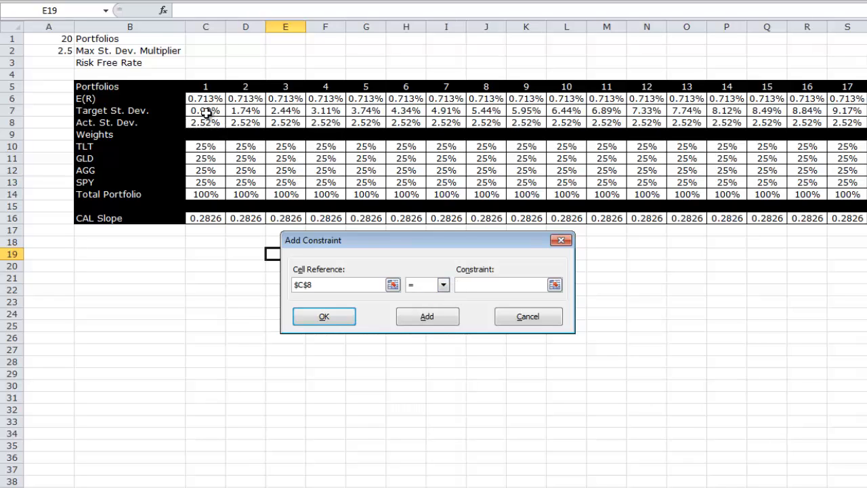
left_click(207, 112)
left_click(347, 324)
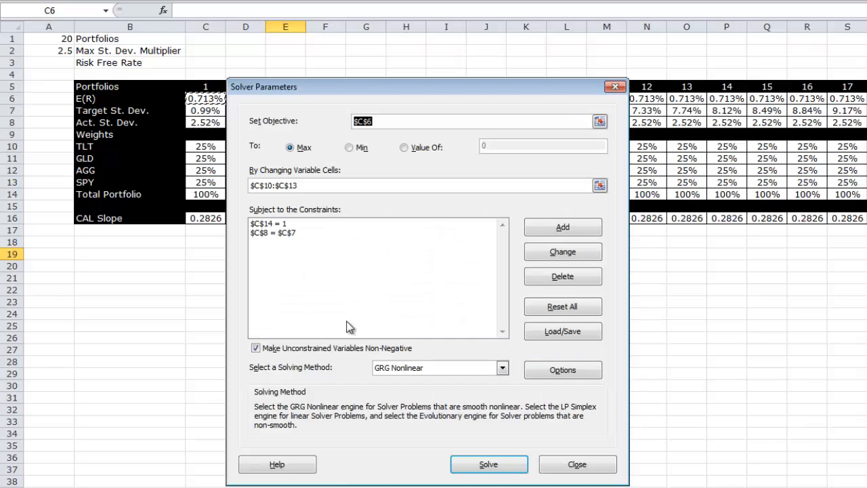
Step: Allow unconstrained variables to go negative and solve for portfolio 1's weights
left_click(256, 349)
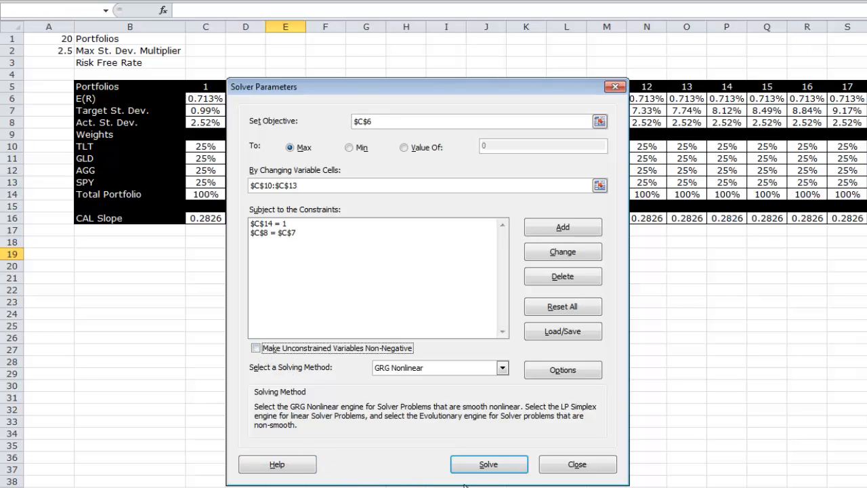
left_click(499, 466)
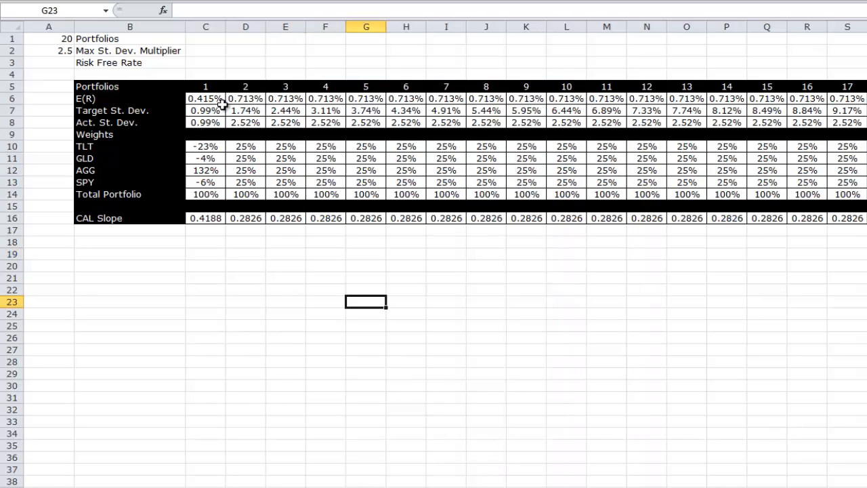
Step: Display the asset weights in rows 10 to 13 with one decimal place across all portfolios
left_click_drag(220, 147, 213, 181)
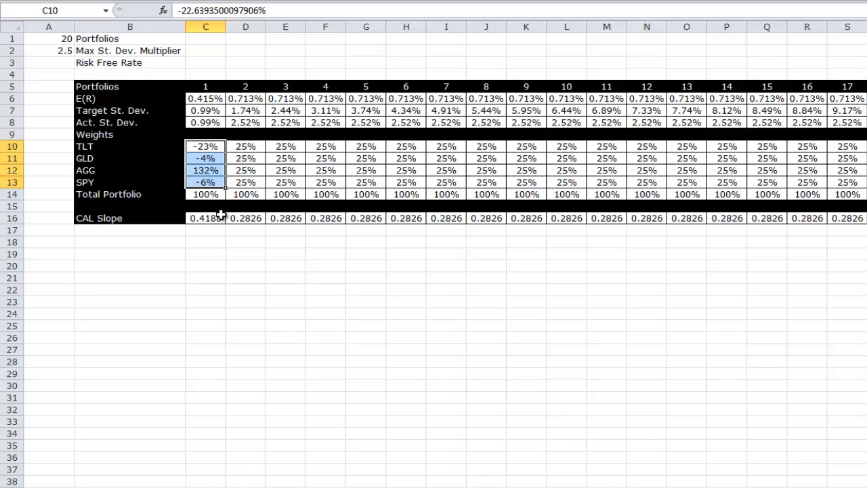
key("ctrl+shift+Right")
key("alt+h")
key("0")
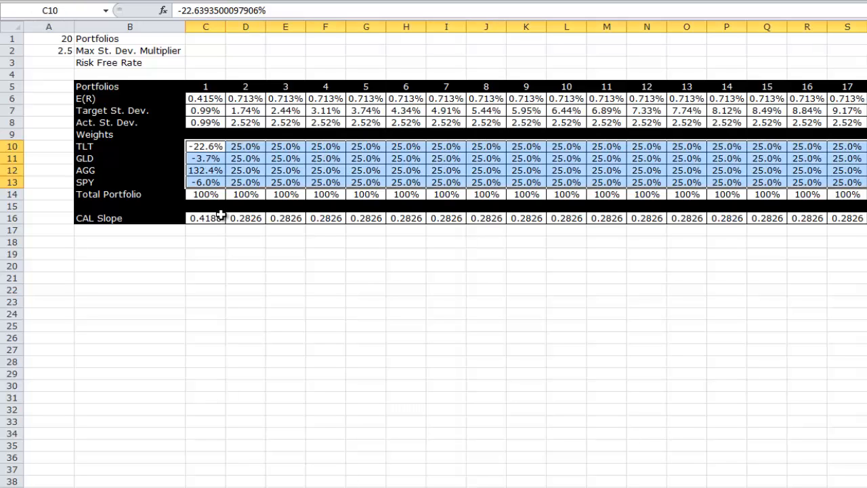
Step: Examine portfolio 1's solved E(R), target standard deviation and actual standard deviation in column C
key("Down")
key("Up")
key("Up")
key("Up")
key("Up")
key("Up")
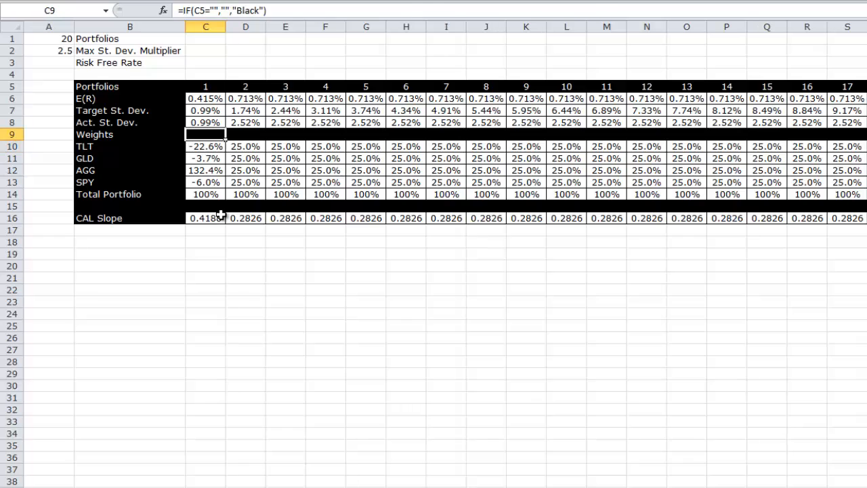
key("Down")
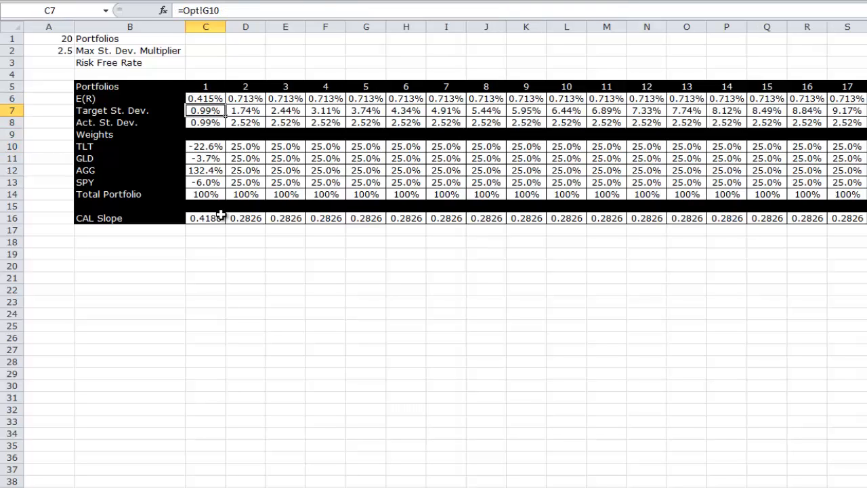
key("Down")
key("Up")
key("Up")
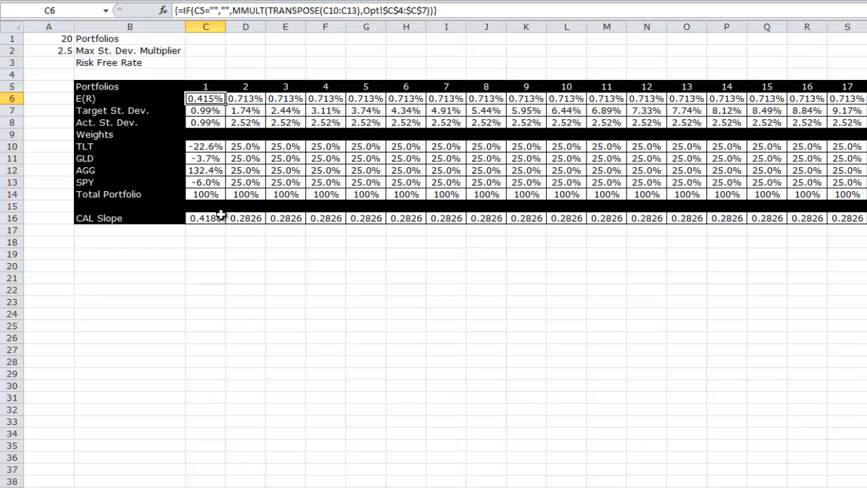
Step: Check the Min. Var. portfolio's standard deviation and E(R) in column G of the Opt sheet against portfolio 1
key("ctrl+Page_Up")
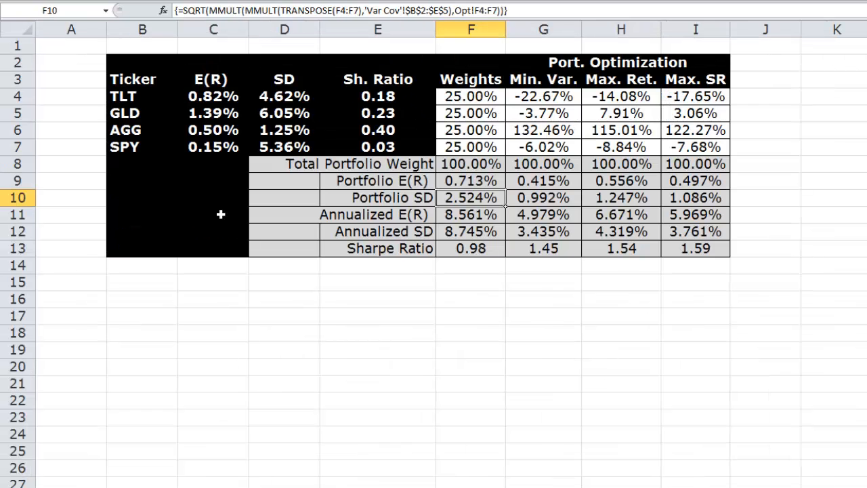
left_click(542, 27)
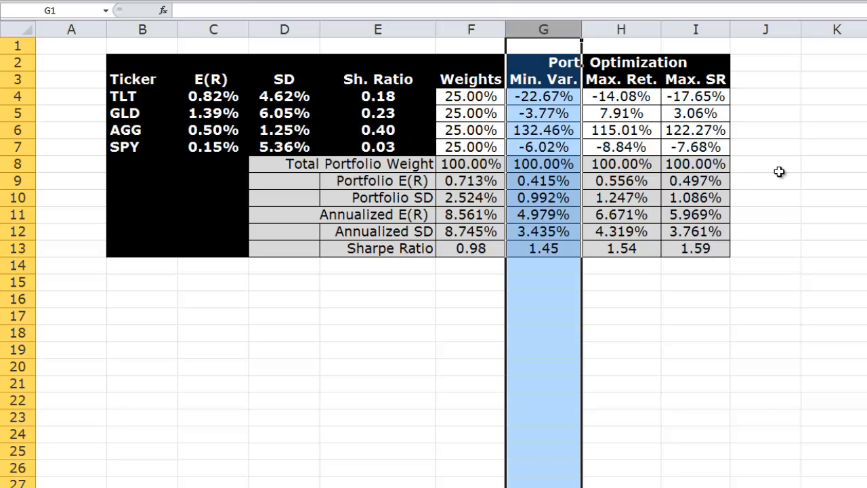
left_click(565, 202)
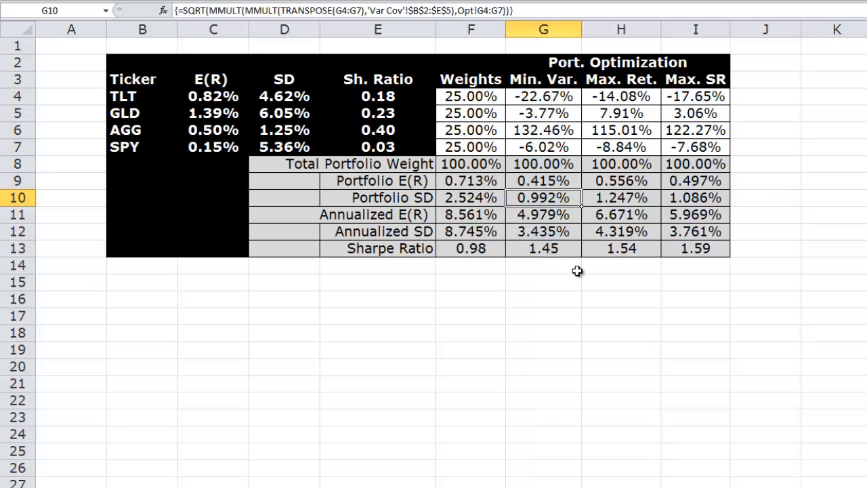
left_click(563, 180)
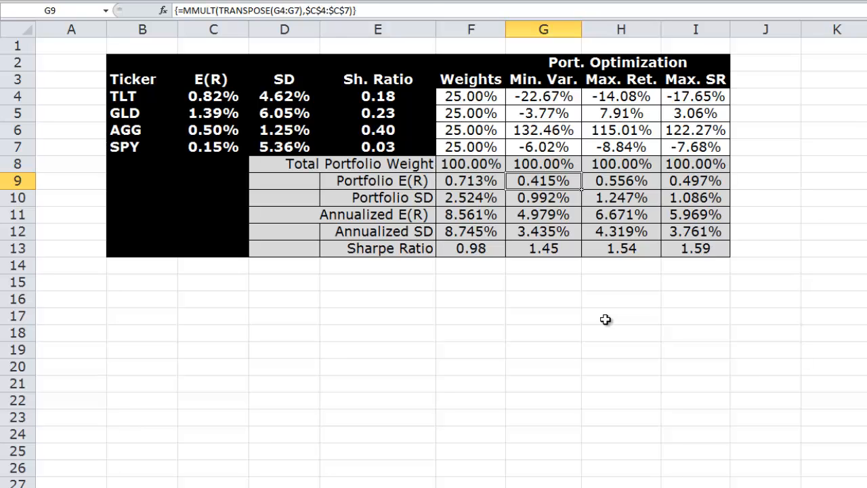
Step: Return to the frontier sheet and review portfolio 1's results in column C, from E(R) through the weights and total
key("ctrl+Page_Down")
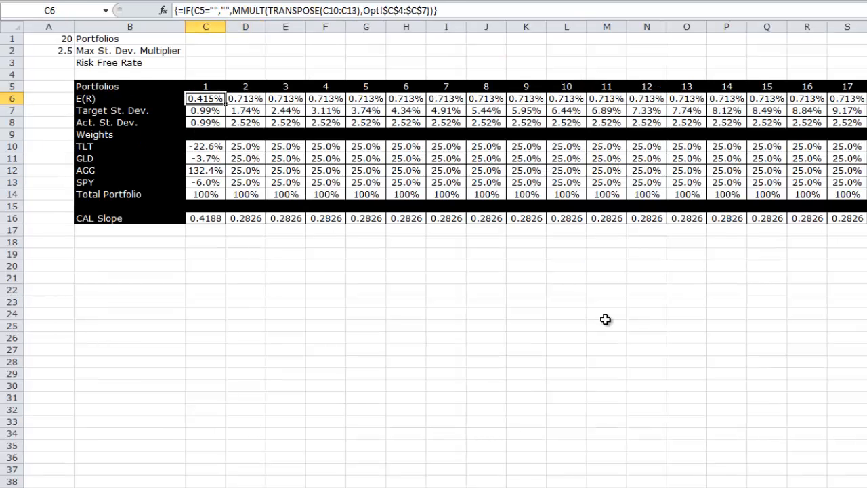
key("shift+Down")
key("shift+Down")
key("shift+Down")
key("shift+Down")
key("shift+Down")
key("shift+Down")
key("shift+Down")
key("shift+Down")
key("shift+Down")
key("shift+Down")
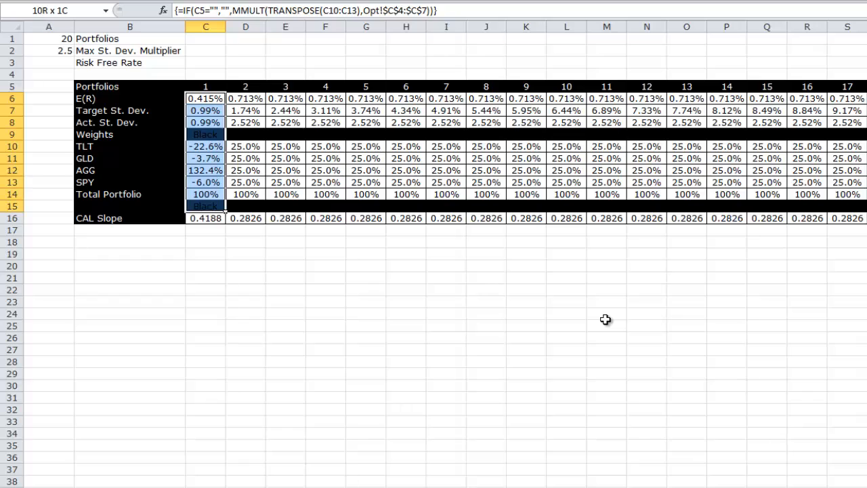
key("Up")
key("Down")
Step: Look across the E(R) row at the portfolios that have not been optimized yet
key("Right")
key("Right")
key("Right")
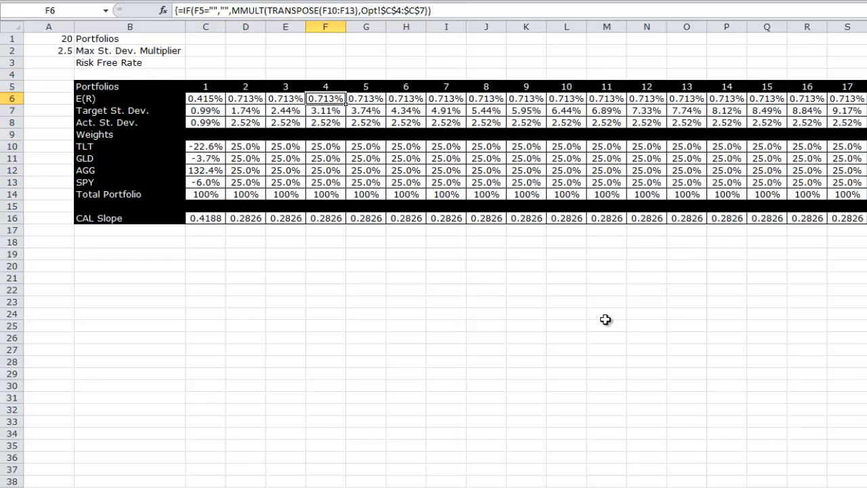
key("Left")
key("Left")
key("Right")
key("Right")
key("Right")
key("Right")
key("Right")
key("Right")
key("Right")
key("Right")
key("Right")
key("Right")
key("Right")
key("Right")
key("Right")
key("Right")
key("Right")
key("Right")
key("Right")
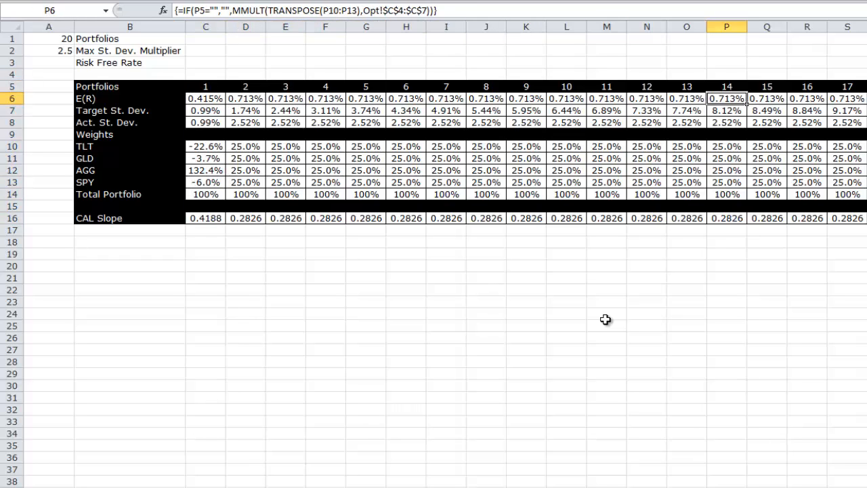
key("Left")
key("Left")
key("Left")
key("Left")
key("Left")
key("Left")
key("Left")
key("Left")
key("Left")
key("Left")
key("Left")
key("Left")
key("Left")
key("Left")
key("Left")
key("Left")
key("Left")
key("Left")
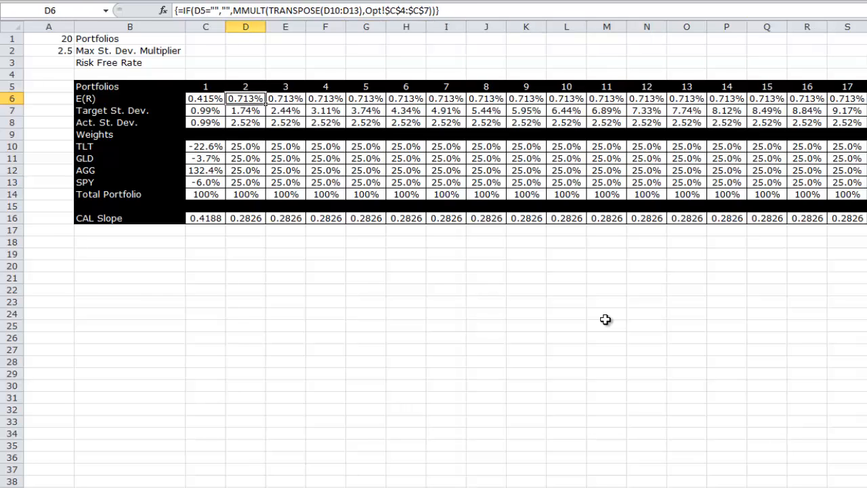
Step: Examine portfolio 2's column D from E(R) down to the CAL Slope
key("Right")
key("Down")
key("Down")
key("Down")
key("Down")
key("Down")
key("Down")
key("Down")
key("Down")
key("Down")
key("Down")
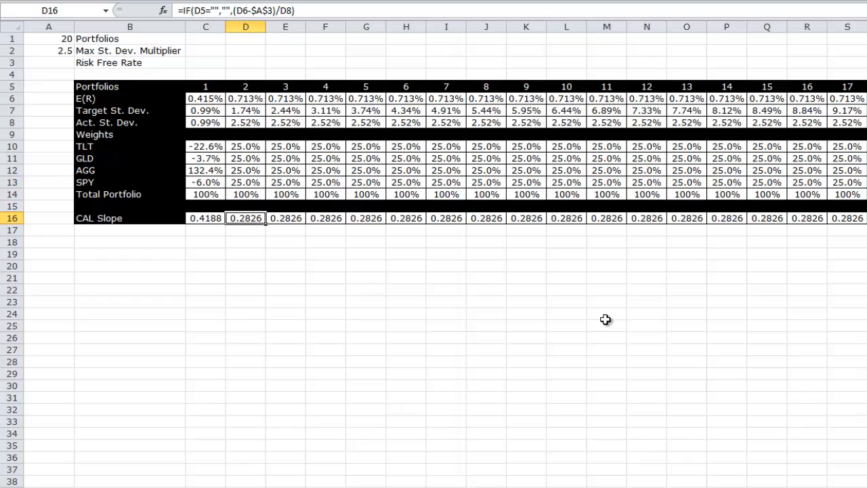
key("Up")
key("Up")
key("Up")
key("Up")
key("Up")
key("Up")
key("Up")
key("Up")
key("Up")
key("Up")
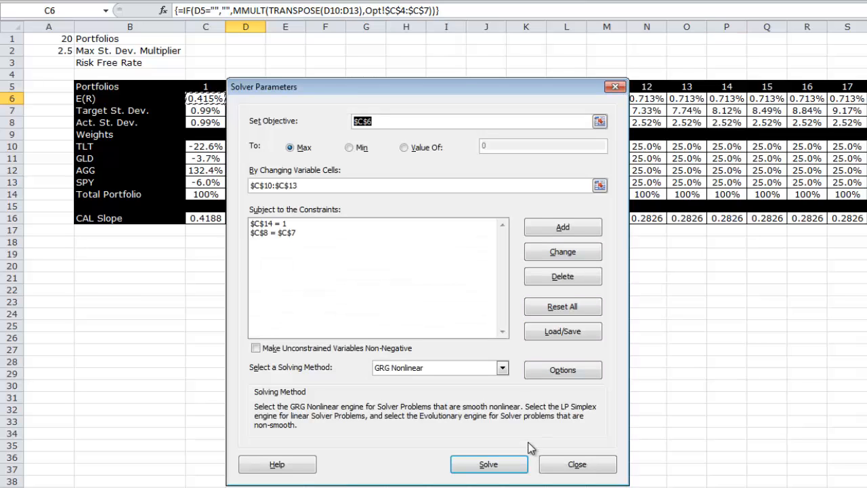
Step: Clear all Solver options and cell selections left from portfolio 1, and leave Solver without solving
left_click(577, 305)
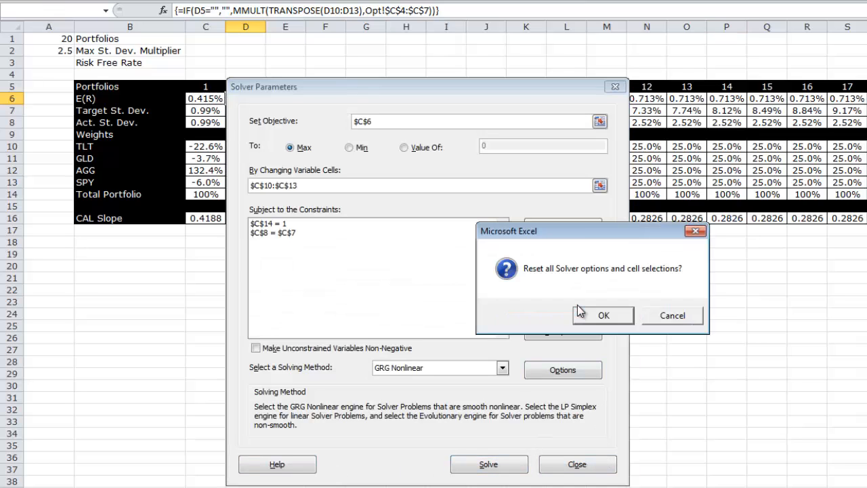
left_click(596, 315)
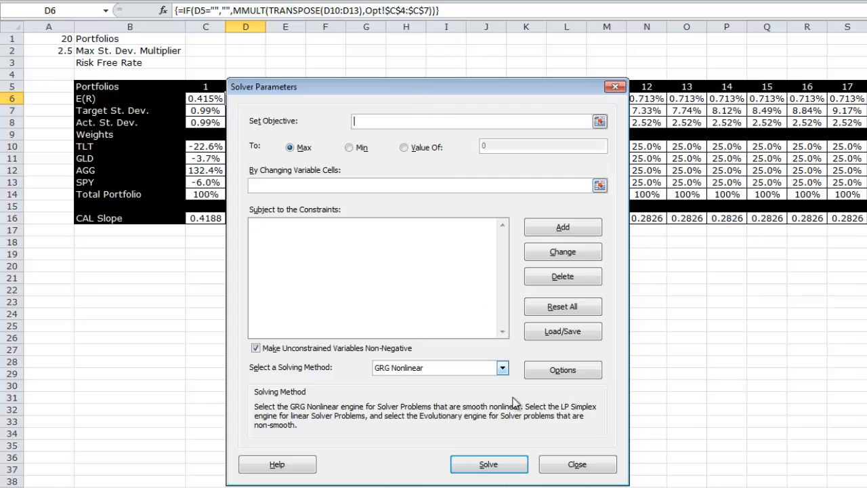
left_click(566, 464)
left_click(428, 275)
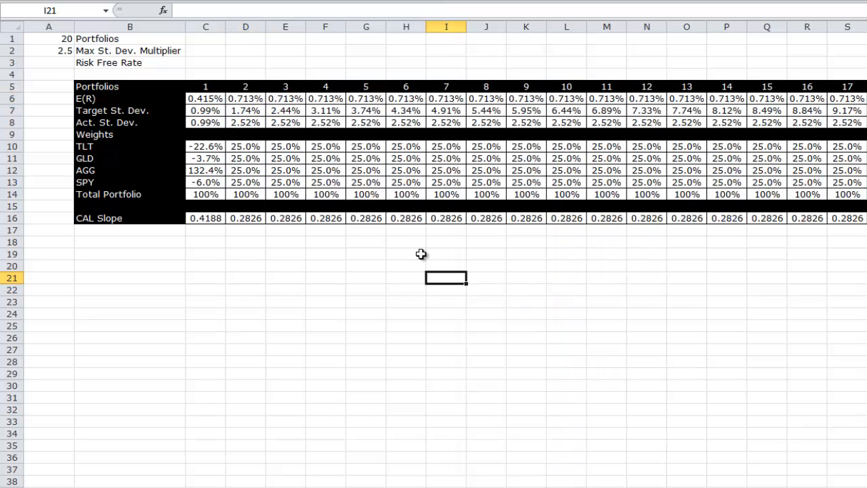
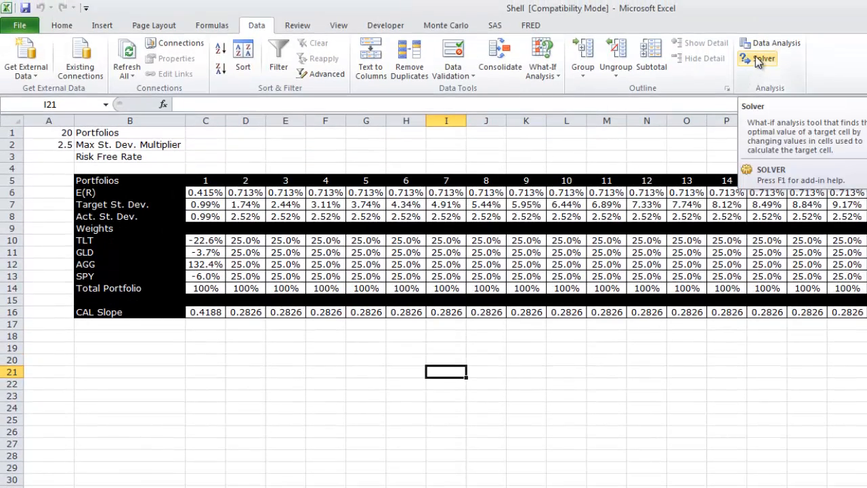
Step: With D6 selected, start recording a macro named MaxRet with shortcut Ctrl+Shift+M, stored in This Workbook
left_click(255, 192)
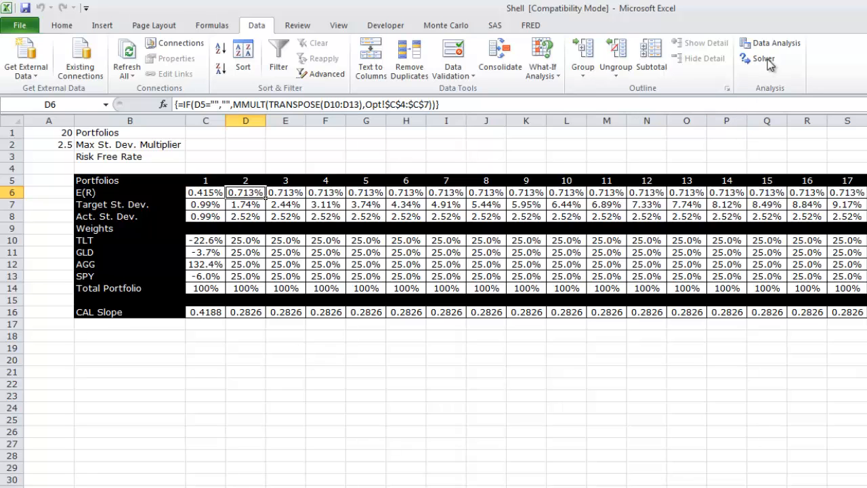
left_click(338, 26)
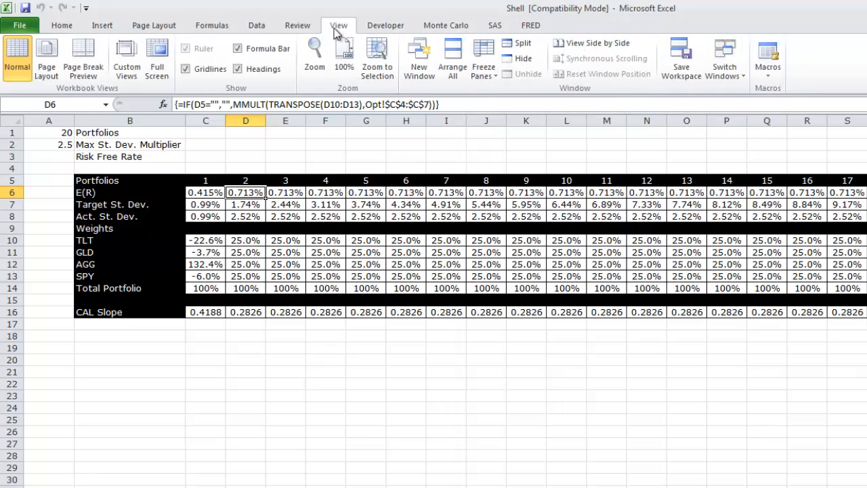
left_click(775, 75)
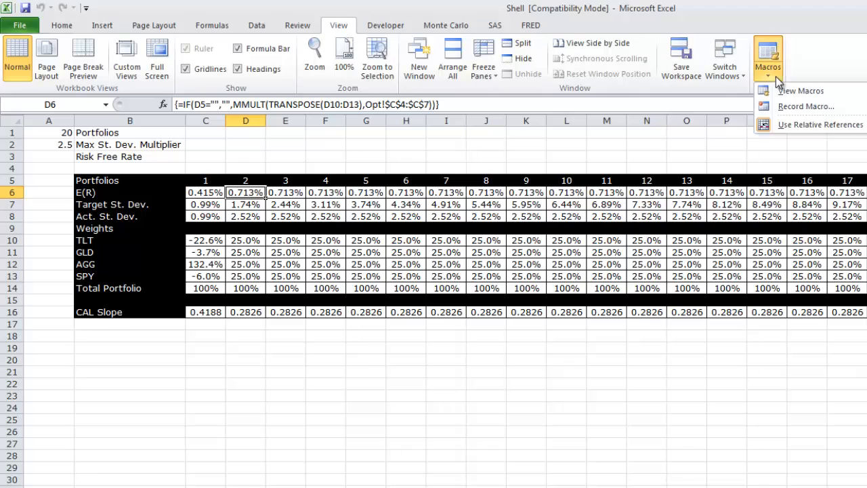
left_click(802, 106)
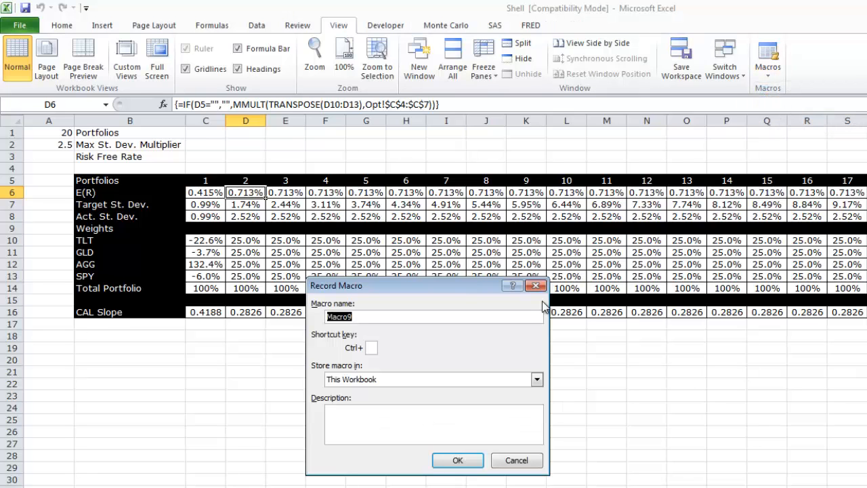
type("MAx")
type("MaxRet")
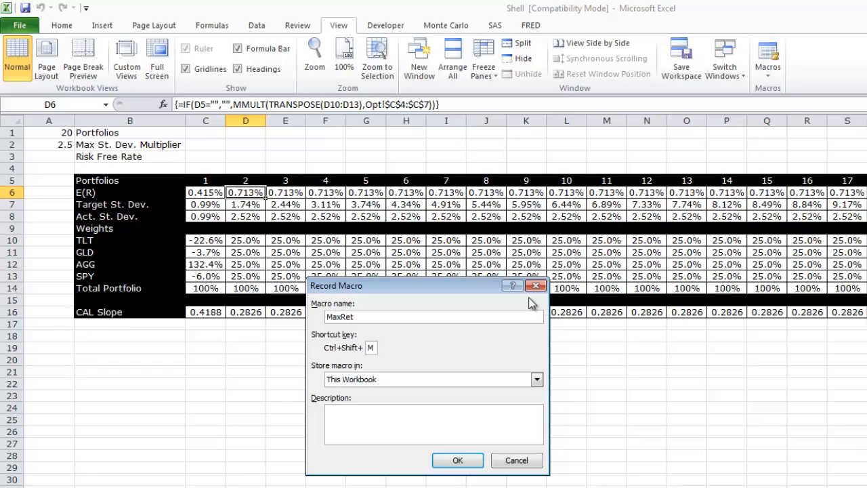
left_click(475, 460)
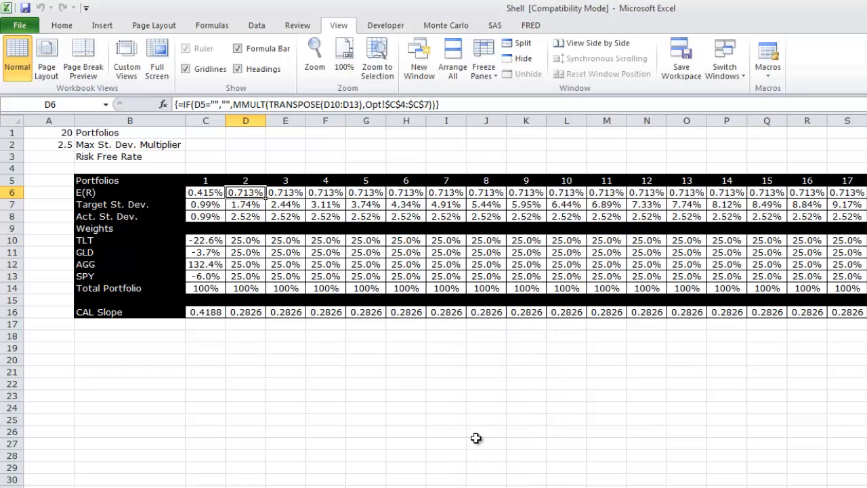
Step: Reset all Solver options and cell selections as part of the macro recording
left_click(259, 26)
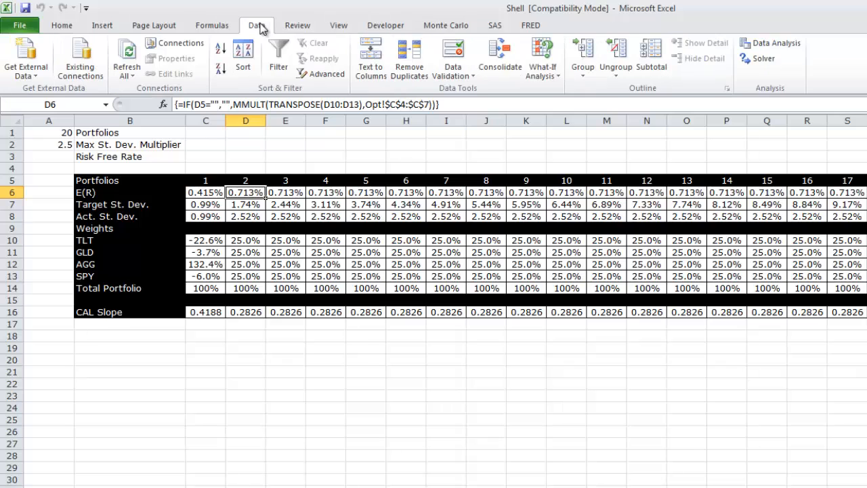
left_click(759, 59)
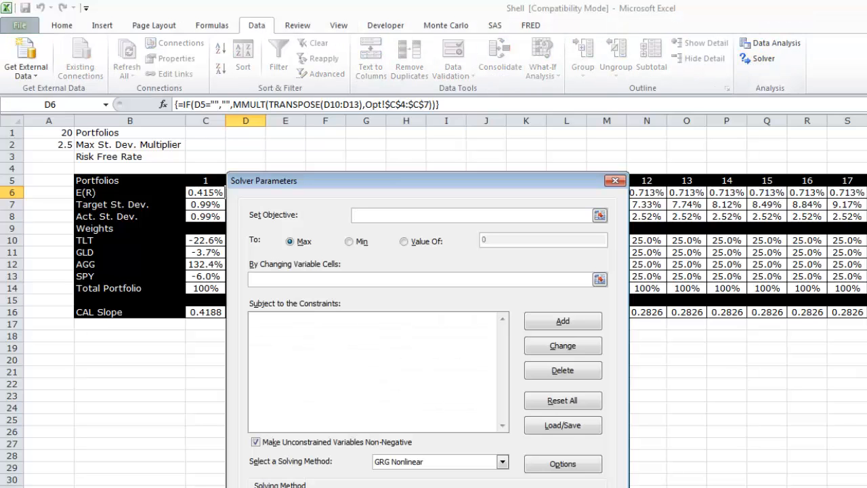
left_click(555, 406)
left_click(602, 408)
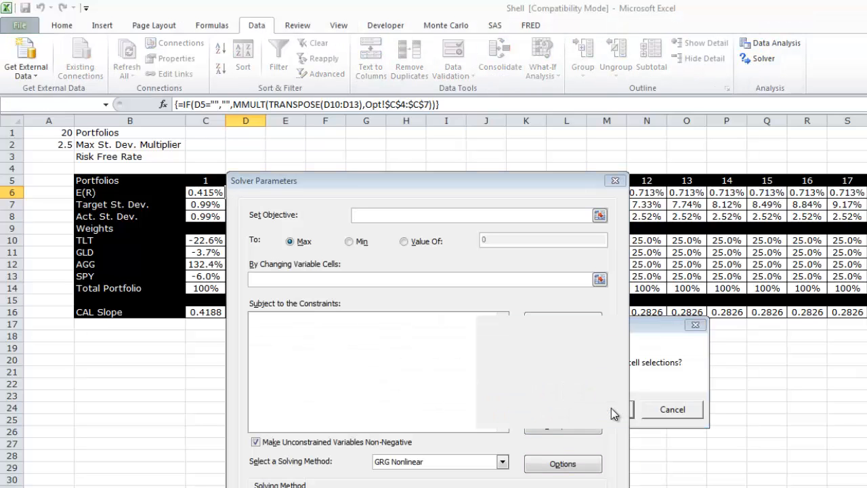
Step: Set Solver to maximize portfolio 2's E(R) in D6 by changing the weights in D10:D13
left_click_drag(410, 183, 452, 181)
left_click(258, 187)
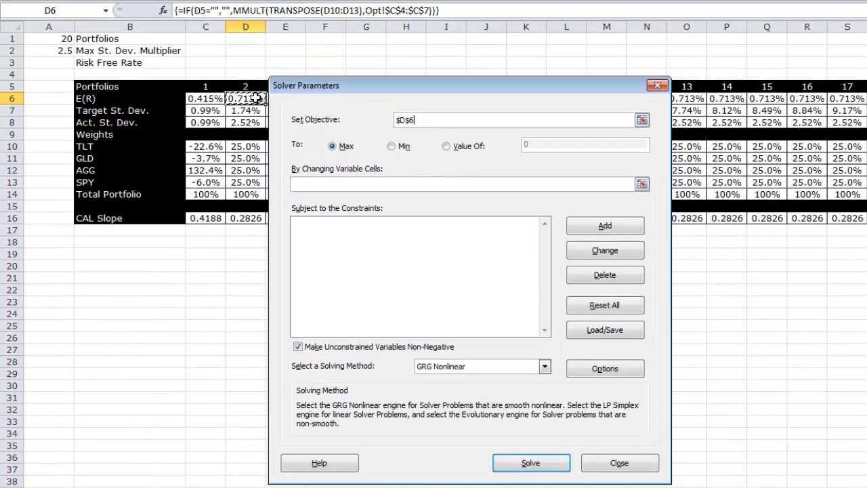
key("Tab")
key("Tab")
left_click_drag(252, 144, 254, 183)
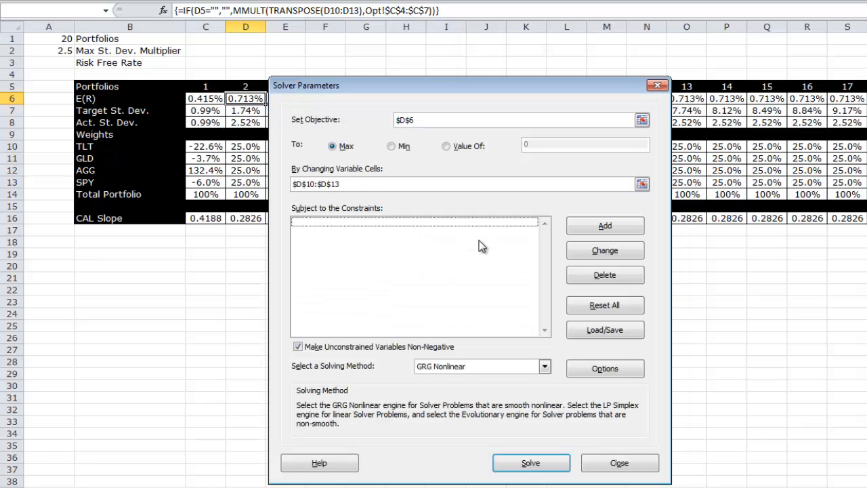
Step: Add a Solver constraint requiring cell E14 to equal 1
left_click(605, 226)
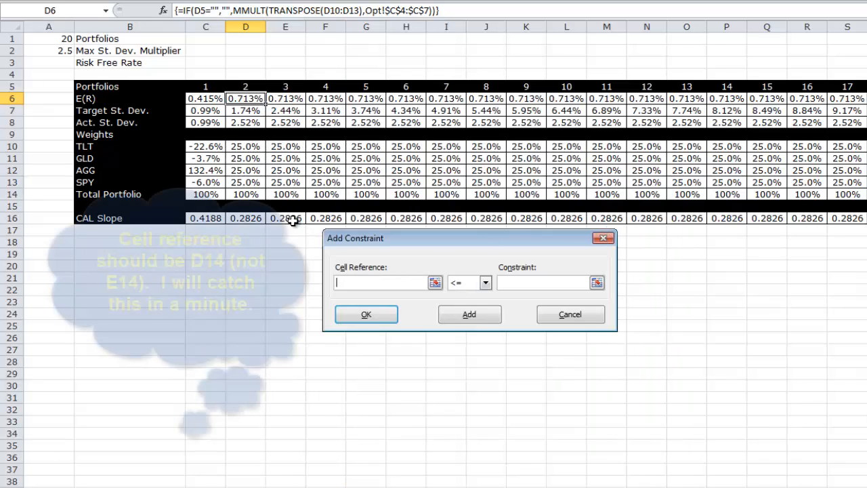
left_click(286, 194)
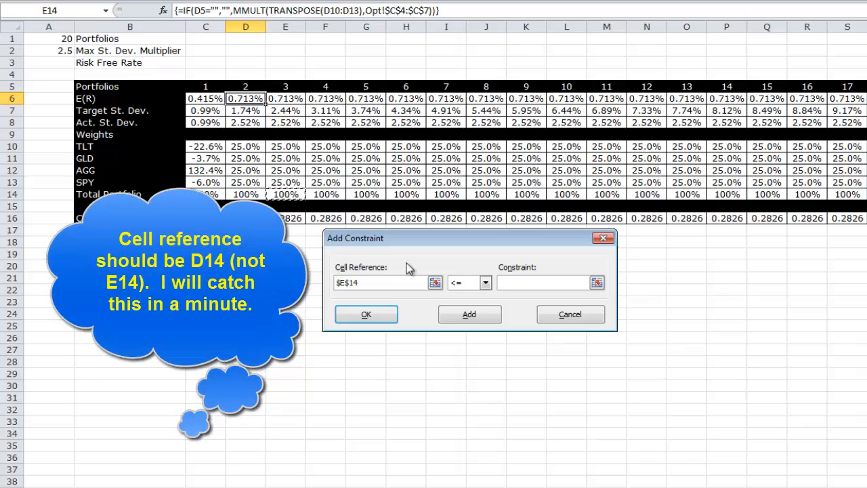
left_click(485, 283)
left_click(484, 305)
type("1")
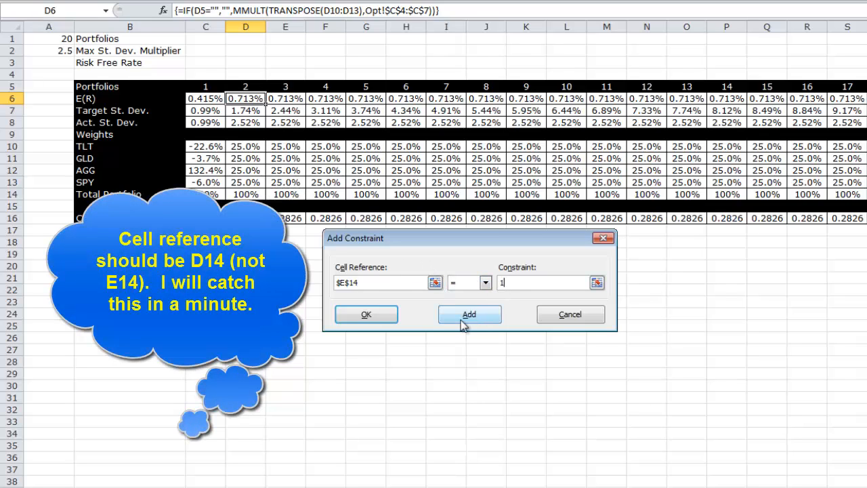
left_click(464, 321)
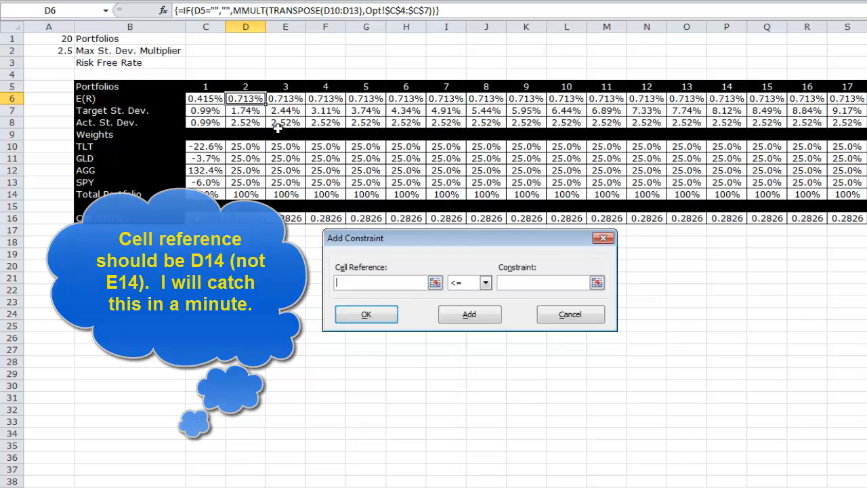
Step: Add a constraint requiring portfolio 2's actual standard deviation in D8 to equal its target in D7
left_click(250, 120)
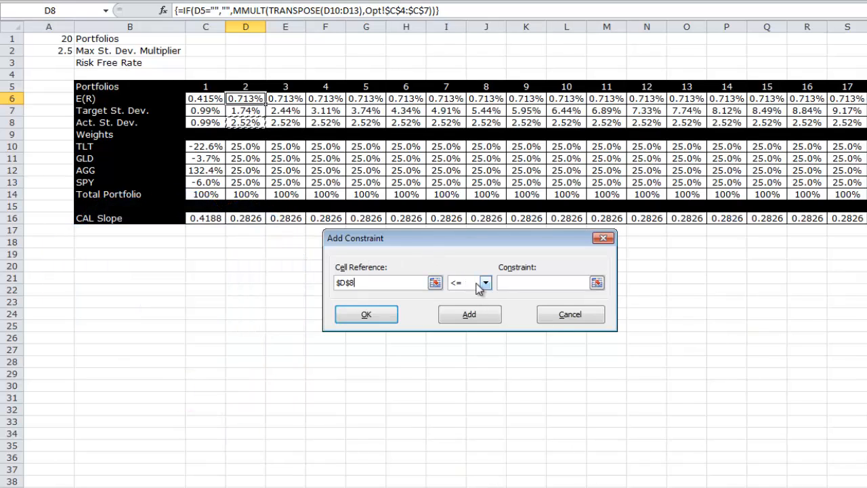
left_click(485, 283)
left_click(484, 304)
left_click(249, 113)
left_click(380, 321)
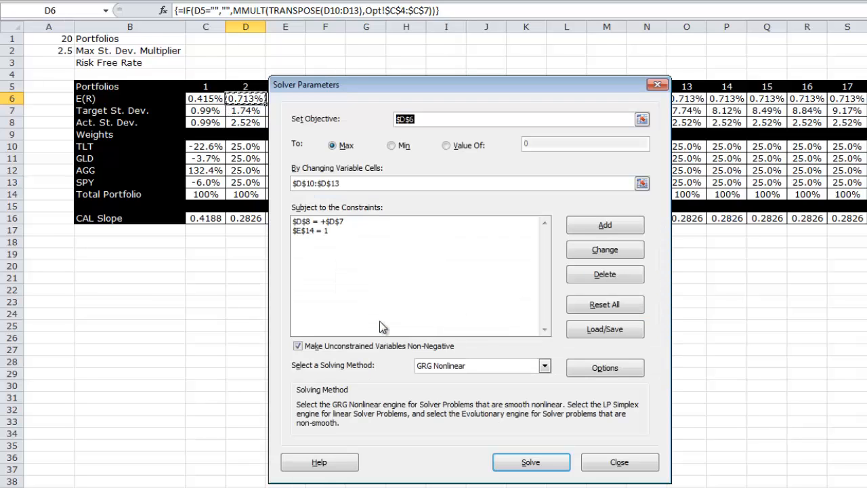
Step: Allow negative unconstrained variables, solve for portfolio 2, keep the solution, and review column D's results
left_click(299, 346)
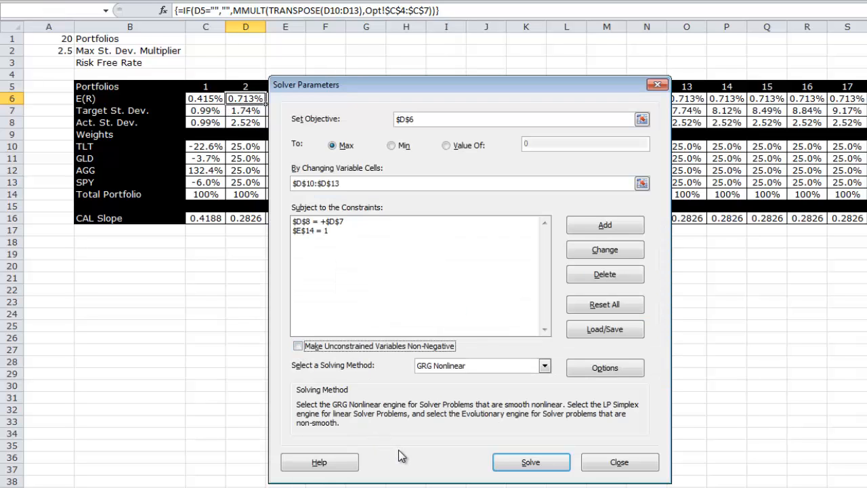
left_click(523, 464)
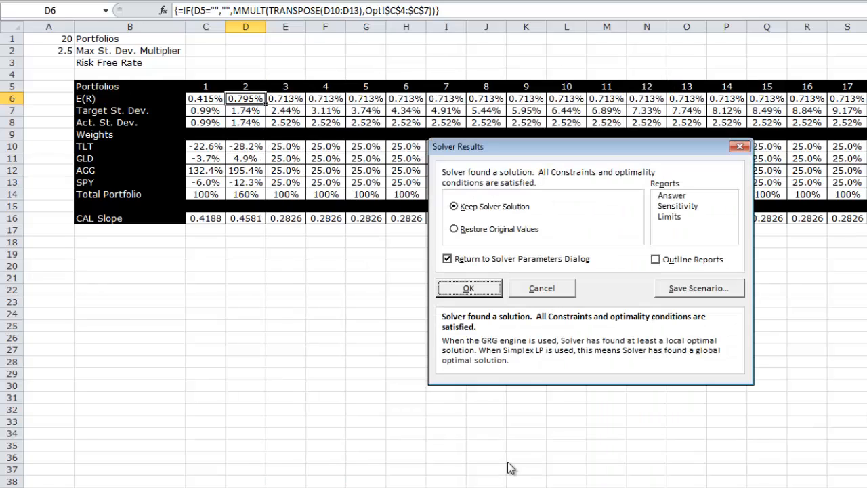
left_click(466, 289)
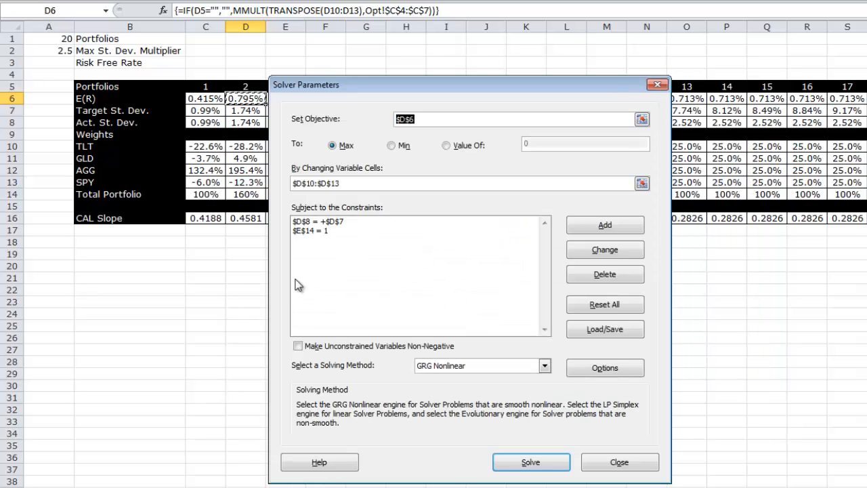
left_click(619, 461)
left_click(277, 264)
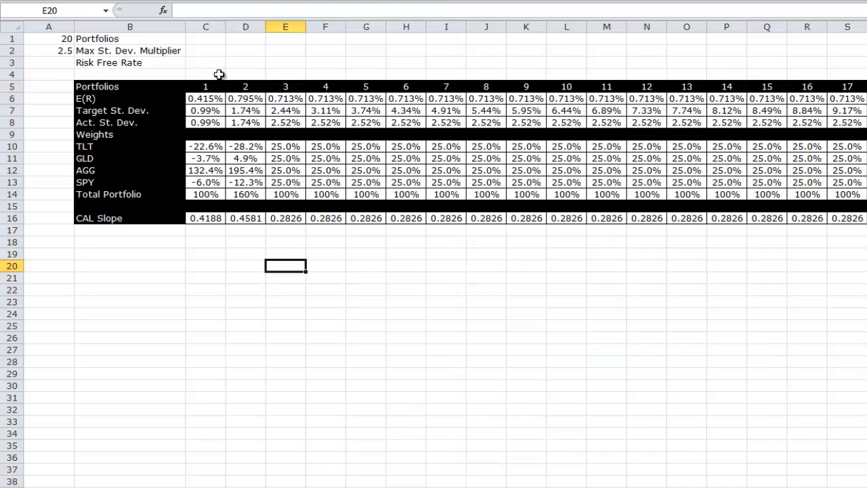
left_click_drag(245, 98, 253, 228)
left_click(318, 286)
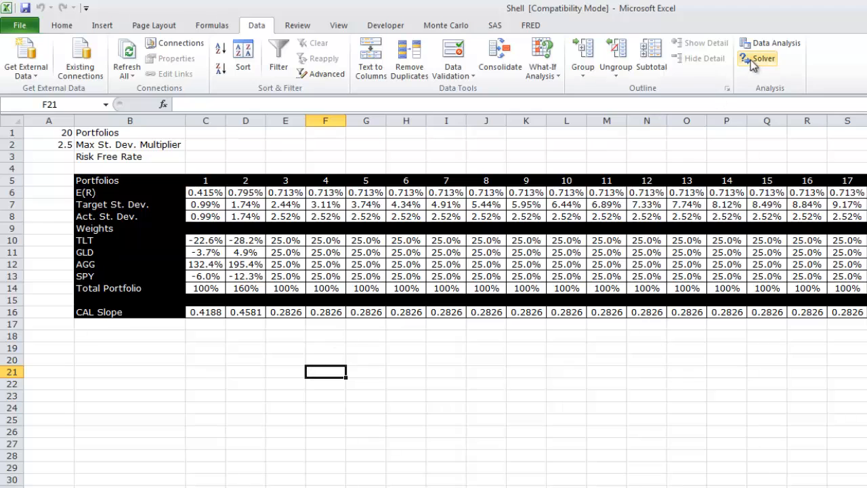
Step: Stop recording the MaxRet macro
left_click(338, 26)
left_click(767, 73)
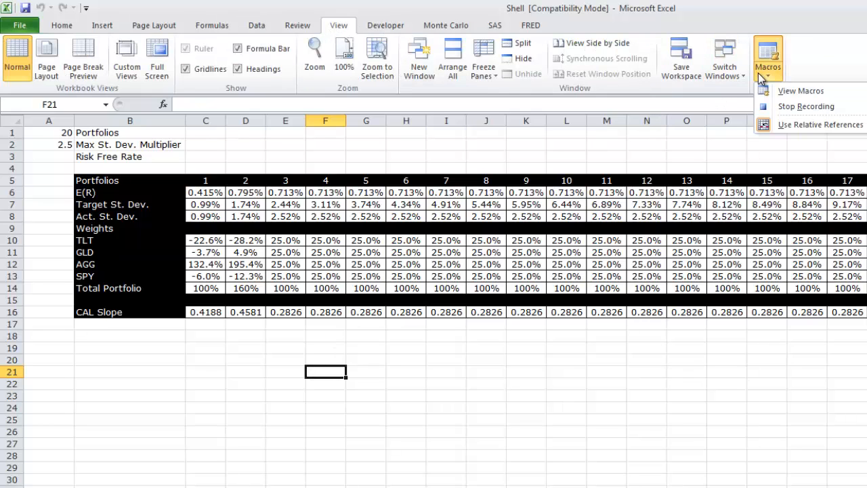
left_click(804, 106)
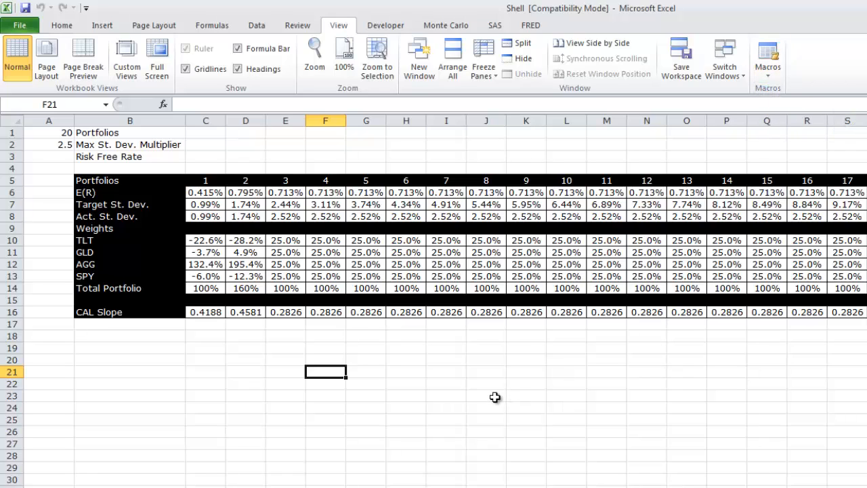
Step: Open the MaxRet macro's code for editing
left_click(429, 396)
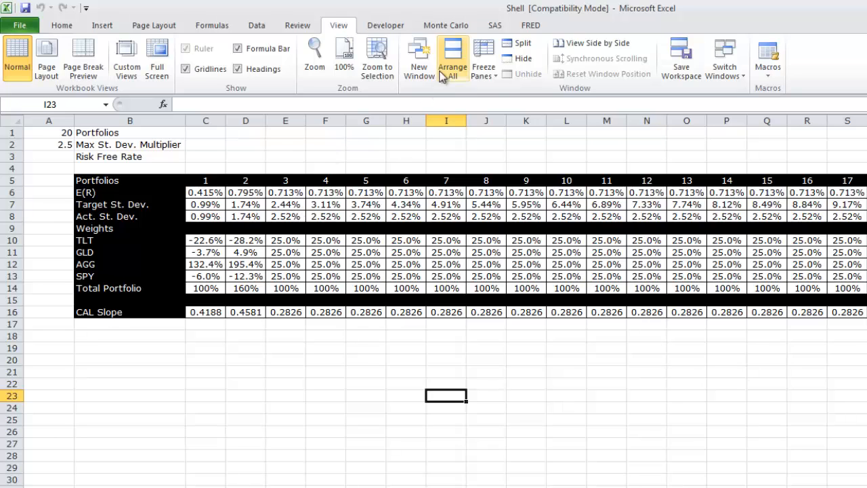
left_click(768, 67)
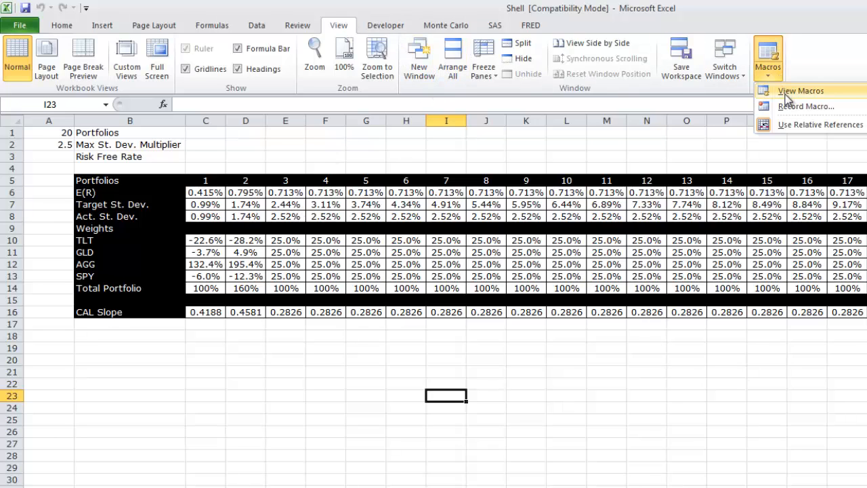
left_click(786, 92)
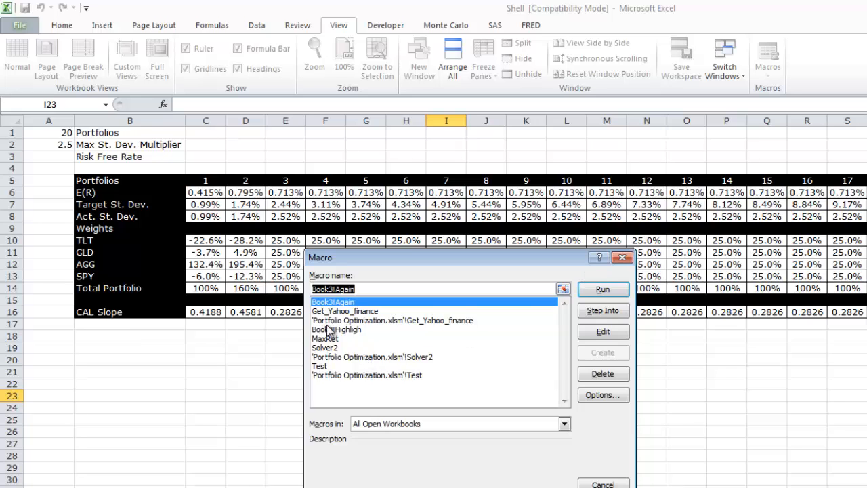
left_click(333, 338)
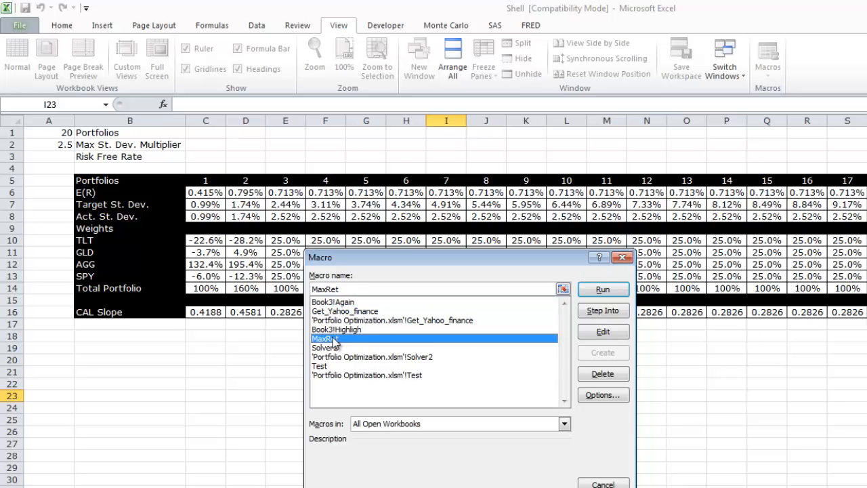
left_click(625, 333)
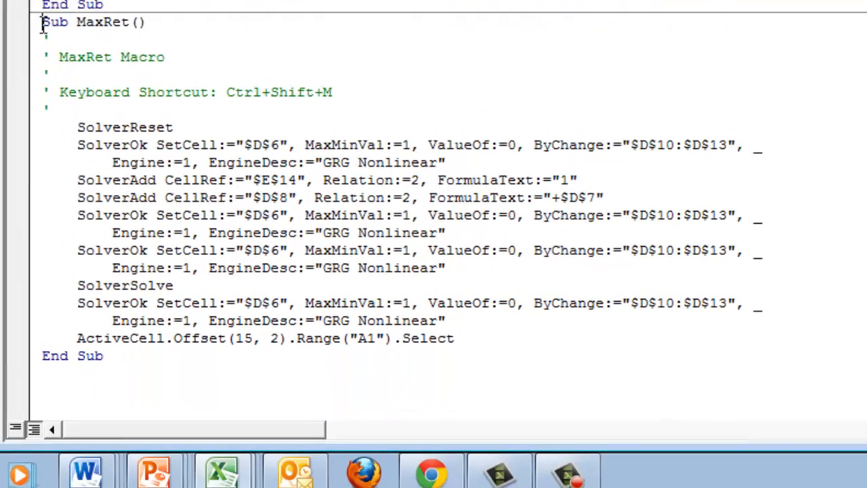
left_click_drag(161, 435, 866, 334)
left_click(865, 111)
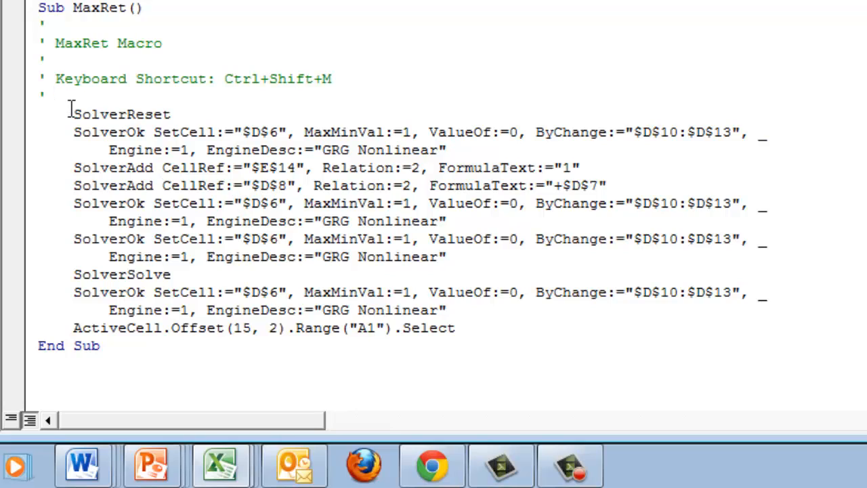
Step: Review the macro's SolverReset line and its fixed SetCell target against the E(R) cells of the portfolios still to optimize
left_click_drag(74, 112, 176, 114)
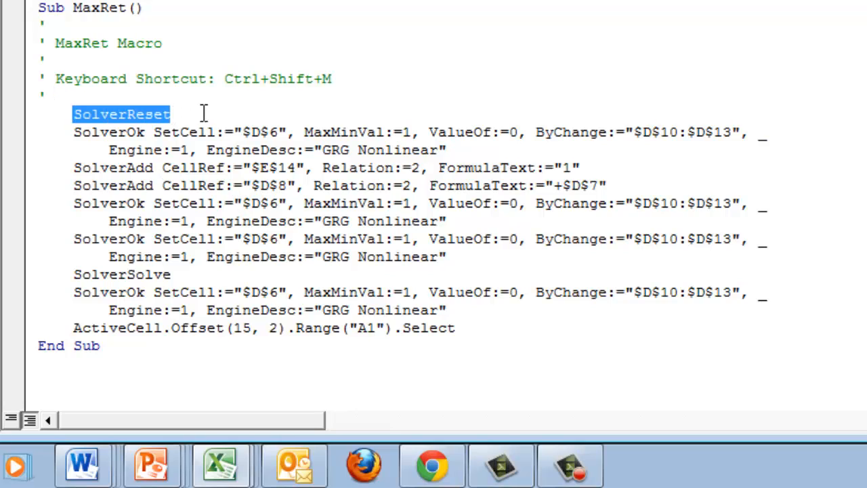
left_click(203, 112)
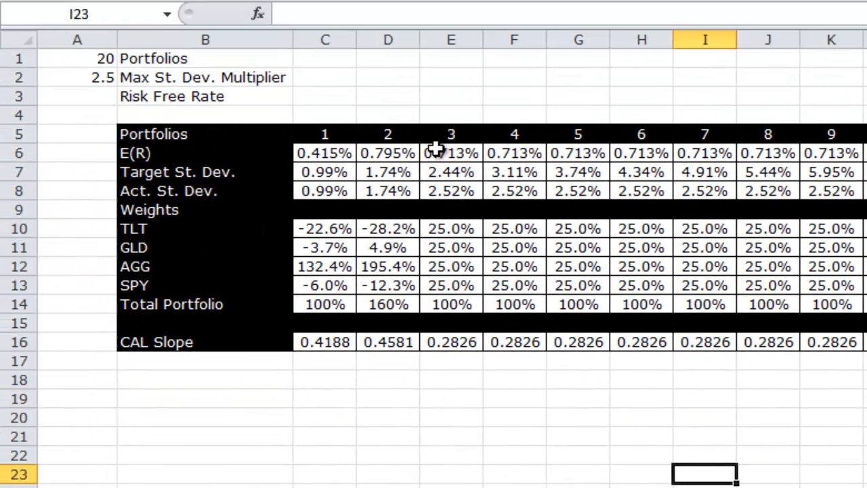
left_click(437, 151)
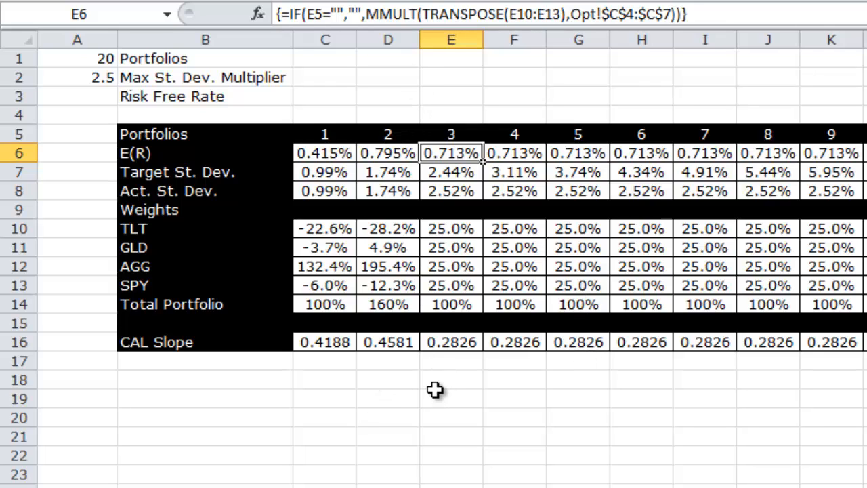
key("alt+Tab")
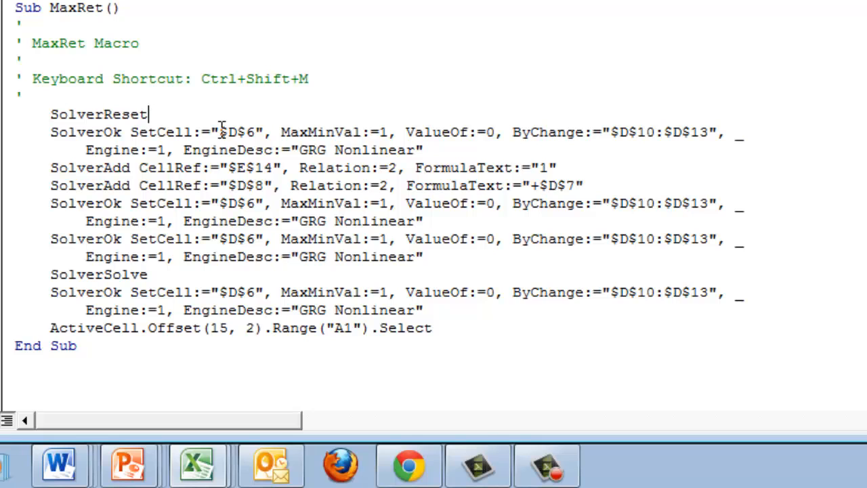
key("alt+Tab")
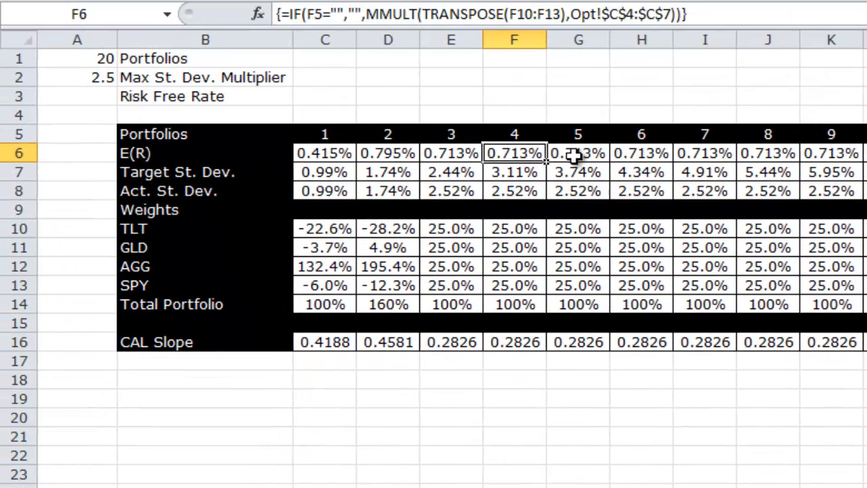
left_click(633, 139)
left_click(452, 138)
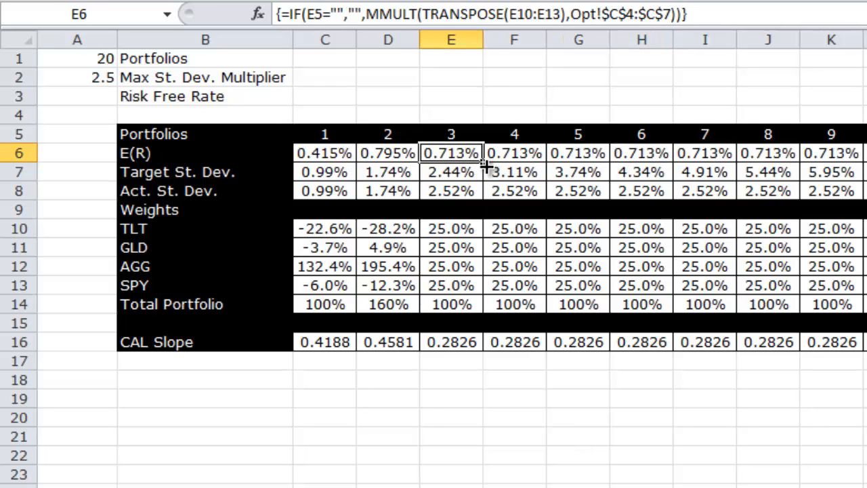
Step: Insert a blank worksheet row at row 4, between the Risk Free Rate line and the portfolio table
left_click(186, 115)
key("shift+space")
key("ctrl+shift+plus")
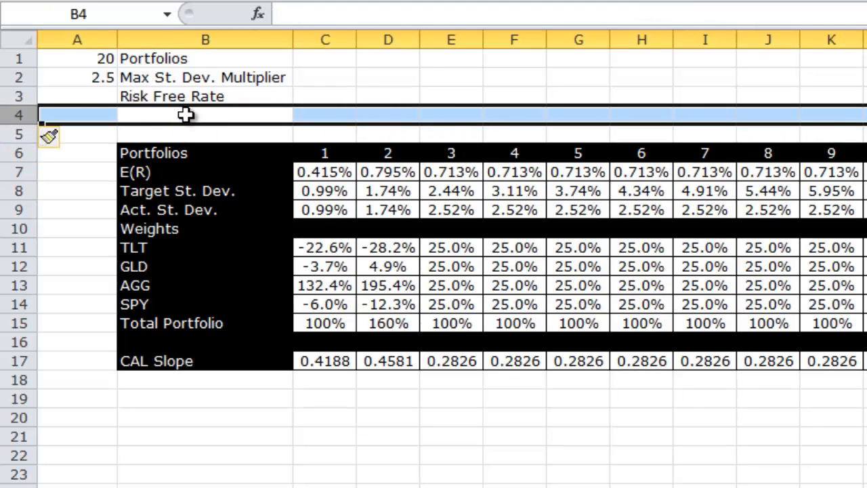
key("Left")
key("Right")
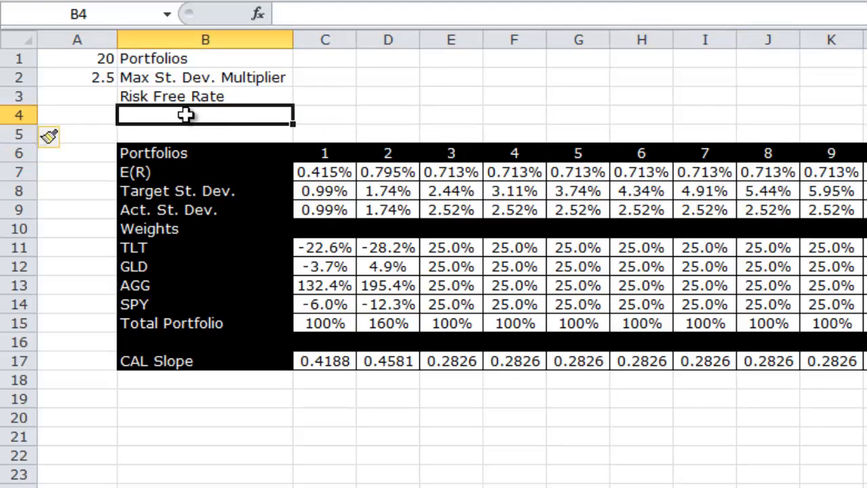
Step: Enter in B4 "User Note: In ordrer to use MaxRet macro, set curser in cell to be maximized (hotkey is Ctl Shft M)"
type("User Note: C")
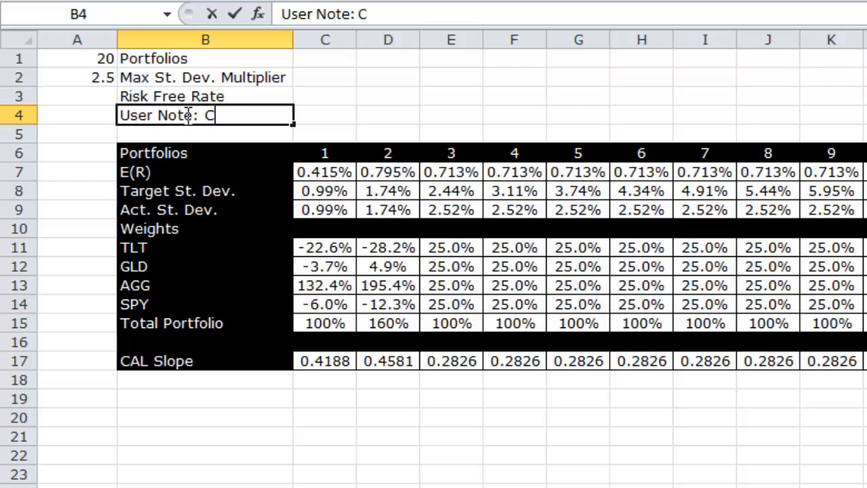
type("ell")
key("BackSpace")
key("BackSpace")
key("BackSpace")
key("BackSpace")
type("In ")
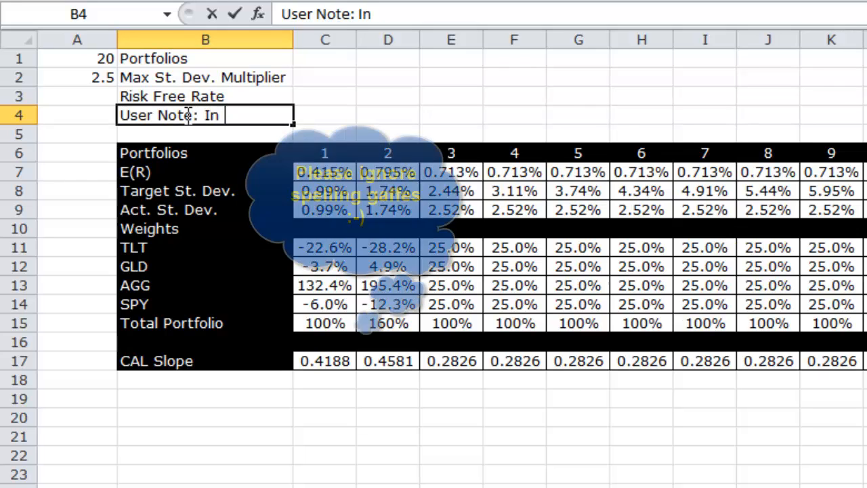
type("ordrer to")
key("BackSpace")
key("BackSpace")
key("BackSpace")
type("r to")
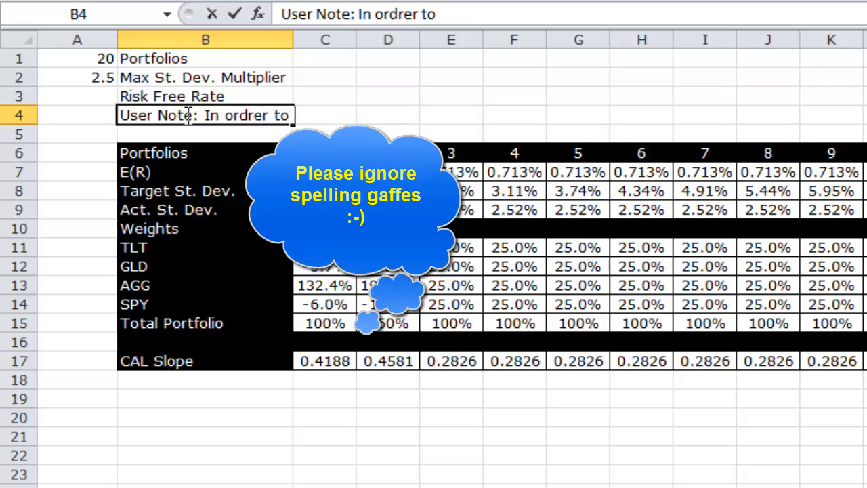
type(" use Max")
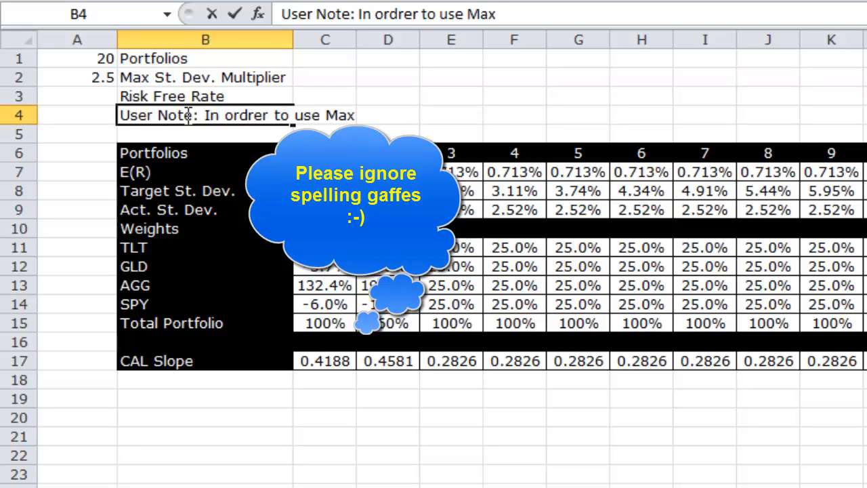
type("Ret max")
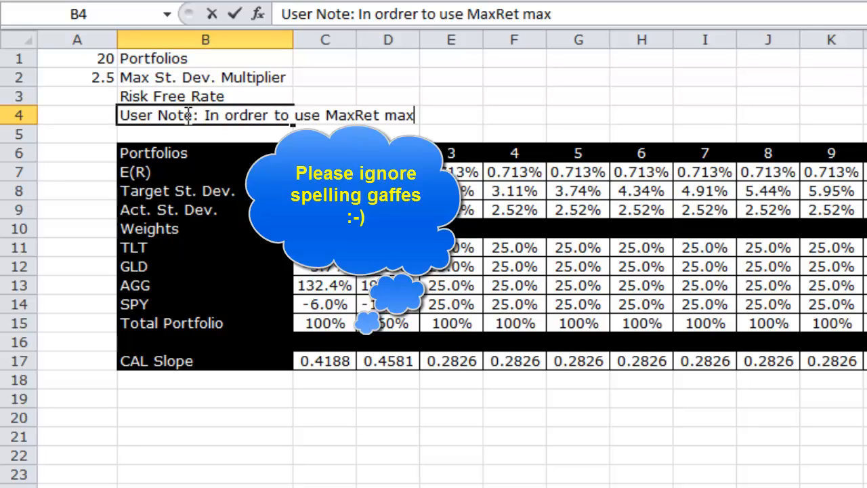
key("BackSpace")
type("cro, set cur")
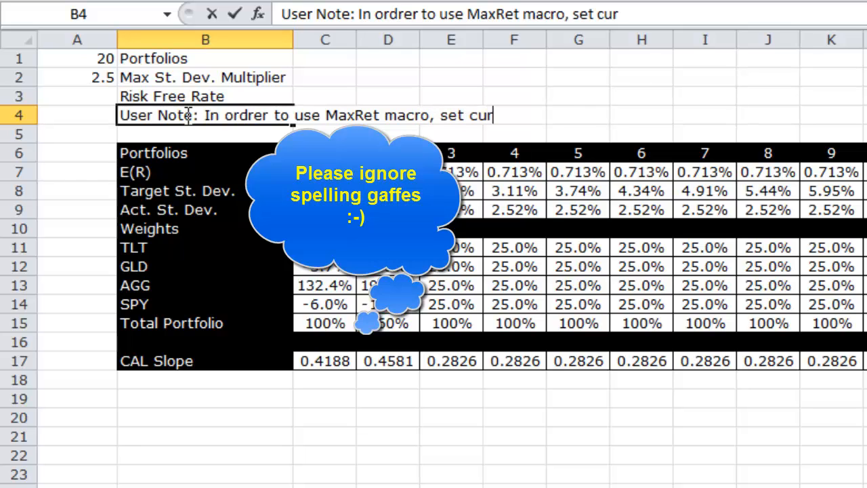
type("ser in cell to b")
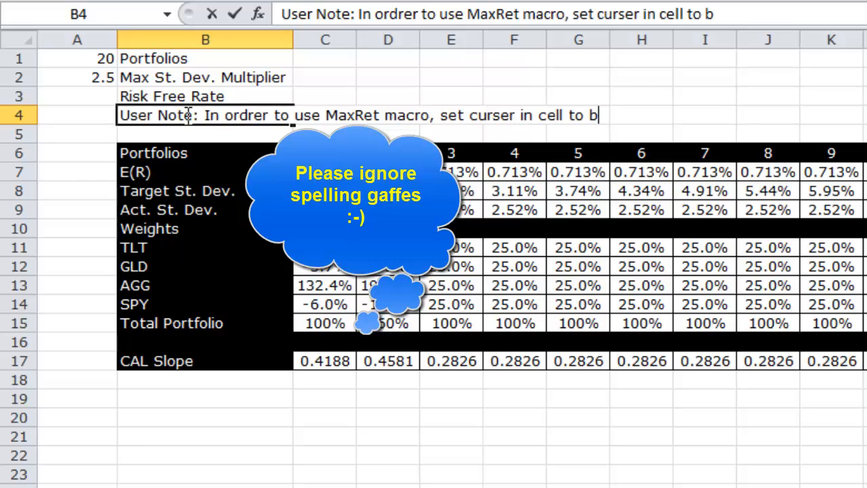
type("e maximized")
type("(hotkey is ")
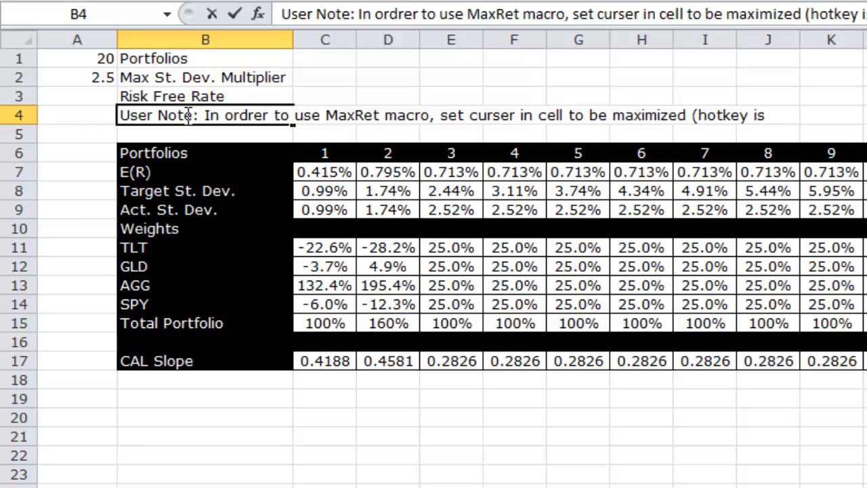
type("Ctl Shft M)")
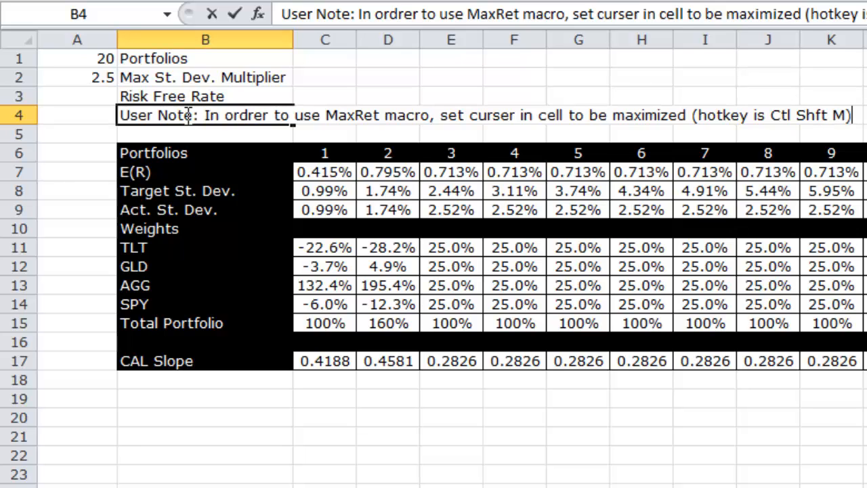
key("Return")
Step: In the MaxRet code, replace the first SolverOk statement's fixed SetCell reference with the active cell
key("alt+Tab")
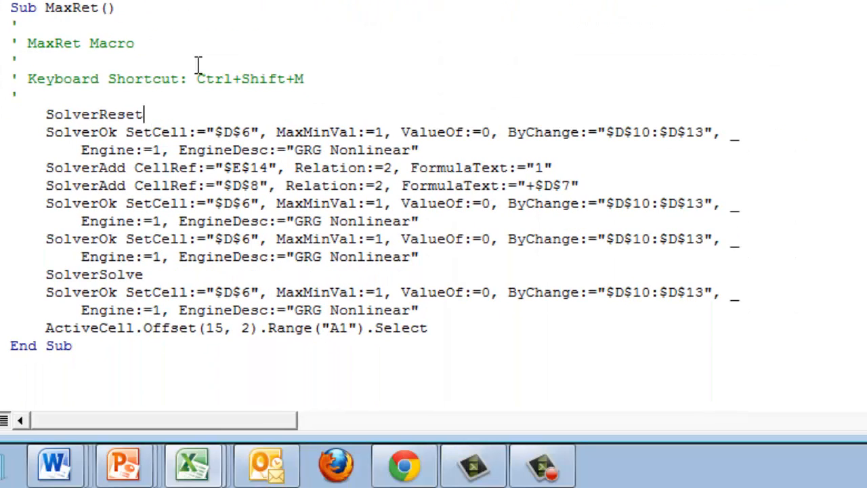
left_click_drag(205, 132, 261, 132)
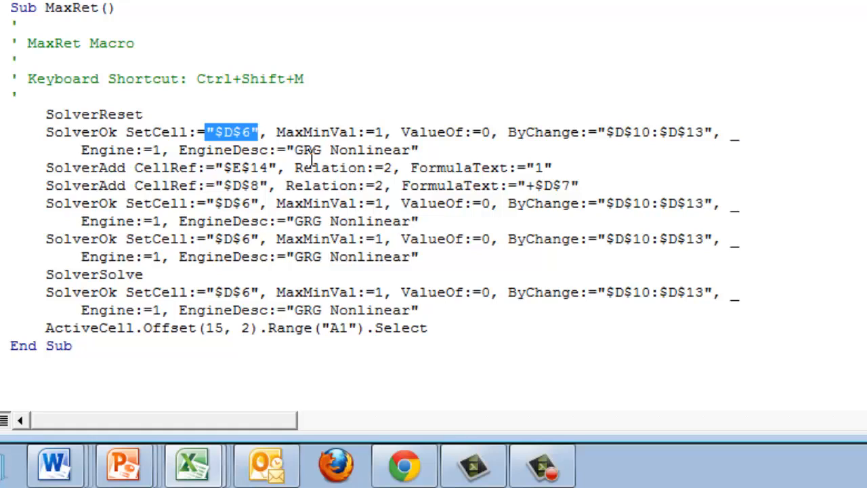
type("ActiveV")
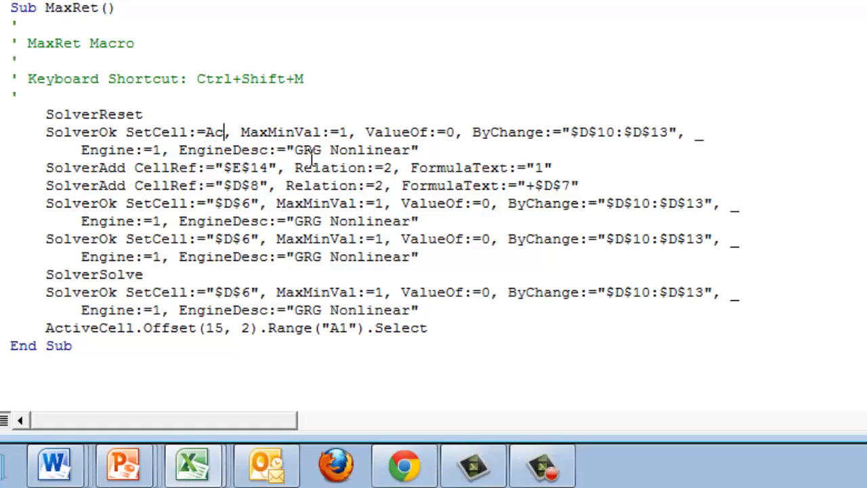
Step: In MaxRet's first SolverOk statement, complete SetCell as ActiveCell and replace the ByChange range with the beginning of an ActiveCell.Offset( call
type("ell")
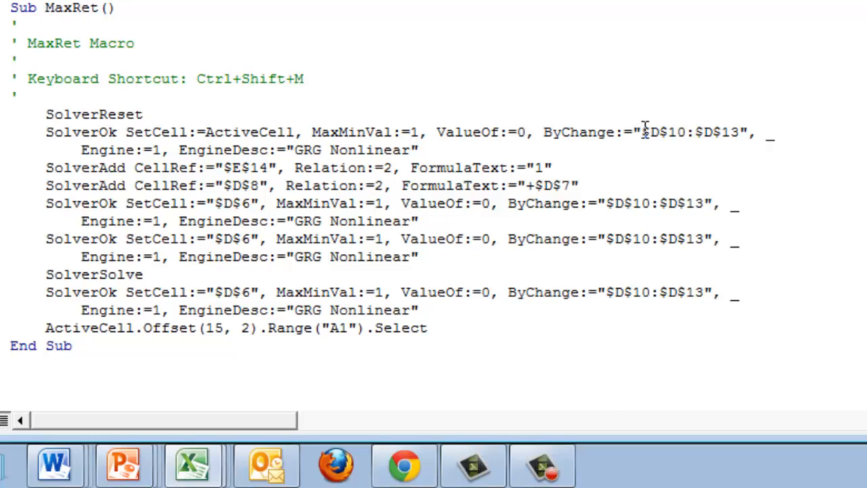
left_click_drag(632, 132, 748, 135)
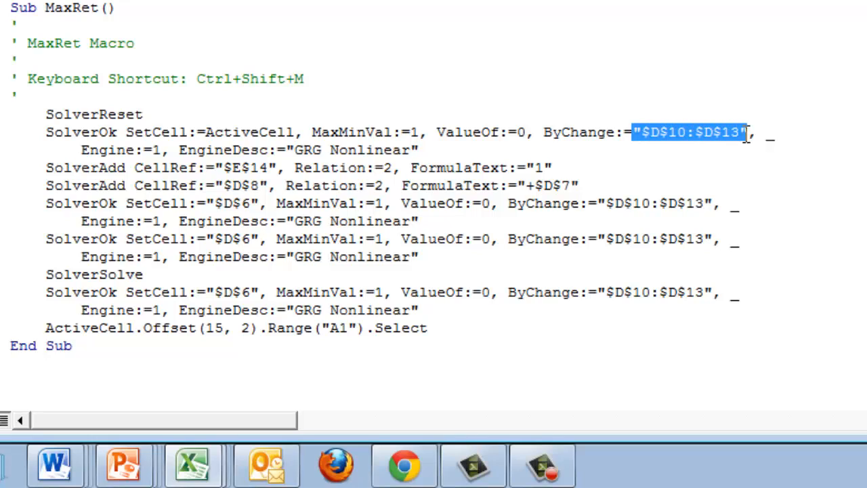
type("Activ")
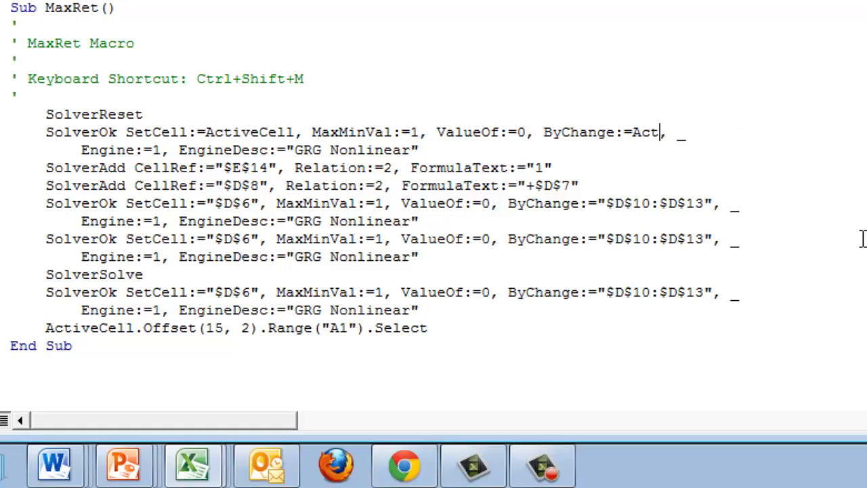
type("eCell.Offset")
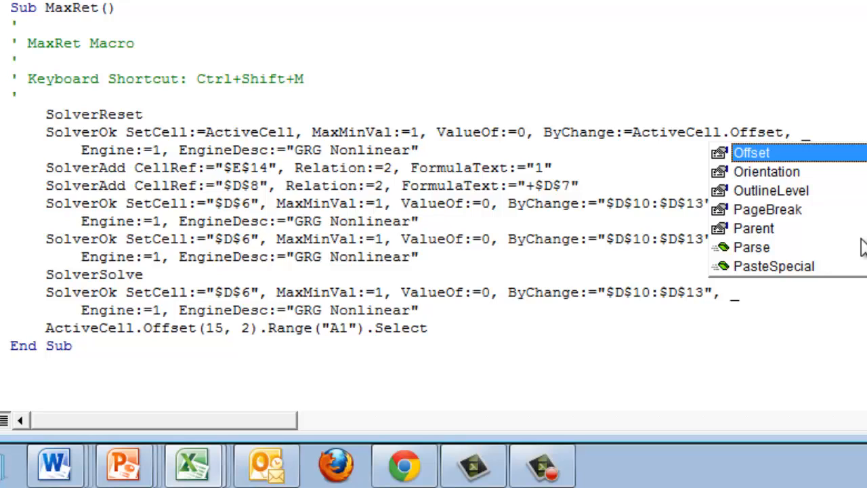
type("(")
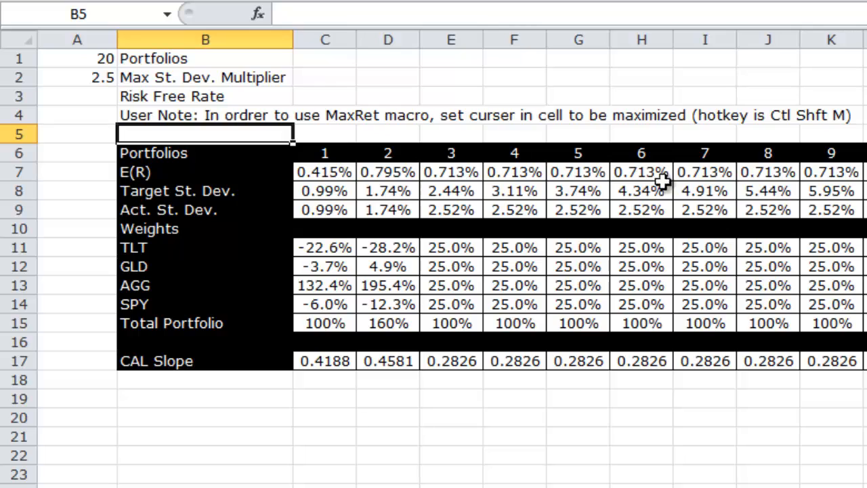
Step: In the worksheet, count the rows from portfolio 3's E(R) cell down to its TLT weight and select its four weights
left_click(457, 171)
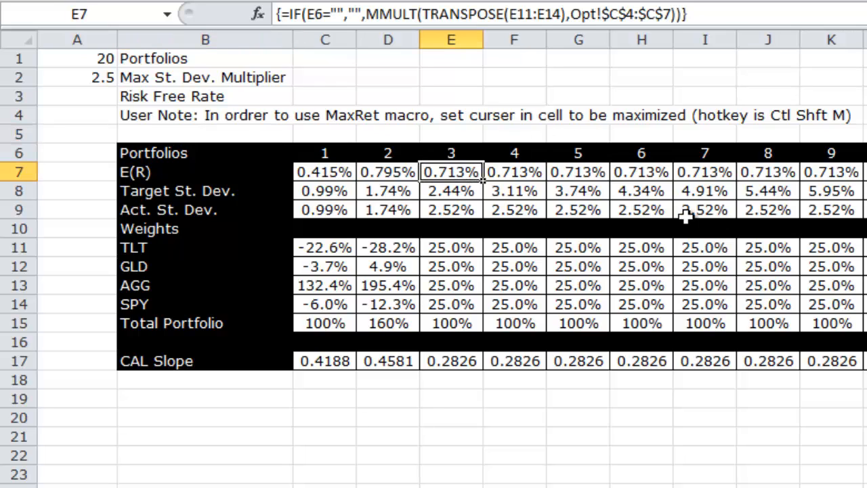
key("Down")
key("Down")
key("Down")
key("Down")
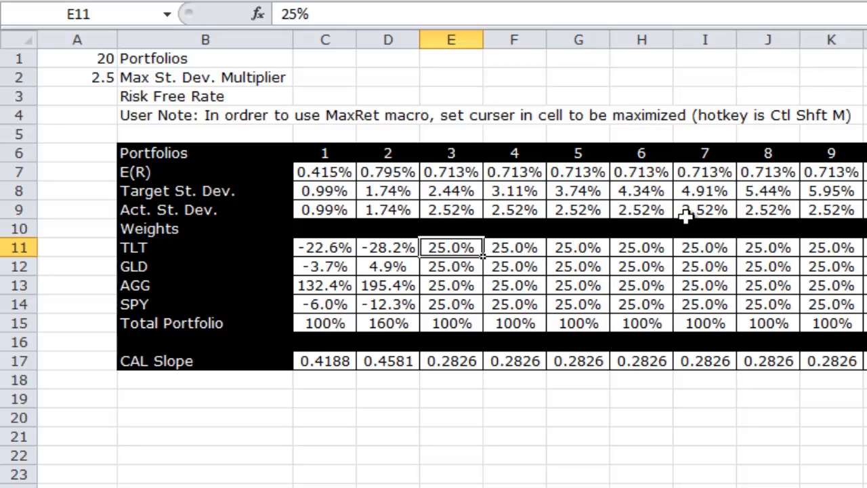
key("shift+Down")
key("shift+Down")
key("shift+Down")
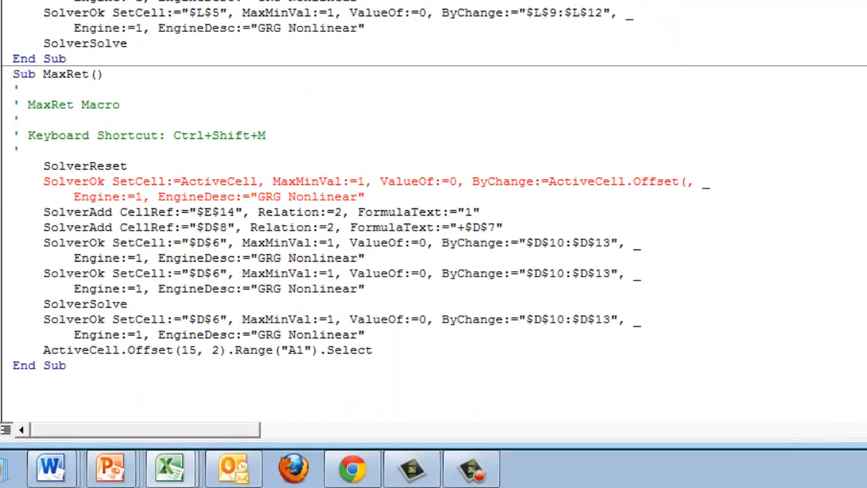
Step: Back in the macro code, complete the ByChange argument as ActiveCell.Offset(4, 0).Range("A1:A4")
type("4,0")
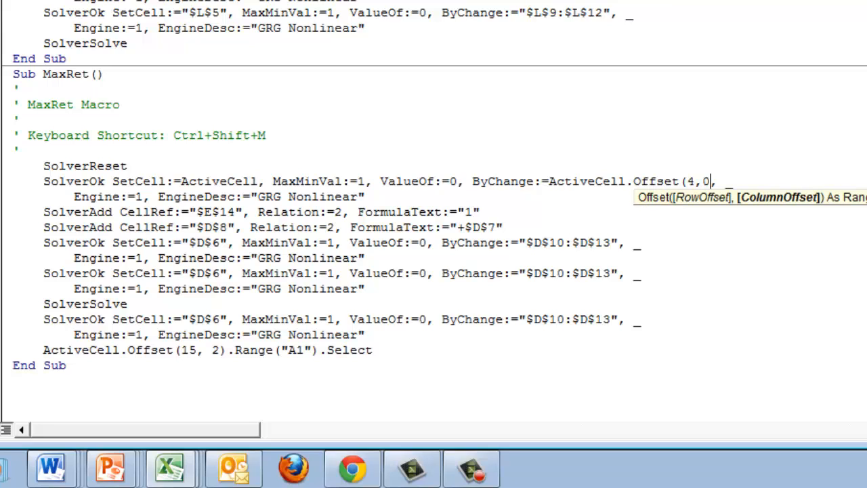
type(")")
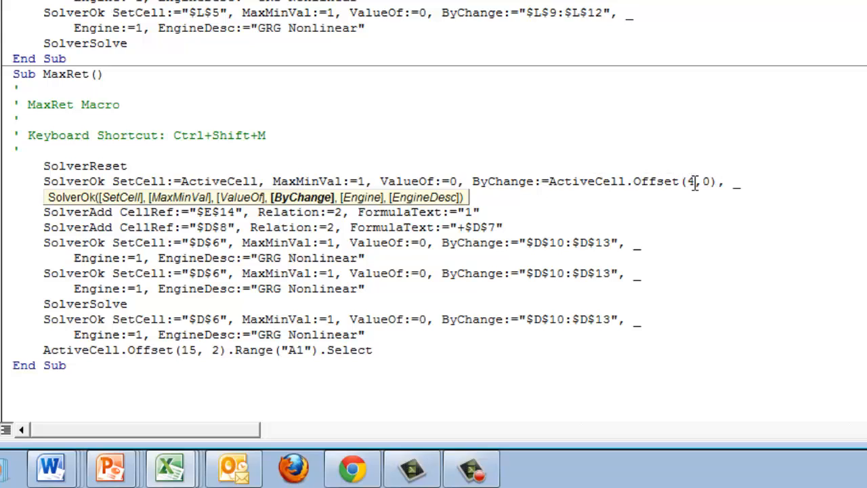
type(".Range")
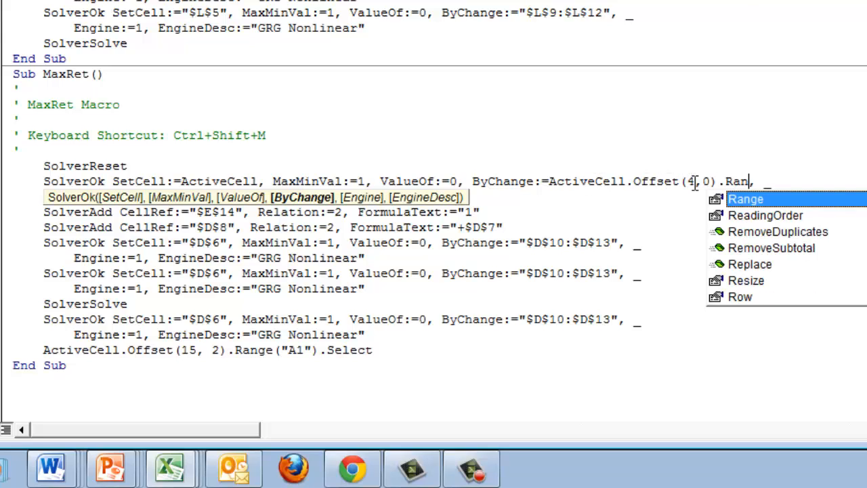
type("(\"A1")
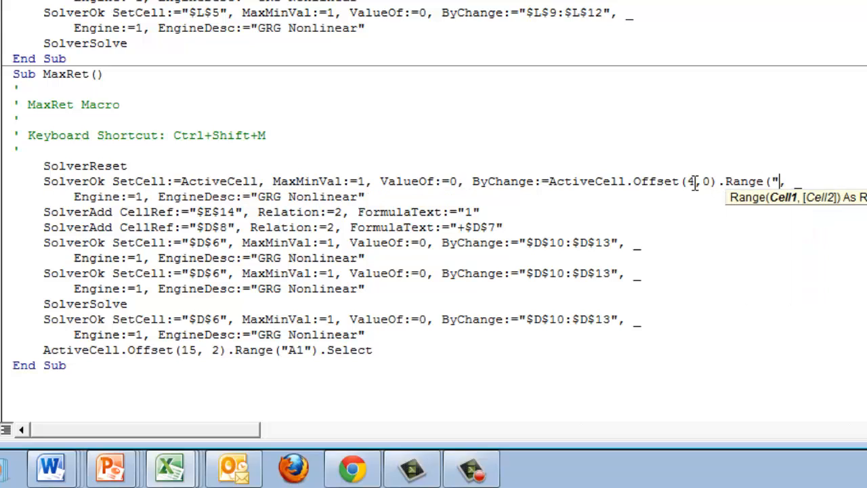
type(":A4\")")
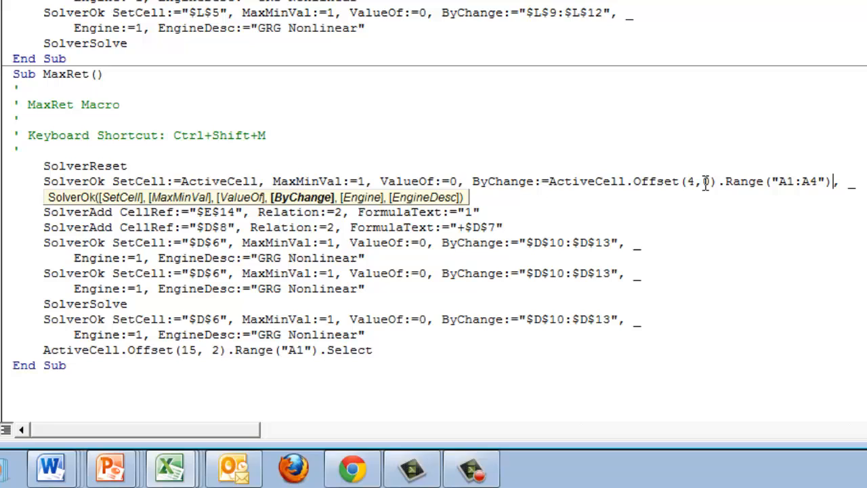
left_click(791, 212)
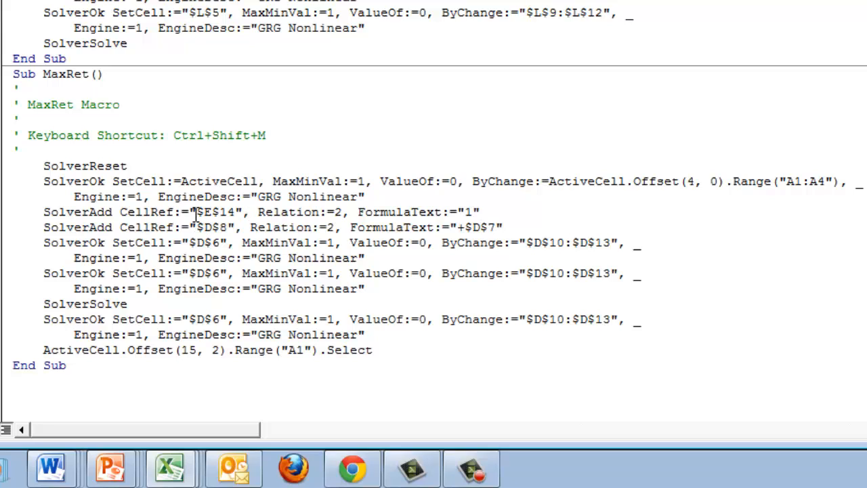
Step: Select the first SolverAdd's CellRef value, then count the worksheet rows from portfolio 3's E(R) to its Total Portfolio cell and return to the code
left_click_drag(191, 212, 241, 215)
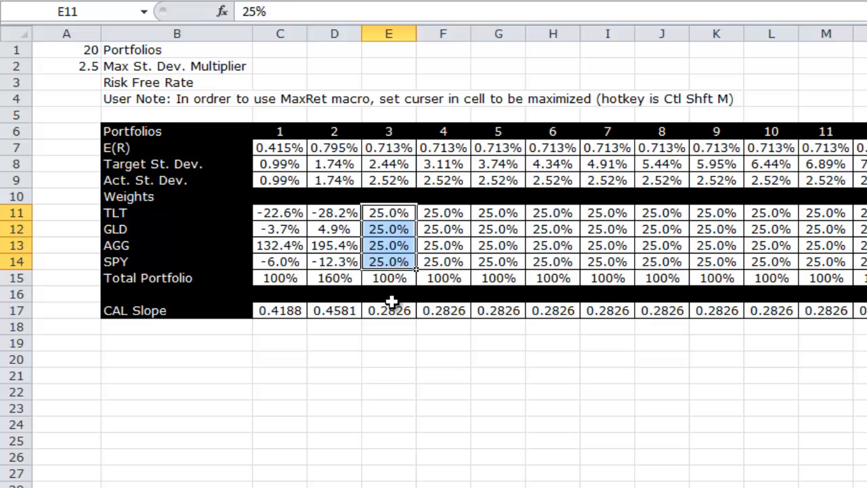
left_click(323, 160)
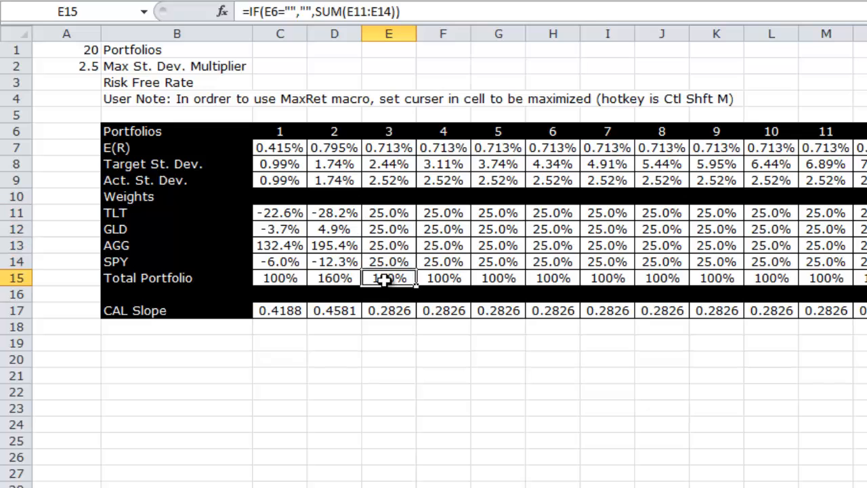
left_click(345, 31)
key("Down")
key("Down")
key("Down")
key("Down")
key("Down")
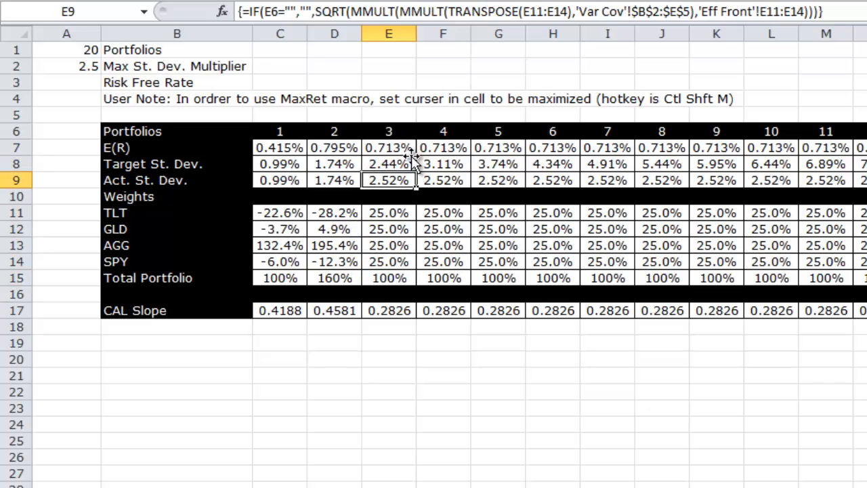
key("Down")
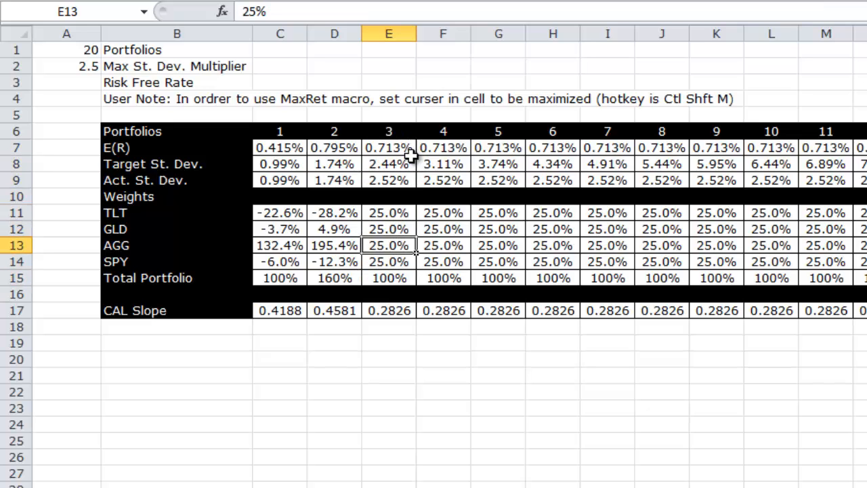
key("Down")
key("Down")
key("alt+F11")
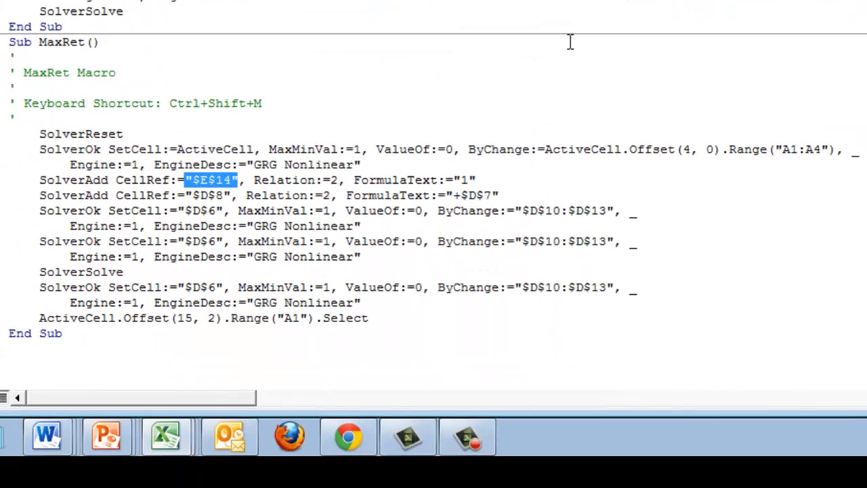
Step: Replace the selected CellRef value in the first SolverAdd statement with ActiveCell.Offset(8, 0)
type("ActiveCe")
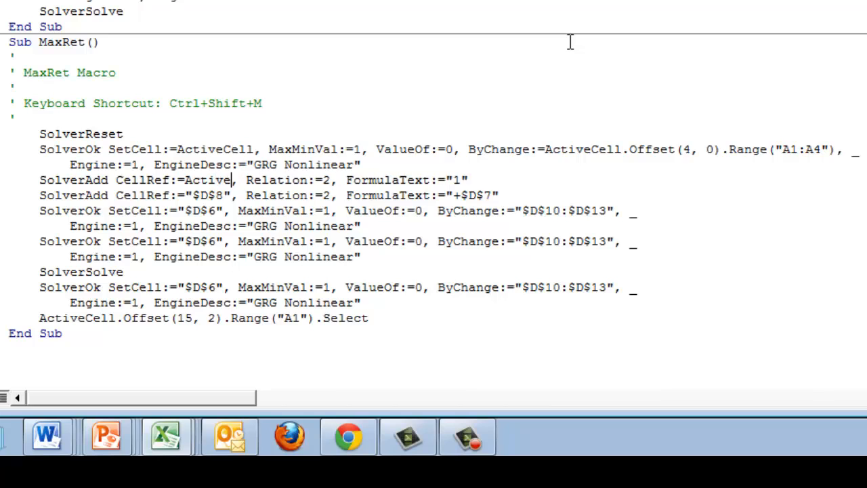
type("ll.Offset(8")
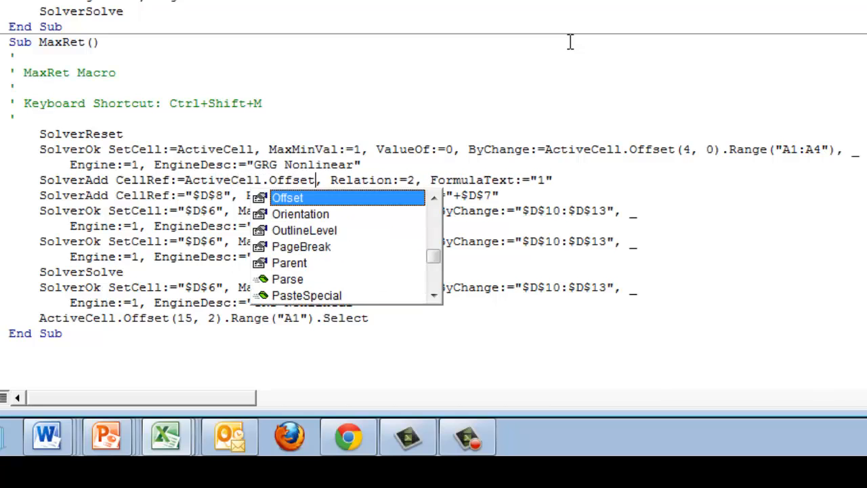
type(",0)")
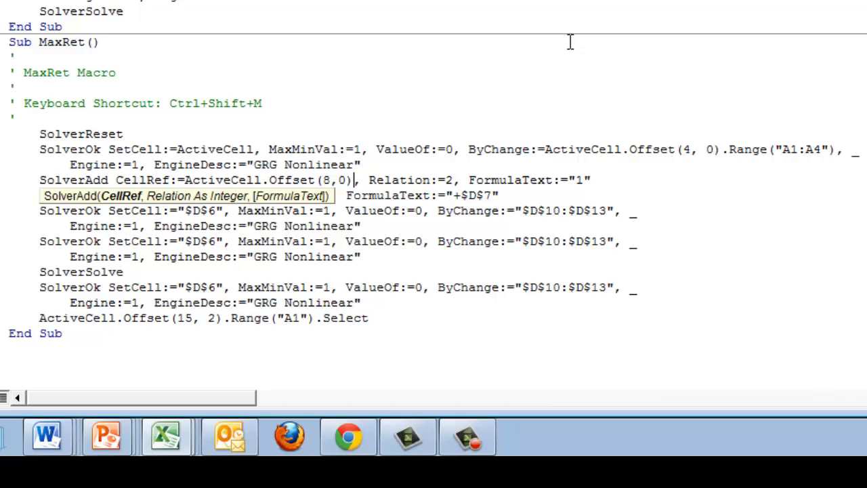
left_click(577, 263)
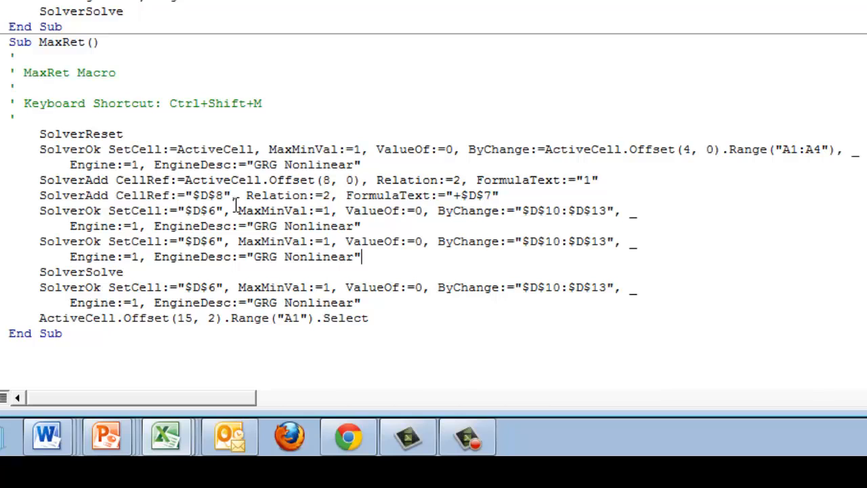
Step: Check the standard deviation rows below portfolio 3's E(R) in the worksheet and set the second SolverAdd's CellRef to ActiveCell.Offset(2, 0)
left_click(201, 196)
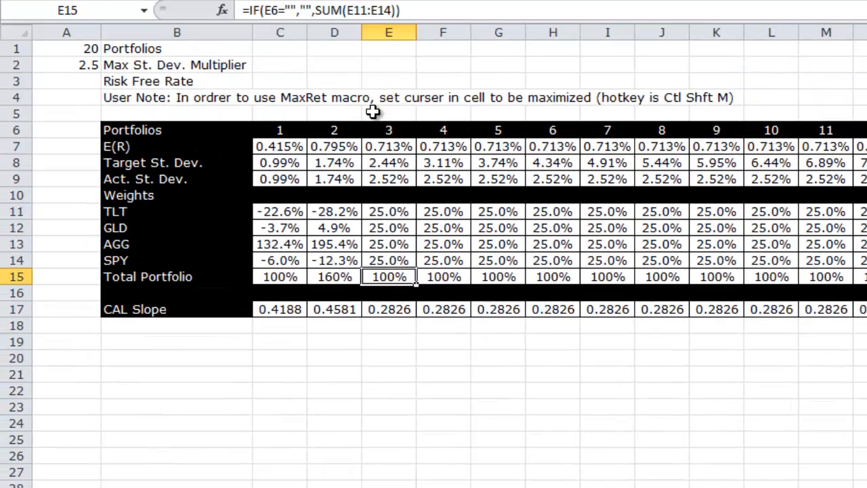
left_click(387, 145)
key("Down")
key("Down")
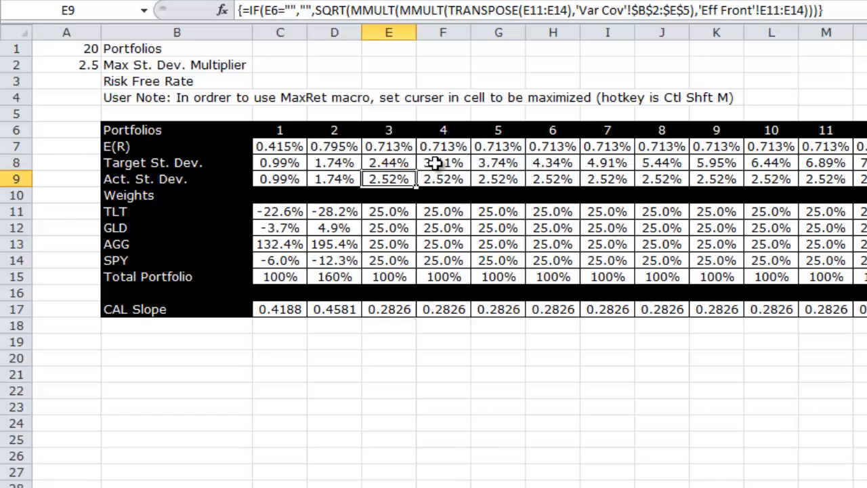
key("Up")
key("Up")
key("Down")
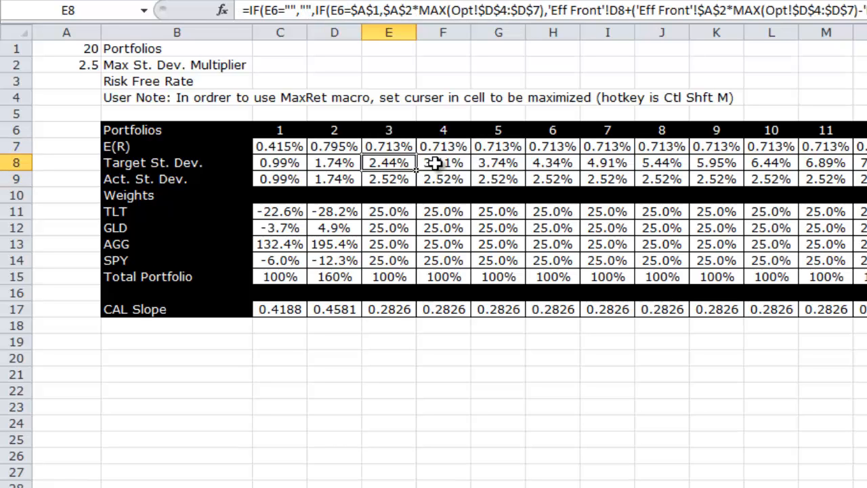
key("alt+Tab")
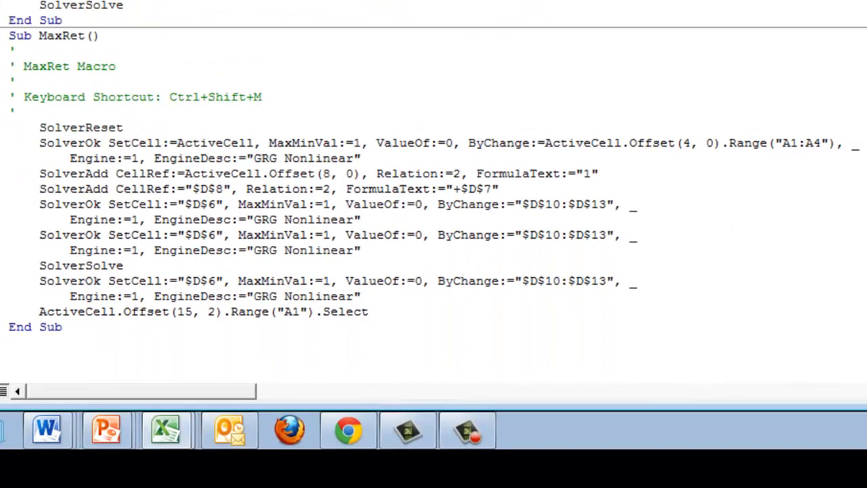
left_click_drag(185, 174, 230, 190)
type("ActiveCell.")
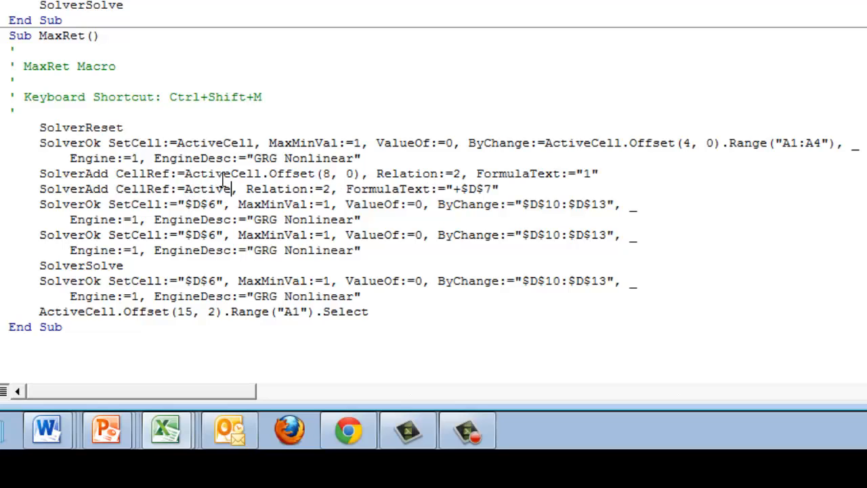
type("Offset(2,0)")
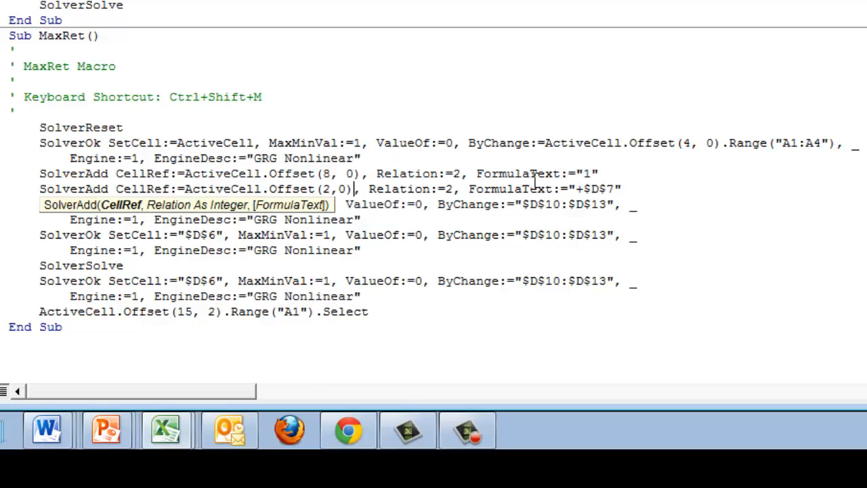
Step: Replace the FormulaText value in the second SolverAdd statement with ActiveCell.Offset(1, 0)
left_click_drag(568, 189, 624, 190)
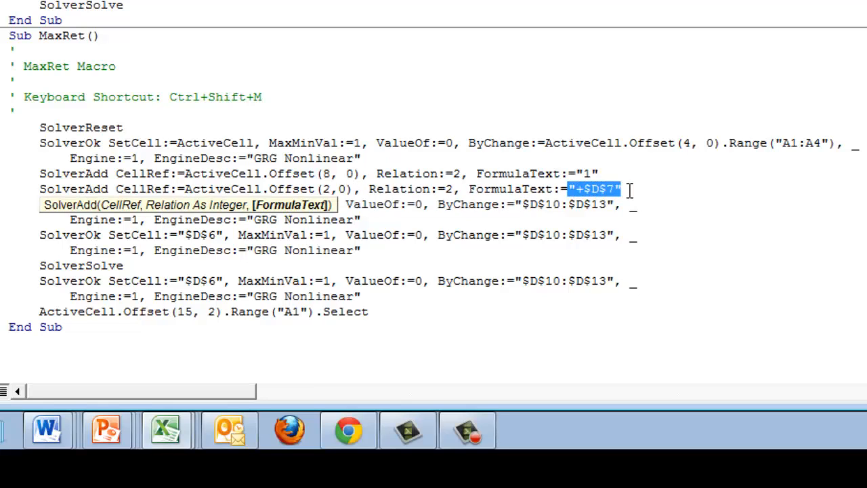
type("Active")
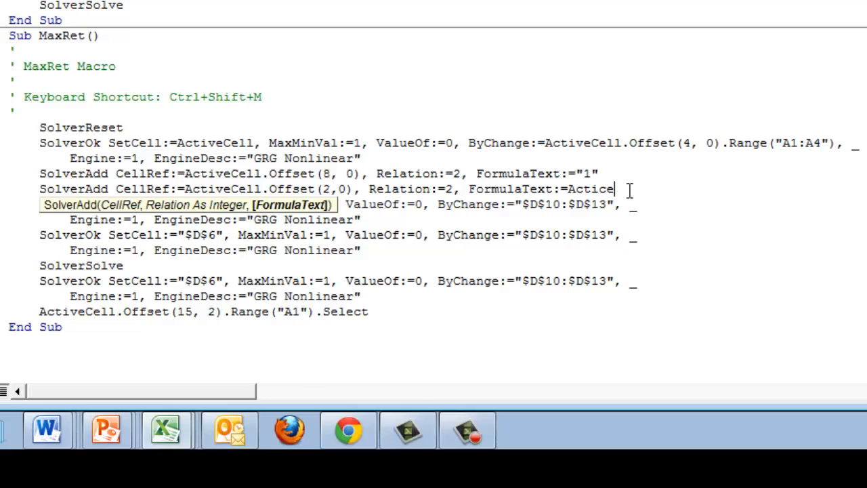
type("Cell.Offset(1")
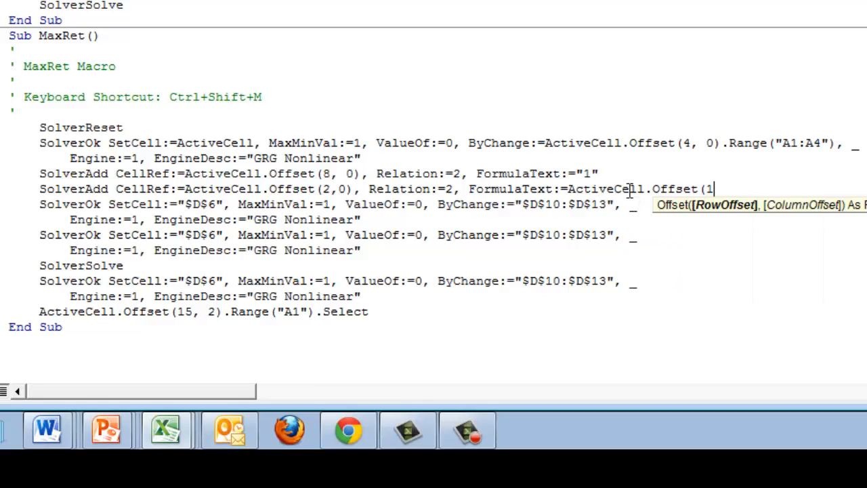
type(",0)")
left_click(539, 204)
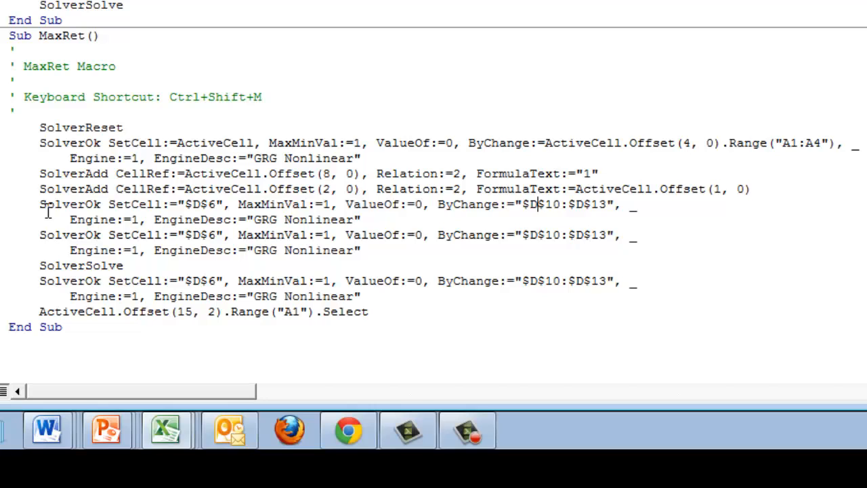
Step: Delete the two redundant SolverOk statements between the second SolverAdd line and SolverSolve
left_click_drag(39, 204, 384, 251)
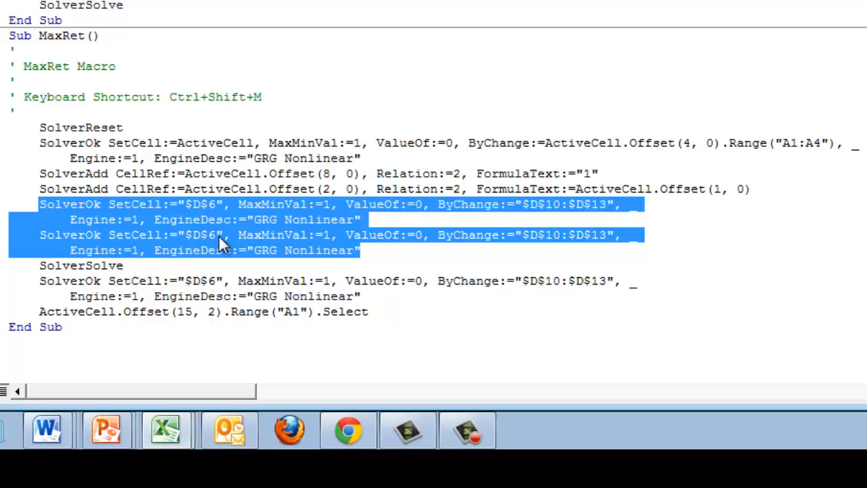
key("Delete")
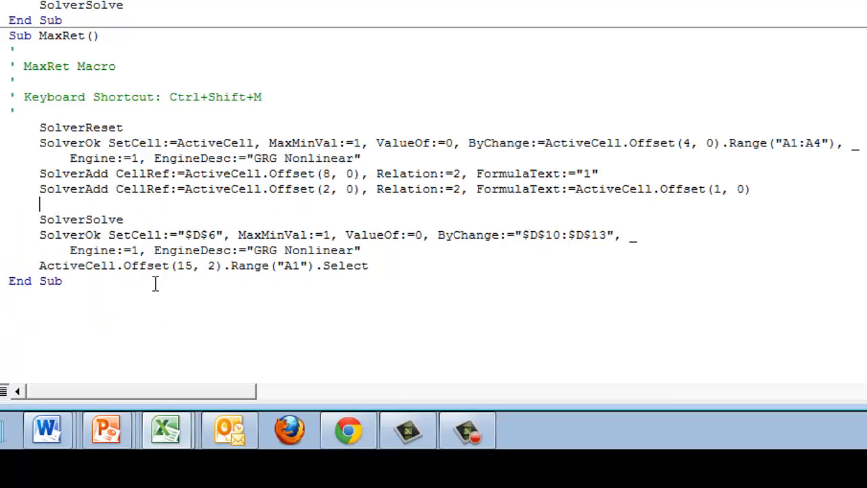
Step: Remove the blank line above the SolverSolve statement in the MaxRet macro
key("Delete")
key("Delete")
key("Delete")
key("Delete")
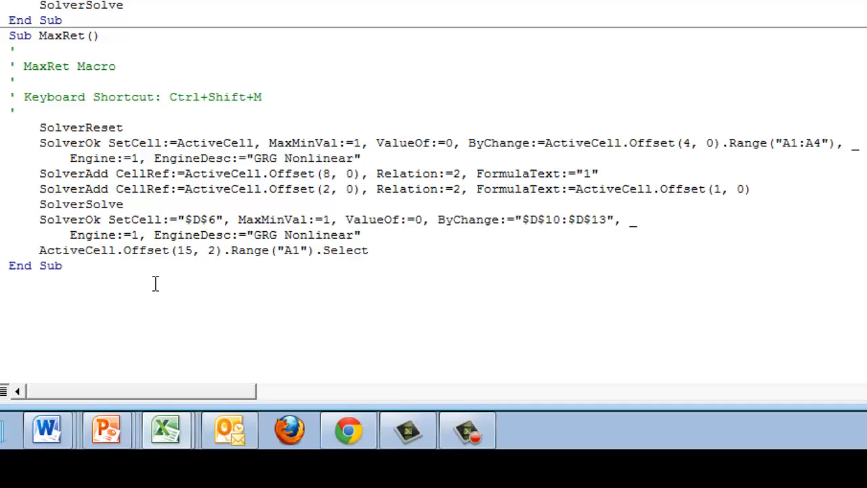
Step: Delete the SolverOk statement for $D$6 and the ActiveCell.Offset(15, 2).Range("A1").Select line that follow SolverSolve
key("shift+Down")
key("shift+Down")
key("shift+Down")
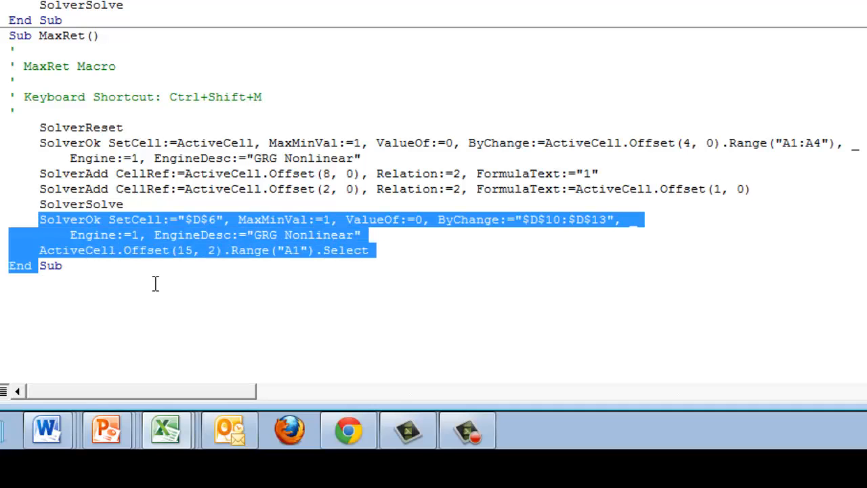
key("shift+Up")
key("shift+End")
key("Delete")
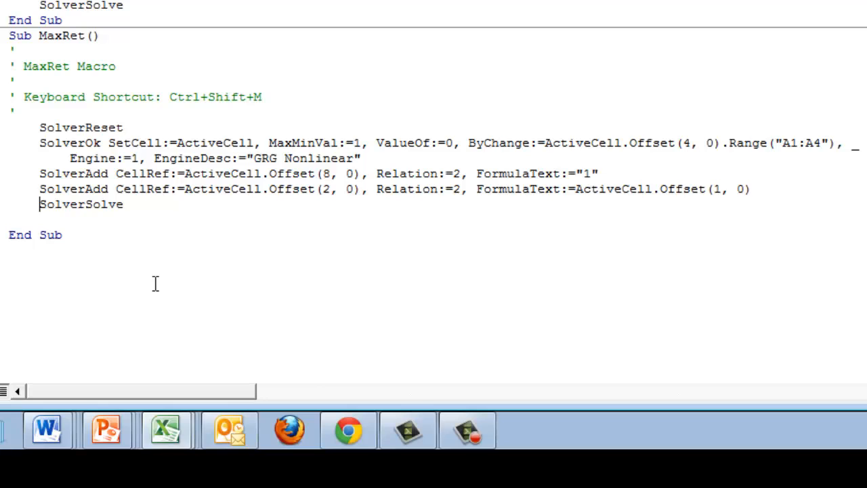
Step: Add the argument Userfinish:=True to the SolverSolve statement
left_click(155, 283)
key("End")
key("Up")
key("End")
type("U")
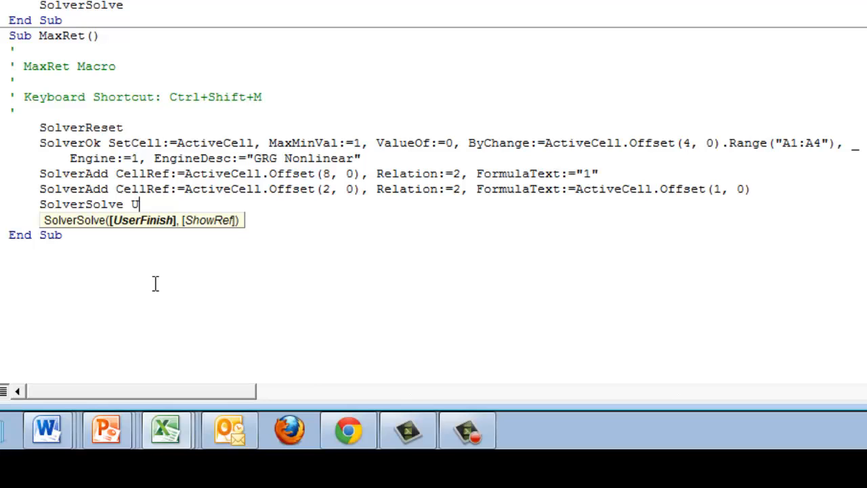
type("serfinish:")
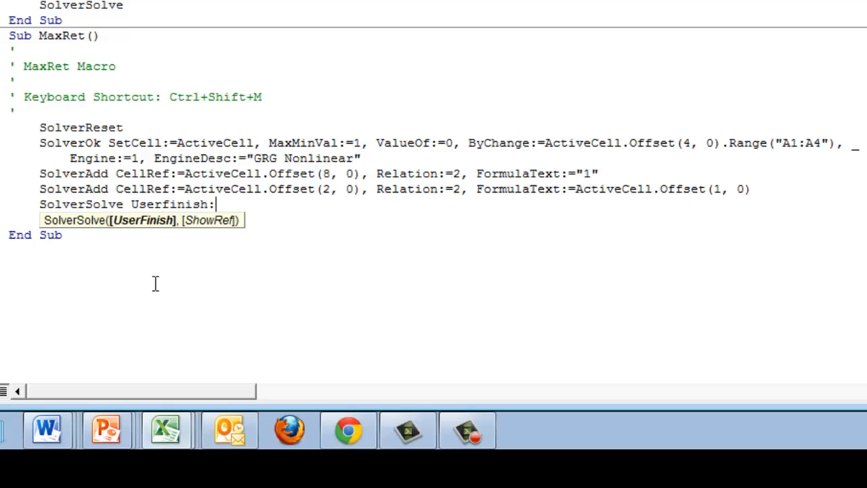
type("=True")
Step: Insert the statement SolverOptions AssumenonNeg:=False on a new line above SolverSolve
key("Home")
key("Return")
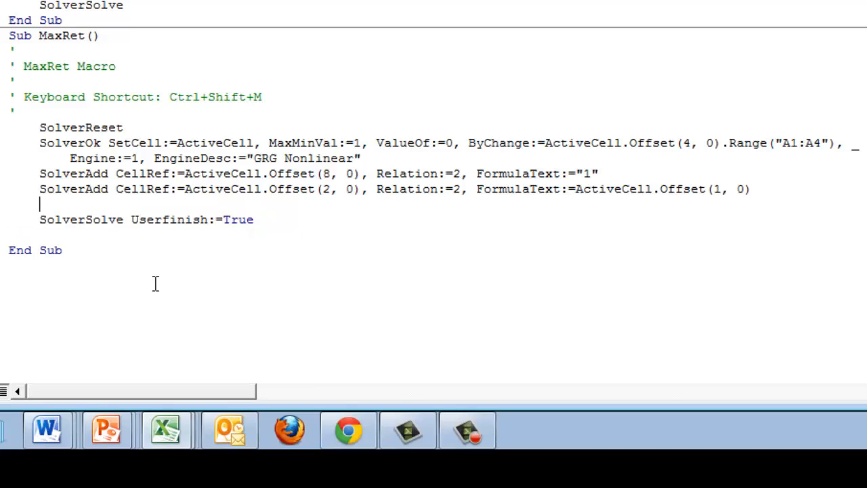
type("verOptions Asu")
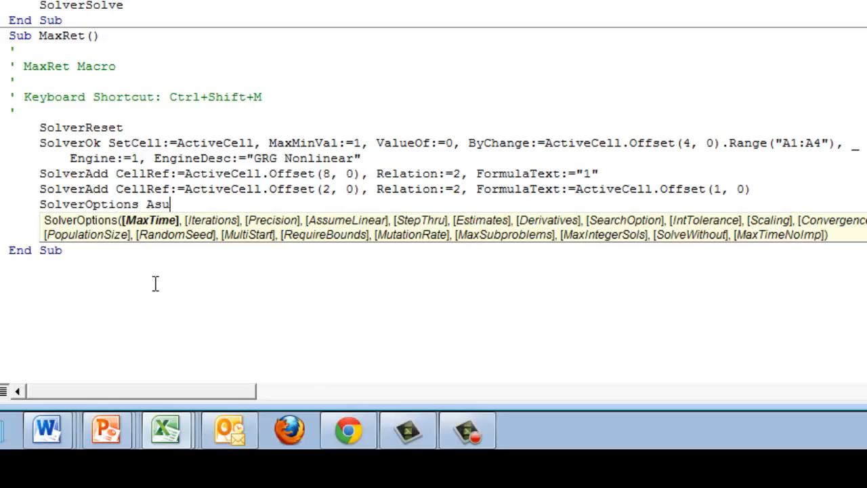
key("BackSpace")
type("sume")
type("nonNeg:=")
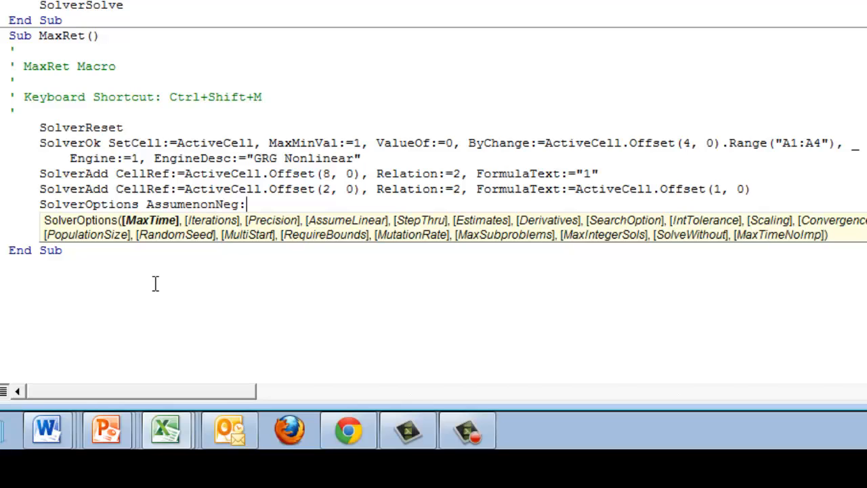
type("False")
key("BackSpace")
key("BackSpace")
key("BackSpace")
key("BackSpace")
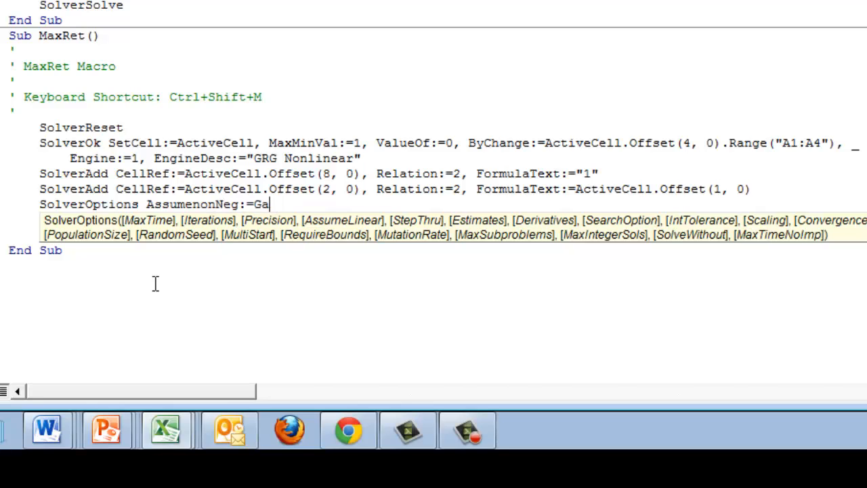
type("la")
key("BackSpace")
type("alse")
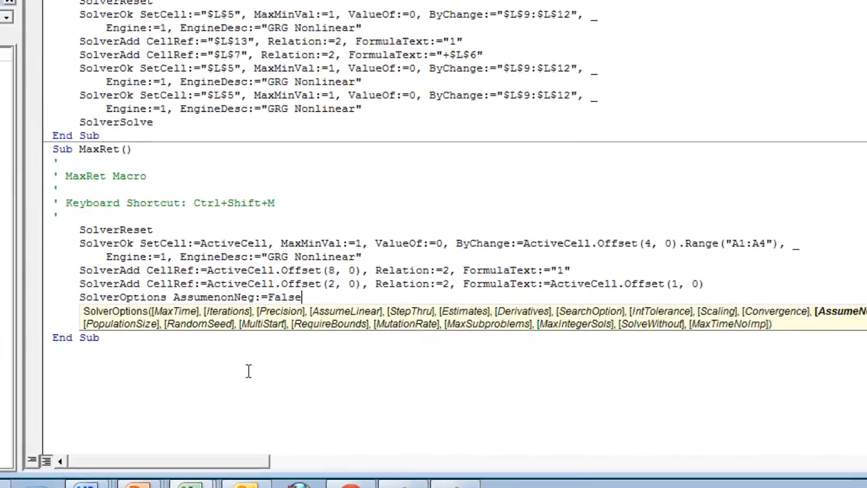
Step: Switch to the worksheet and examine the non-negative variables option in the Solver parameters, closing them without solving
key("alt+F11")
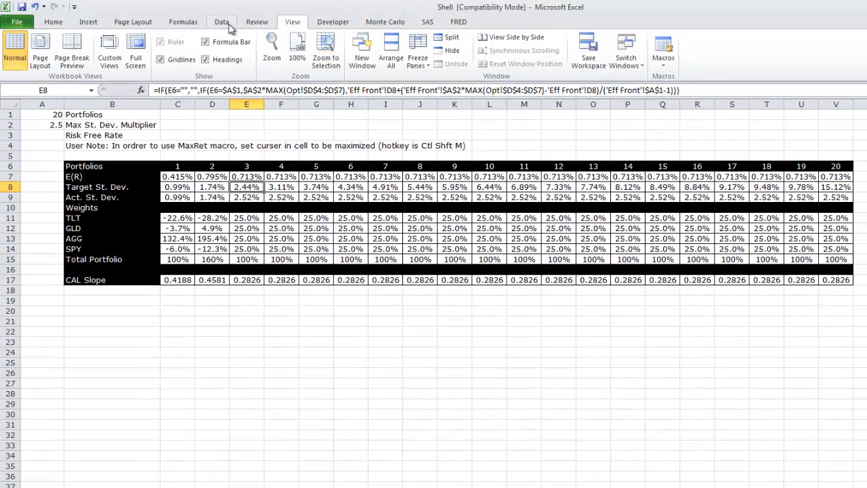
left_click(224, 21)
left_click(660, 52)
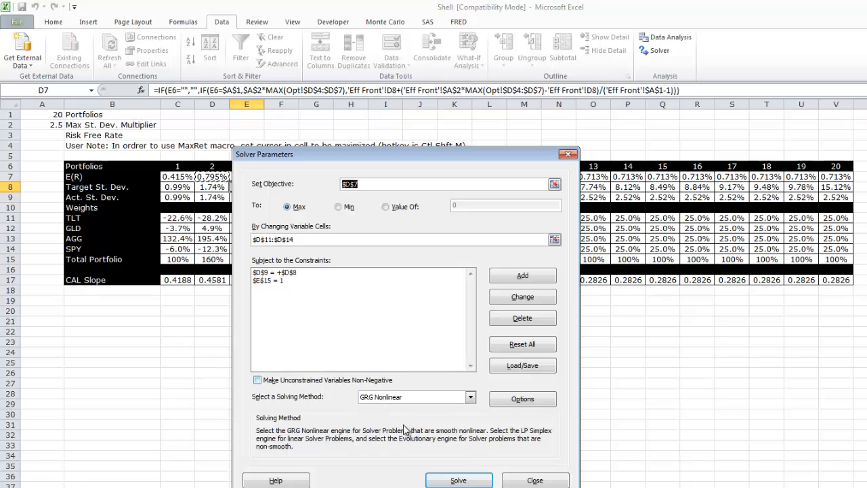
left_click(545, 479)
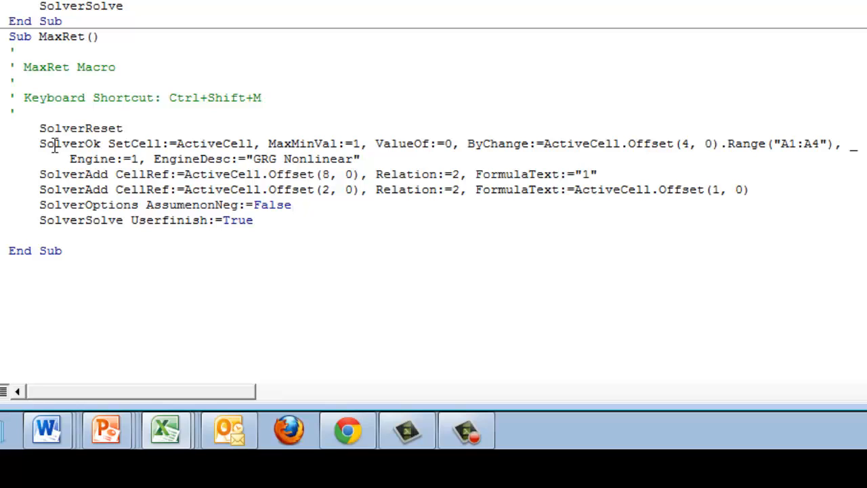
Step: Review SolverReset and the A1:A4 changing range in the macro, comparing it with portfolio 3's weights in E11:E14 of the worksheet
left_click_drag(42, 128, 151, 129)
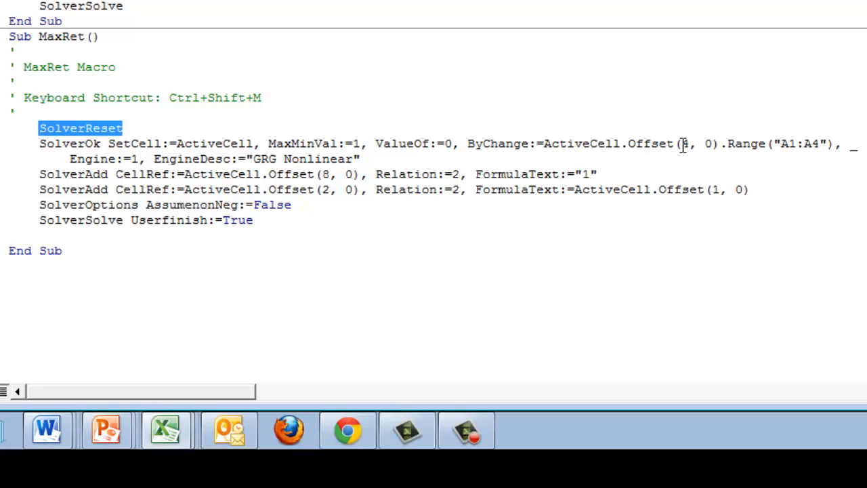
left_click_drag(781, 145, 820, 147)
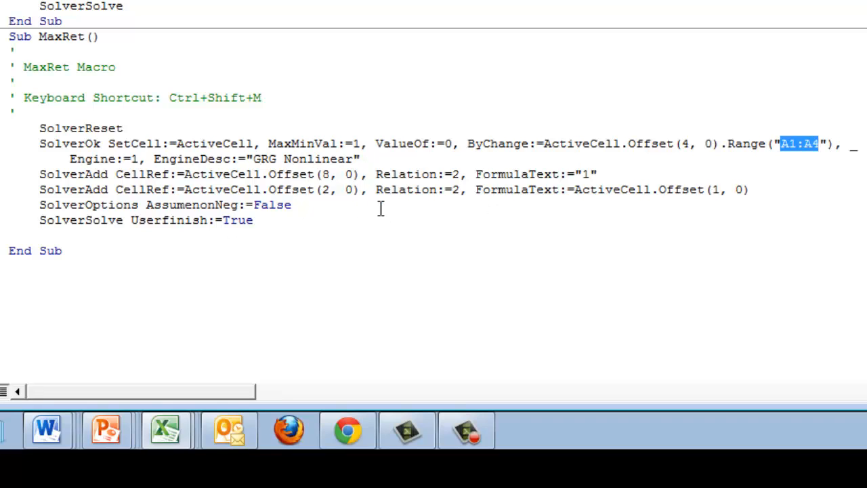
key("alt+Tab")
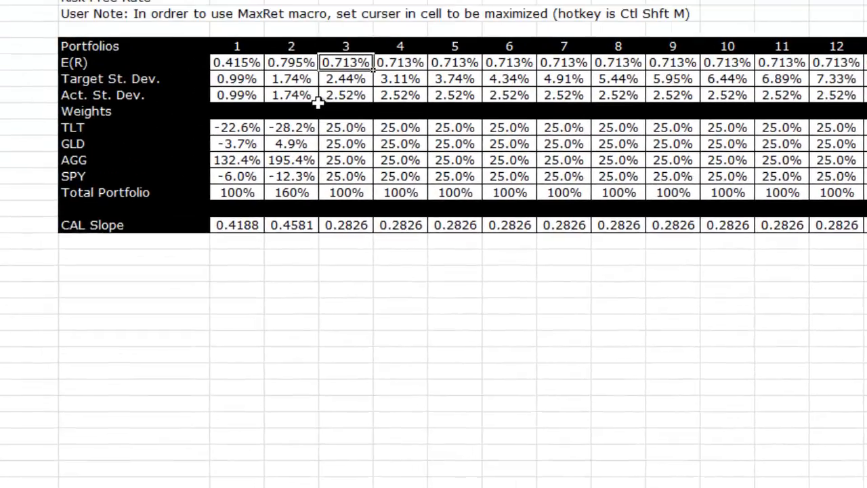
key("shift+Down")
key("shift+Down")
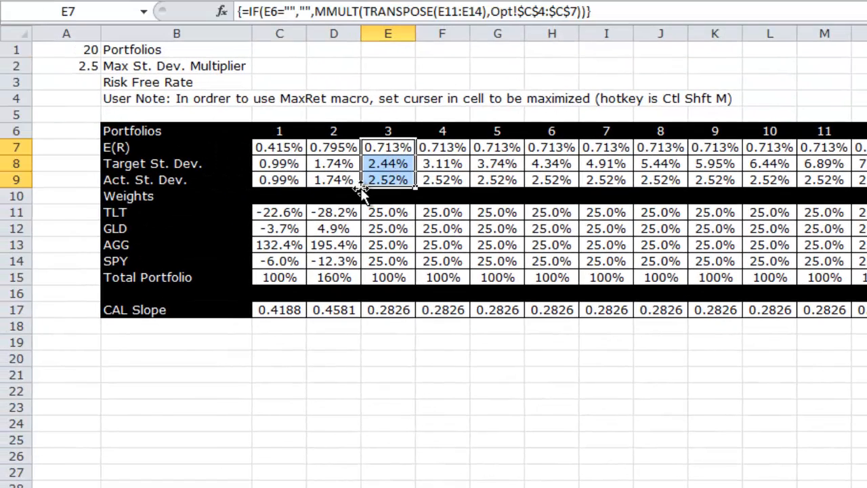
key("Down")
key("Down")
key("Down")
key("Down")
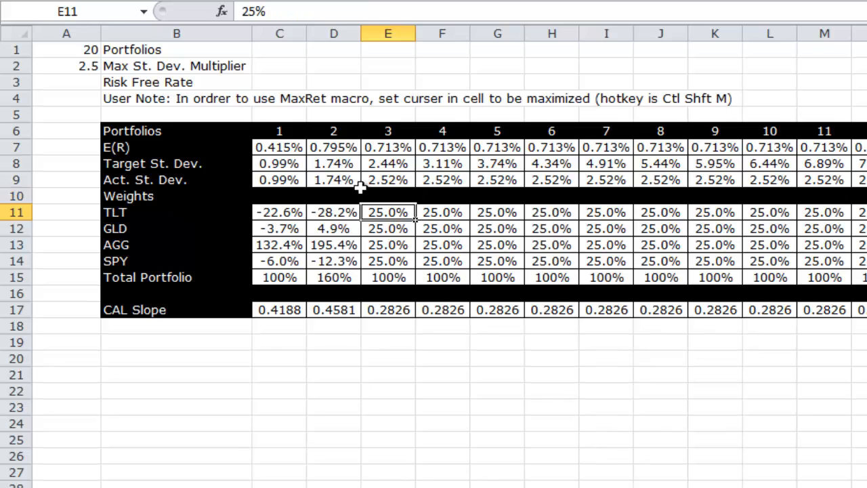
key("shift+Down")
key("shift+Down")
key("shift+Down")
key("alt+Tab")
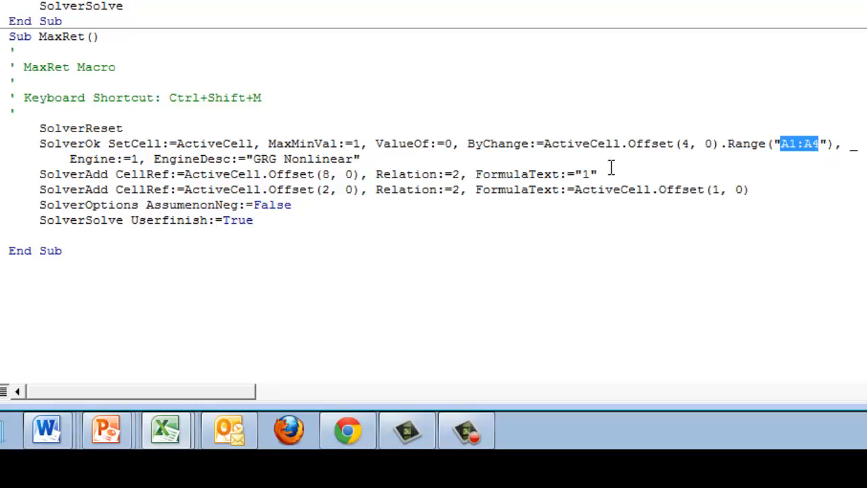
Step: Check the total constraint's row offset by tracing portfolio 3's column from E(R) in E7 to Total Portfolio in E15
key("alt+Tab")
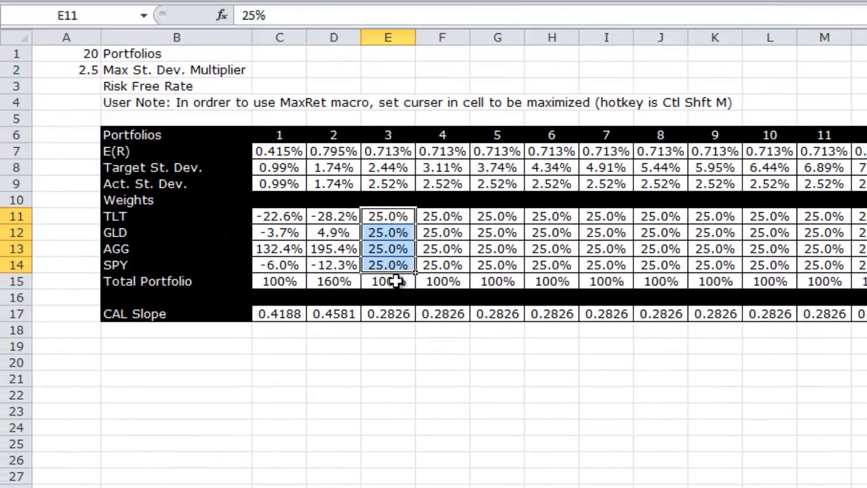
left_click(339, 153)
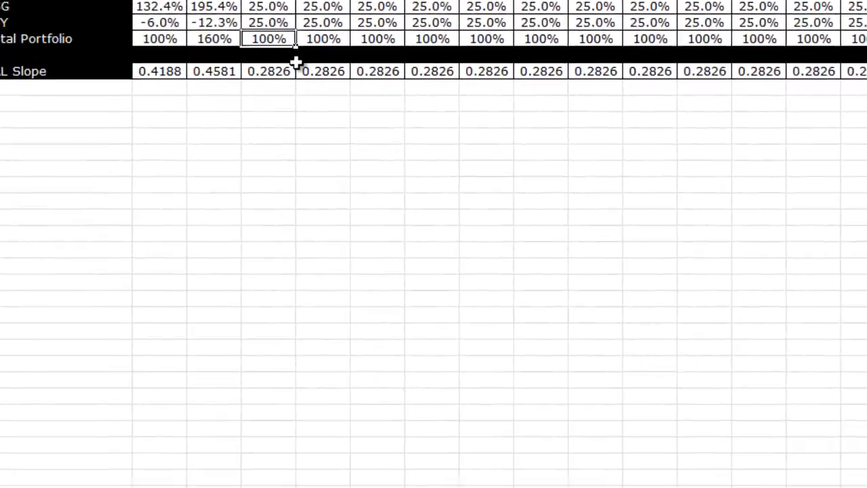
key("alt+Tab")
key("alt+Tab")
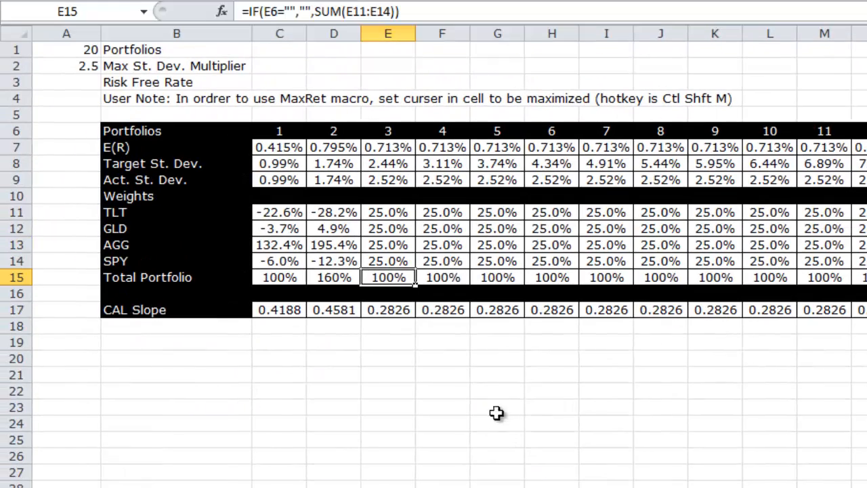
left_click(441, 91)
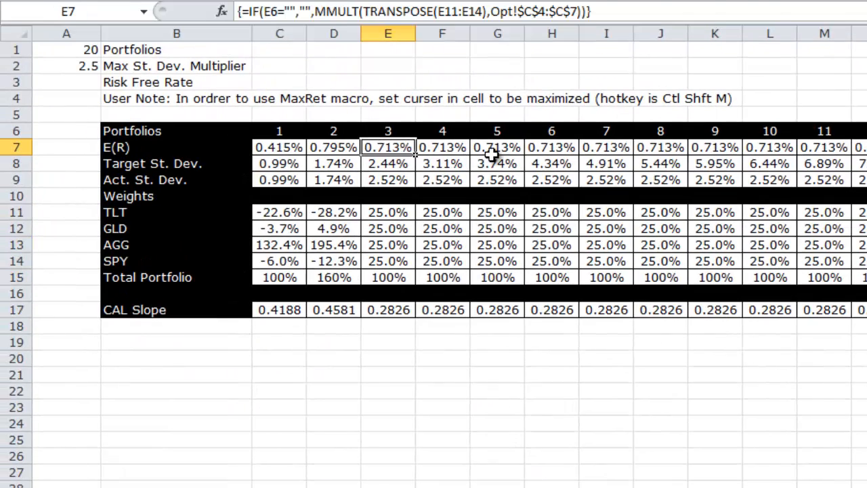
key("Down")
key("Down")
key("Down")
key("Down")
key("Down")
key("Down")
key("Down")
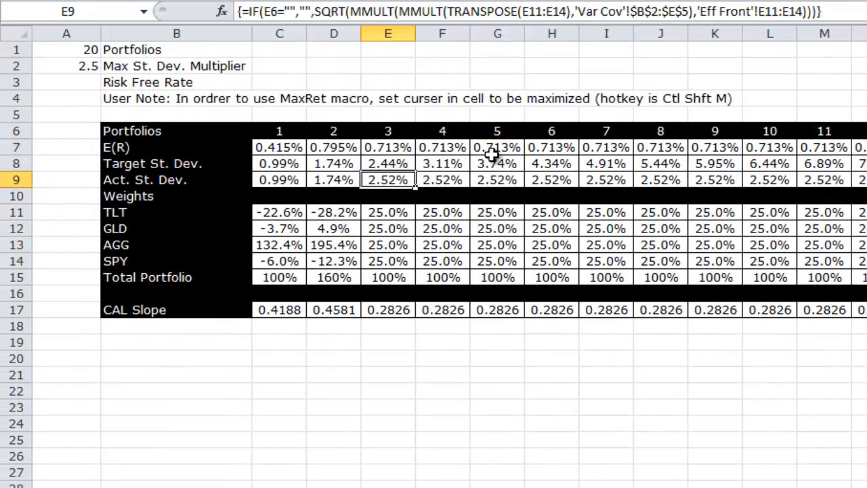
key("Down")
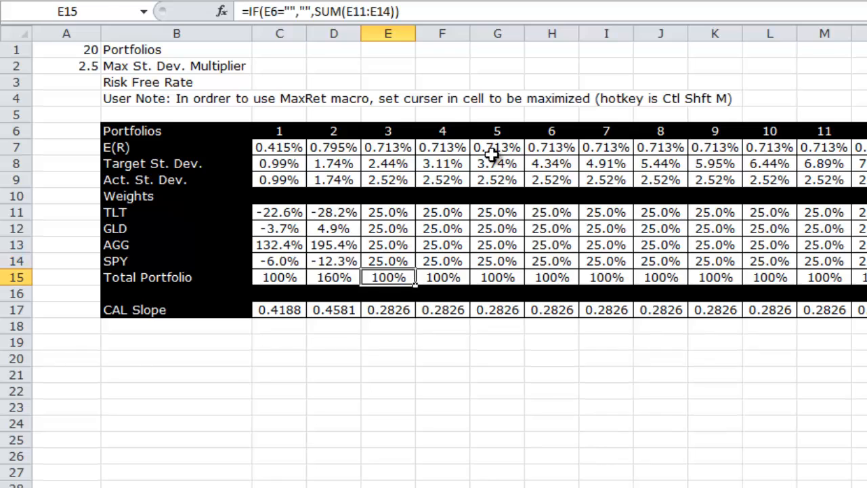
Step: Return to portfolio 3's E(R) cell and recount the rows through its weights down to Total Portfolio
key("Up")
key("Up")
key("Up")
key("Up")
key("Up")
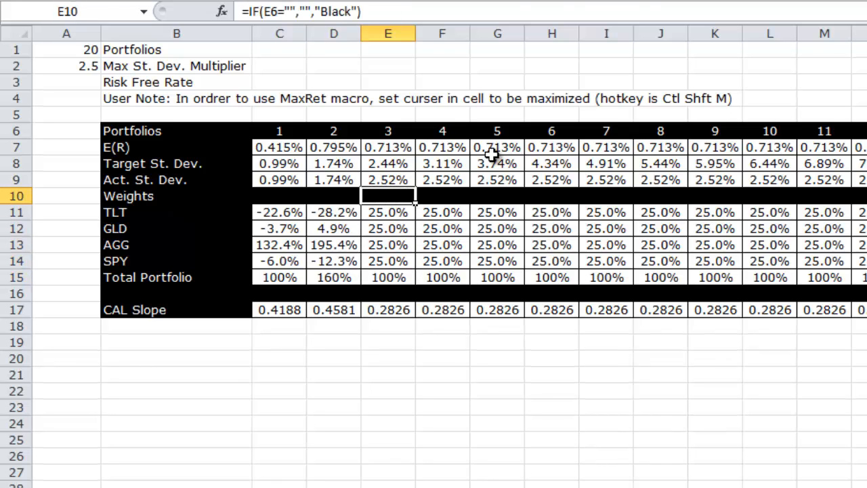
key("Up")
key("Up")
key("Up")
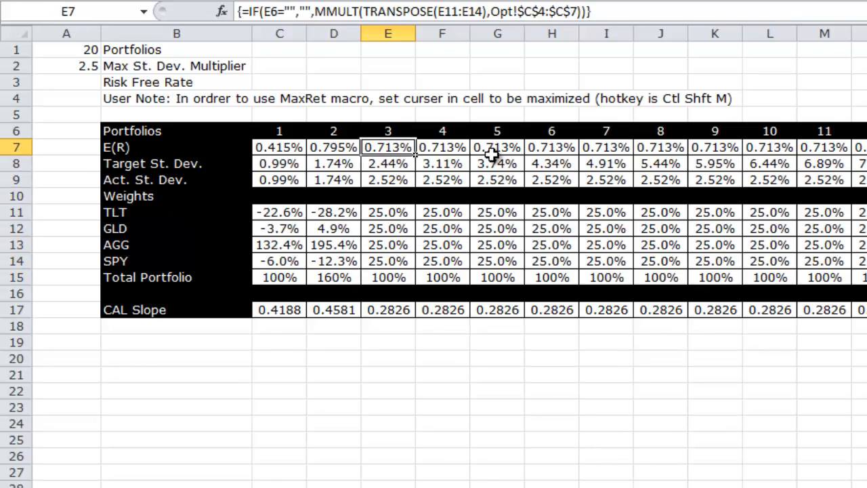
key("Down")
key("Down")
key("Down")
key("Down")
key("Down")
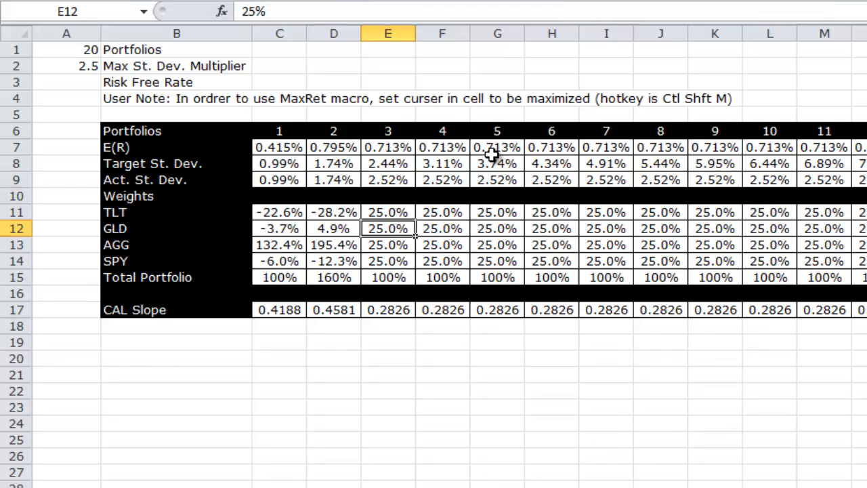
key("Down")
key("Down")
key("Down")
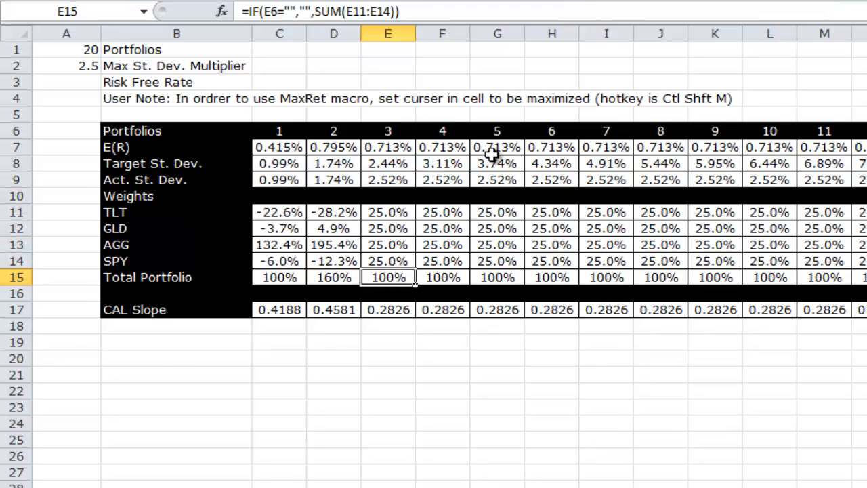
Step: Examine the formulas of portfolio 3's Total Portfolio and CAL Slope cells, E15 and E17
key("Down")
key("Down")
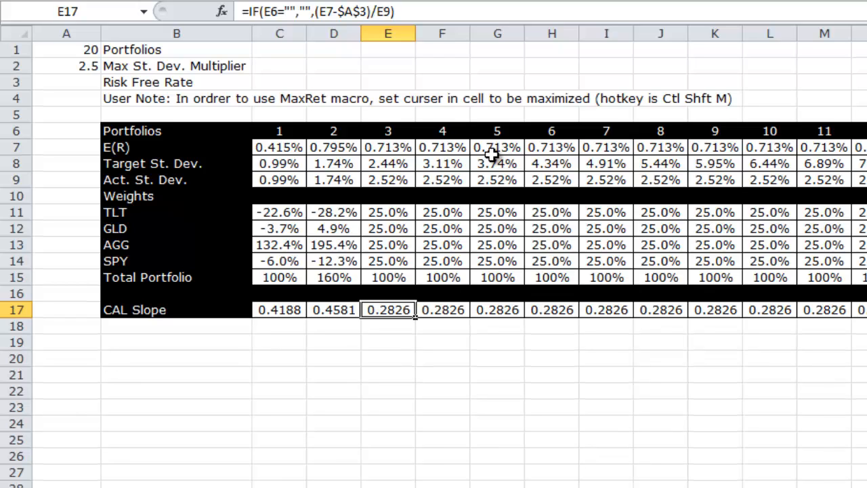
key("Up")
key("Up")
key("Down")
key("Down")
key("Up")
key("Up")
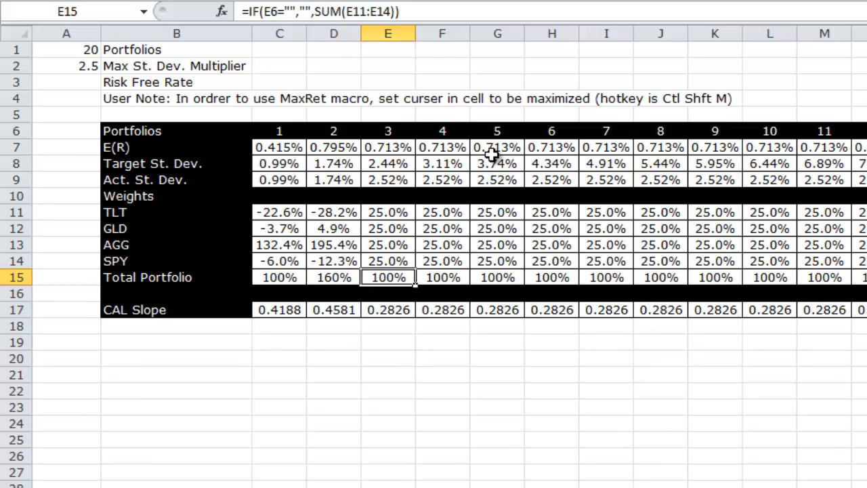
key("Down")
key("Down")
key("Up")
key("Up")
Step: Enter 100 in cell E18, directly below portfolio 3's CAL Slope
key("Down")
key("Down")
key("Down")
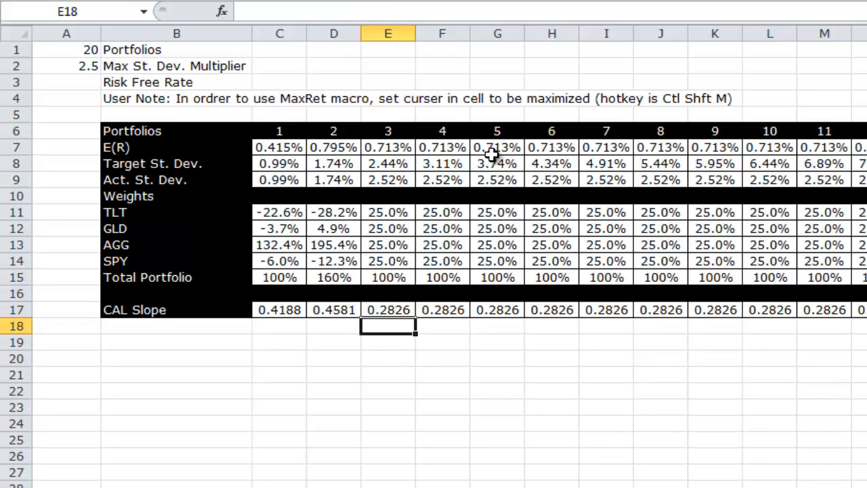
type("100")
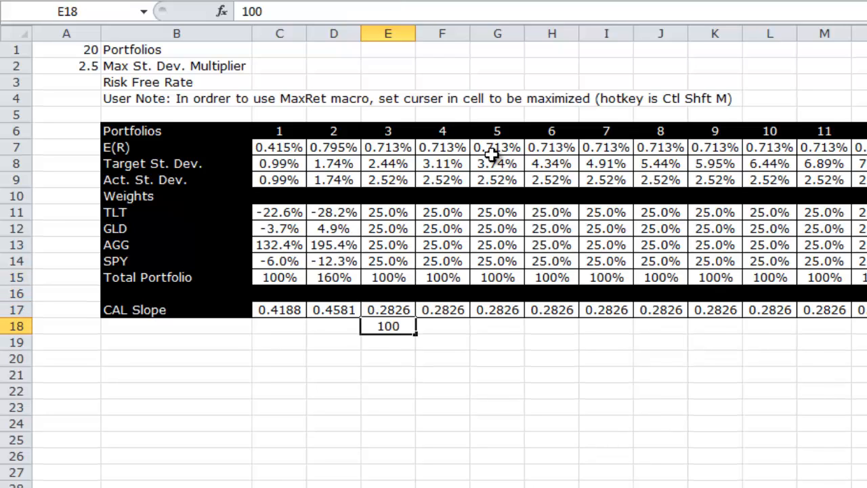
key("Up")
Step: Trace portfolio 3's column from E(R) in E7 down to E18 and compare it with the offsets in the MaxRet code
key("Up")
key("Up")
key("Up")
key("Up")
key("Up")
key("Up")
key("Up")
key("Up")
key("Up")
key("Up")
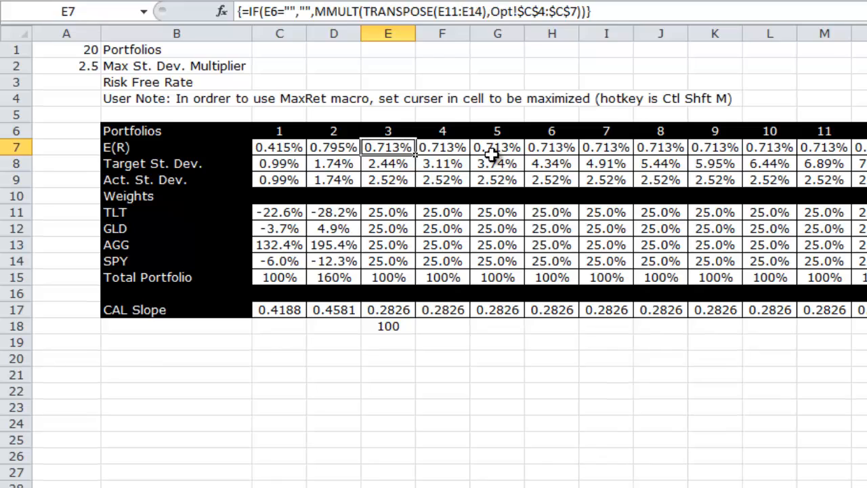
key("Down")
key("Down")
key("Down")
key("Down")
key("Down")
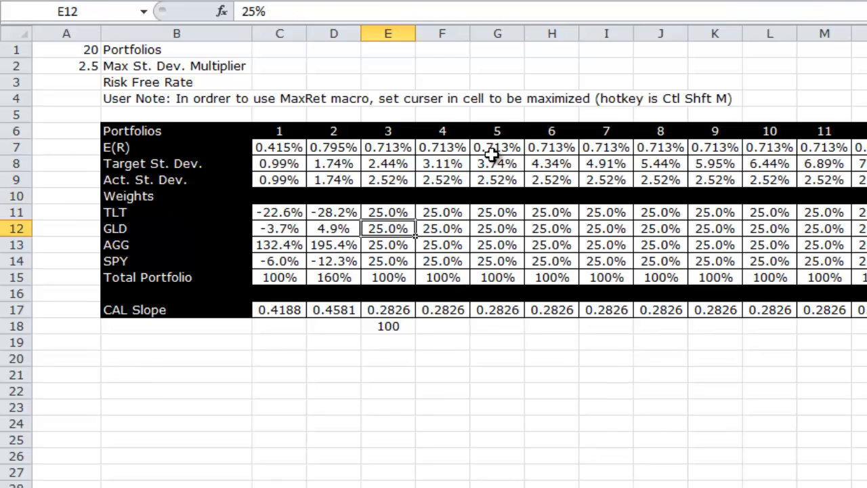
key("Down")
key("Down")
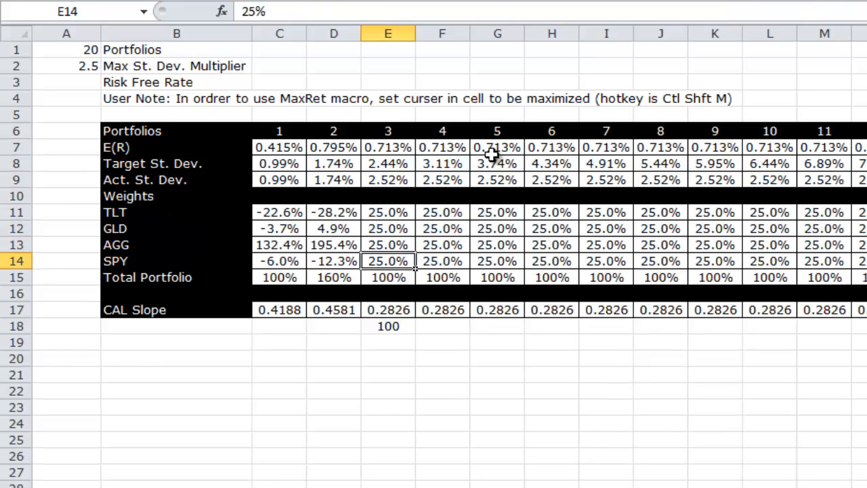
key("Down")
key("Down")
key("Down")
key("Down")
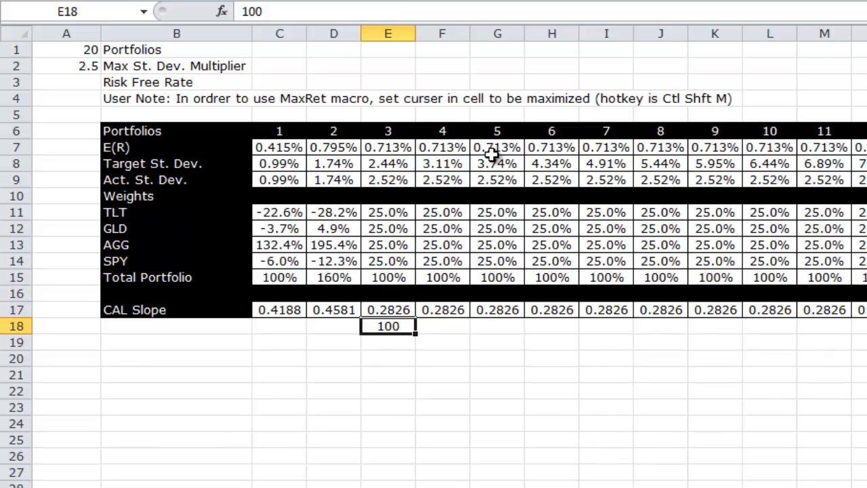
key("alt+F11")
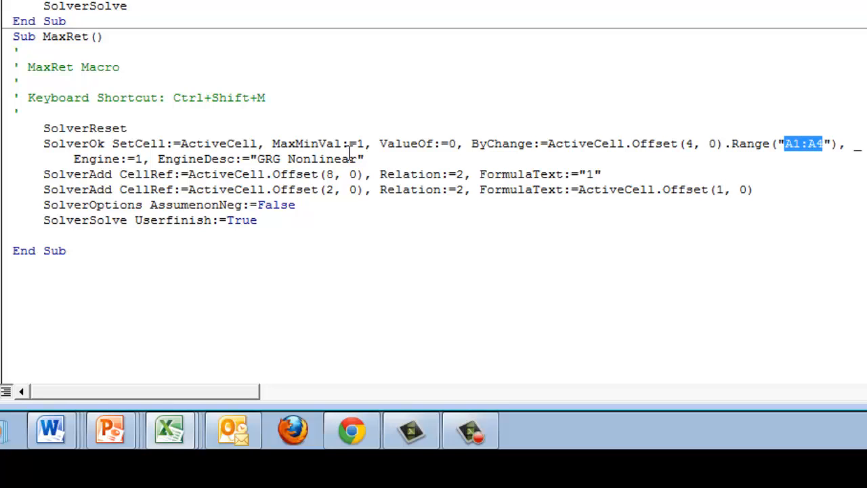
key("alt+F11")
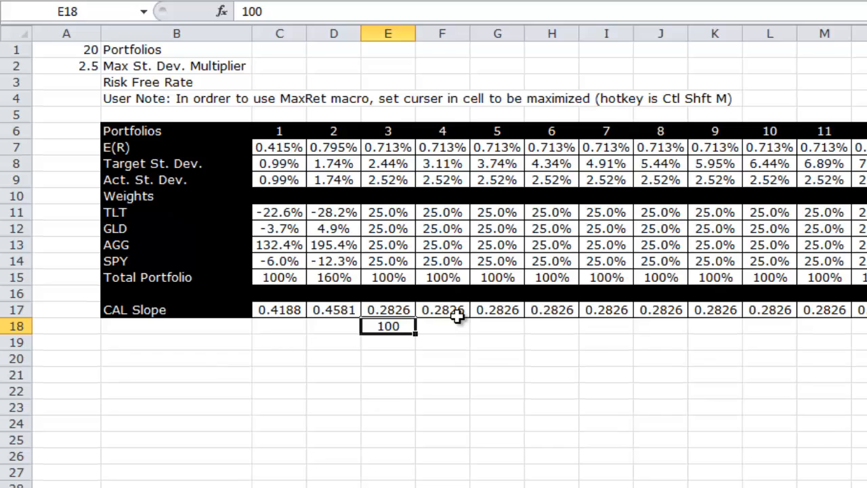
Step: Trace portfolio 2's column from E(R) in D7 down to D16 and return to D7
left_click(342, 153)
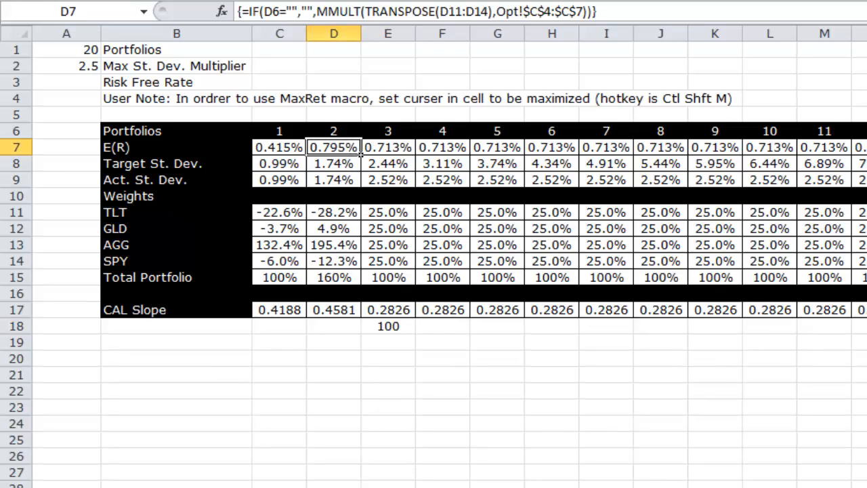
left_click(358, 198)
left_click(359, 262)
left_click(359, 294)
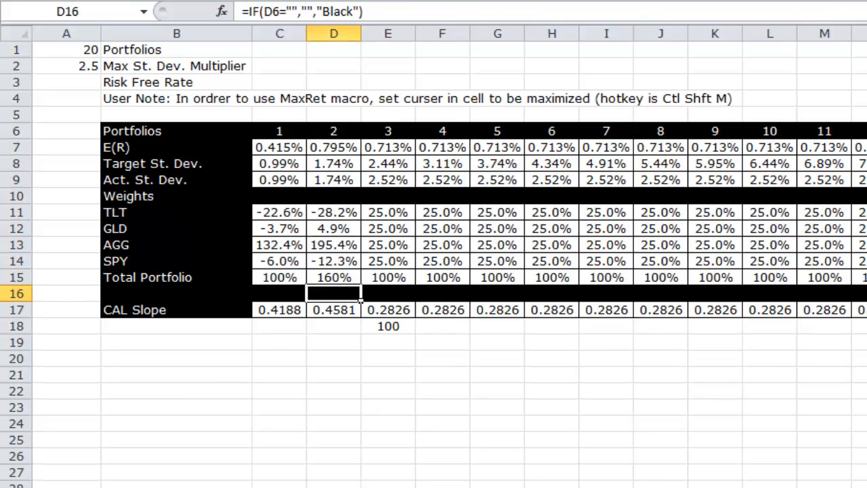
left_click(361, 252)
left_click(361, 180)
left_click(361, 154)
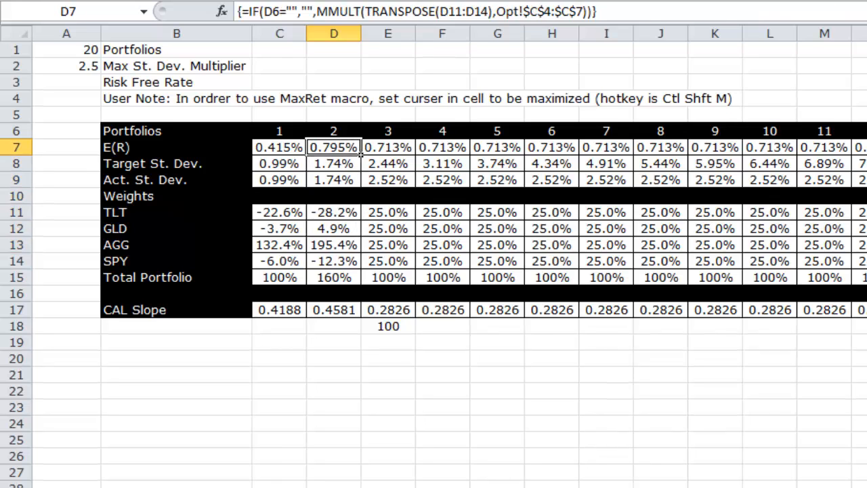
Step: Clear the 100 from cell E18 below portfolio 3's CAL Slope
left_click(361, 167)
left_click(361, 232)
left_click(361, 280)
left_click(410, 329)
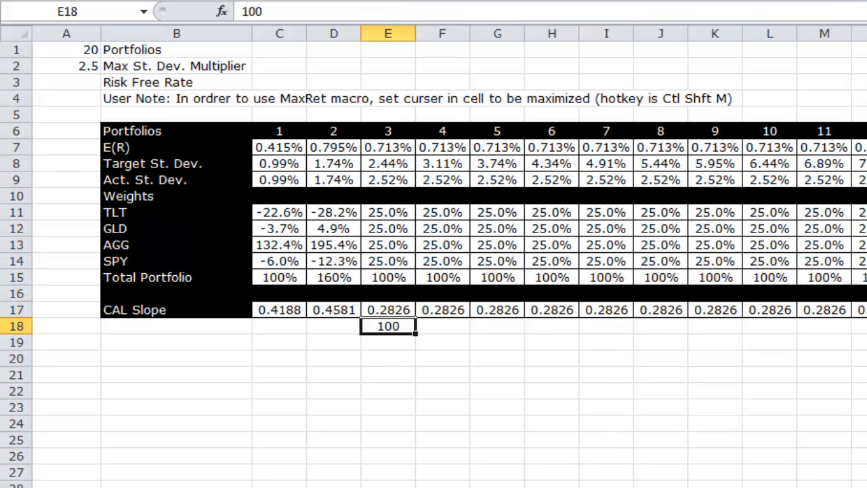
left_click(361, 328)
Step: Run the MaxRet macro on portfolio 2's E(R) cell, D7
left_click(361, 294)
left_click(361, 261)
left_click(361, 229)
left_click(361, 214)
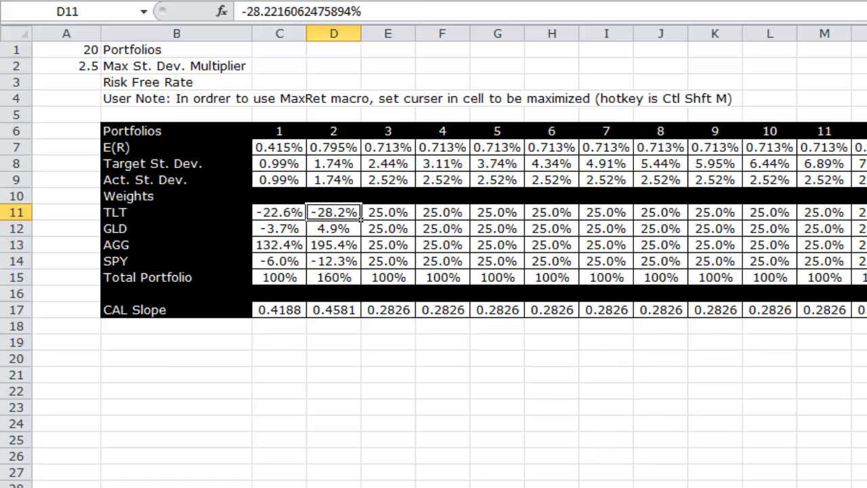
left_click(361, 154)
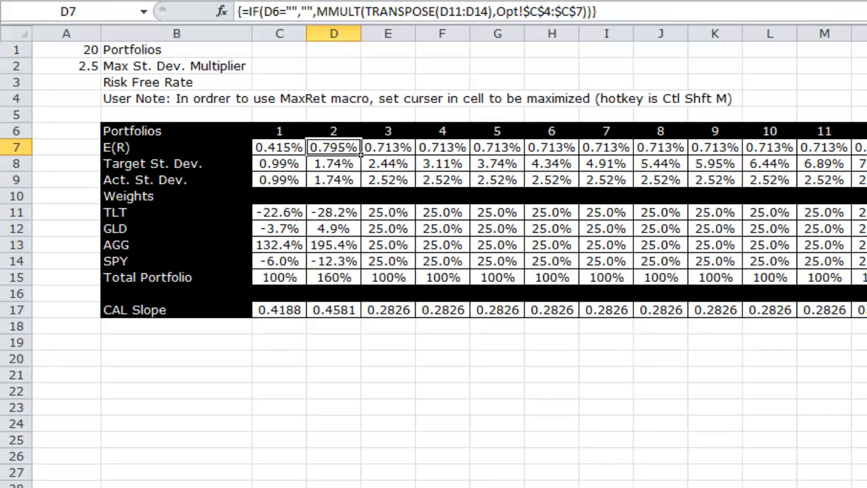
key("ctrl+shift+m")
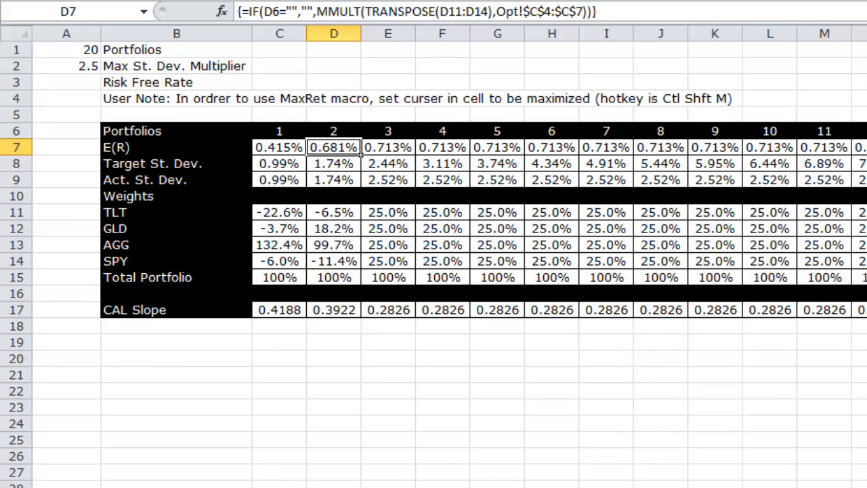
Step: Check portfolio 2's Total Portfolio in D15 and compare its actual and target standard deviations in D9 and D8
key("Down")
key("Down")
key("Down")
key("Down")
key("Down")
key("Down")
key("Down")
key("Down")
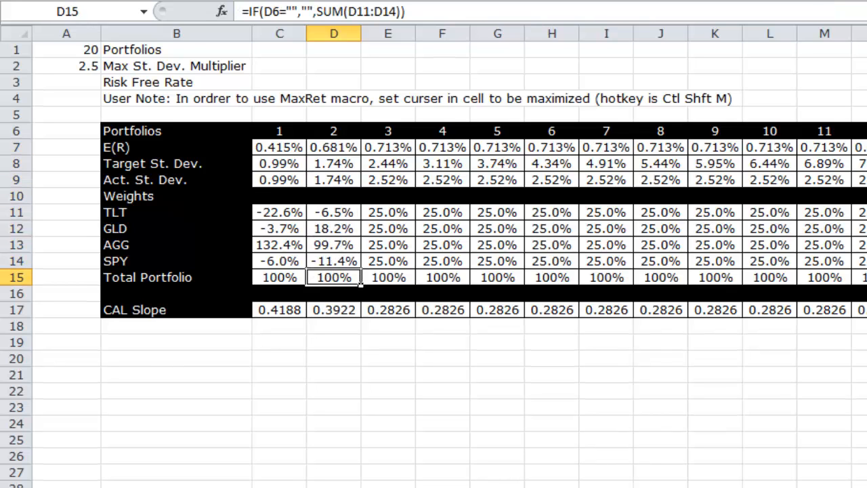
key("Up")
key("Up")
key("Up")
key("Up")
key("Up")
key("Up")
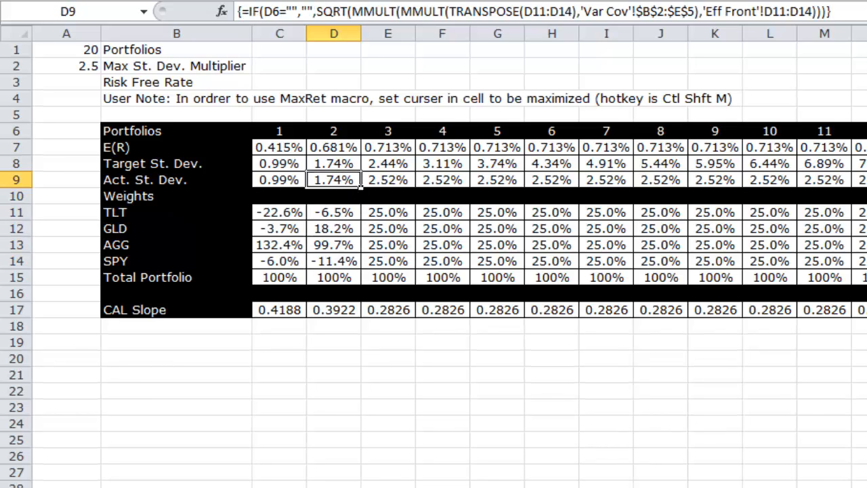
key("Up")
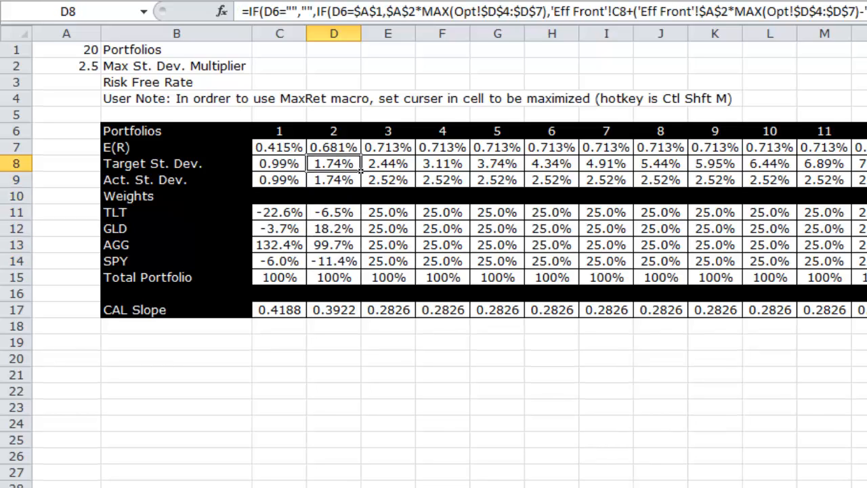
key("Up")
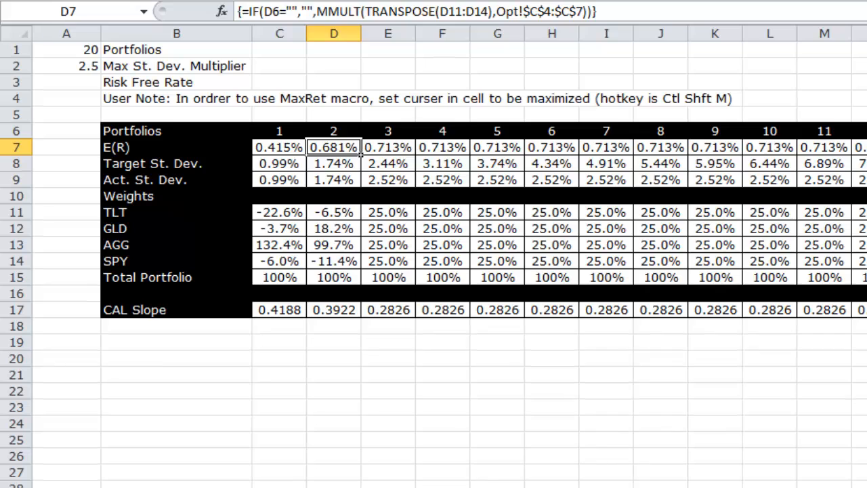
Step: Highlight the E(R) cells from portfolio 3's E7 across the remaining portfolios, and leave the active cell at E18
key("Right")
key("Right")
key("Right")
key("Left")
key("Left")
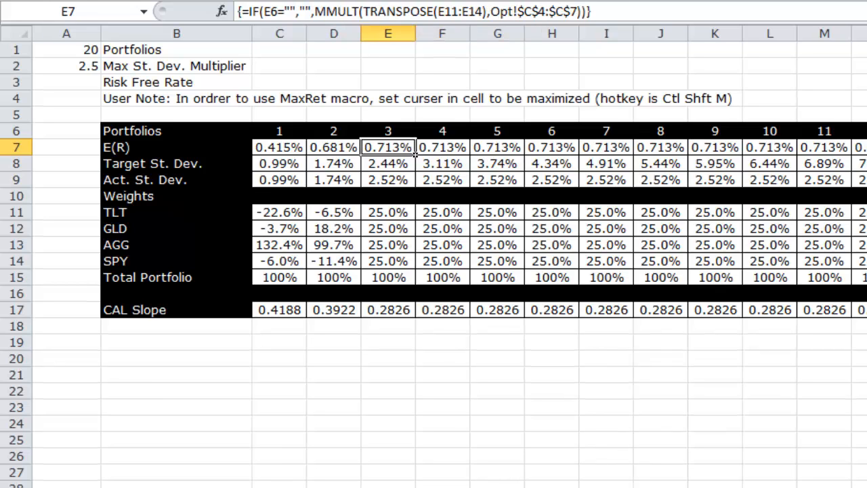
key("shift+Right")
key("shift+Right")
key("shift+Right")
key("shift+Right")
key("shift+Right")
key("shift+Right")
key("shift+Right")
key("shift+Right")
key("shift+Right")
key("shift+Right")
key("shift+Right")
key("shift+Right")
key("shift+Right")
key("shift+Right")
key("shift+Right")
key("shift+Right")
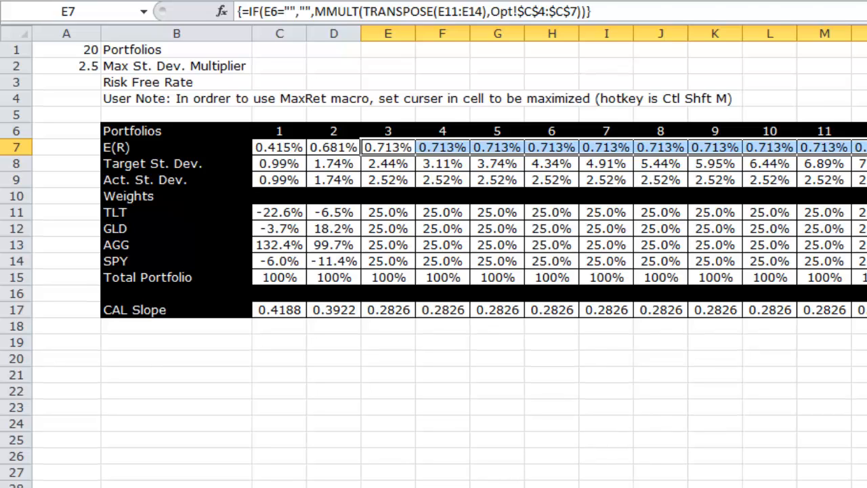
key("Down")
key("Down")
key("Down")
key("Down")
key("Down")
key("Down")
key("Down")
key("Down")
key("Down")
key("Down")
key("Down")
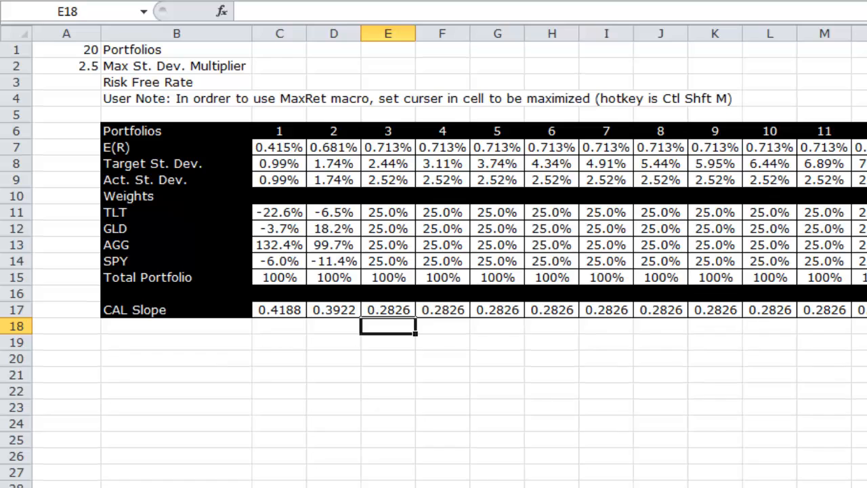
Step: Switch to the completed version of the portfolio worksheet and go to its E(R) row
key("alt+Tab")
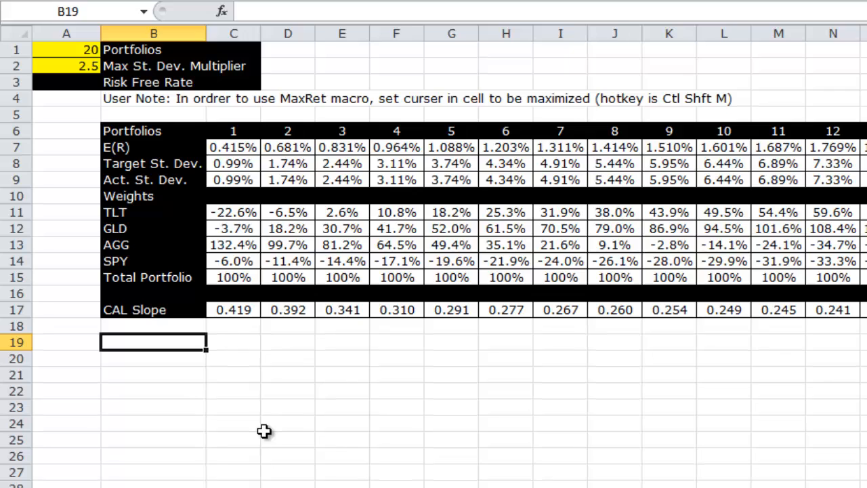
key("Up")
key("Up")
key("Up")
key("Up")
key("Up")
key("Up")
key("Up")
key("Up")
key("Up")
key("Up")
key("Up")
key("Up")
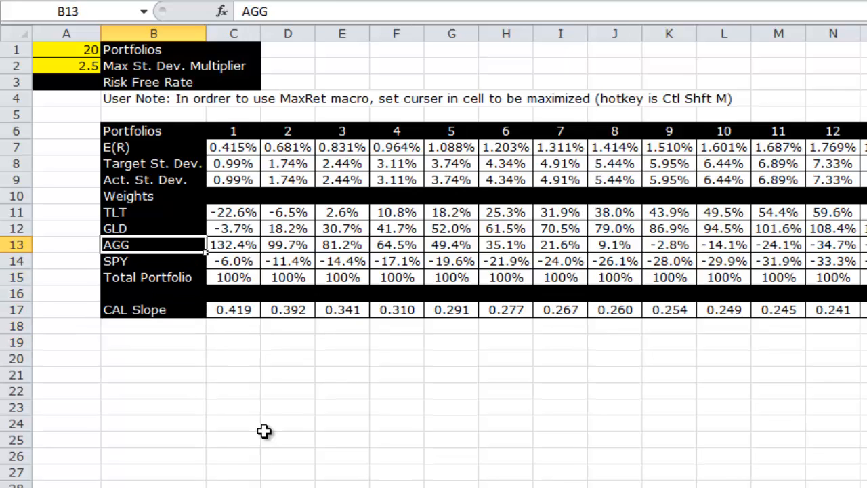
Step: Examine the optimized E(R) cells along row 7 across the portfolios, returning to portfolio 8's cell J7
key("Right")
key("Right")
key("Right")
key("Right")
key("Right")
key("Right")
key("Right")
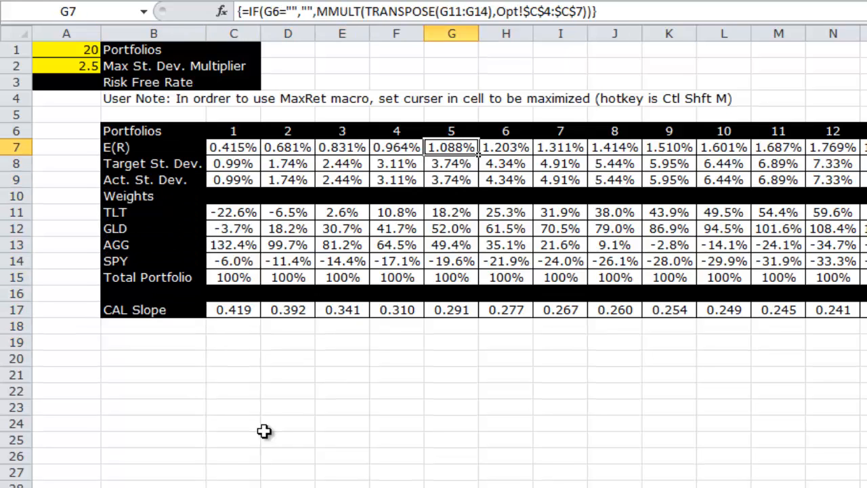
key("Right")
key("Right")
key("Right")
key("Right")
key("Right")
key("Right")
key("Right")
key("Right")
key("Right")
key("Right")
key("Right")
key("Right")
key("Right")
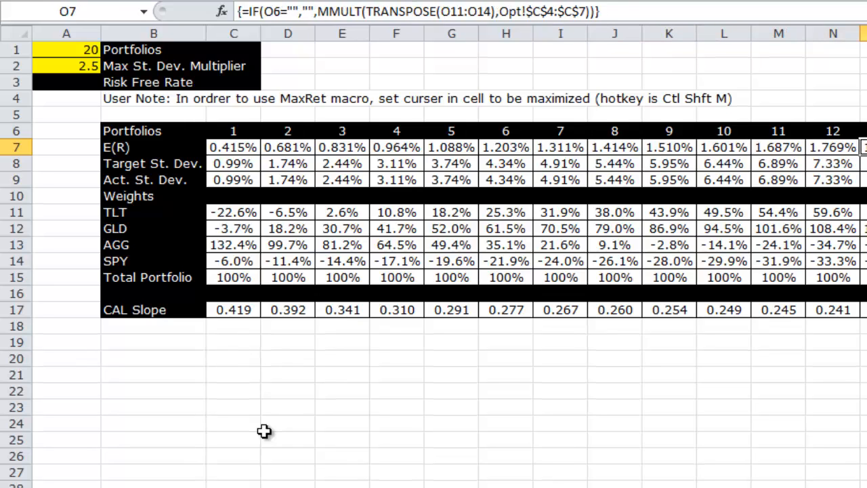
key("Left")
key("Left")
key("Left")
key("Left")
key("Left")
key("Left")
key("Left")
key("Left")
key("Left")
key("Left")
key("Left")
key("Left")
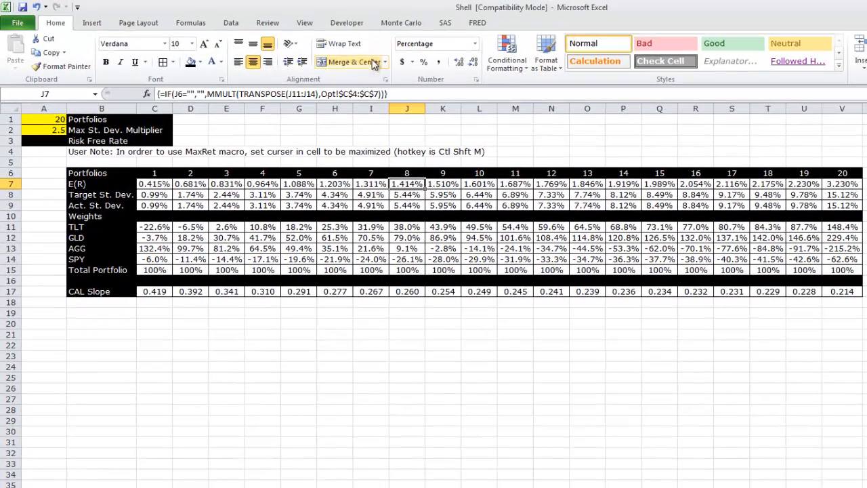
Step: Open the MaxRet macro's code for editing from the list of available macros
left_click(310, 24)
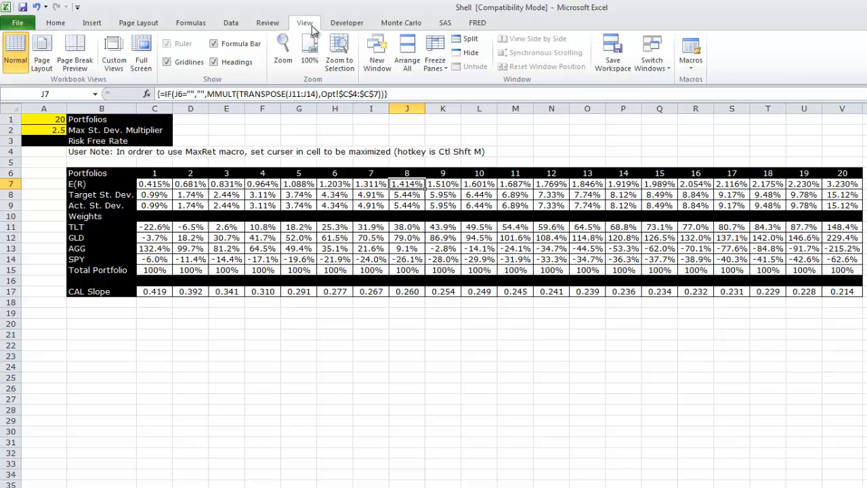
left_click(691, 68)
left_click(715, 84)
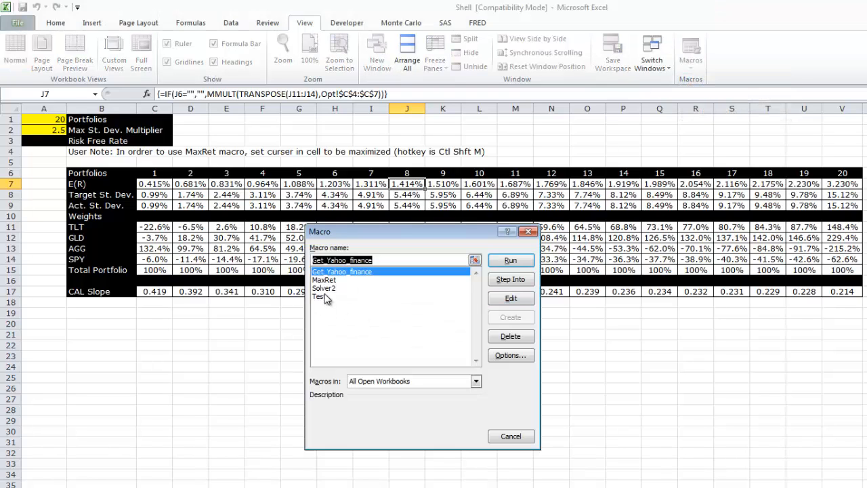
left_click(327, 280)
left_click(514, 300)
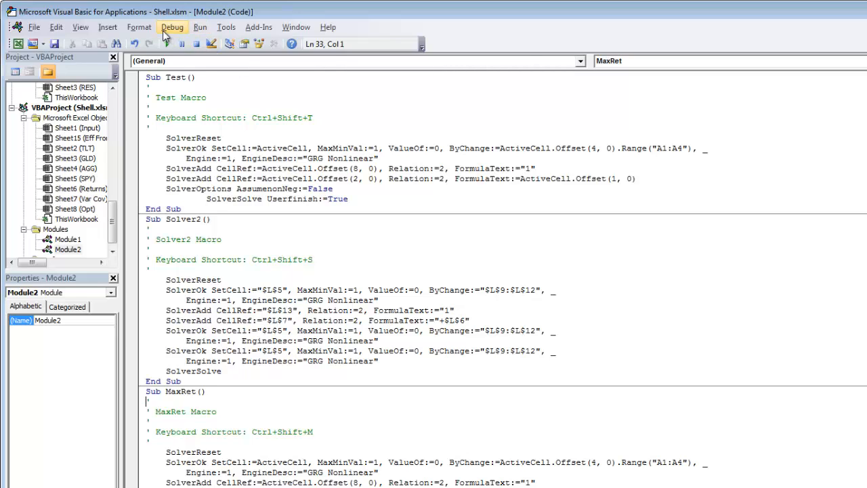
Step: Check that Solver is enabled in the VBA project's references and return to the worksheet
left_click(226, 27)
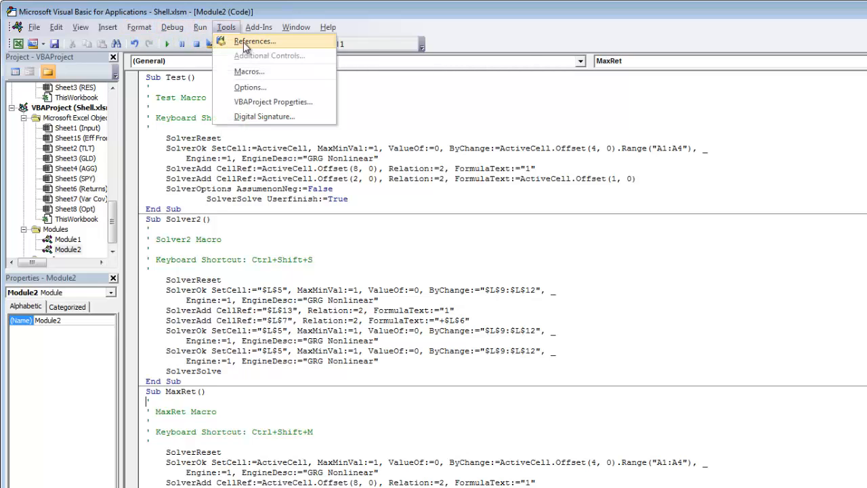
left_click(245, 42)
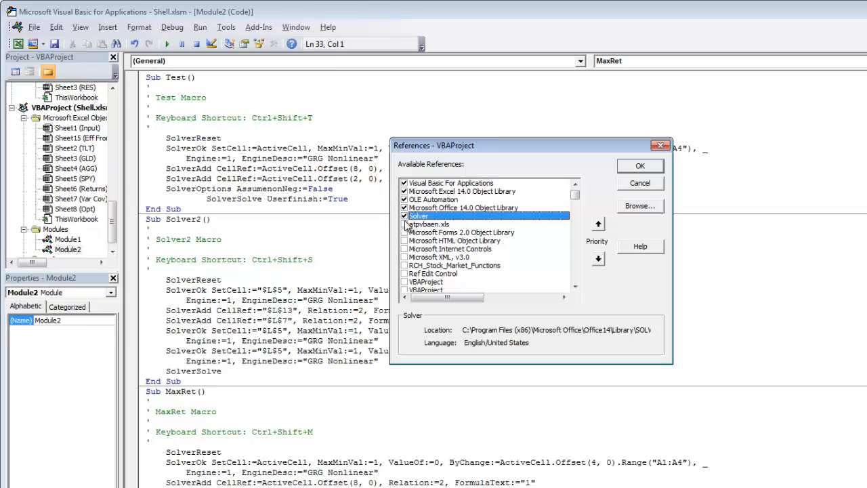
left_click(637, 170)
key("alt+F11")
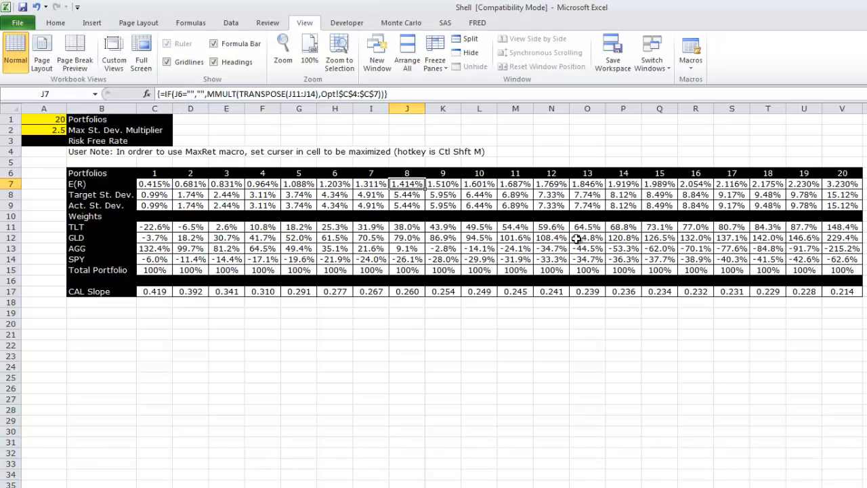
Step: Select cell B18 below the CAL Slope label and review the Capital Allocation Line slide before returning to the Eff Front sheet
left_click(443, 347)
left_click(126, 312)
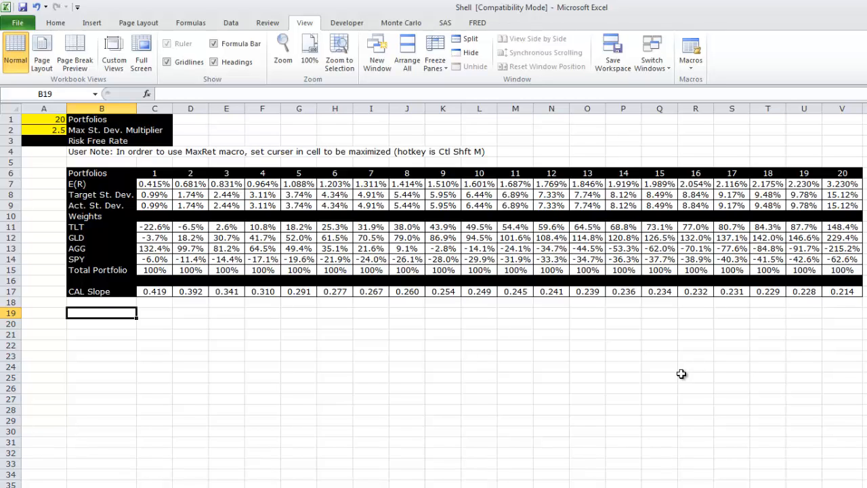
key("alt+Tab")
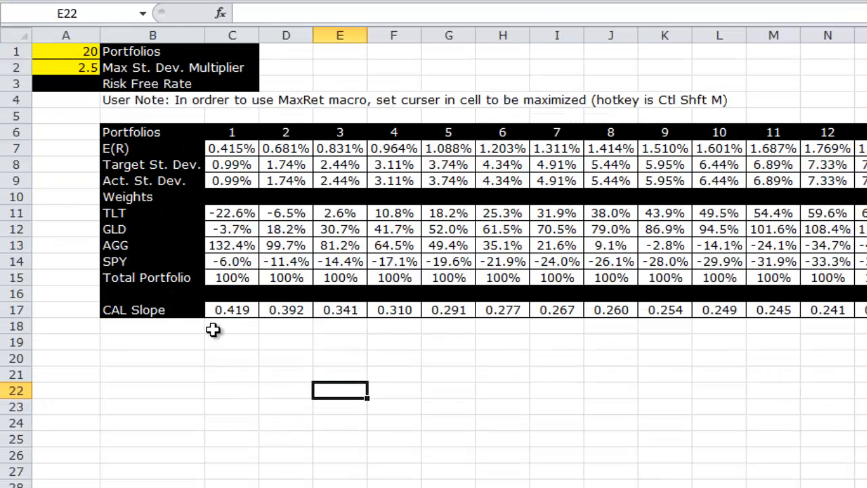
left_click(192, 331)
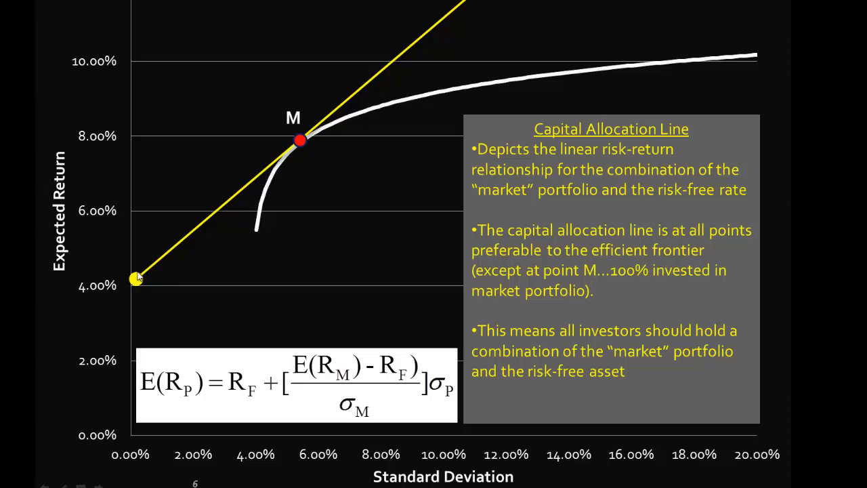
key("alt+Tab")
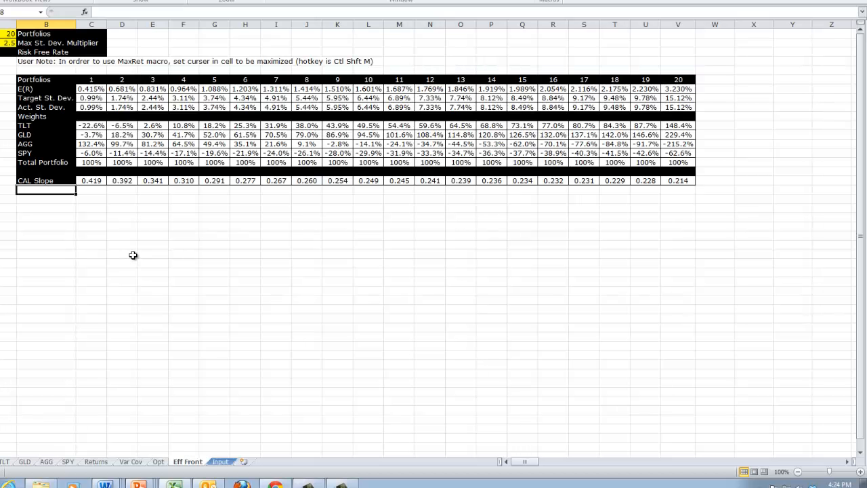
Step: Insert a new worksheet and name it RF
left_click(244, 461)
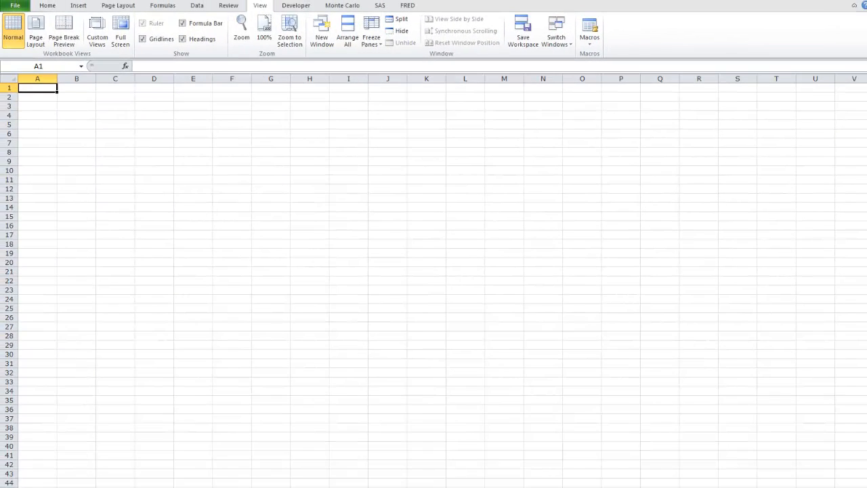
double_click(317, 487)
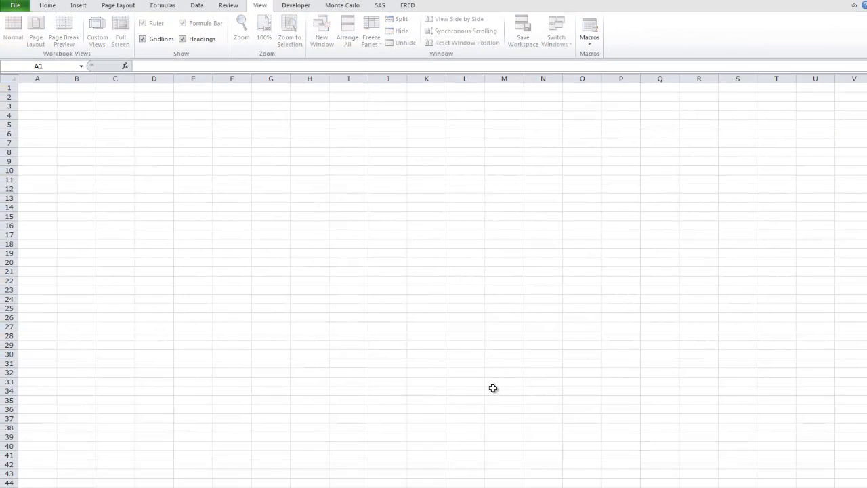
left_click(81, 189)
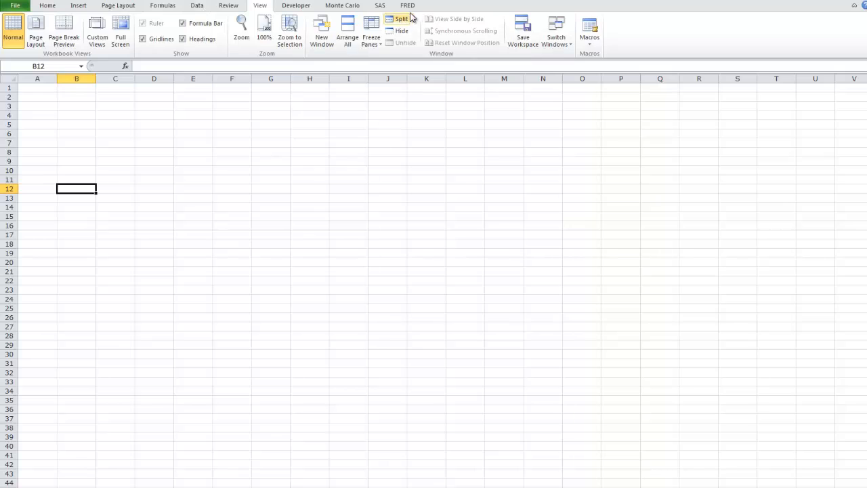
left_click(407, 5)
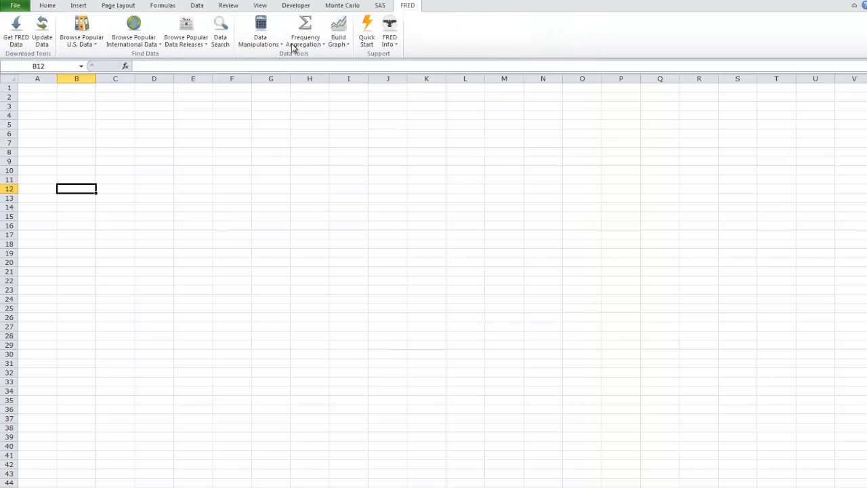
left_click(184, 45)
mouse_move(221, 233)
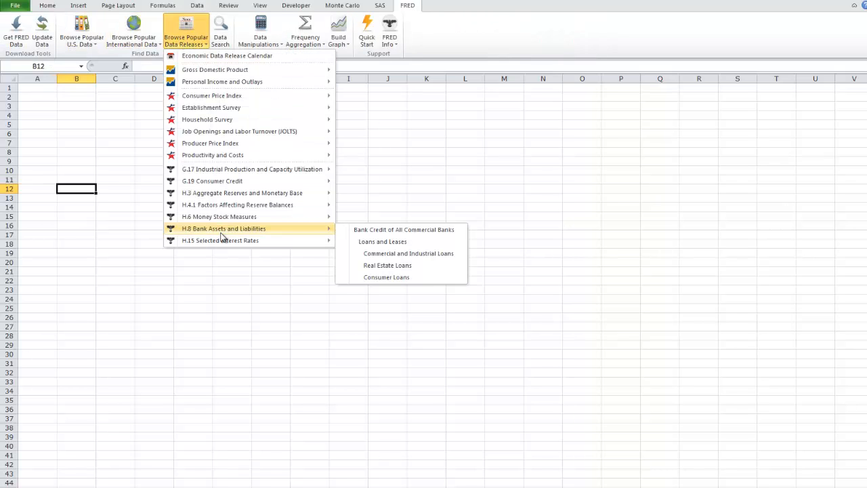
mouse_move(251, 241)
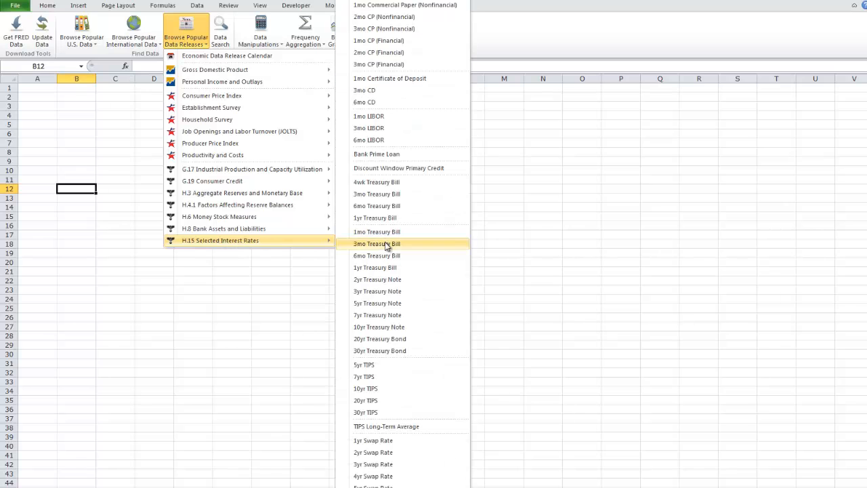
left_click(390, 338)
left_click(466, 301)
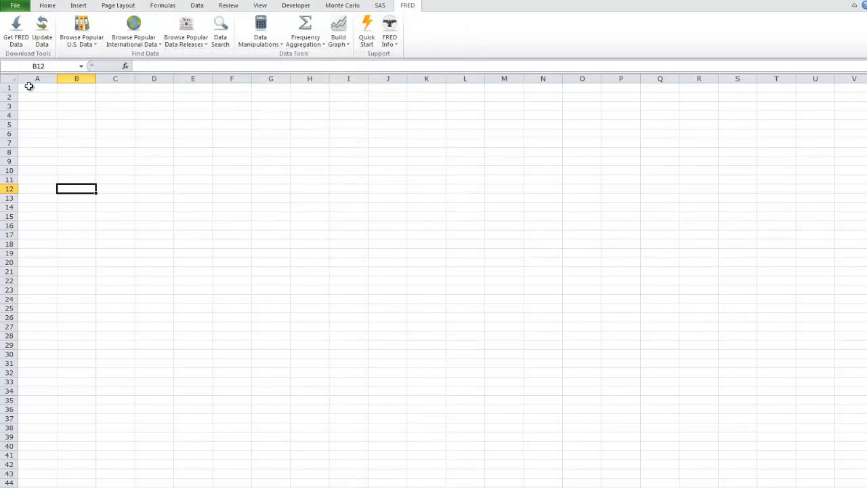
Step: Insert the 20yr Treasury Bond series from FRED's H.15 Selected Interest Rates into A1 and download its data
left_click(29, 86)
left_click(184, 40)
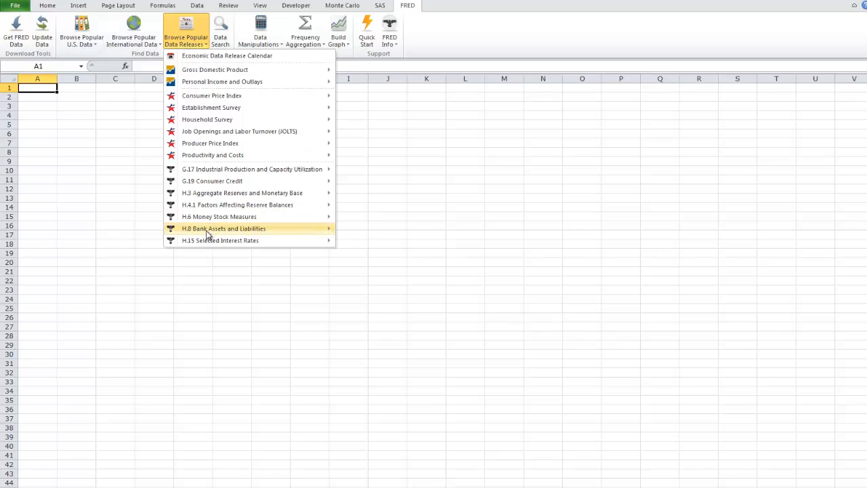
mouse_move(212, 242)
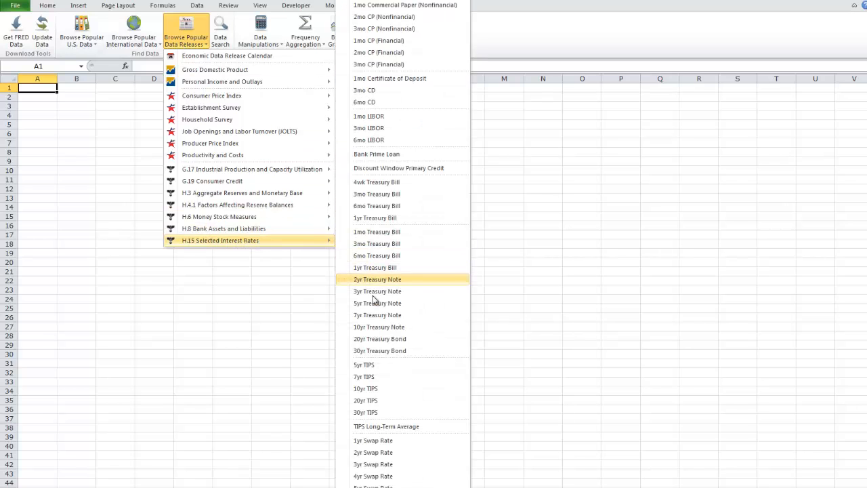
left_click(379, 338)
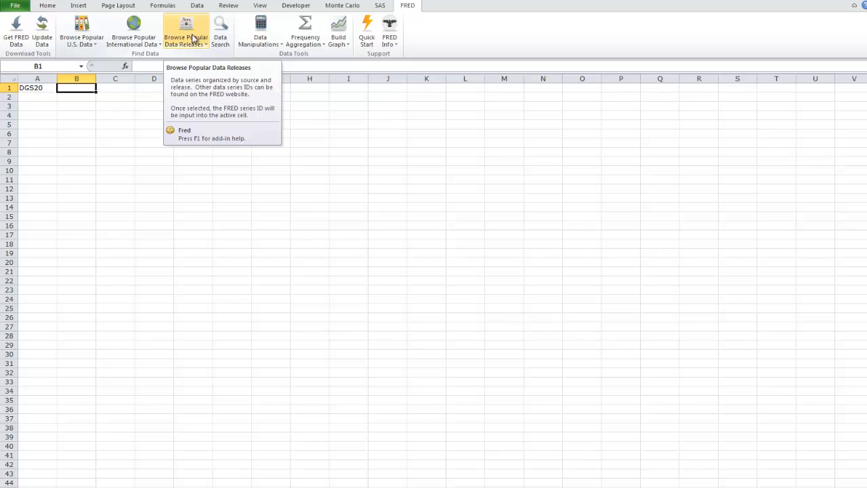
left_click(20, 31)
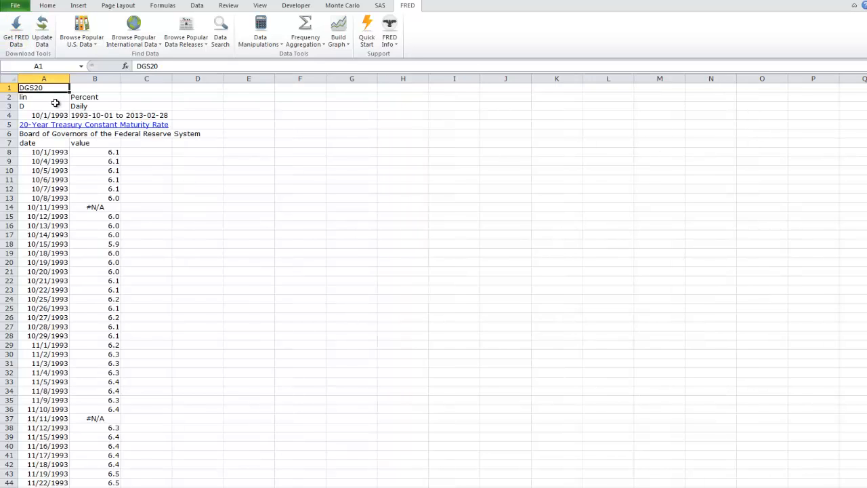
Step: Change the series frequency in A3 to M and its description in B3 to Monthly
left_click(60, 108)
type("M")
key("Tab")
type("Monday")
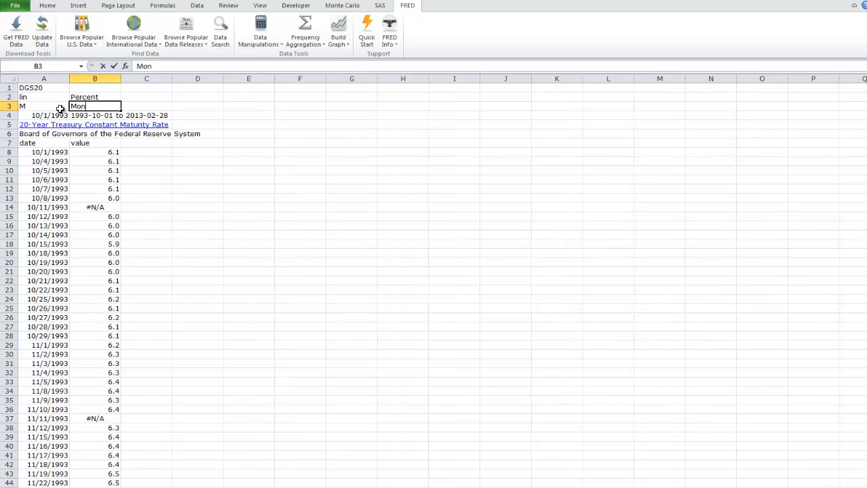
key("BackSpace")
key("BackSpace")
key("BackSpace")
type("thly")
Step: Set the start date in A4 to =TODAY()-365.25*5 and update the FRED data
key("Down")
key("Left")
type("=")
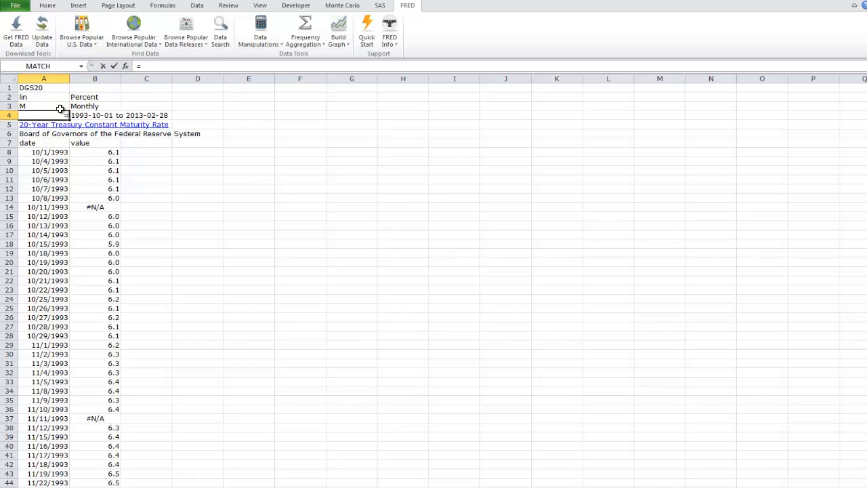
type("today")
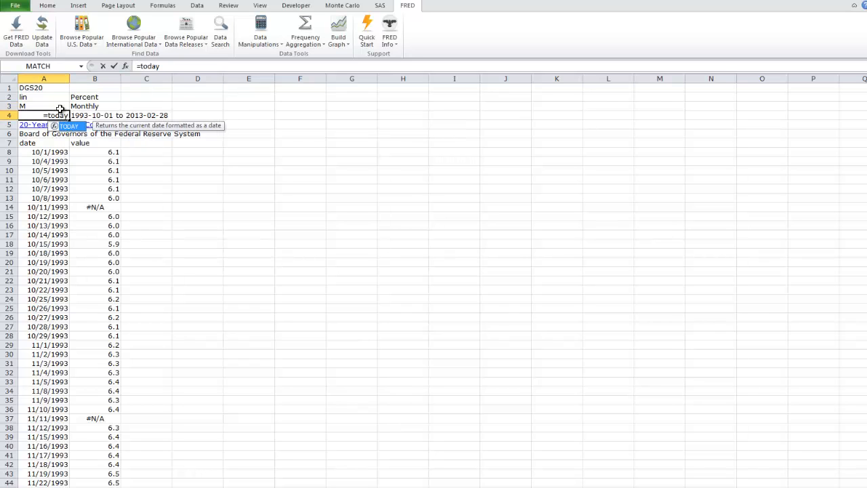
type("()-36")
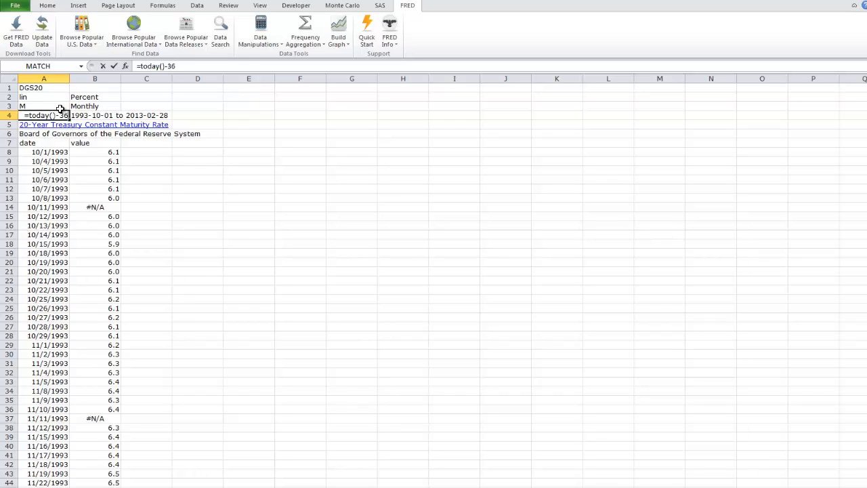
type("5.25*5")
key("Return")
key("Up")
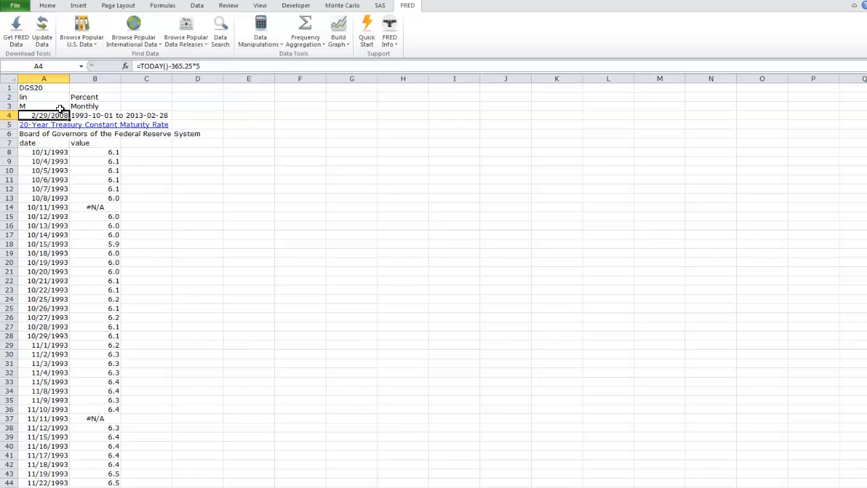
left_click(51, 25)
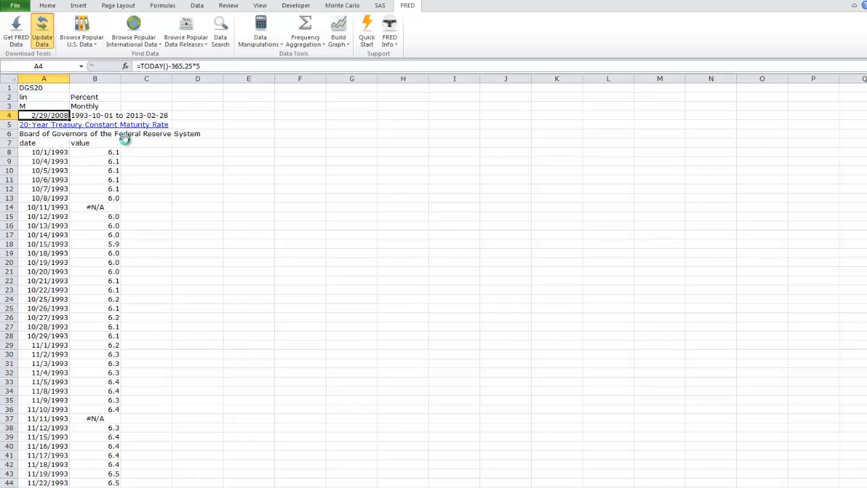
Step: Enter the labels Average in E8 and Average Monthly in E9
left_click(237, 151)
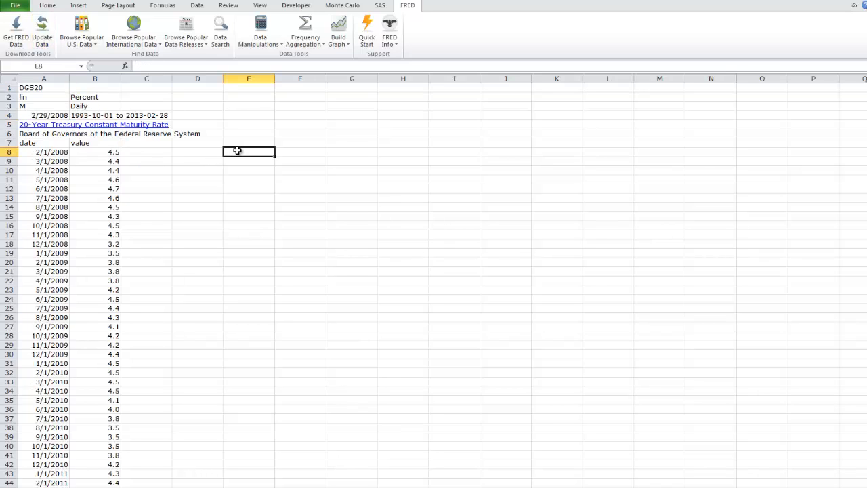
type("Average")
key("Return")
type("Average")
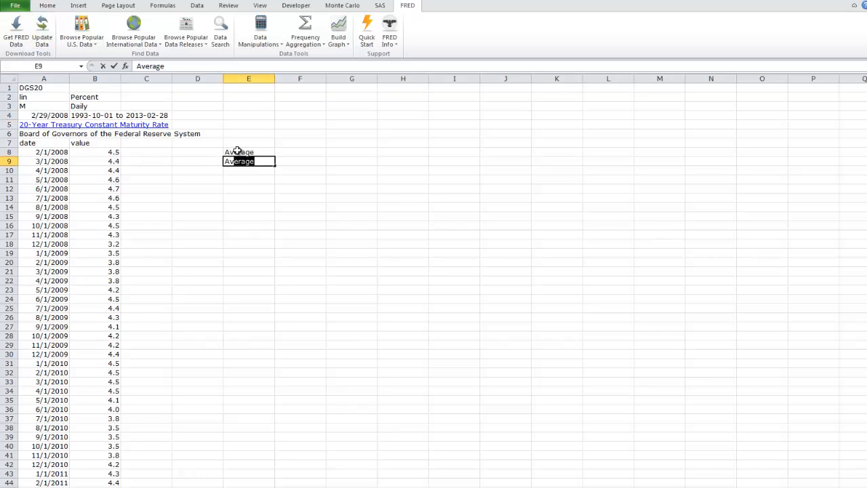
type(" Monthly")
key("Return")
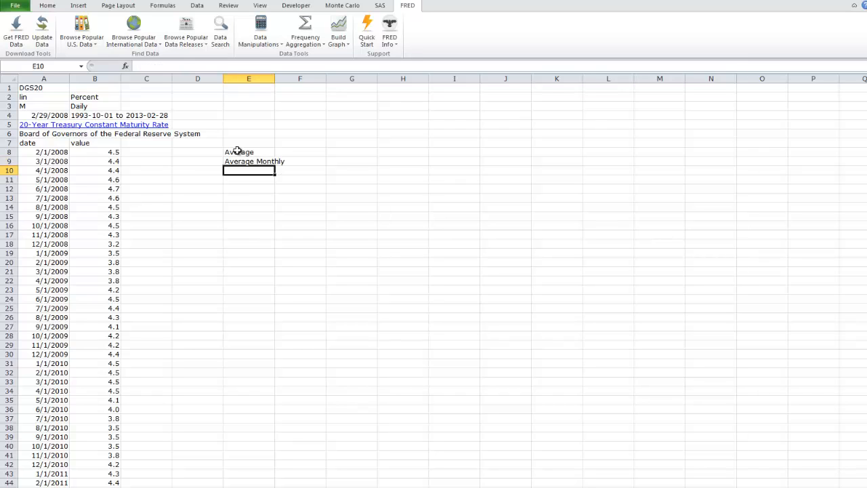
Step: Calculate the average of the Treasury rates in D8 with =AVERAGE(B8:B68)
key("Up")
key("Up")
key("Left")
type("=average")
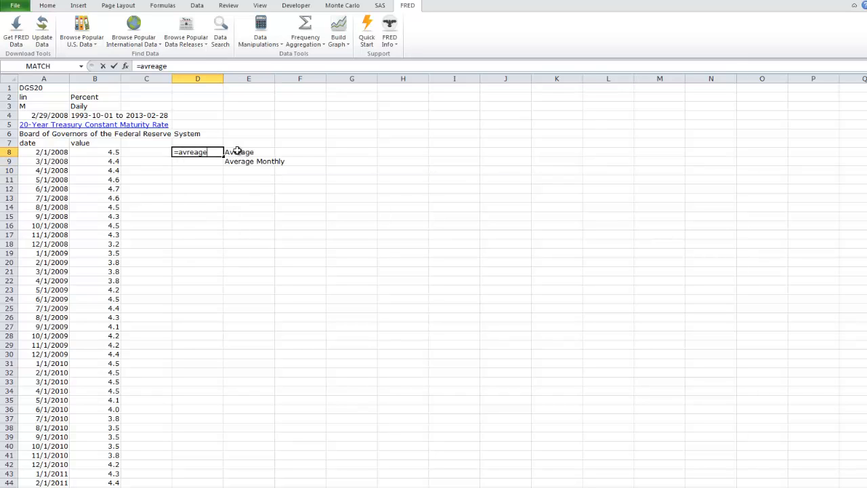
key("BackSpace")
key("BackSpace")
key("BackSpace")
key("BackSpace")
type("rage(")
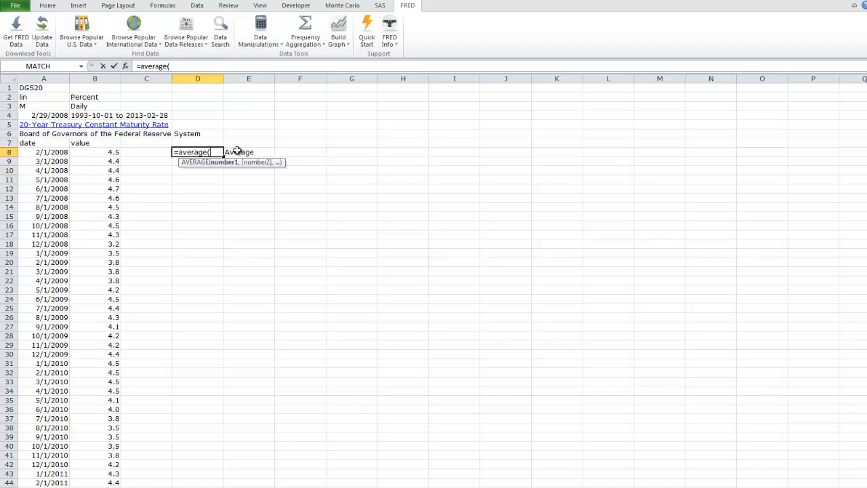
key("Left")
key("Left")
key("Left")
key("Right")
key("ctrl+shift+Down")
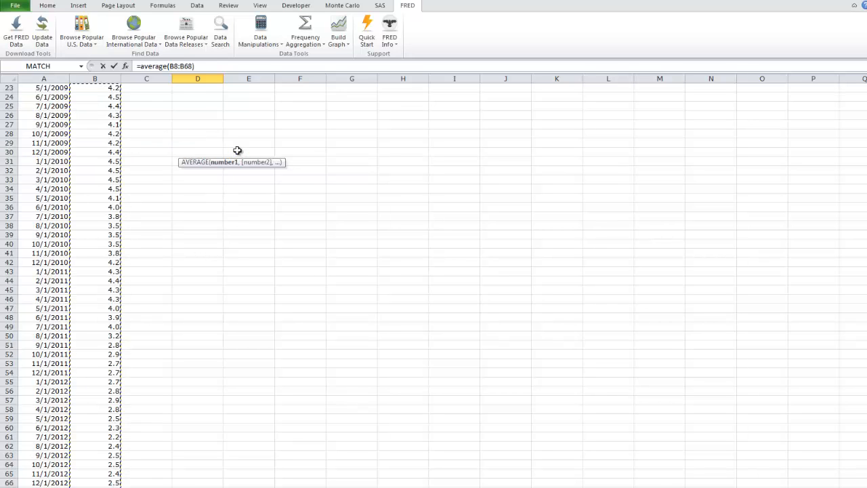
key("Return")
Step: Divide the average formula in D8 by 100
key("Up")
key("Up")
key("Up")
key("Up")
key("Up")
key("Up")
key("Up")
key("Up")
key("Down")
key("Down")
key("Down")
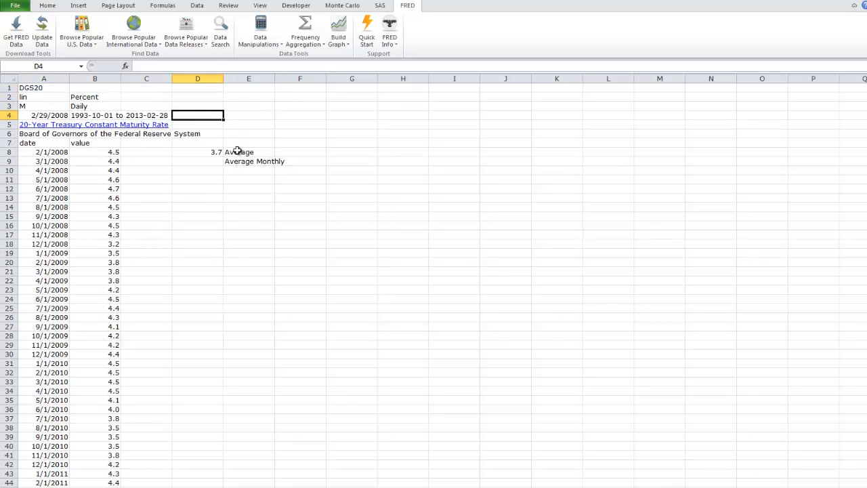
key("Down")
key("Down")
key("Down")
key("Down")
key("F2")
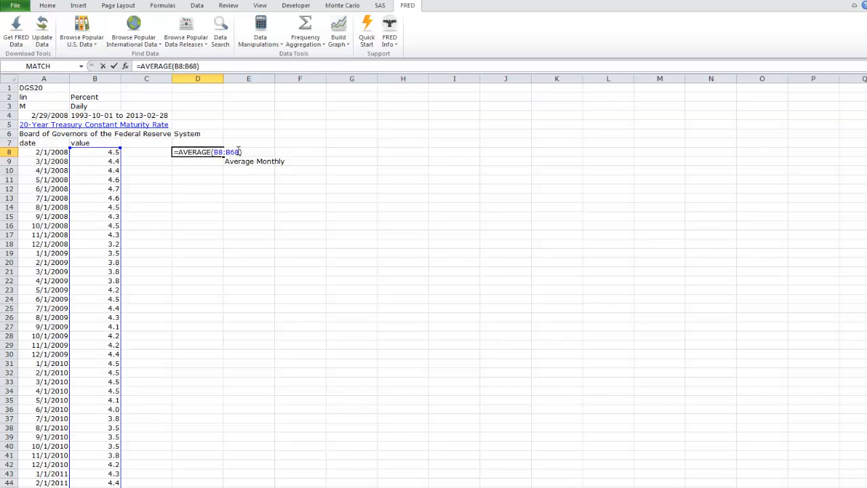
type("/100")
key("ctrl+Return")
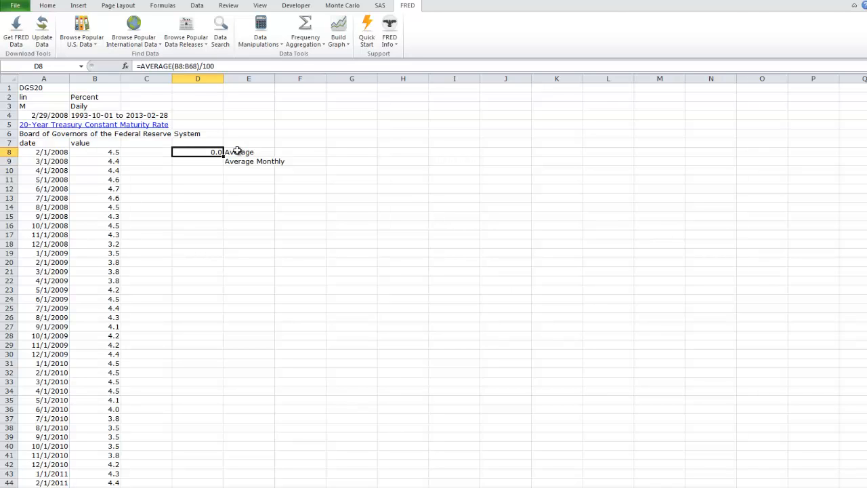
Step: Format the average in D8 as a percentage with two decimal places
key("ctrl+shift+5")
key("alt")
key("h")
key("0")
key("F4")
Step: Calculate the average monthly rate in D9 by dividing D8 by 12
key("Down")
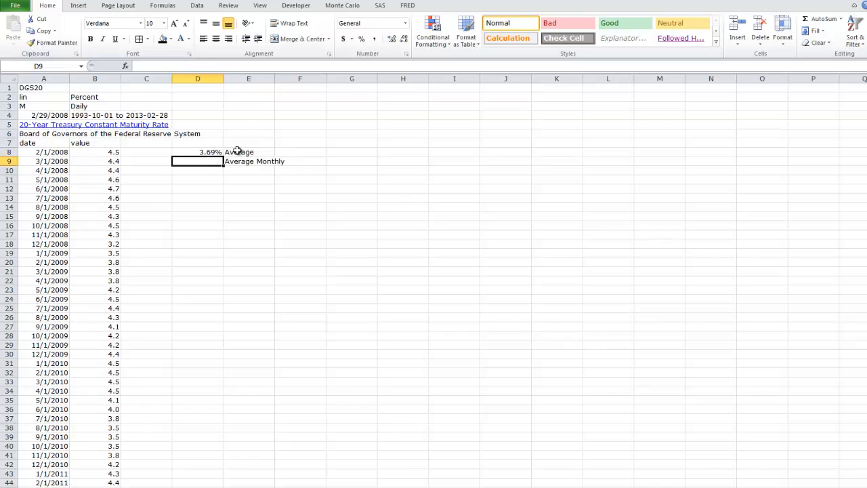
type("=")
key("Up")
type("/12")
key("ctrl+Return")
Step: Format the average monthly rate in D9 as a percentage with three decimal places
key("ctrl+shift+5")
key("alt")
key("h")
key("0")
key("0")
key("0")
key("Down")
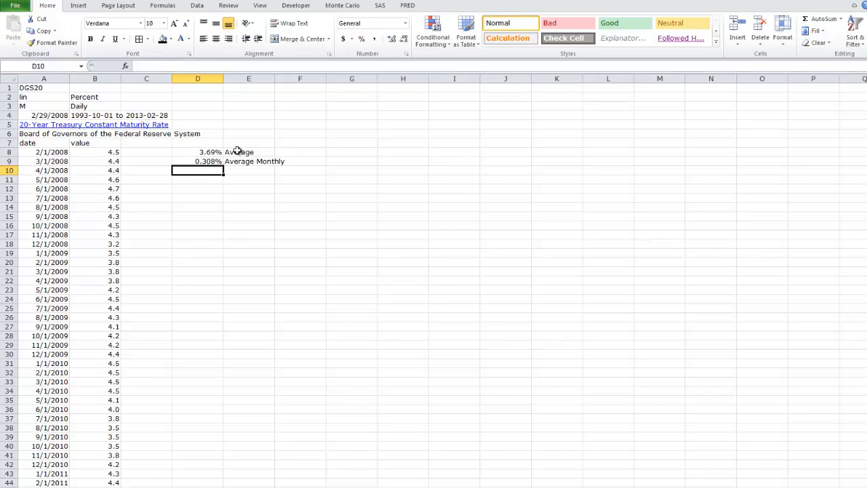
Step: Link the Risk Free Rate cell A3 on the Eff Front sheet to the monthly average, =RF!D9
key("ctrl+Page_Down")
left_click(46, 106)
type("=")
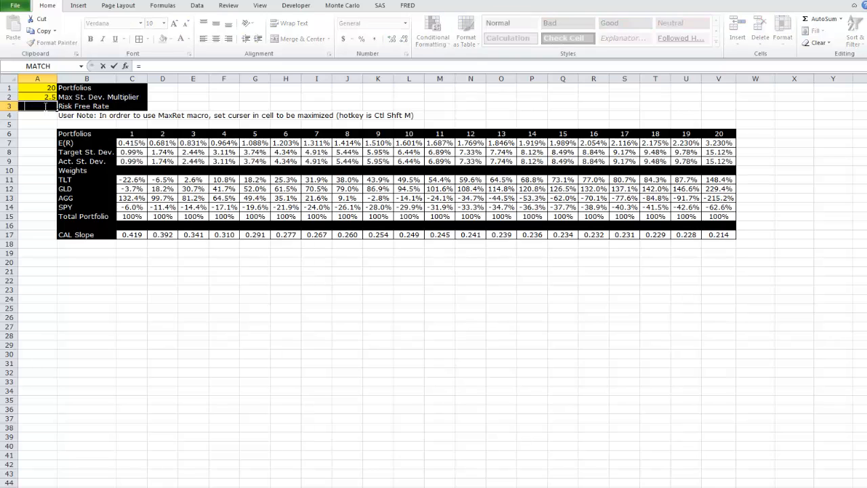
key("ctrl+Page_Up")
left_click(204, 153)
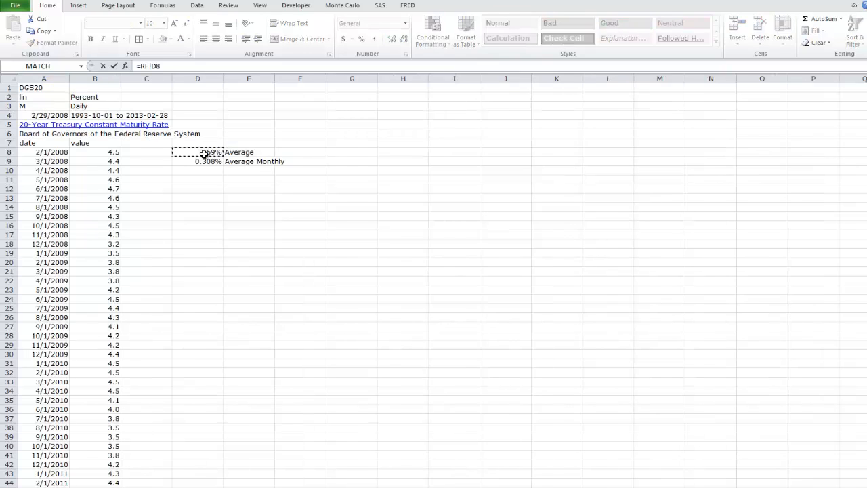
key("Down")
key("Return")
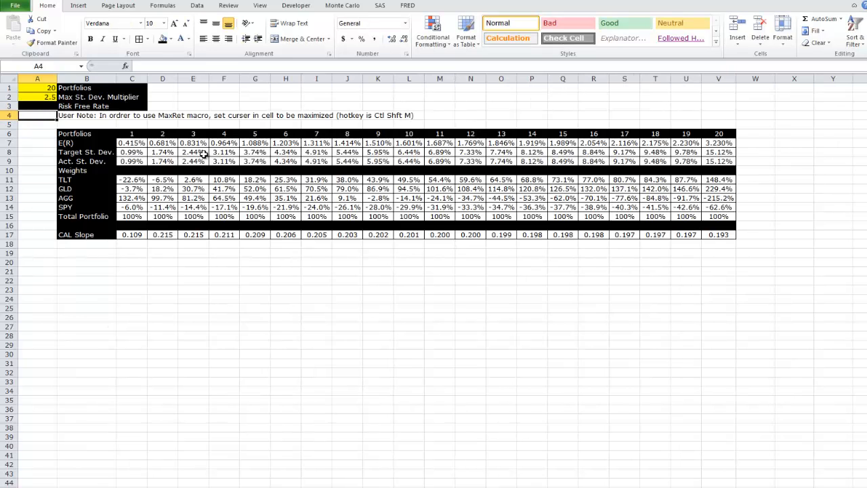
Step: Remove the black fill from the Risk Free Rate cell A3
key("Up")
left_click(170, 38)
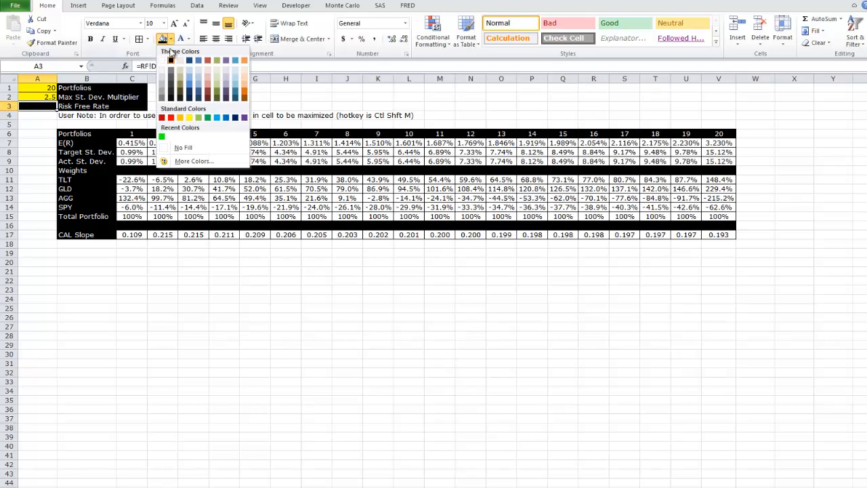
left_click(182, 147)
left_click(170, 298)
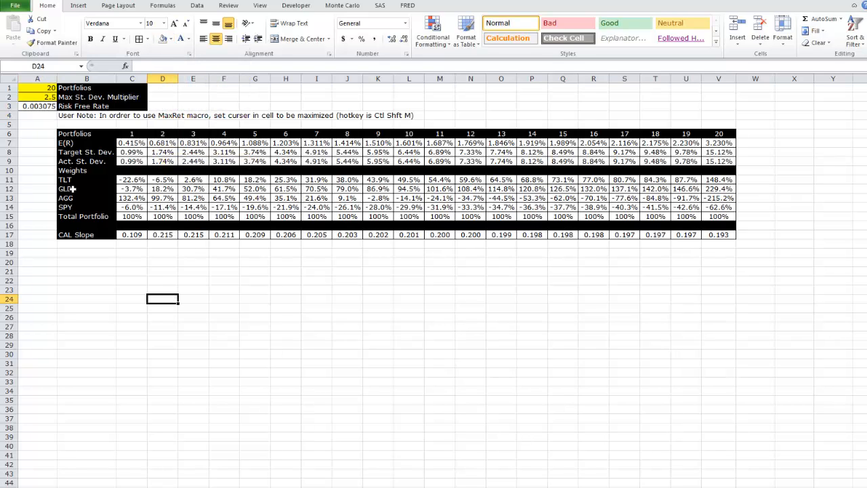
Step: Format the risk-free rate in A3 as a percentage with three decimal places
left_click(42, 107)
key("ctrl+shift+5")
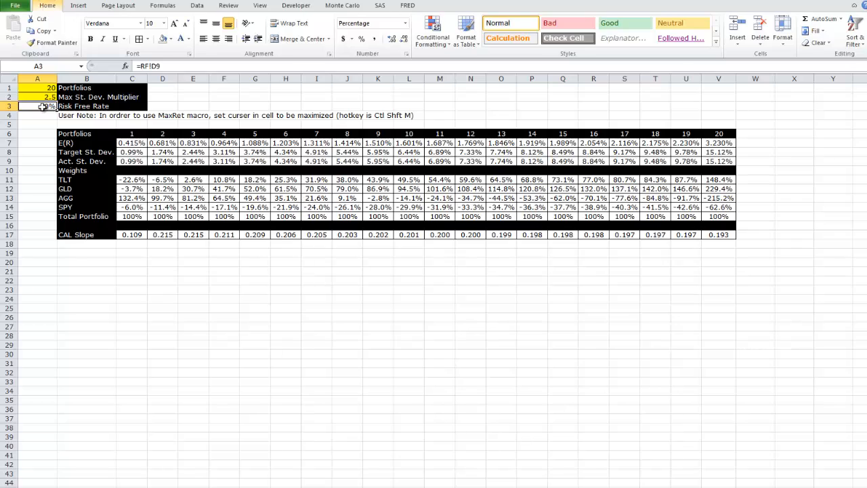
key("alt")
key("0")
key("Down")
key("Down")
key("Down")
key("Down")
key("Down")
key("Down")
key("Down")
key("Down")
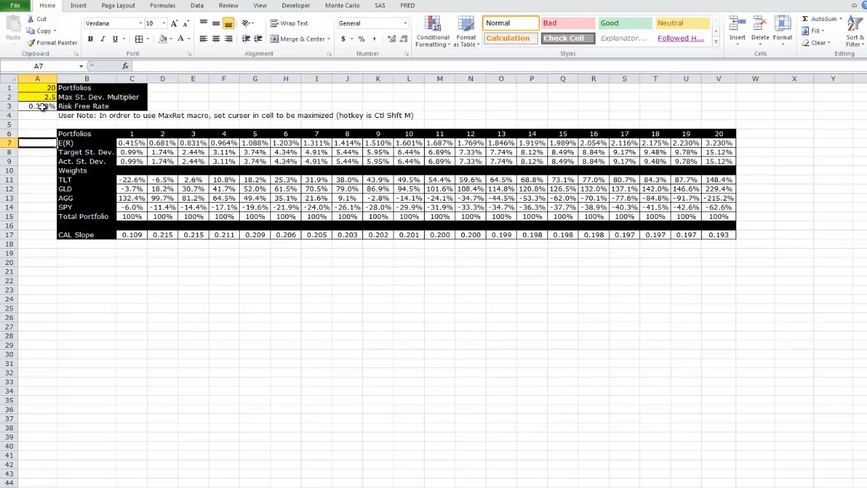
Step: Add the row label CAL E(R) in cell B18, directly below CAL Slope
key("Down")
key("Down")
key("Down")
key("Down")
key("Down")
key("Down")
key("Down")
key("Right")
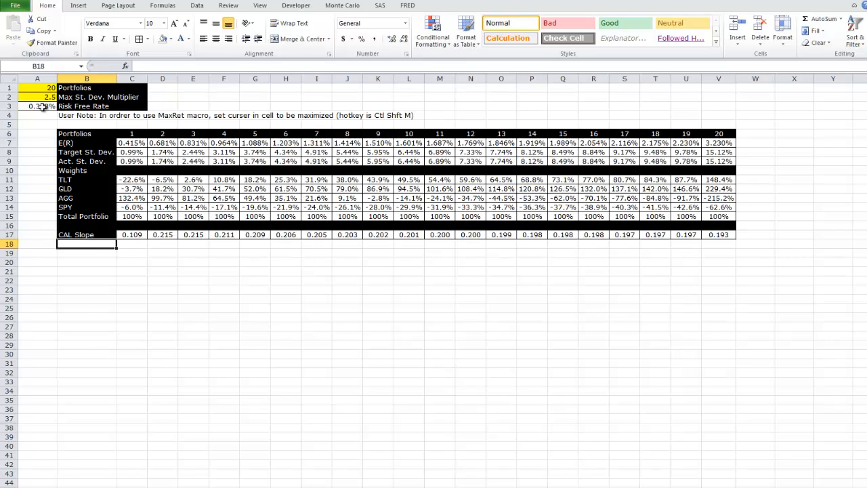
type("E")
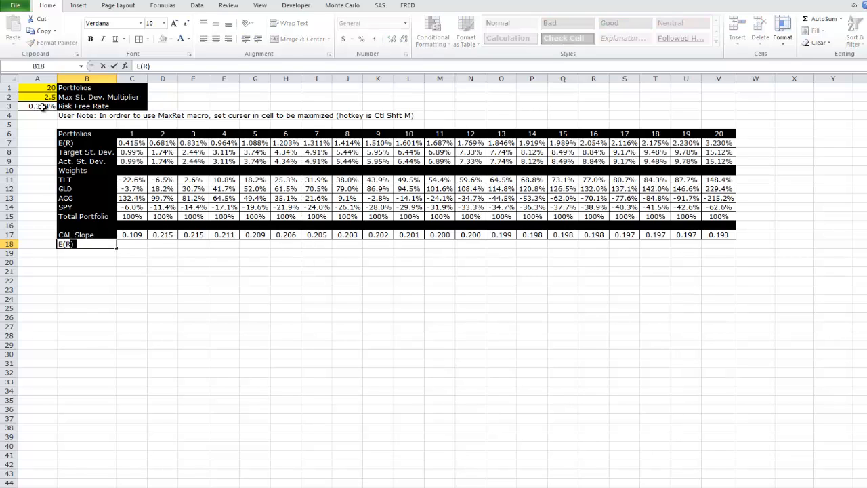
type("(R)")
key("ctrl+Return")
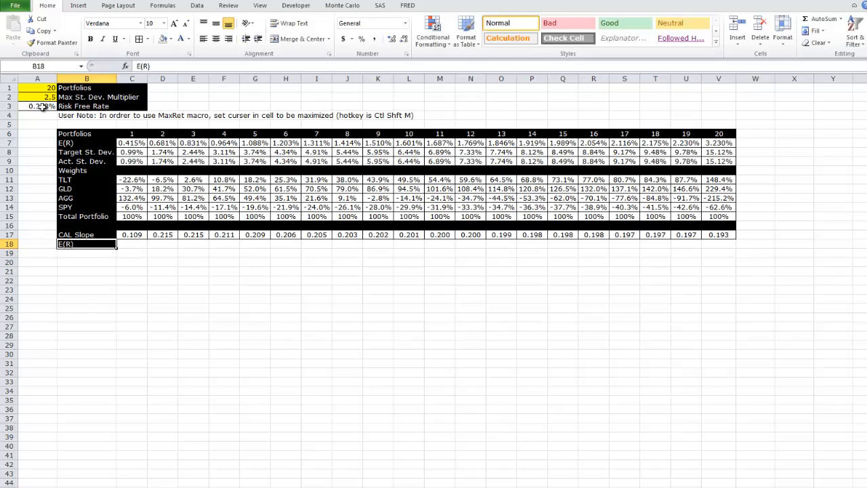
key("F2")
key("Home")
type("CAL")
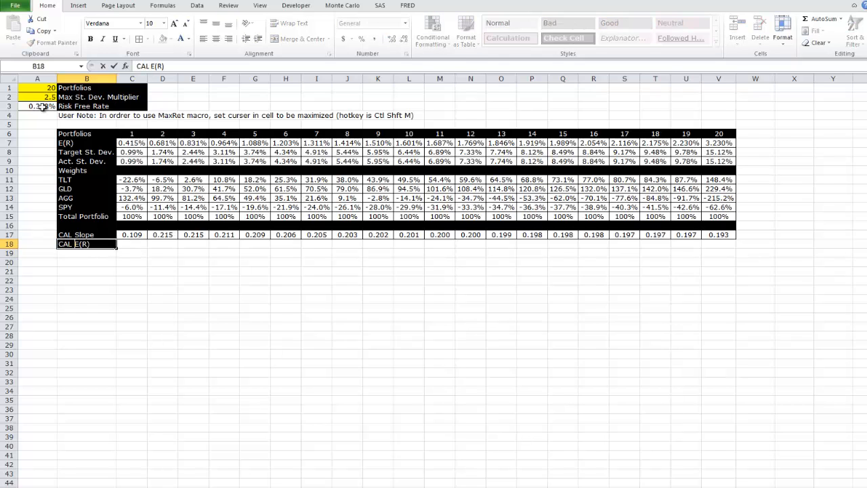
key("ctrl+Return")
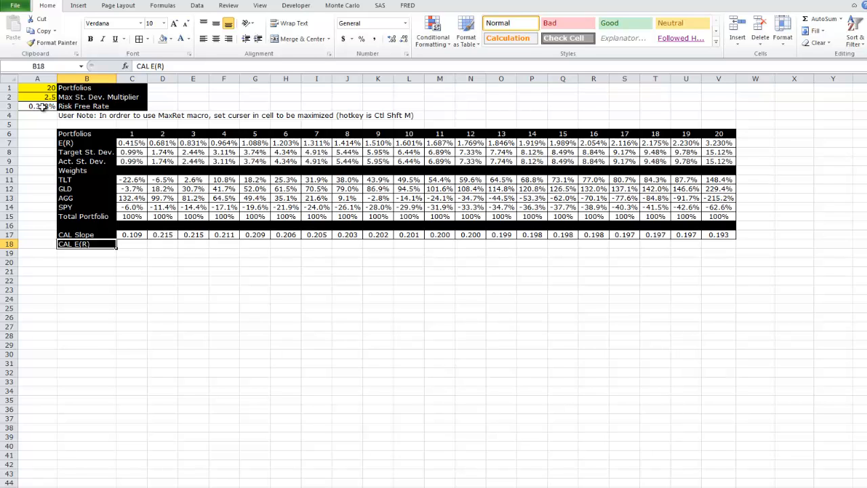
key("Up")
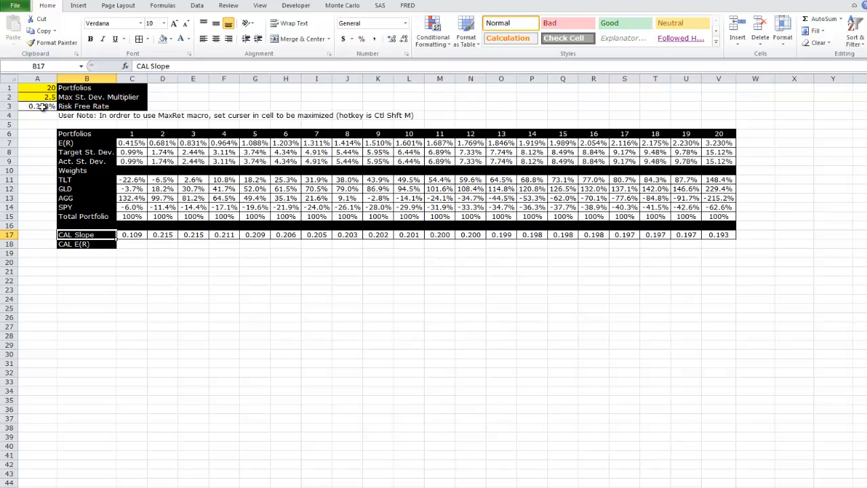
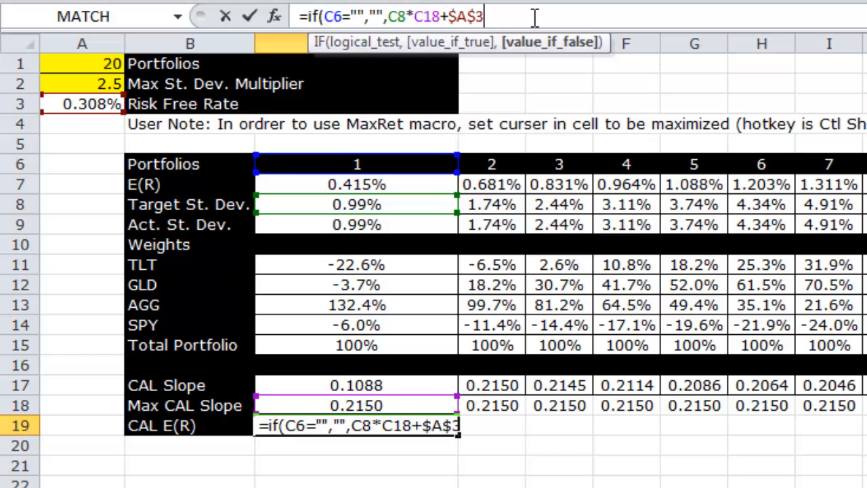
Step: Complete the CAL E(R) formula =IF(C6="","",C8*C18+$A$3) in C19 and copy it across row 19
type(")")
key("Return")
key("Up")
key("ctrl+c")
key("Right")
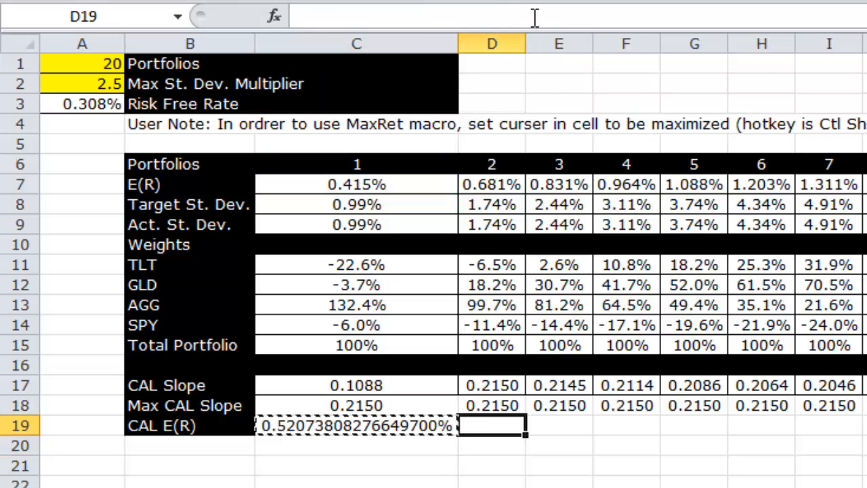
key("ctrl+shift+Right")
key("ctrl+v")
key("Left")
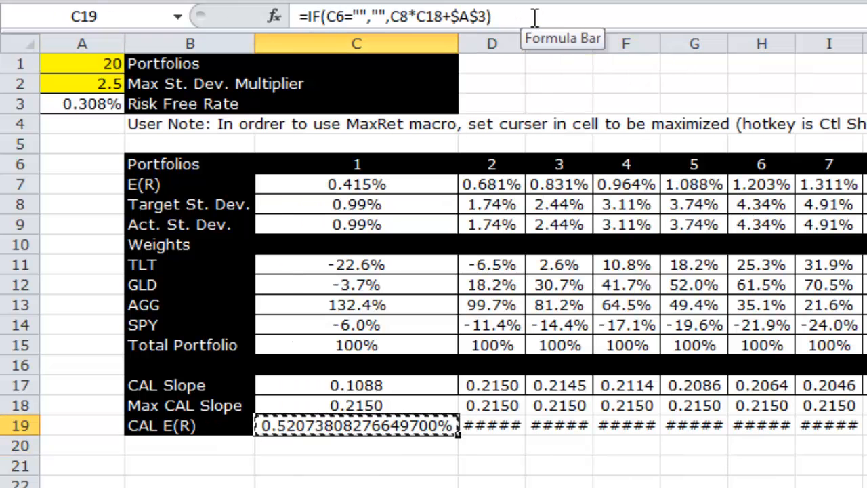
Step: Format the CAL E(R) values in row 19 as percentages with three decimal places
key("ctrl+shift+Right")
key("ctrl+shift+5")
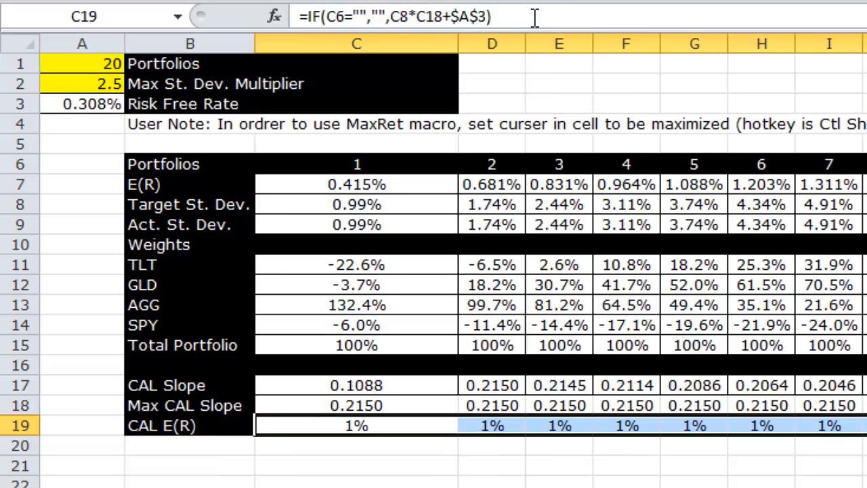
key("alt+h")
key("0")
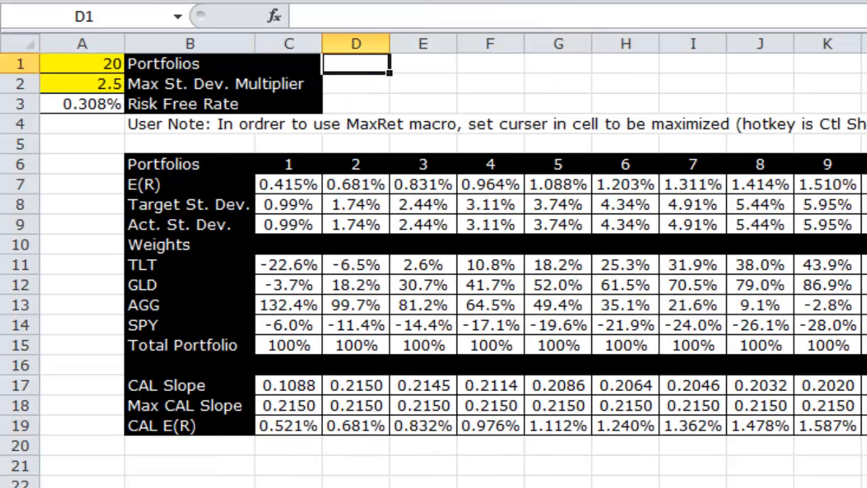
Step: Examine the target standard deviations in row 8 across the efficient frontier portfolios
key("Down")
key("Down")
key("Down")
key("Down")
key("Down")
key("Down")
key("Down")
key("Left")
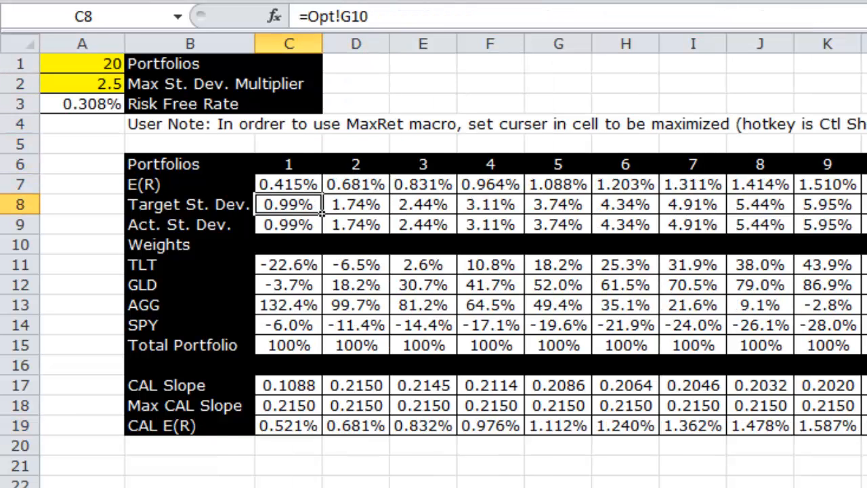
key("Left")
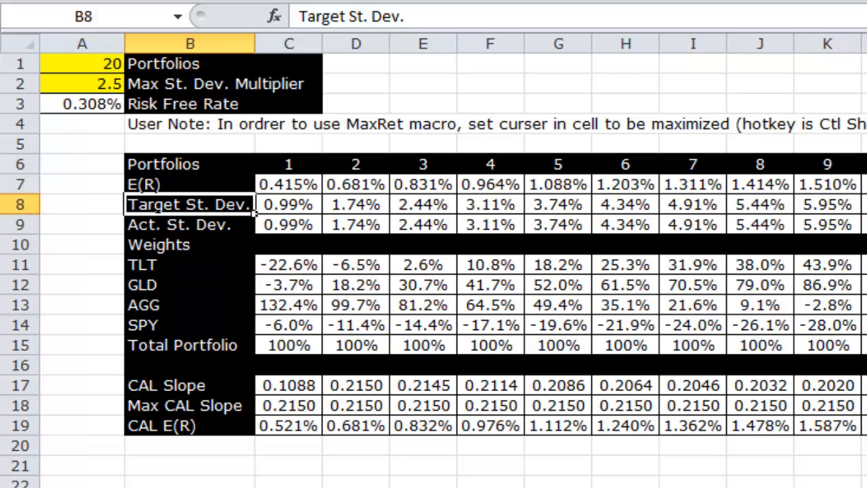
key("Up")
key("Right")
key("Right")
key("Right")
key("Right")
key("Right")
key("Right")
key("Right")
key("Right")
key("Left")
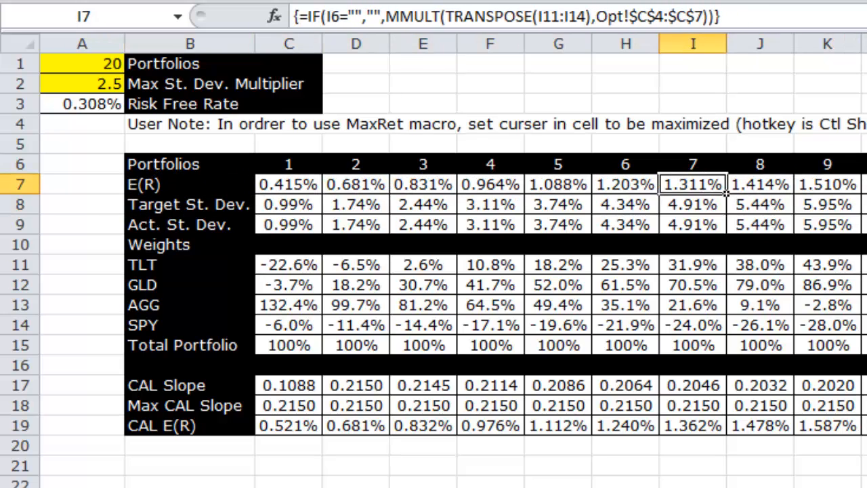
key("Left")
key("Left")
key("Left")
key("Left")
key("Left")
key("Left")
key("Down")
key("shift+Right")
key("shift+Right")
key("shift+Right")
key("shift+Right")
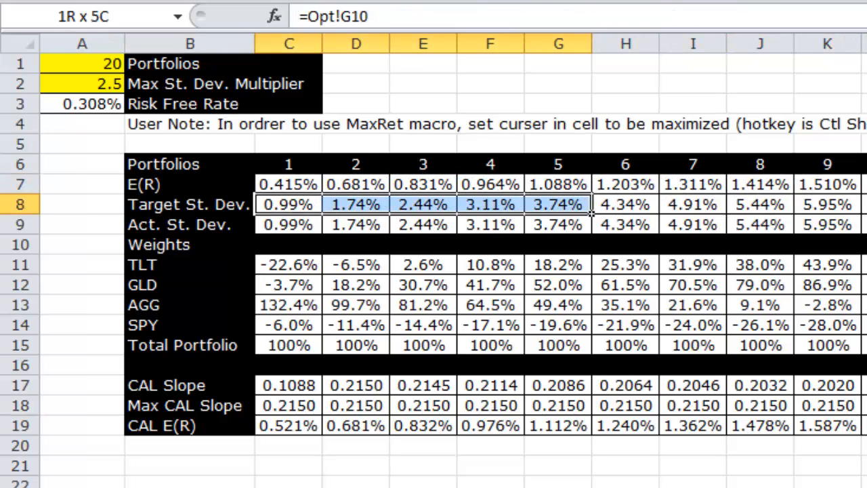
key("shift+Right")
key("shift+Right")
key("shift+Right")
key("shift+Right")
key("shift+Right")
key("shift+Right")
key("shift+Right")
key("shift+Right")
key("shift+Right")
key("shift+Right")
key("shift+Right")
key("shift+Right")
key("shift+Right")
key("shift+Right")
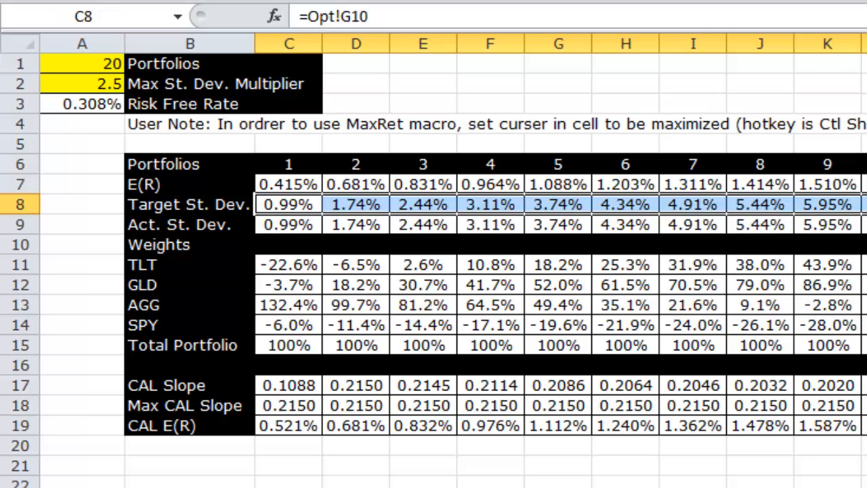
Step: Examine the E(R) values in row 7, and the whole risk and return block C6:V9 for the 20 portfolios
key("Up")
key("shift+Right")
key("shift+Right")
key("shift+Right")
key("shift+Right")
key("shift+Right")
key("shift+Right")
key("shift+Right")
key("shift+Right")
key("shift+Right")
key("shift+Right")
key("shift+Right")
key("shift+Right")
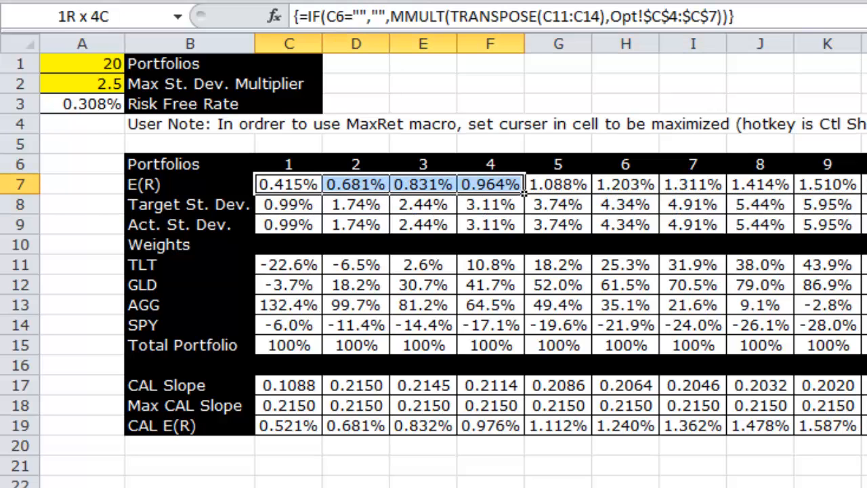
key("shift+Right")
key("shift+Right")
key("shift+Right")
key("shift+Right")
key("shift+Right")
key("shift+Right")
key("shift+Right")
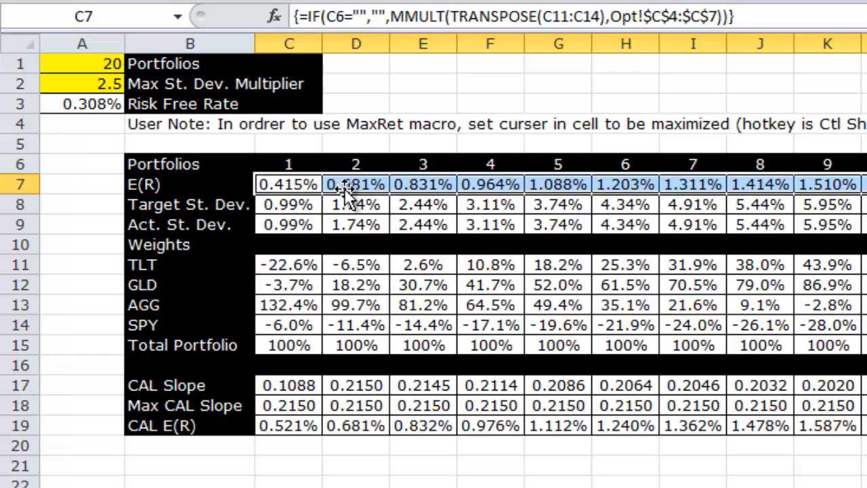
left_click_drag(295, 168, 866, 227)
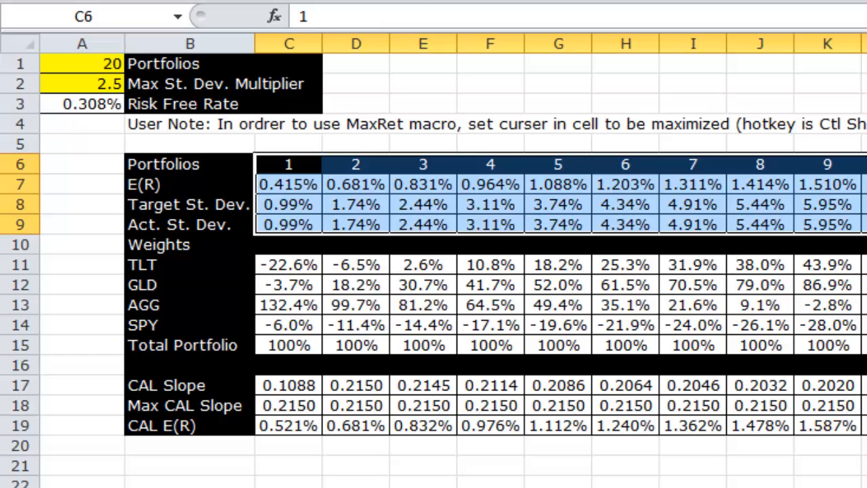
Step: Compare portfolio 2's CAL slope in D17 and its weights in D11:D15 with the market portfolio on the Capital Allocation Line slide in PowerPoint
key("alt+Tab")
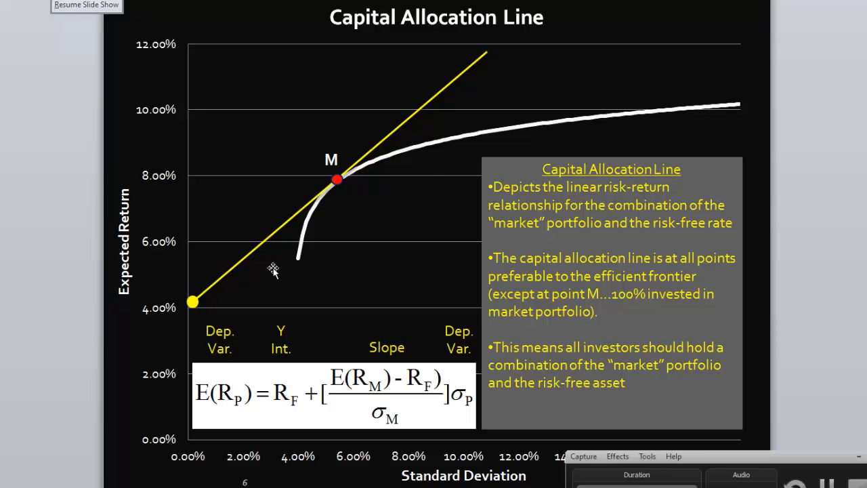
key("alt+Tab")
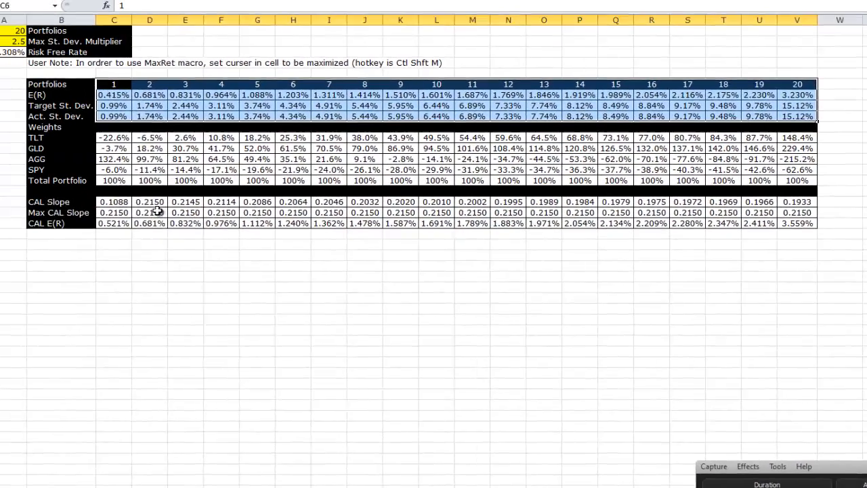
left_click(21, 194)
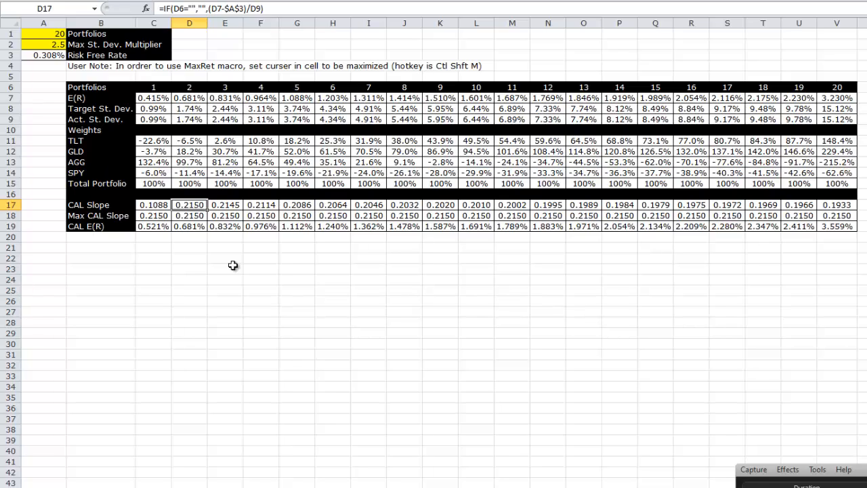
left_click_drag(203, 140, 202, 189)
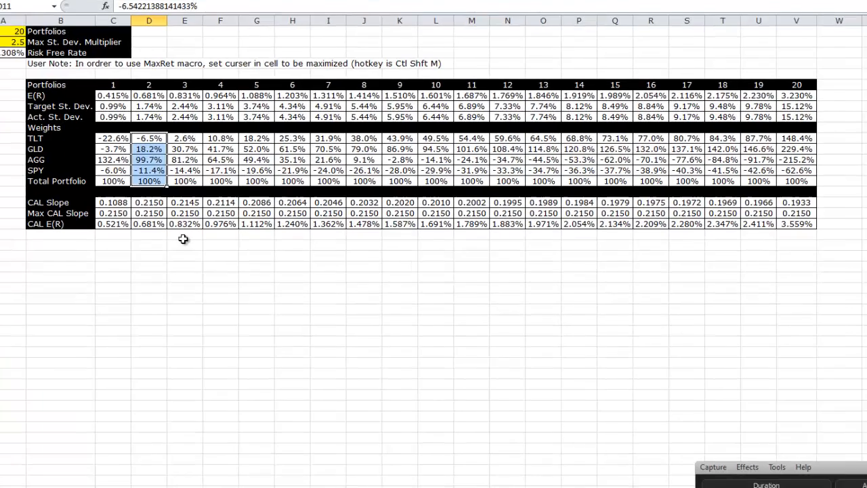
key("alt+Tab")
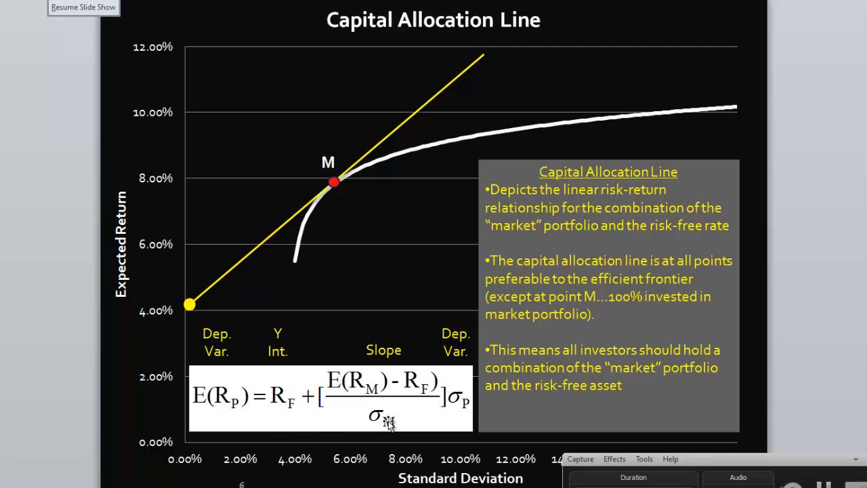
key("alt+Tab")
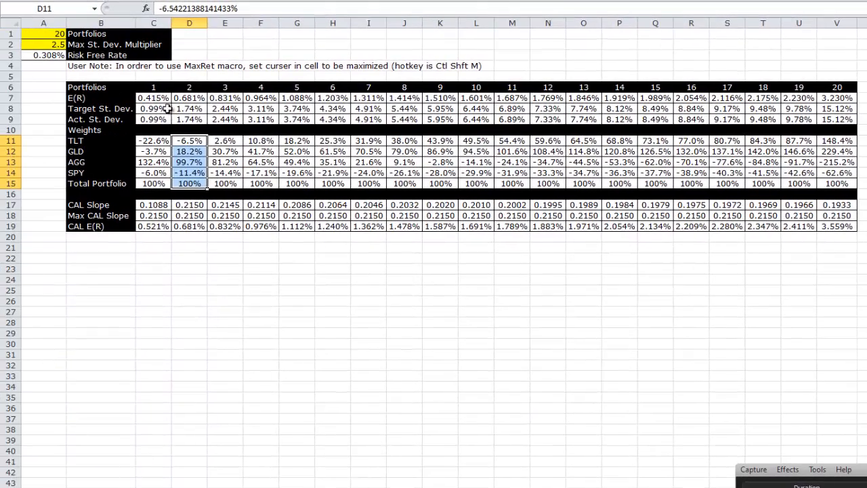
Step: Review the Target St. Dev., Max CAL Slope, CAL E(R) and E(R) rows across the portfolios
left_click_drag(167, 108, 825, 108)
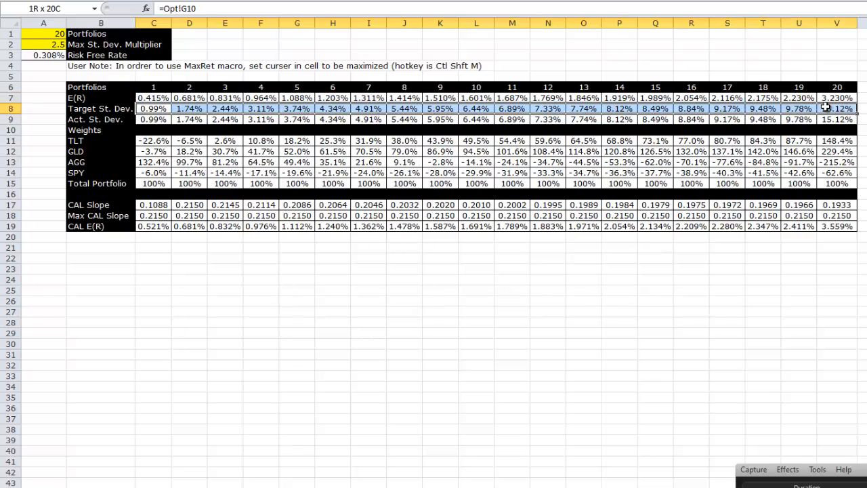
left_click_drag(155, 215, 840, 216)
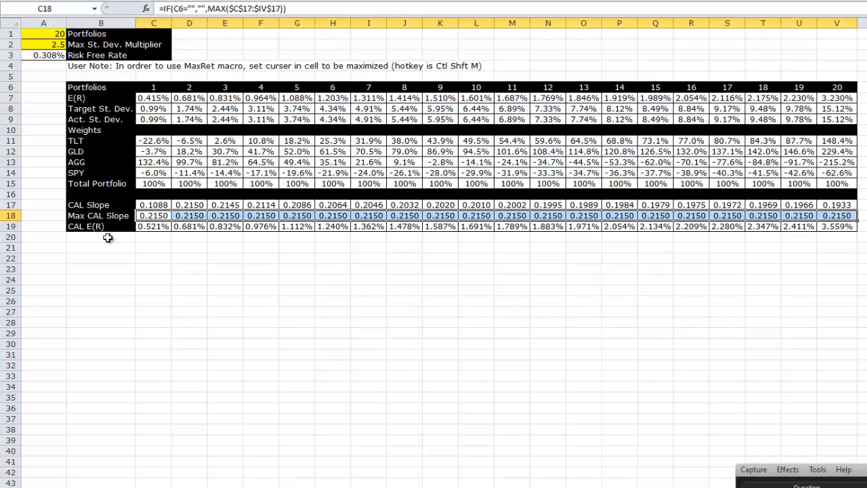
left_click_drag(154, 230, 845, 229)
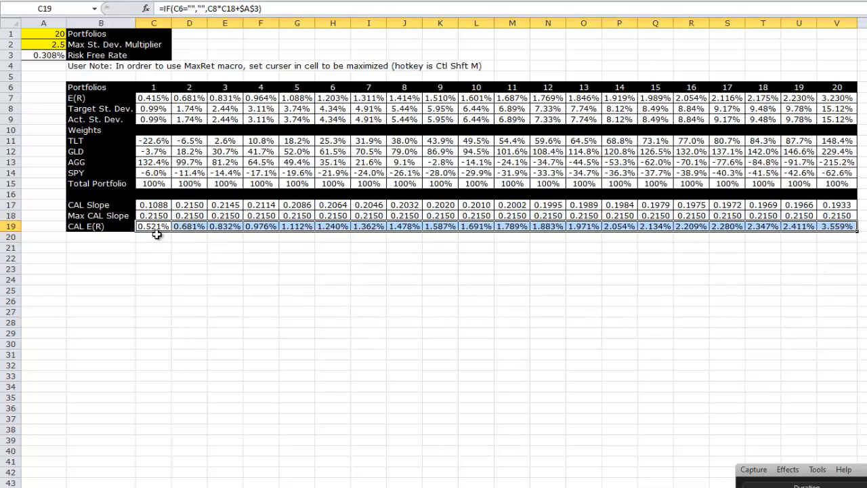
left_click_drag(155, 227, 820, 226)
left_click_drag(165, 100, 817, 101)
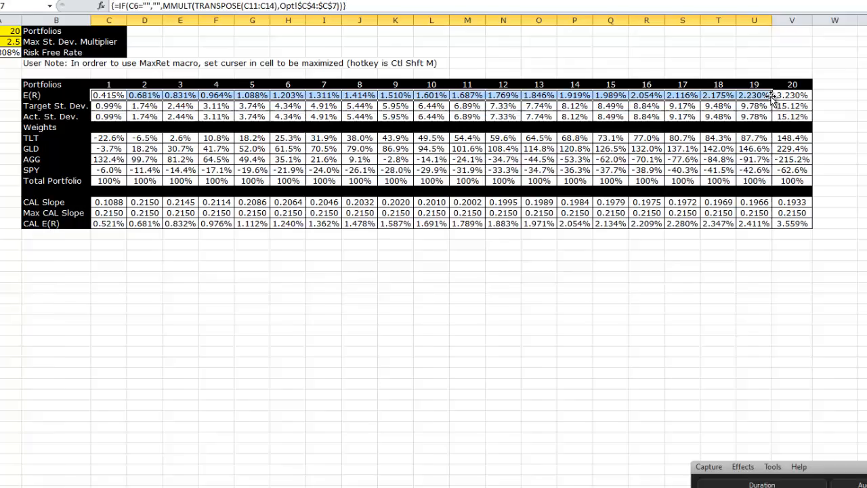
Step: Compare the worksheet's frontier and CAL returns with the curve and tangent line on the Capital Allocation Line slide in PowerPoint
key("alt+Tab")
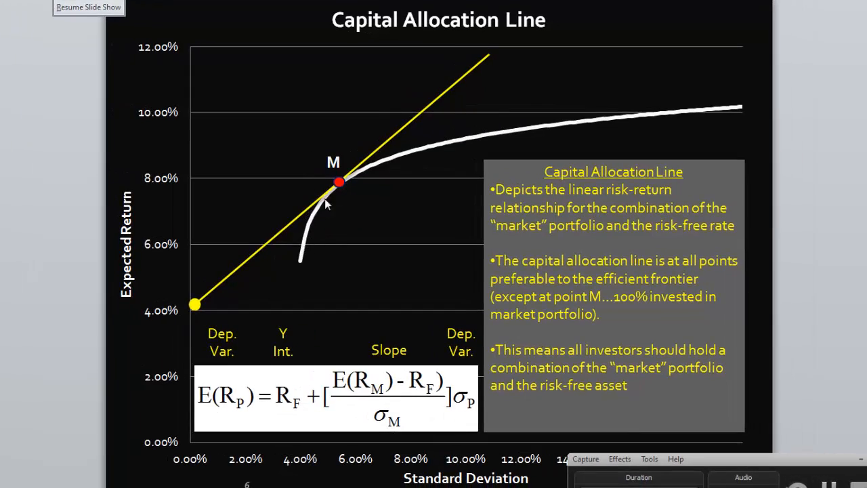
key("alt+Tab")
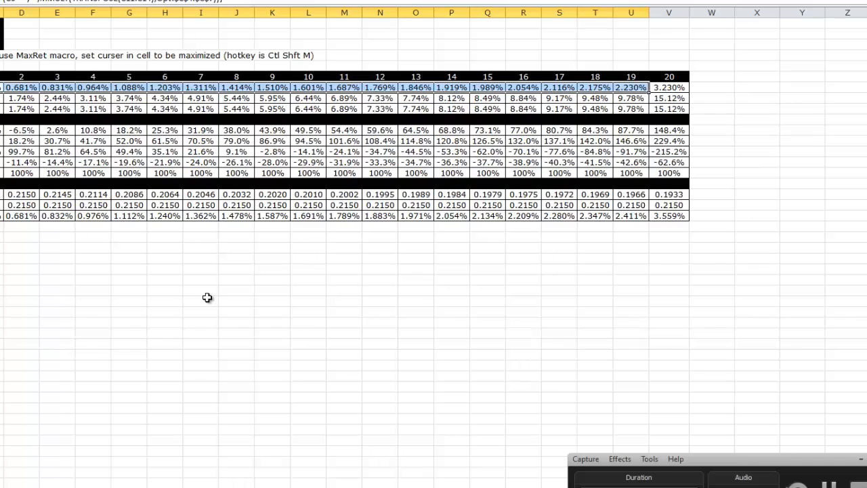
key("alt+Tab")
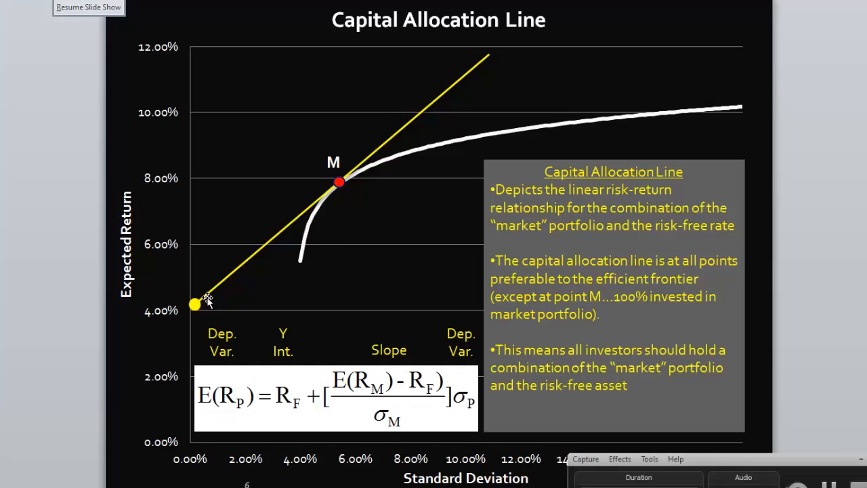
key("alt+Tab")
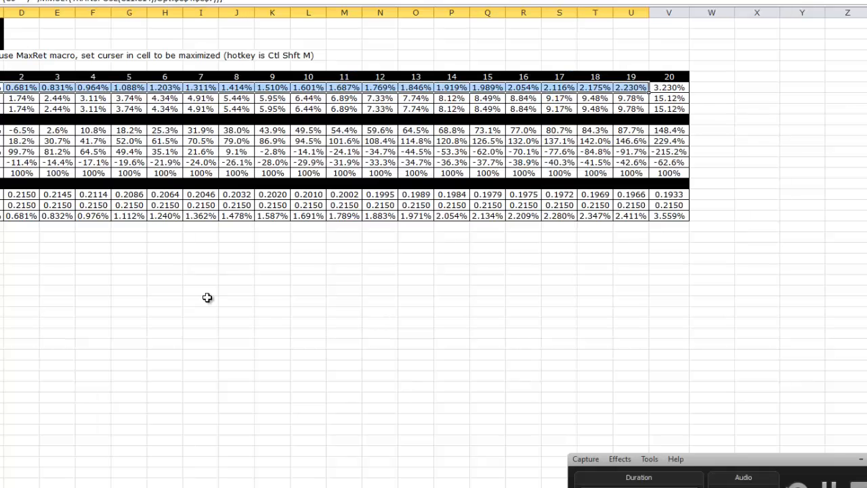
key("Left")
key("Down")
key("Down")
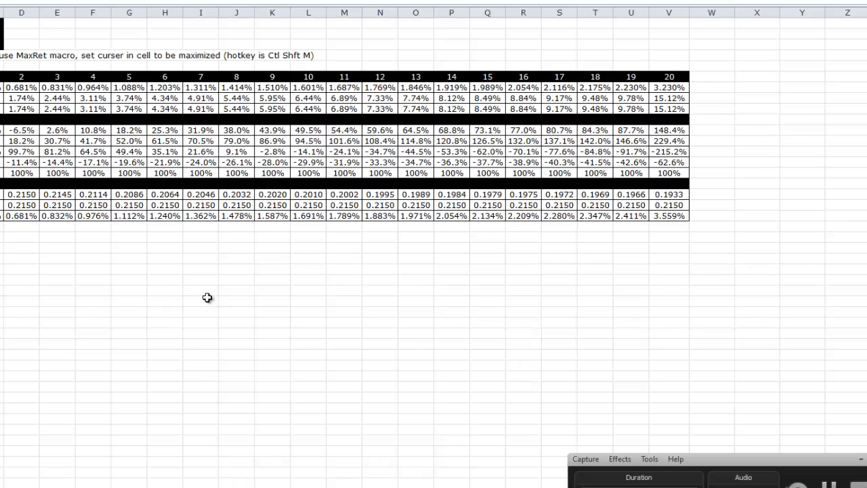
key("alt+Tab")
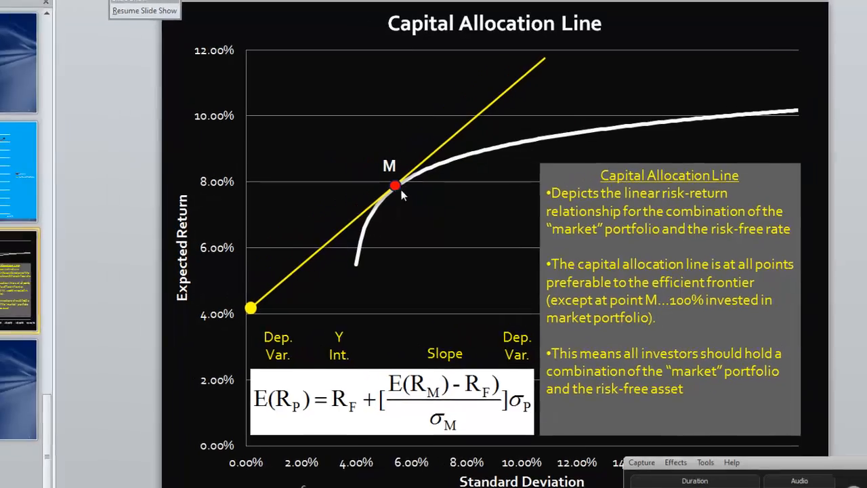
Step: Switch back to the Excel worksheet and review portfolio 2's asset weights in D11:D14
key("alt+Tab")
left_click_drag(199, 141, 202, 180)
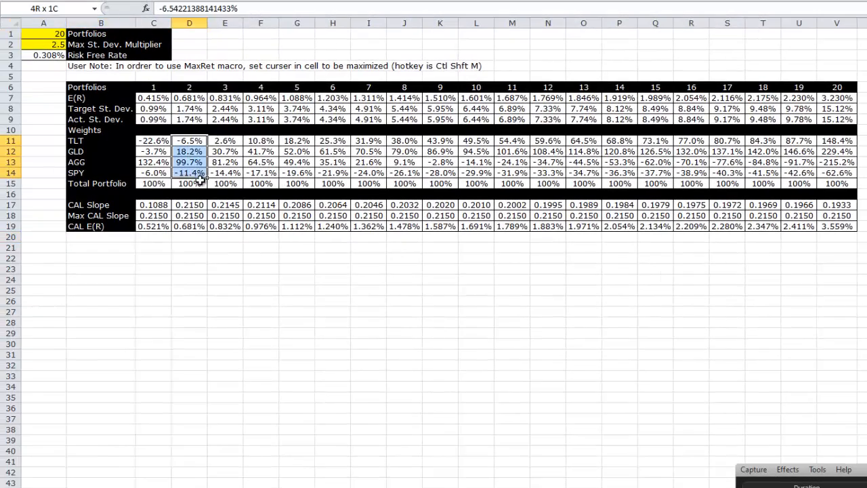
left_click_drag(190, 141, 193, 175)
Step: Label B20 "Wt. RF" and B21 "Wt. Opt. Risk. Port.", and widen column B to fit the labels
left_click(114, 237)
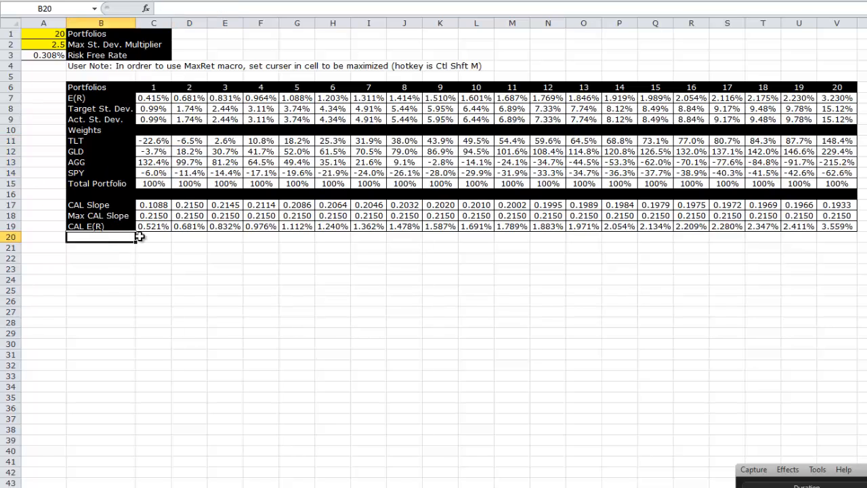
type("Wt. RF")
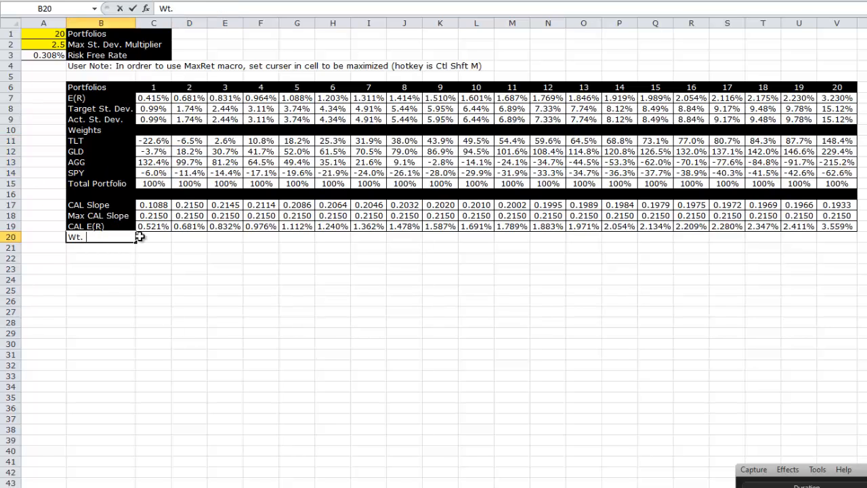
key("Return")
type("Wt. OR")
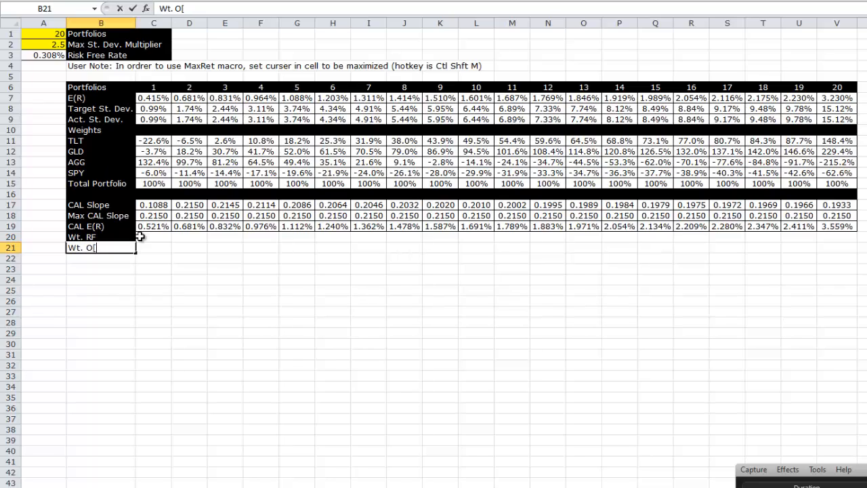
type("pt. Ris. Por")
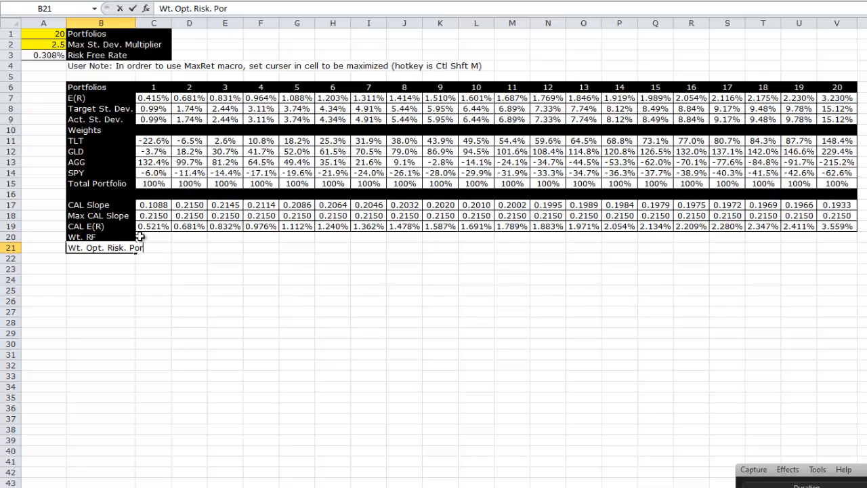
type("t.")
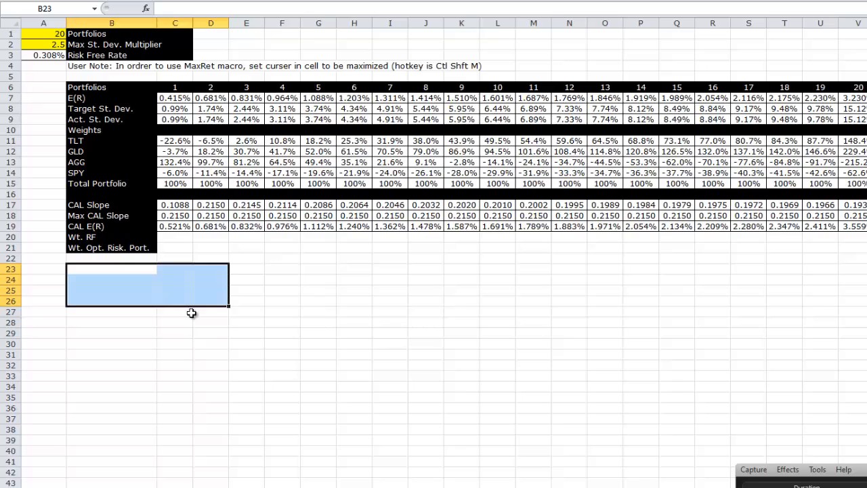
Step: Enter the asset labels A1 and A2 in C23:D23 and the return labels R1 and R2 in C24:D24
key("Right")
key("Left")
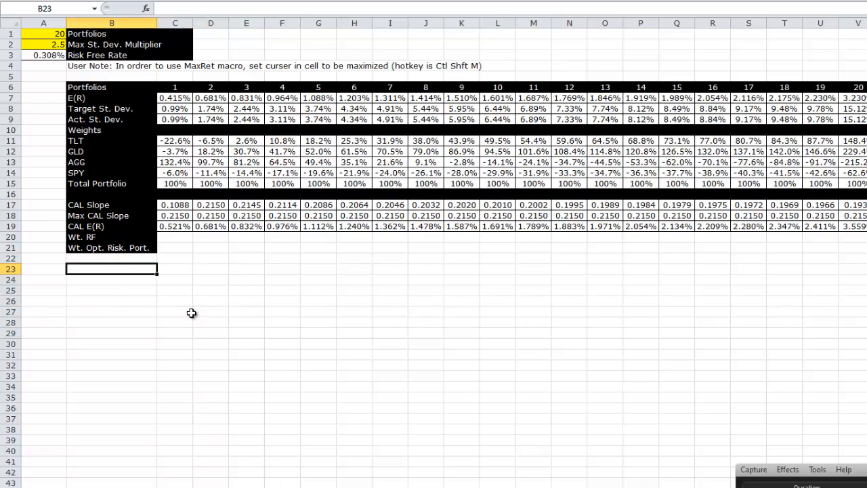
key("Right")
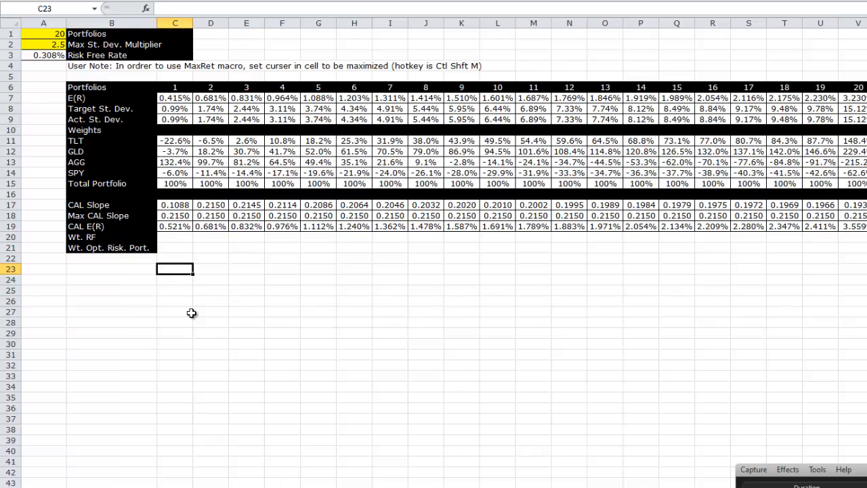
type("A1")
key("Tab")
type("A2")
key("Return")
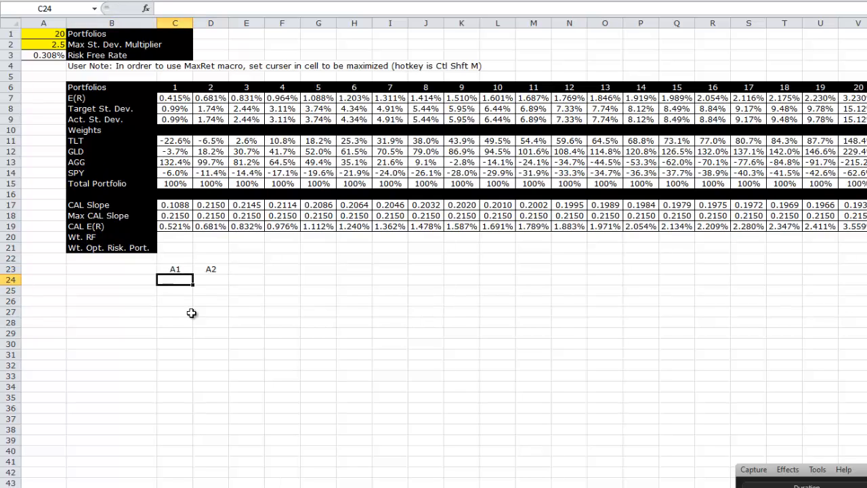
type("R1")
key("Tab")
type("R2")
key("Return")
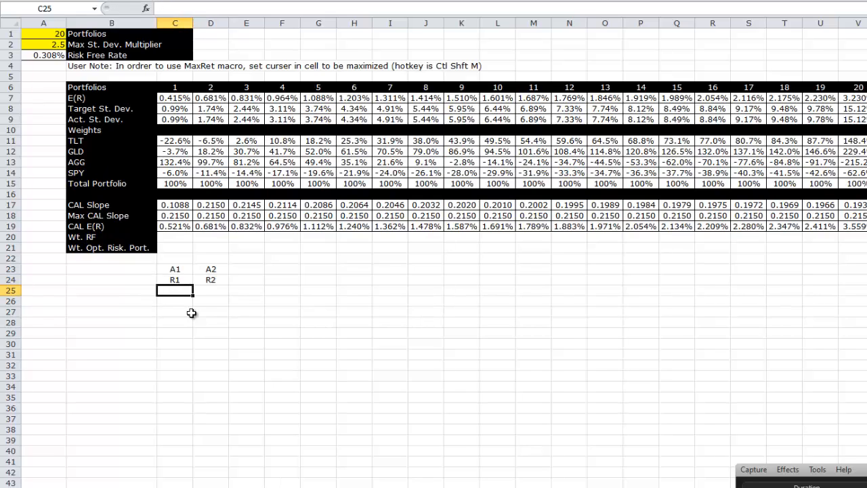
Step: Enter the weight labels w1 in C25 and (1-w1) in D25
type("w1")
key("Tab")
type("(1")
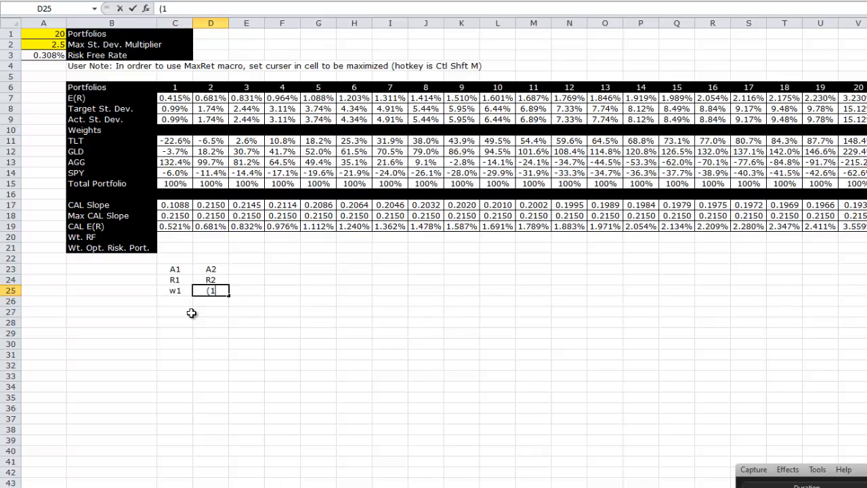
type("-w1)")
key("Return")
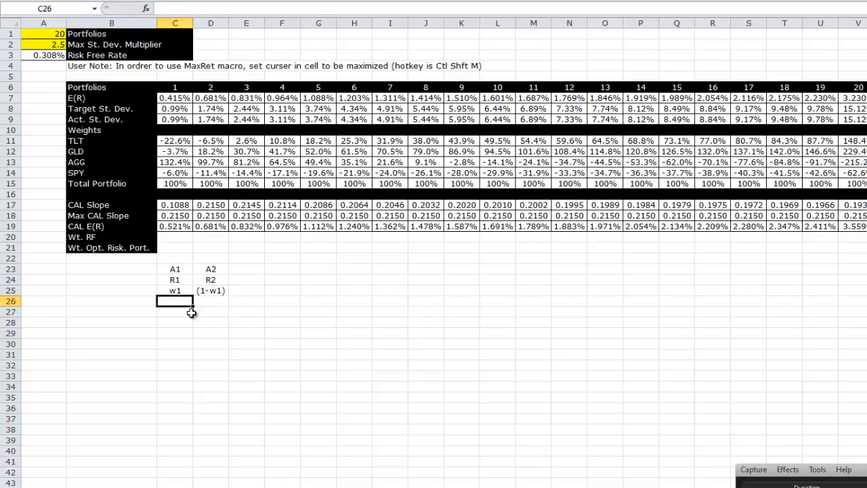
Step: Move the label block C23:D25 down one row so that it starts in C24
key("Up")
key("Up")
key("Up")
key("shift+Right")
key("shift+Down")
key("shift+Down")
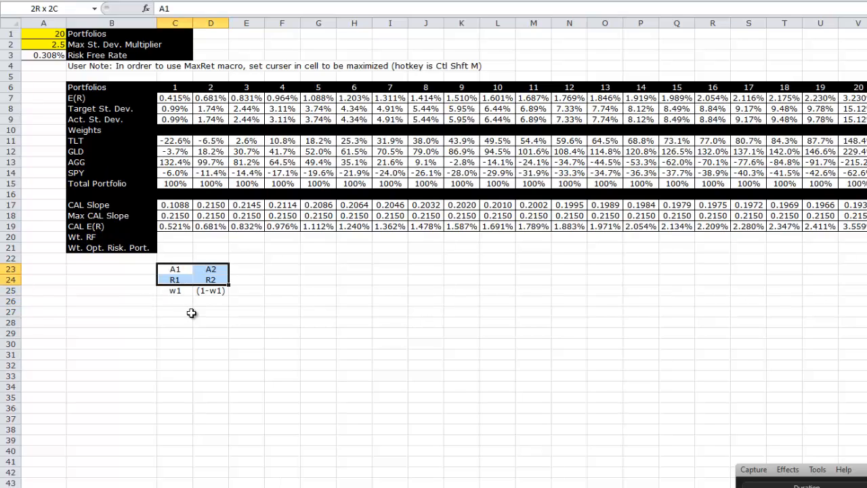
key("ctrl+x")
key("Down")
key("ctrl+v")
key("Up")
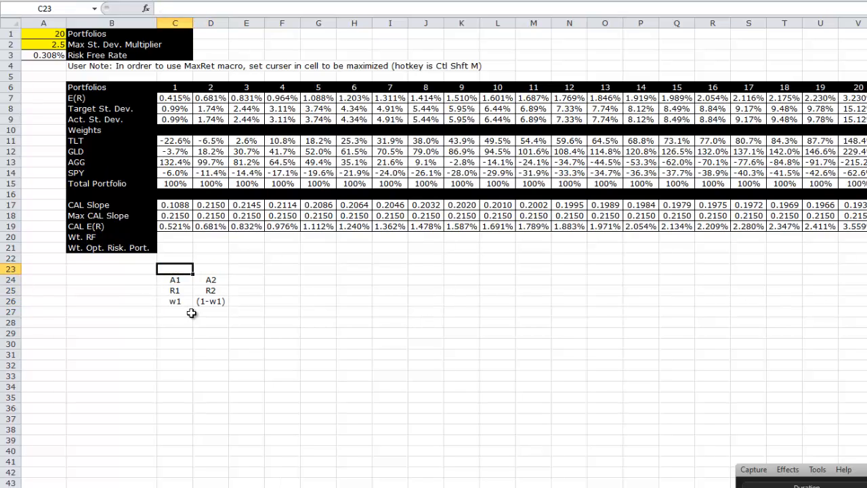
Step: Head the two label columns RF in C23 and ORP in D23, and compare them with the Capital Allocation Line slide in PowerPoint
type("OR")
key("BackSpace")
key("BackSpace")
type("RF")
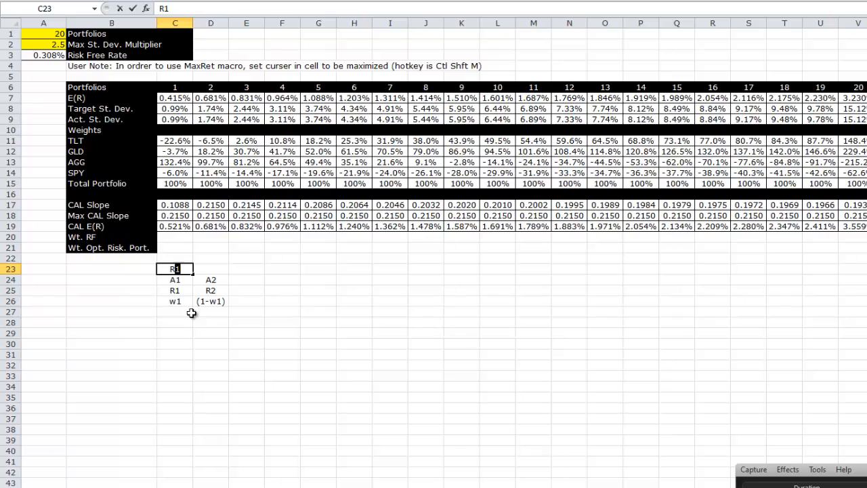
key("Tab")
type("ORP")
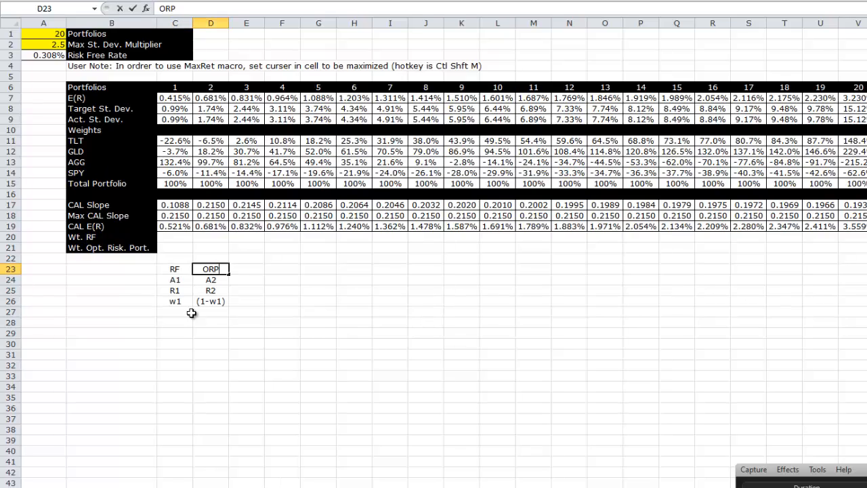
key("Return")
key("Up")
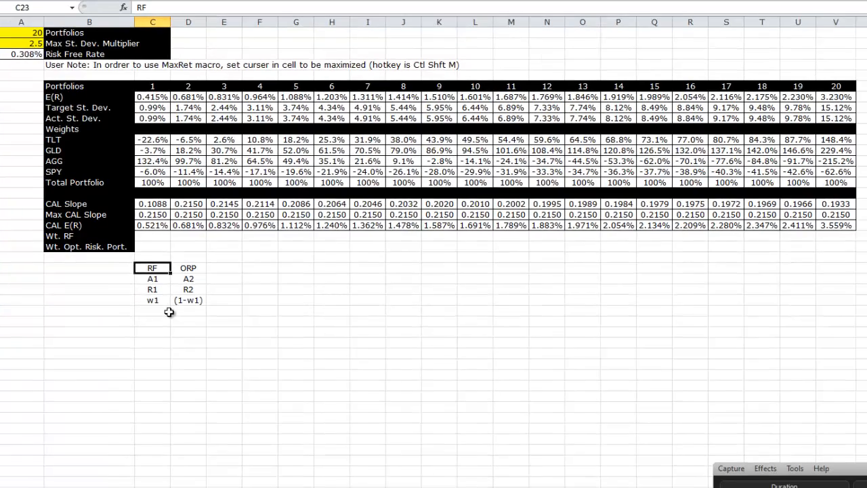
key("alt+Tab")
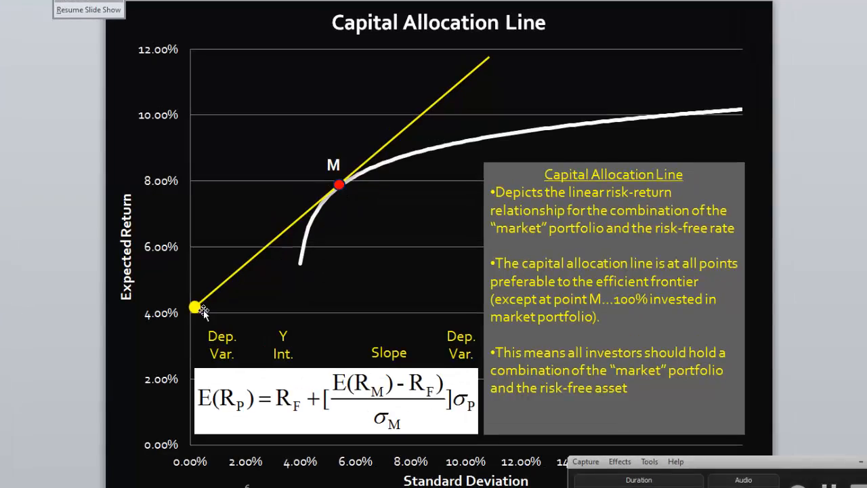
key("alt+Tab")
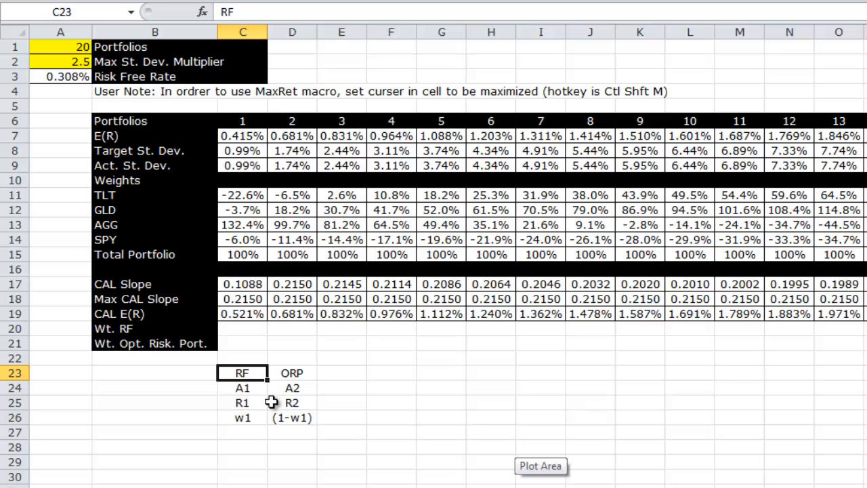
Step: Write the two-asset return equation "E(R) = w1R1 + (1-w1)R2" as text in B28
left_click(202, 445)
type("ER")
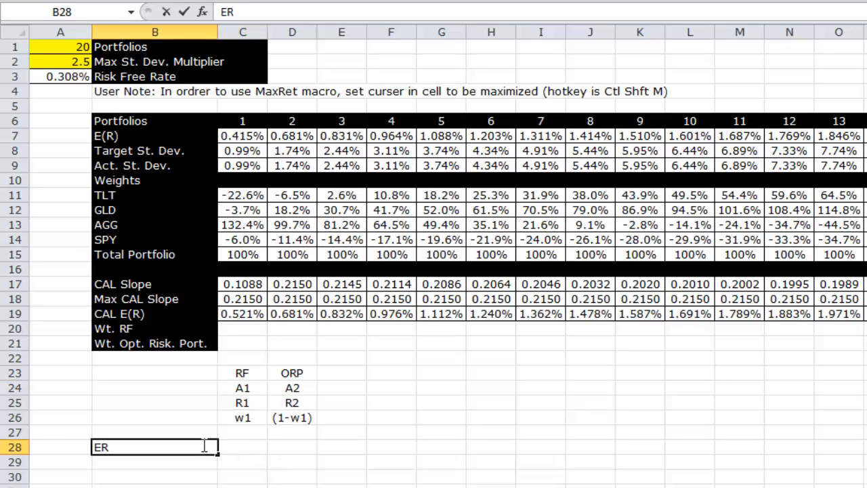
key("BackSpace")
type("(R)")
type(" =")
key("ctrl+z")
type("= w1")
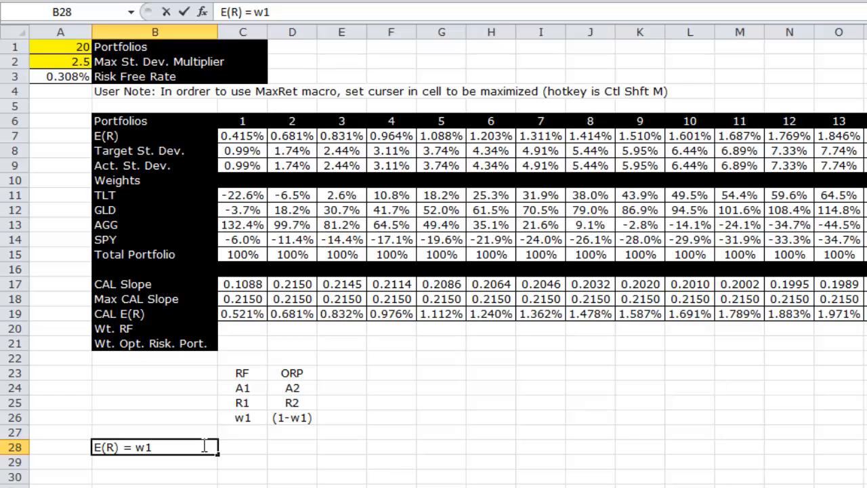
type("R1 + (1")
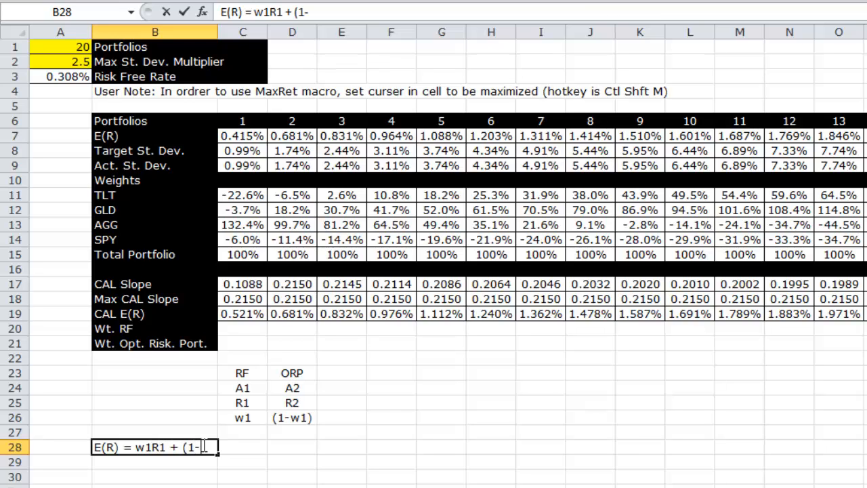
type("-w1)R2")
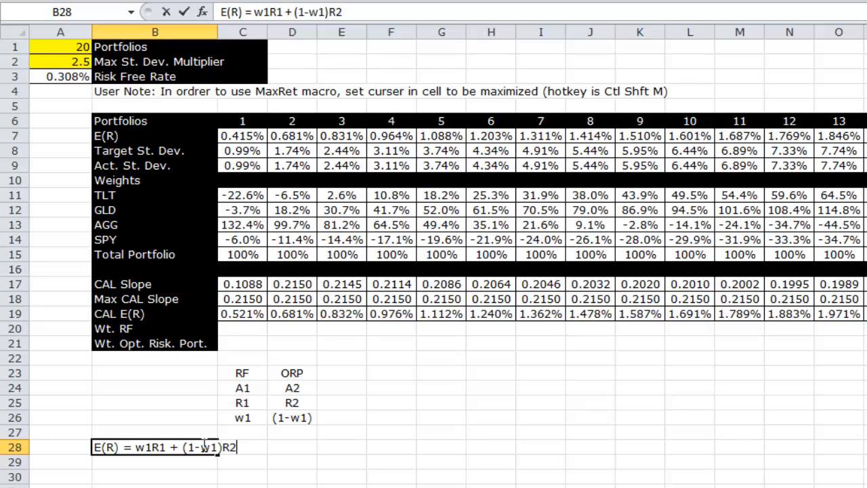
key("Return")
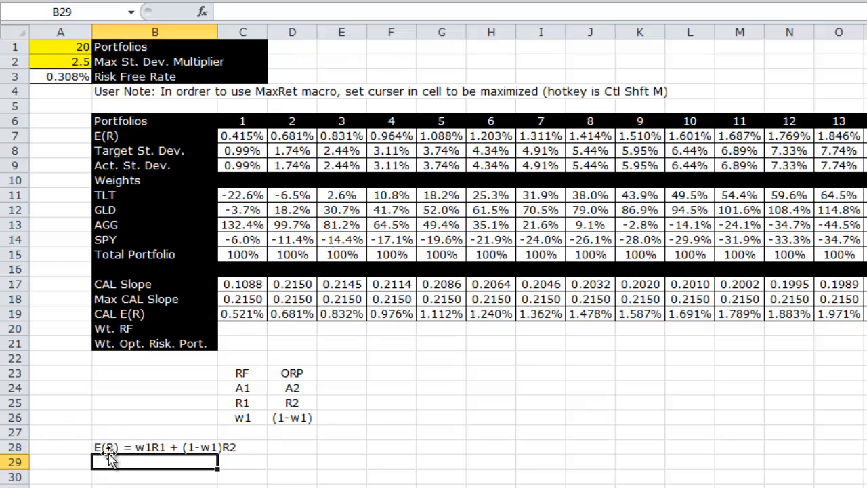
Step: Relate the equation's terms to the CAL E(R) row, the risk-free rate in A3 and portfolio 2's E(R) in D7
left_click_drag(257, 314, 866, 315)
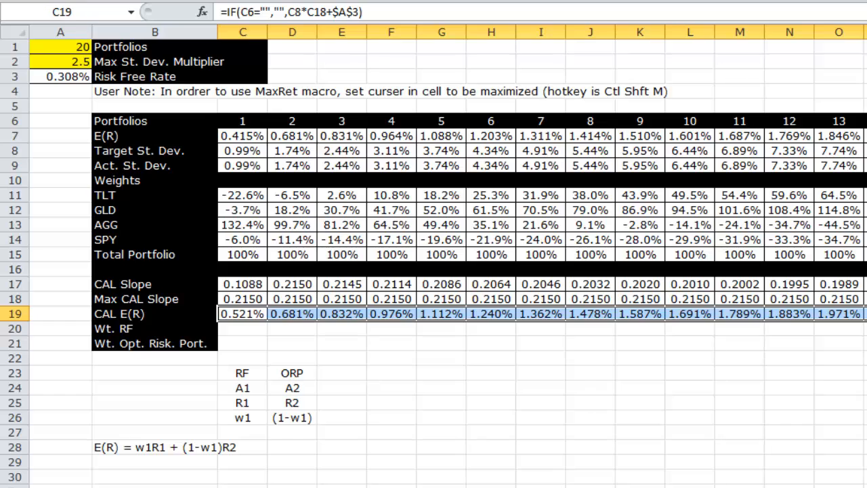
left_click(144, 447)
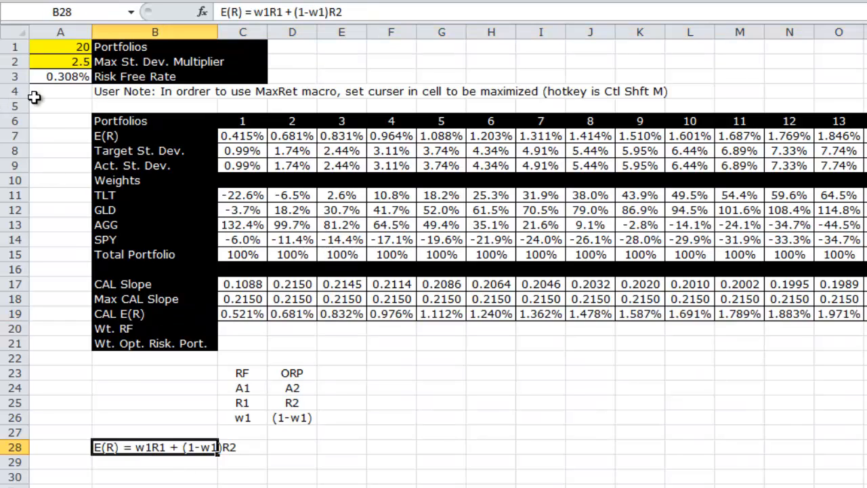
left_click(45, 77)
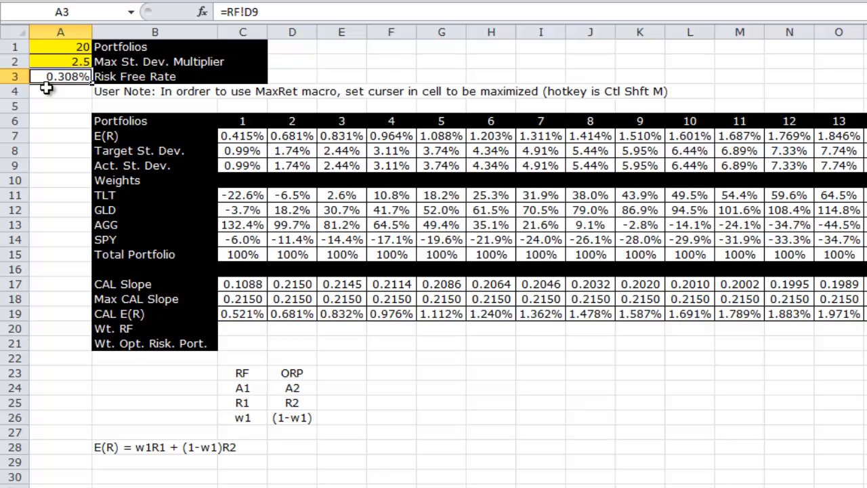
left_click(291, 403)
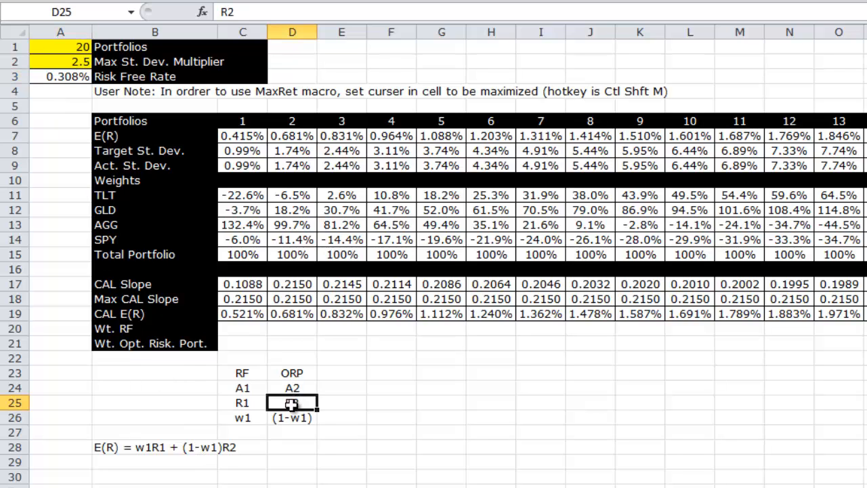
left_click_drag(258, 134, 866, 136)
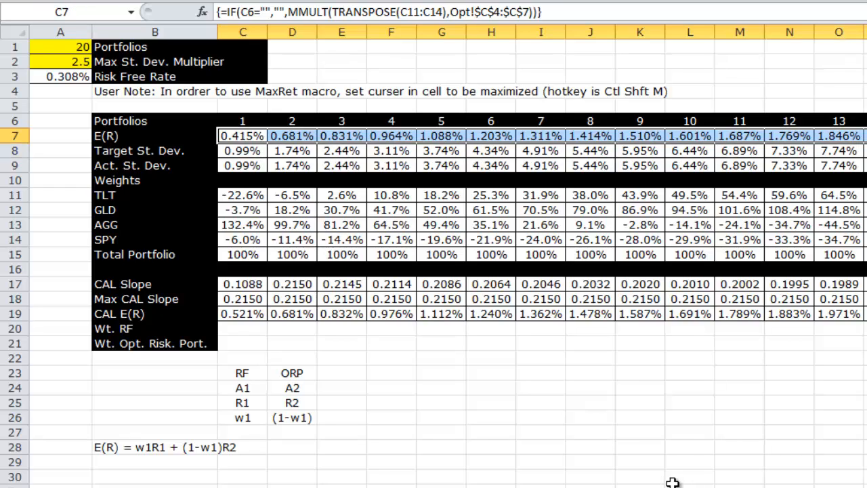
left_click(512, 447)
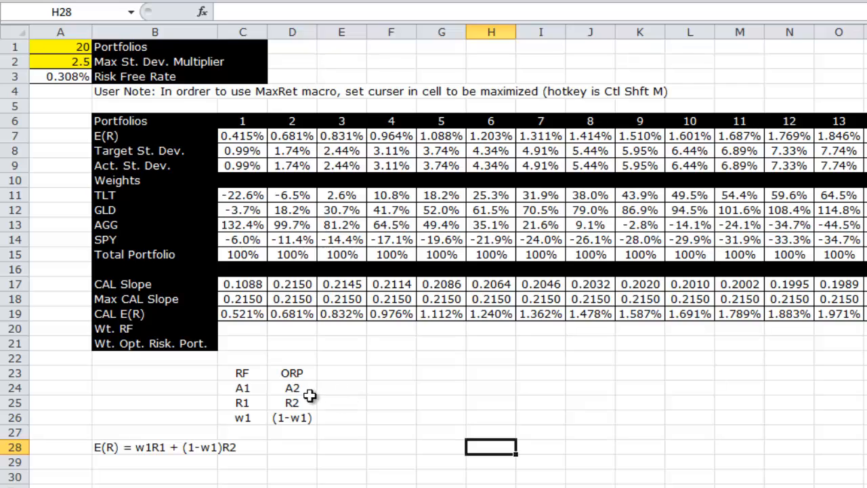
left_click(309, 400)
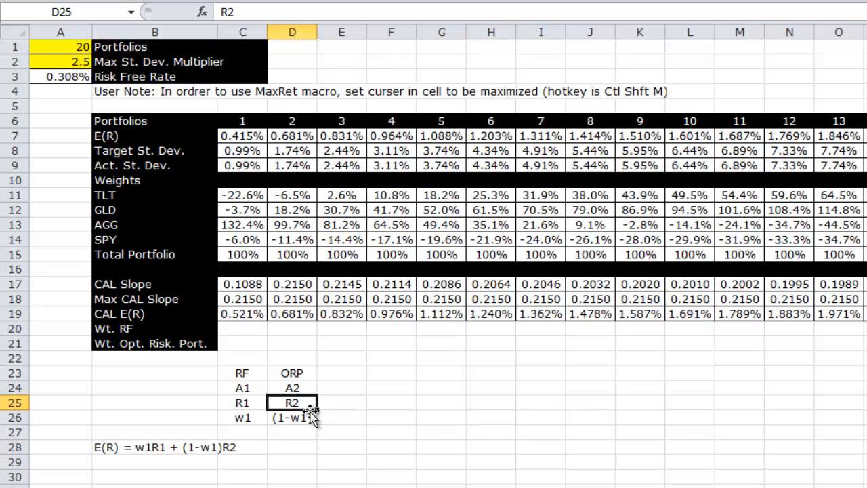
left_click(302, 139)
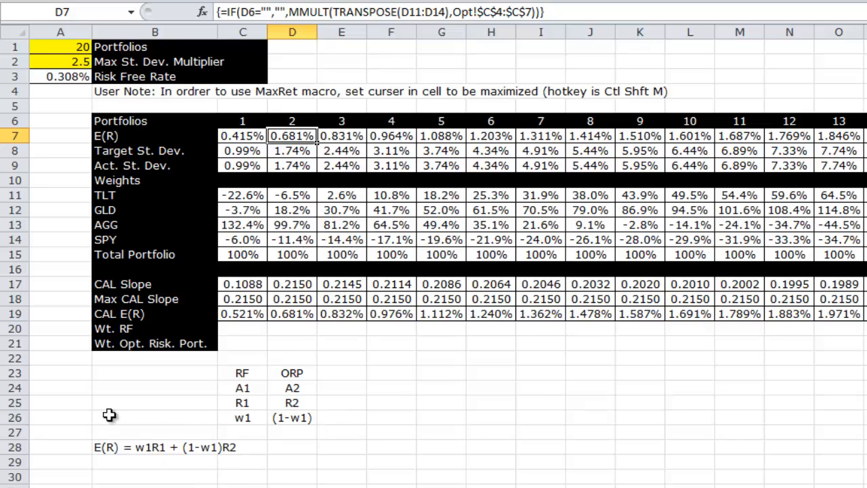
Step: Write the solved weight equation "w1 = (Rp - R2)/(R1 - R2)" as text in B30
left_click(197, 476)
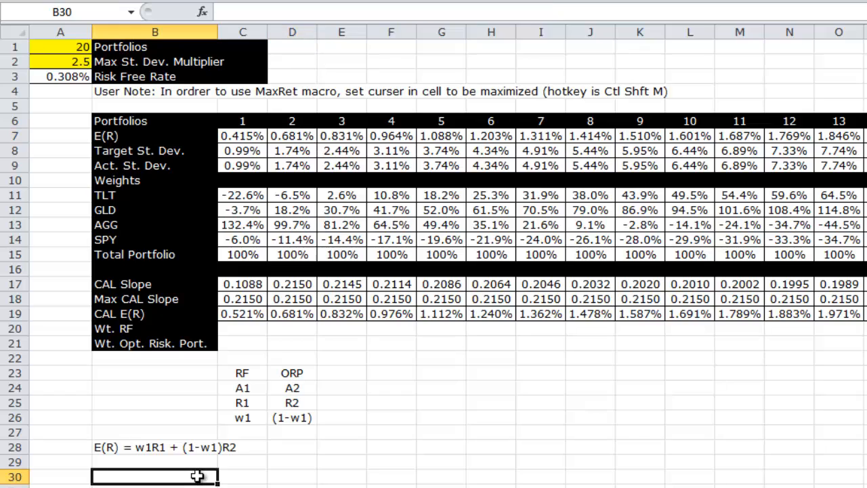
type("w1 = Rp - R2")
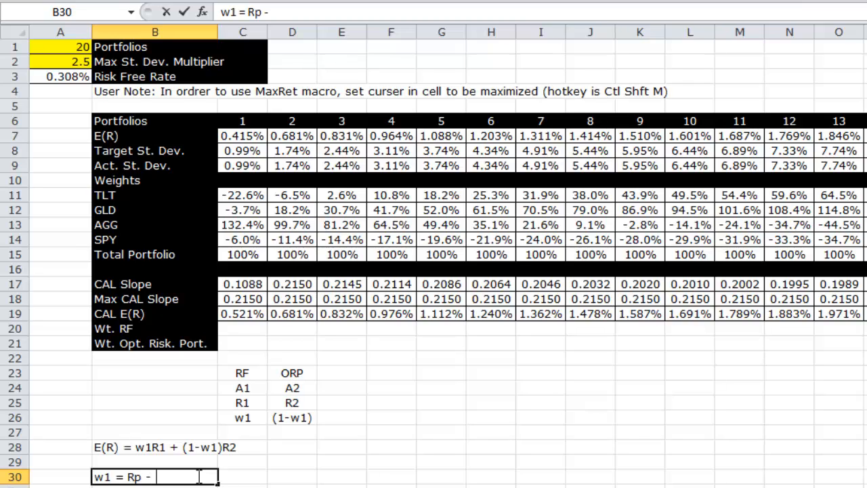
left_click(249, 12)
type("(")
key("End")
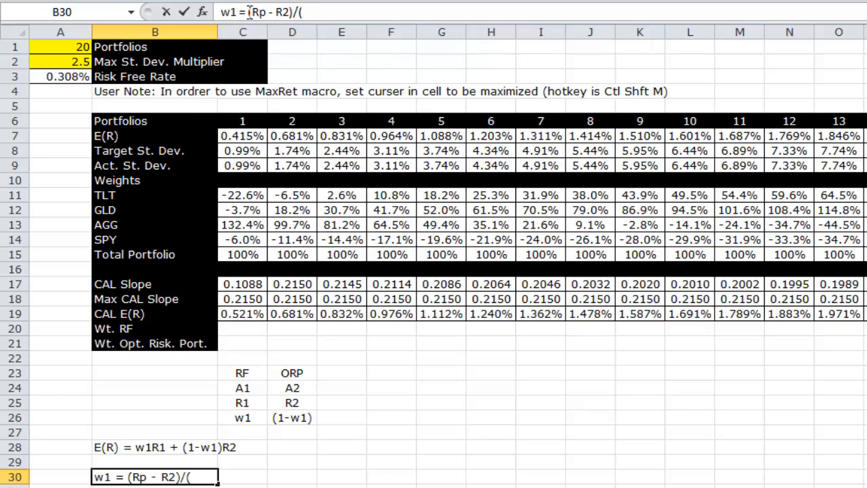
type("R2")
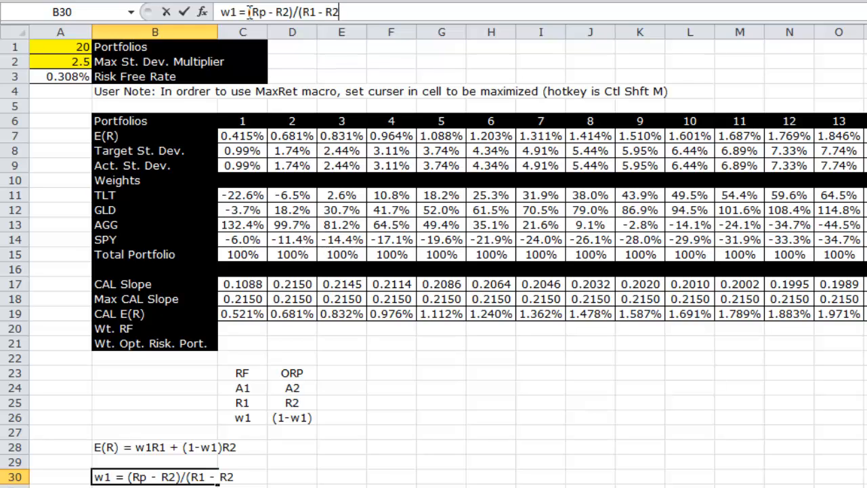
key("Return")
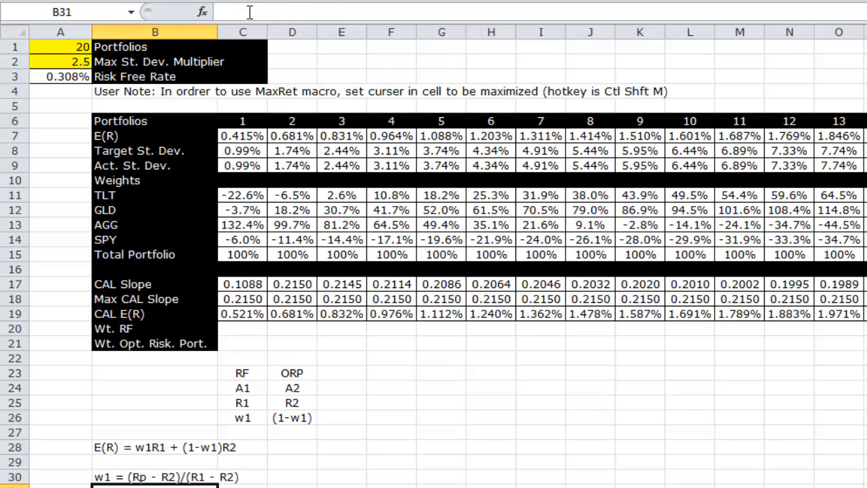
key("Up")
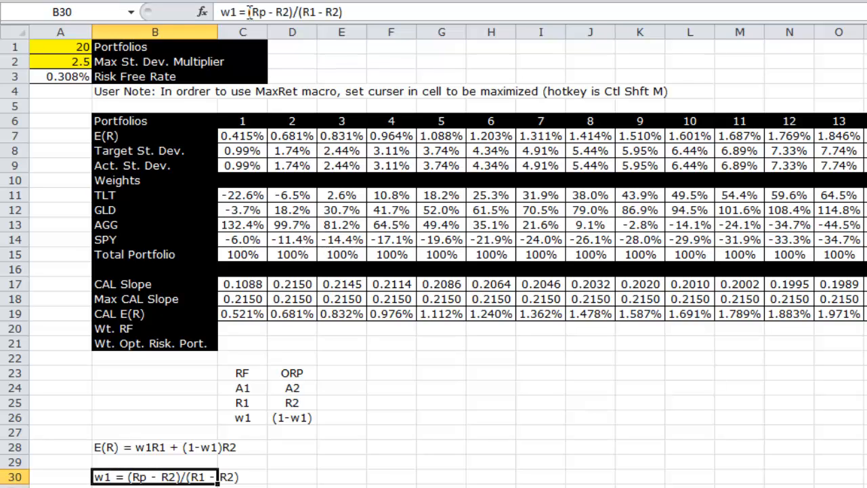
Step: Calculate portfolio 1's risk-free weight in C20 with the formula =(C19-D7)/(A3-D7)
left_click(260, 330)
type("=")
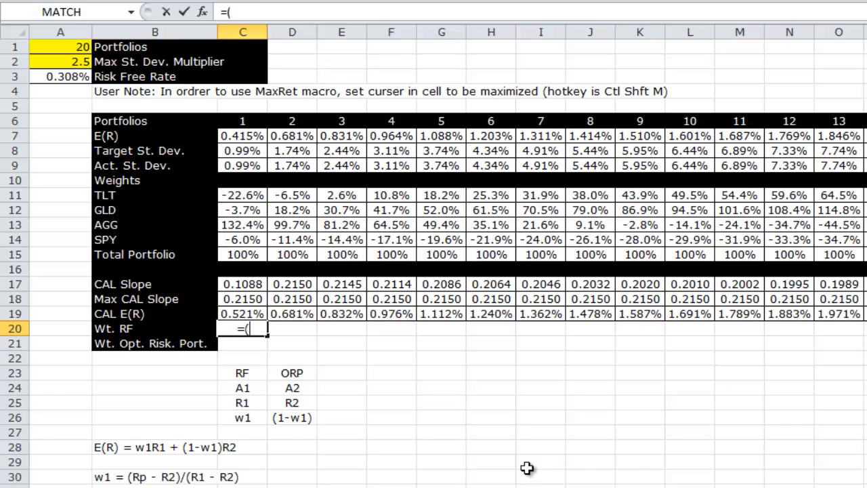
type("(")
key("Up")
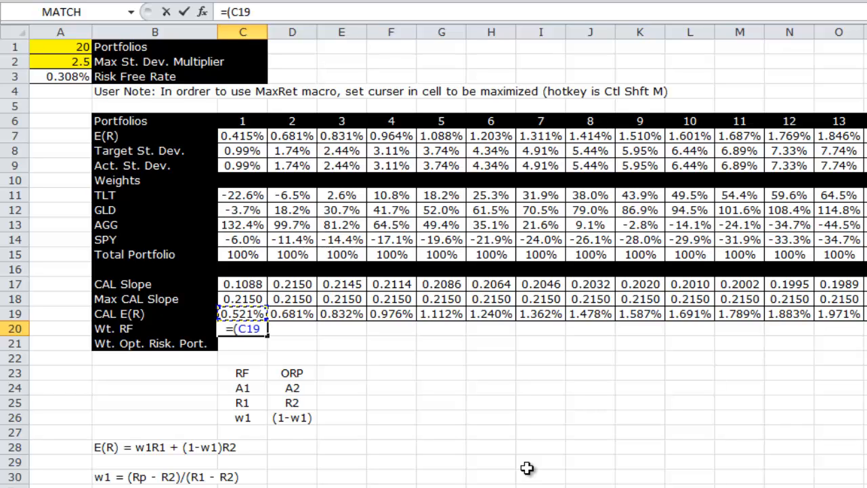
type("-")
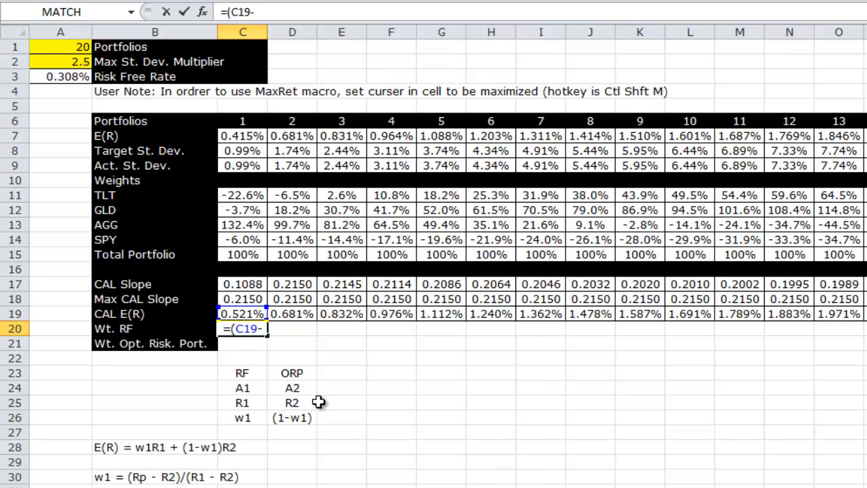
left_click(296, 137)
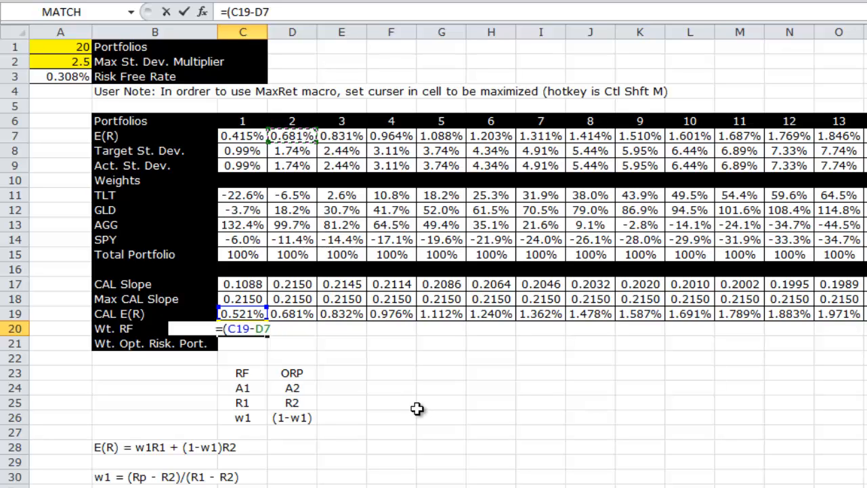
type(")/(")
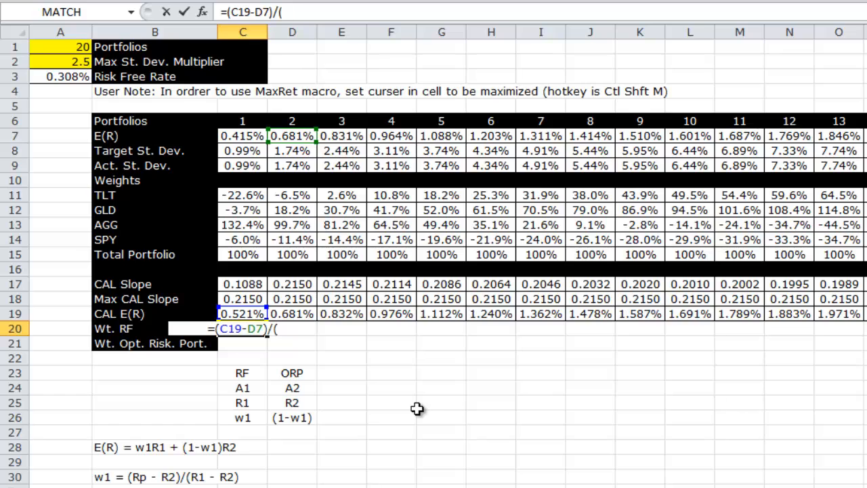
left_click(71, 79)
type("-")
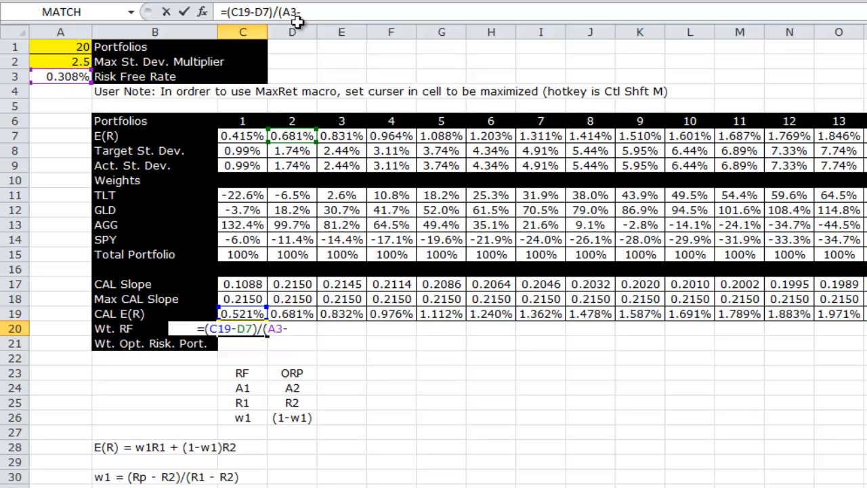
left_click(285, 136)
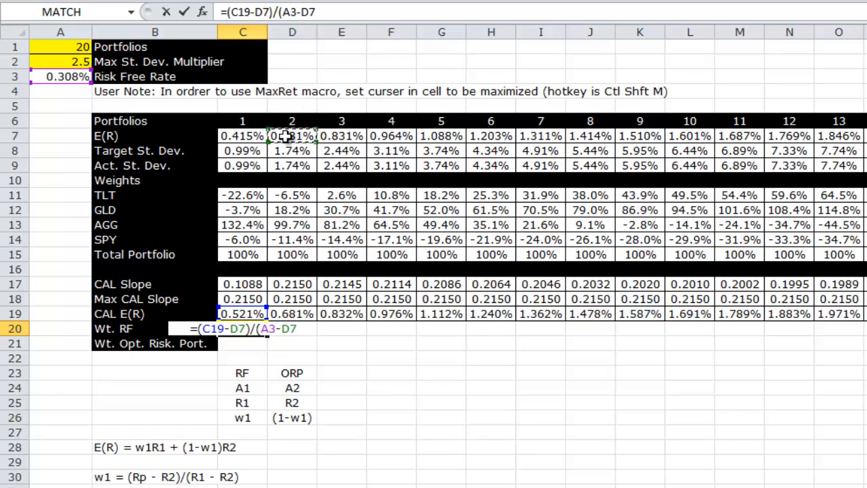
type(")")
key("Return")
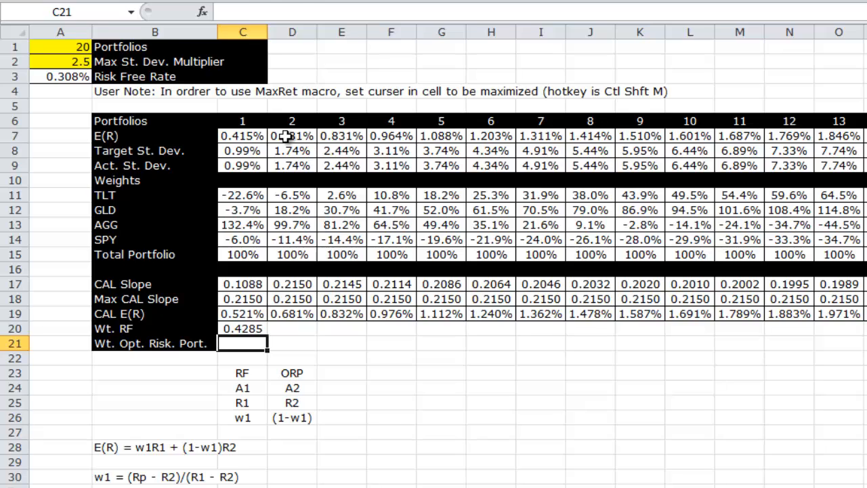
key("Up")
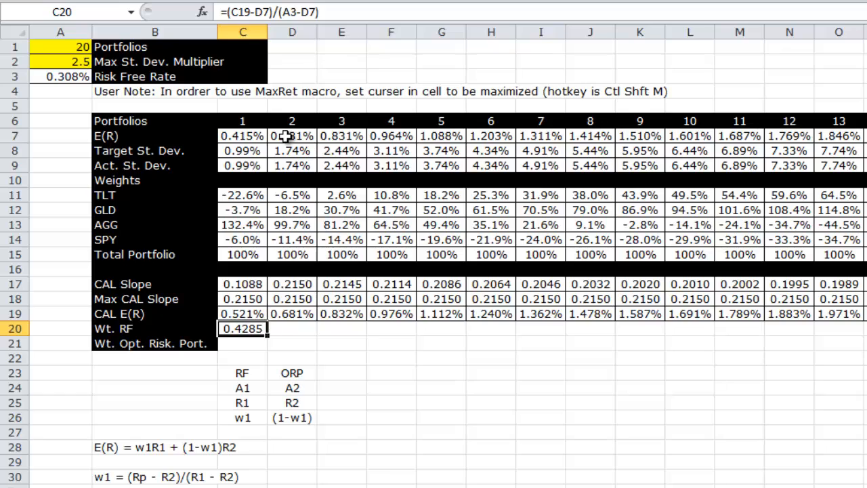
Step: Calculate portfolio 1's optimal risky portfolio weight in C21 with the formula =1-C20
key("Return")
type("=")
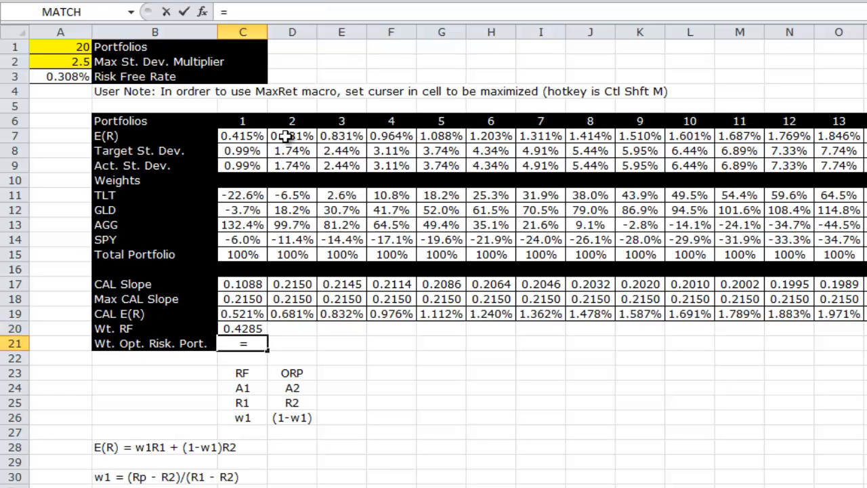
type("1-C20")
key("Return")
Step: Make the D7 and A3 references in C20's formula absolute, giving =(C19-$D$7)/($A$3-$D$7)
key("Up")
key("Up")
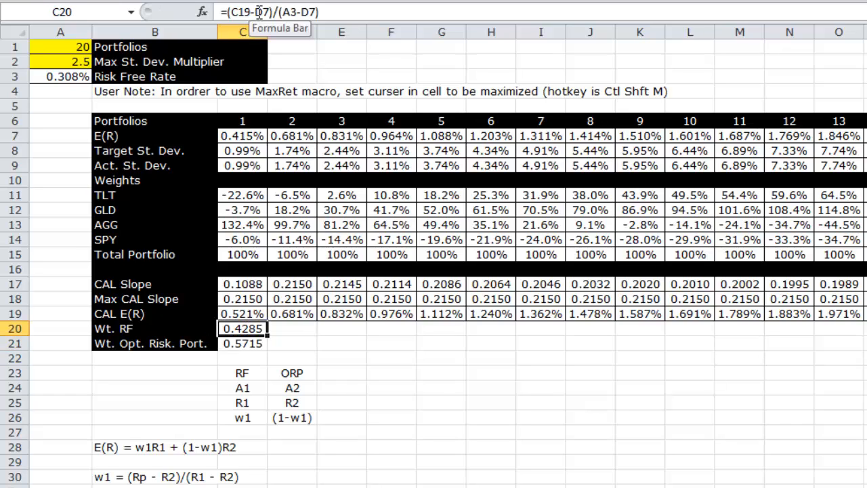
left_click(260, 12)
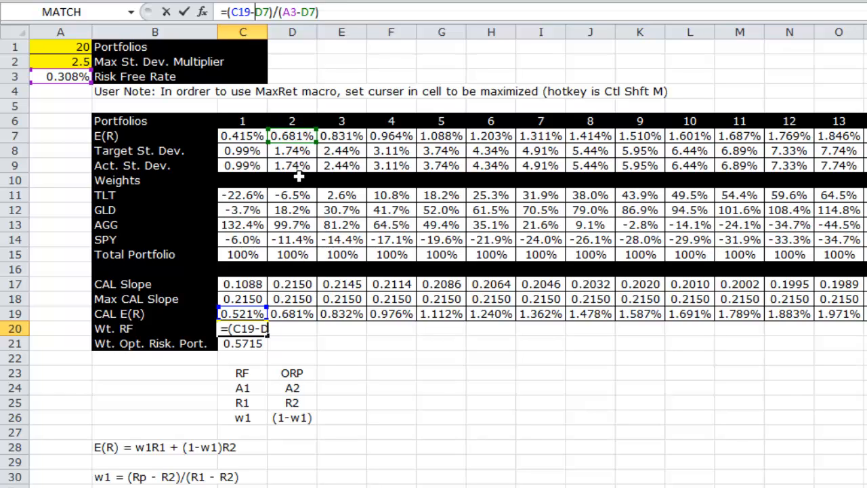
key("F4")
left_click(318, 11)
key("F4")
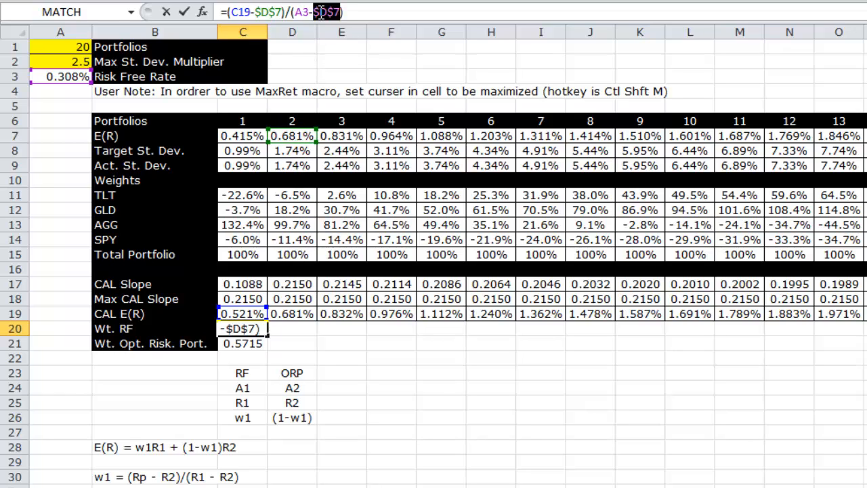
left_click(303, 11)
key("F4")
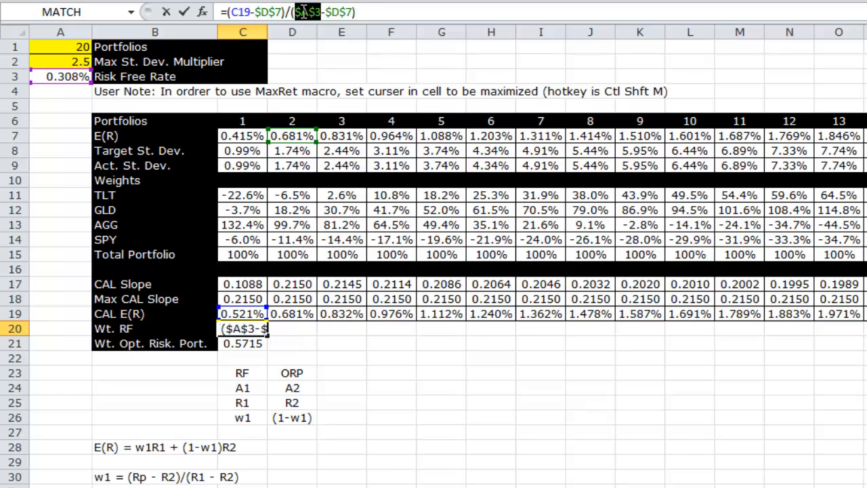
key("ctrl+Return")
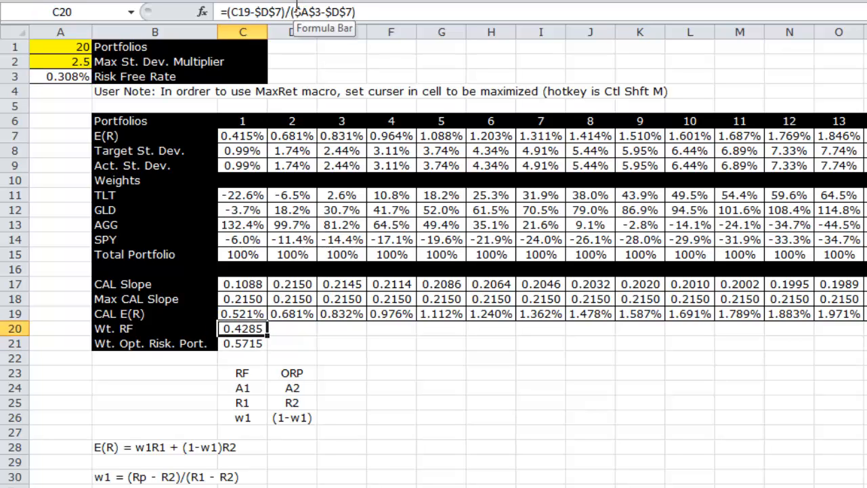
Step: Wrap C20's formula in a blank check on the portfolio number: =IF(C6="","",(C19-$D$7)/($A$3-$D$7))
left_click(228, 11)
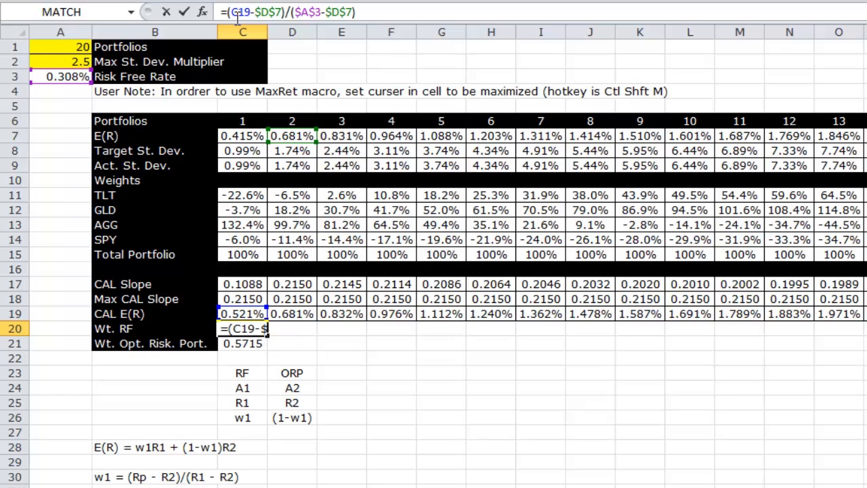
type("if(")
left_click(240, 123)
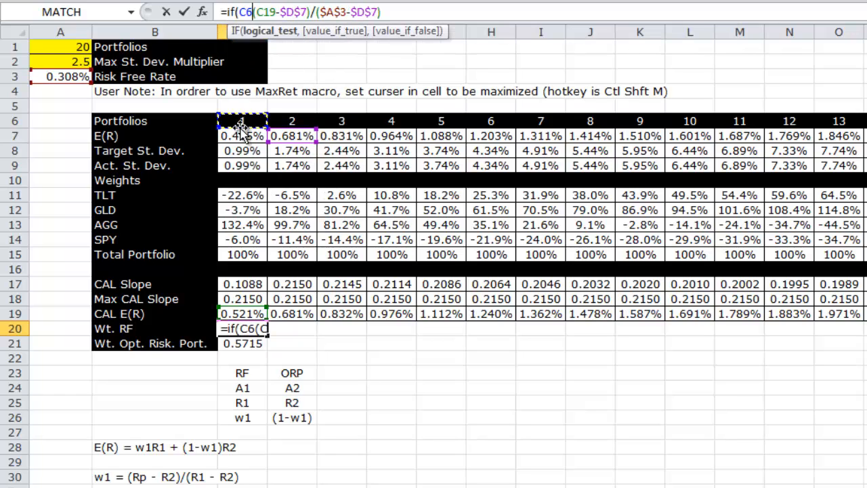
type("=\"\",\"")
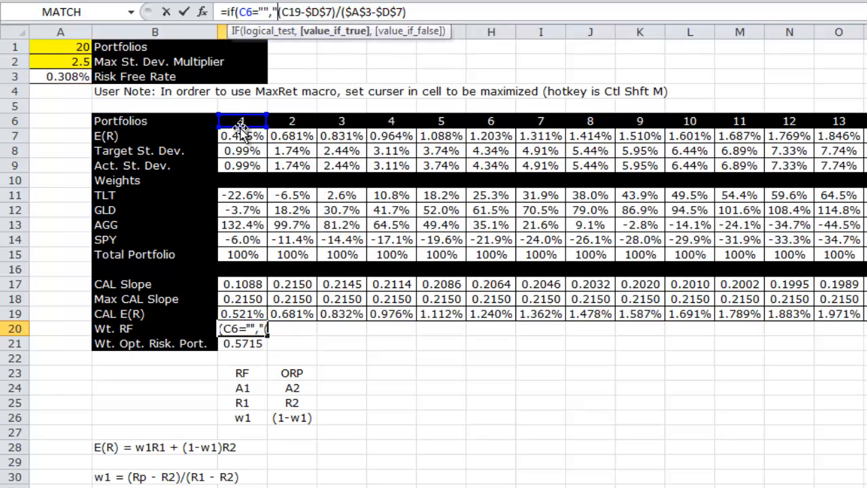
type("\",")
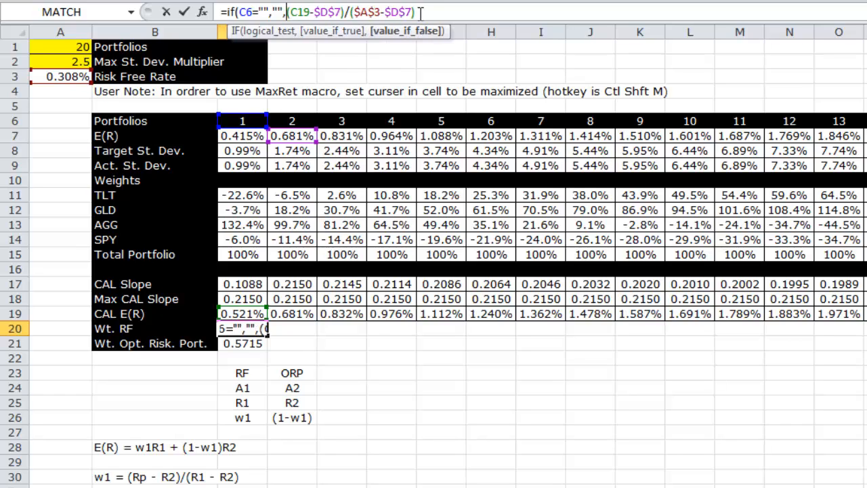
left_click(420, 12)
key("ctrl+Return")
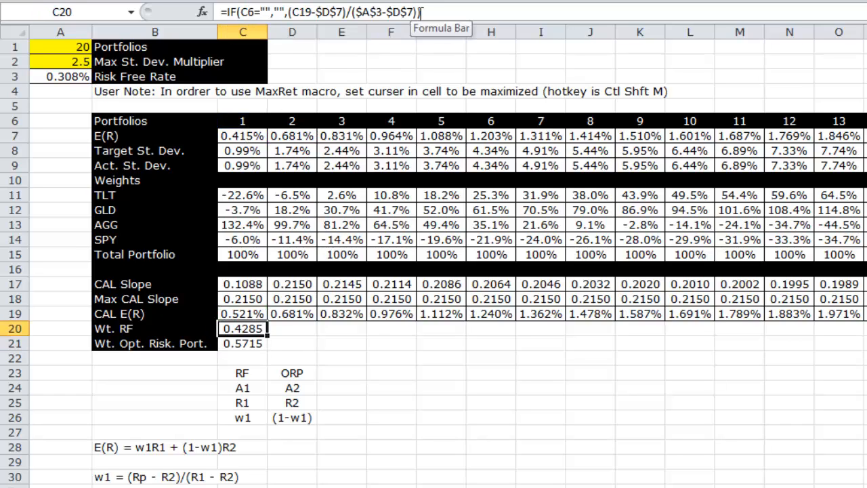
Step: Copy the Wt. RF formula from C20 across the rest of row 20 and format the row as percentages with two decimals
key("ctrl+c")
key("Right")
key("ctrl+shift+Right")
key("ctrl+v")
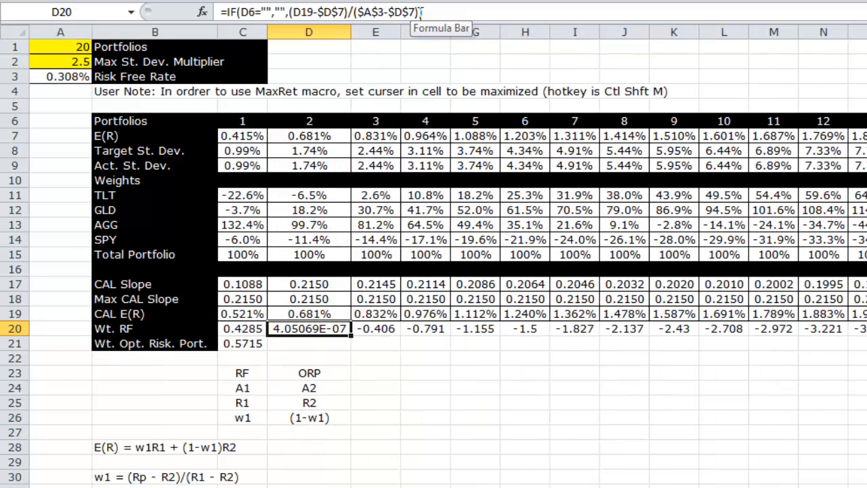
key("ctrl+shift+Right")
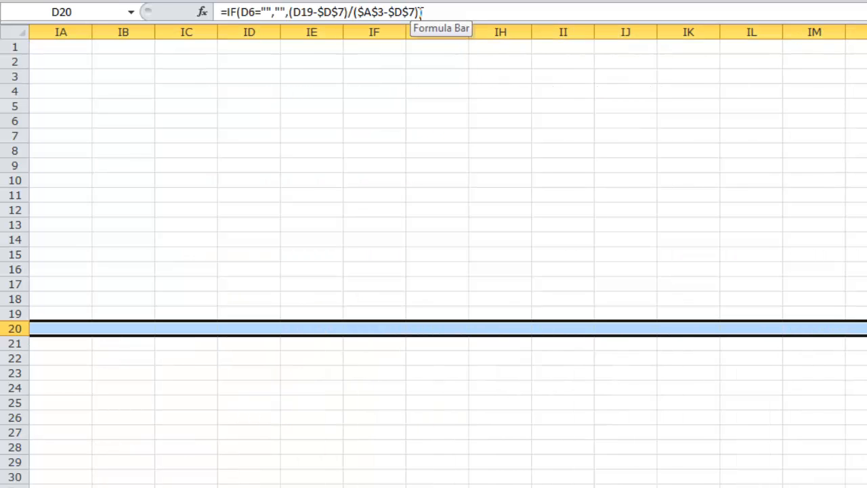
key("ctrl+v")
Step: Wrap C21's formula in the same blank check on the portfolio number: =IF(C6="","",1-C20)
key("Left")
key("Down")
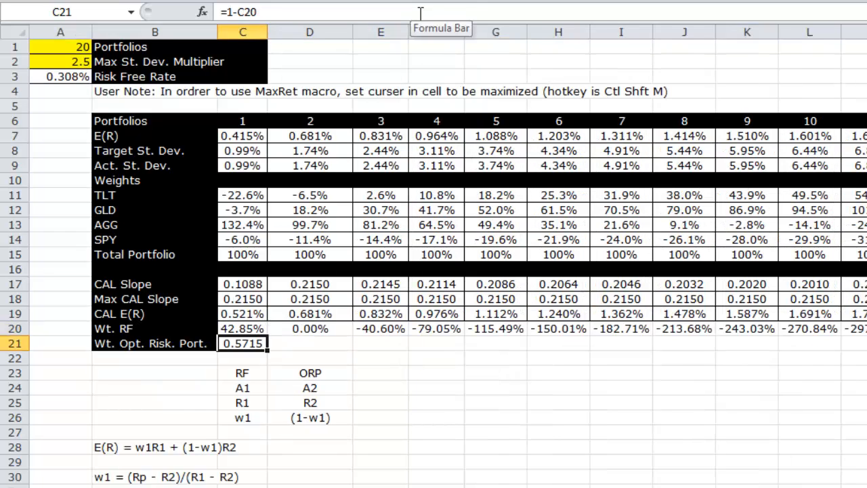
left_click(228, 12)
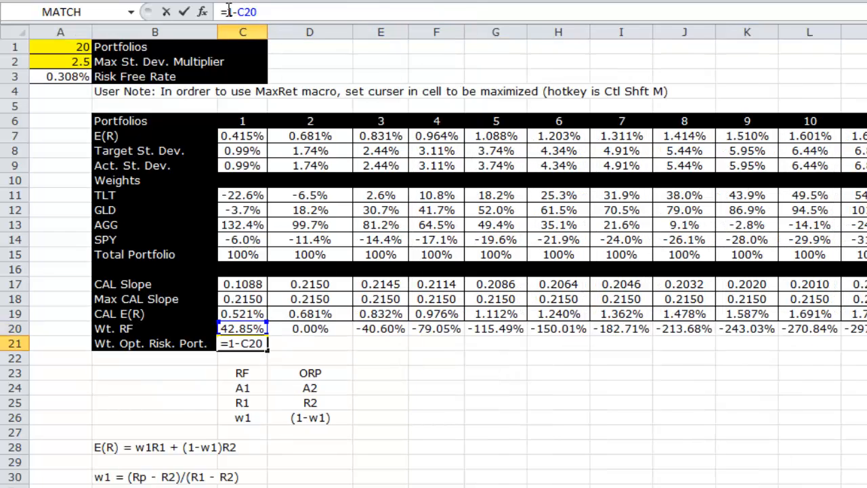
type("if(")
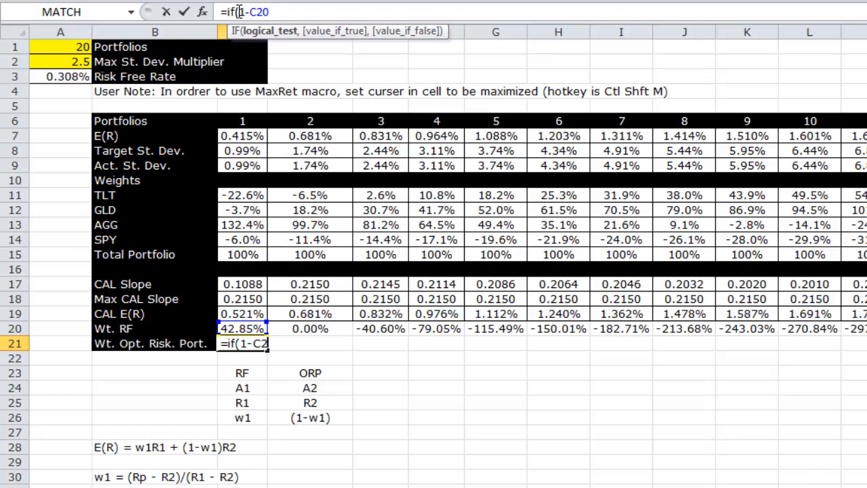
left_click(264, 121)
type("=")
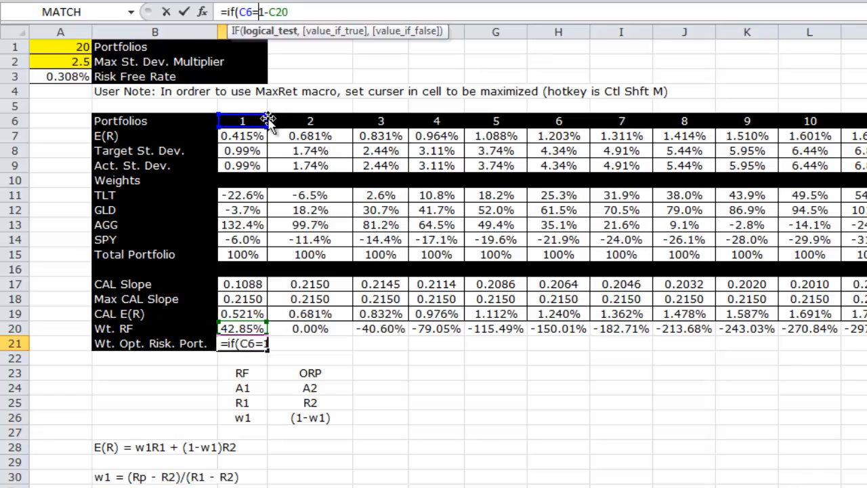
type("\"\",\"\",1-C20")
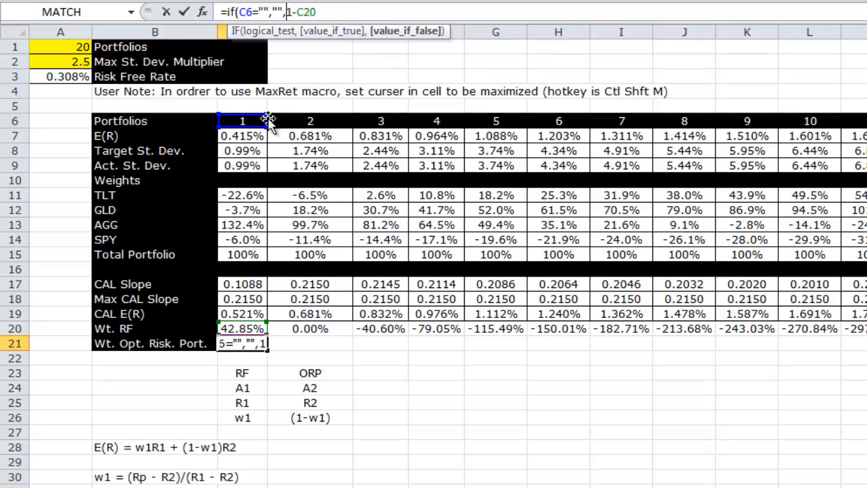
type(")")
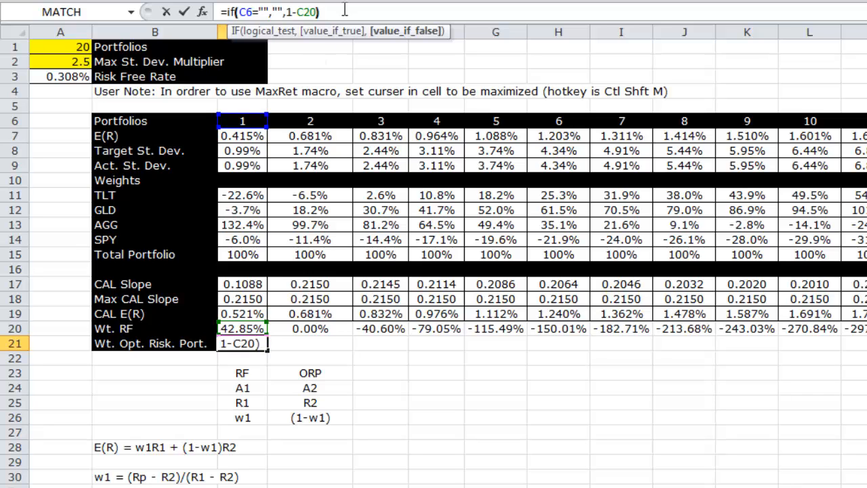
key("ctrl+Return")
Step: Copy the Wt. Opt. Risk. Port. formula from C21 across the rest of row 21
key("ctrl+c")
key("Right")
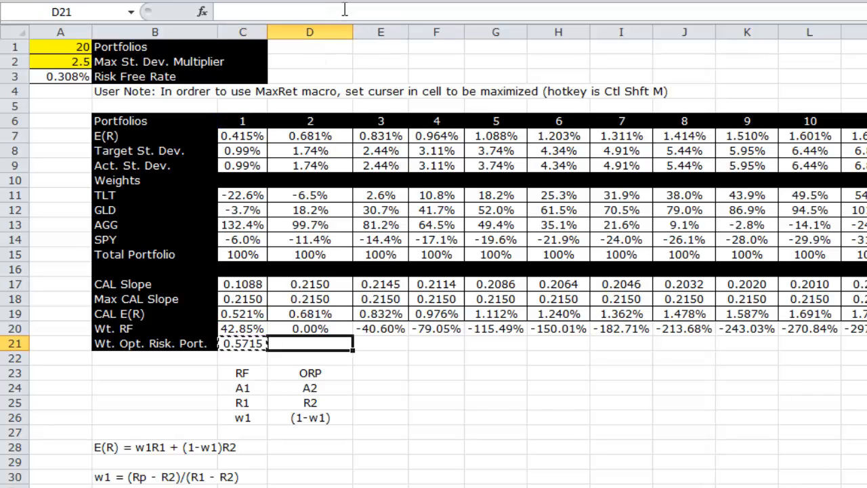
key("ctrl+shift+Right")
key("ctrl+v")
key("Left")
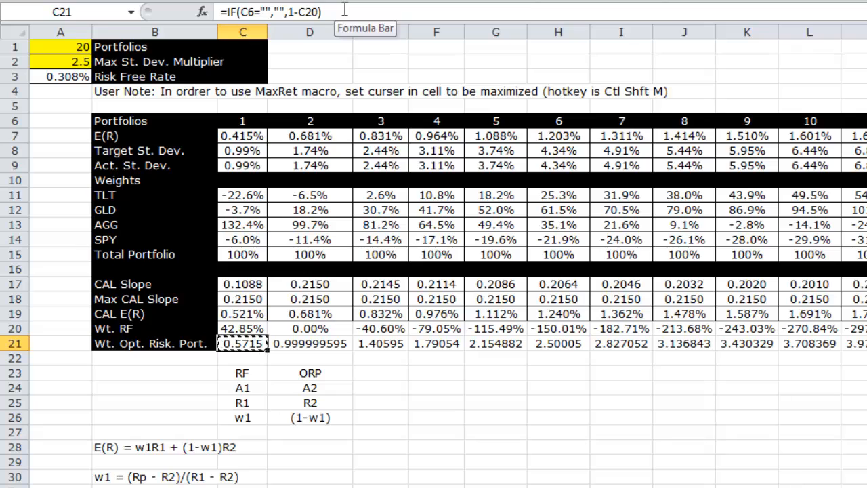
Step: Format the Wt. Opt. Risk. Port. values in row 21 as percentages with two decimals
key("Right")
key("ctrl+shift+Right")
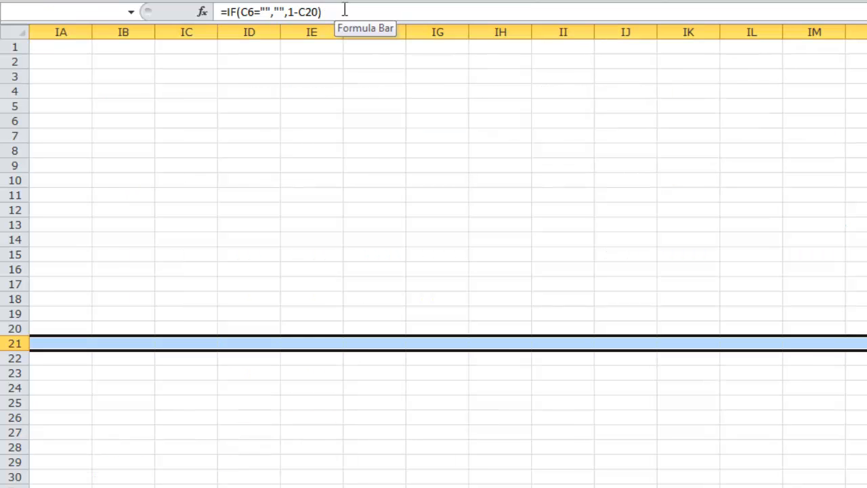
key("ctrl+shift+5")
key("alt+h")
key("0")
key("alt+h")
key("0")
left_click(408, 432)
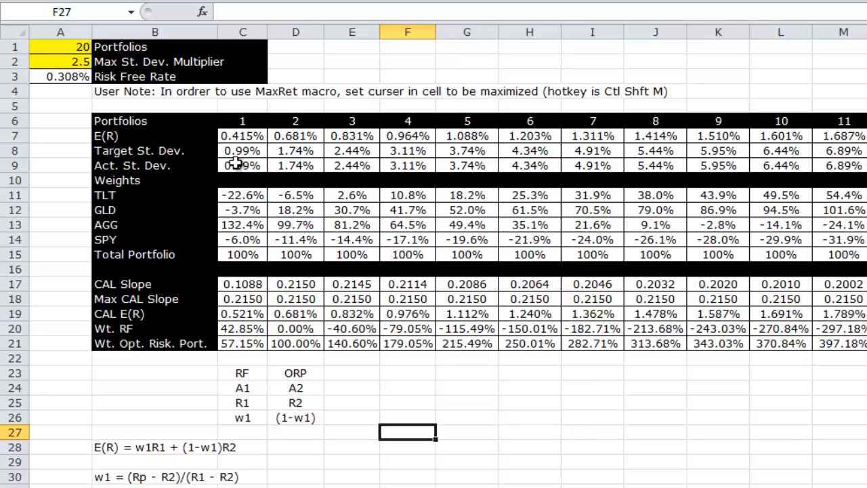
Step: Review the frontier returns and standard deviations, portfolio 2's column and the Max CAL Slope row alongside the Capital Allocation Line slide
left_click_drag(243, 136, 866, 165)
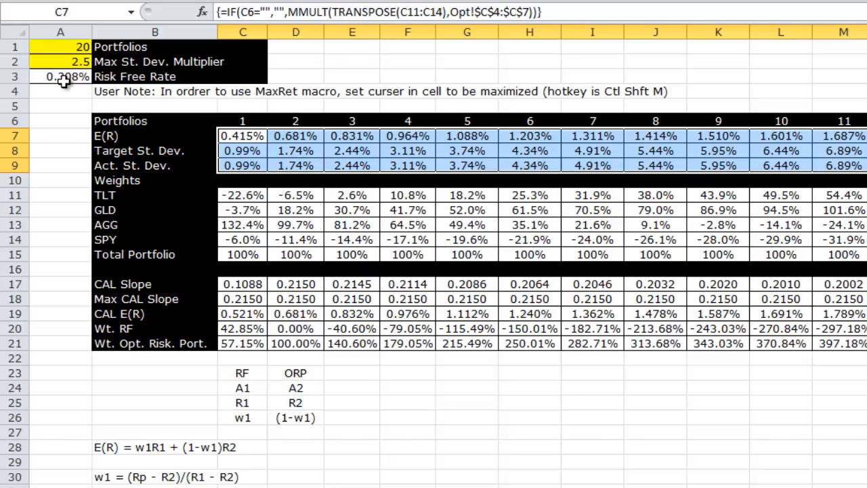
key("alt+Tab")
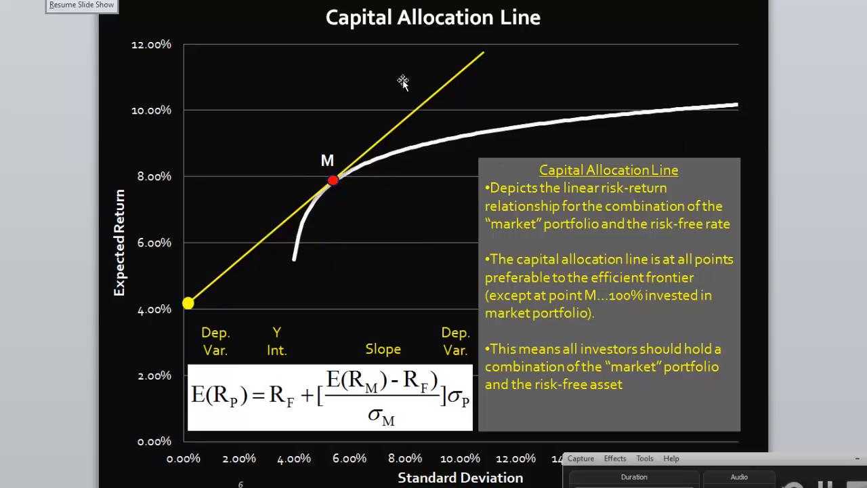
key("alt+Tab")
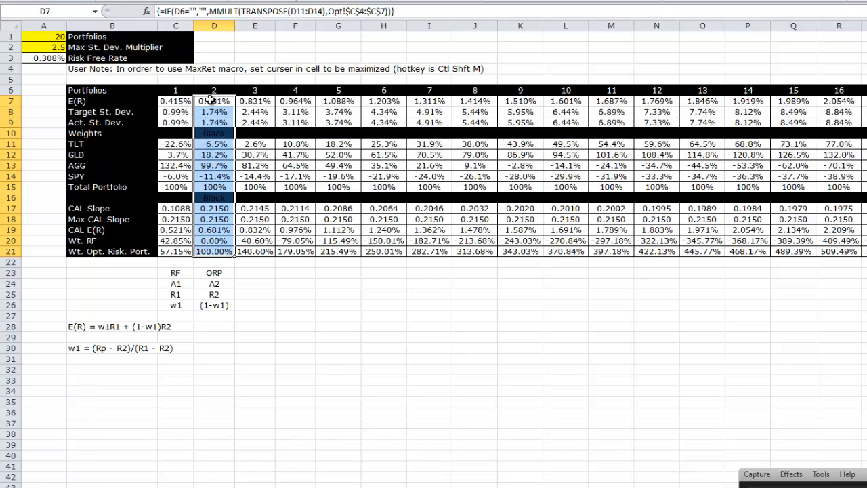
left_click_drag(211, 101, 221, 252)
left_click_drag(180, 219, 460, 223)
left_click(350, 293)
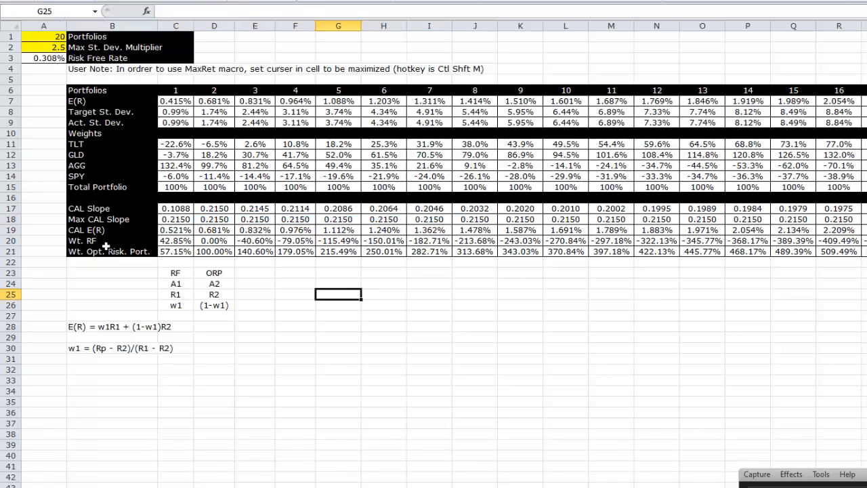
key("alt+Tab")
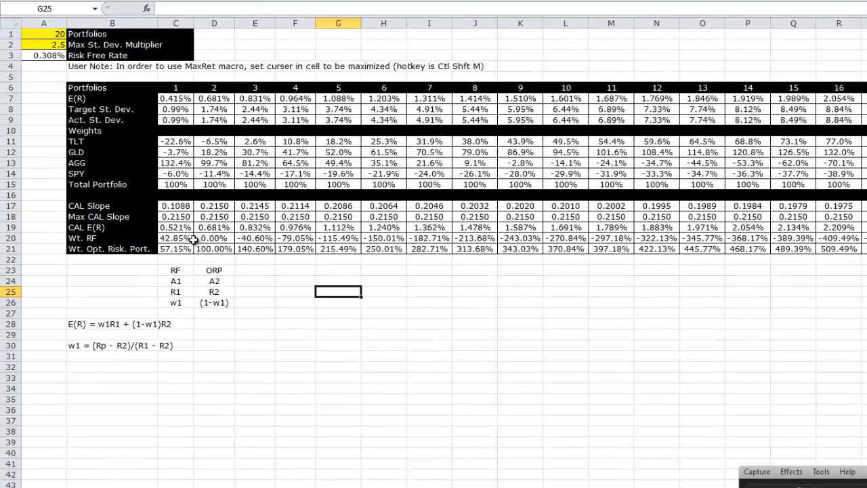
Step: Examine the CAL E(R) row, the w1 equation in B30 and the Wt. RF row it produces
left_click_drag(90, 221, 574, 222)
left_click_drag(657, 227, 831, 228)
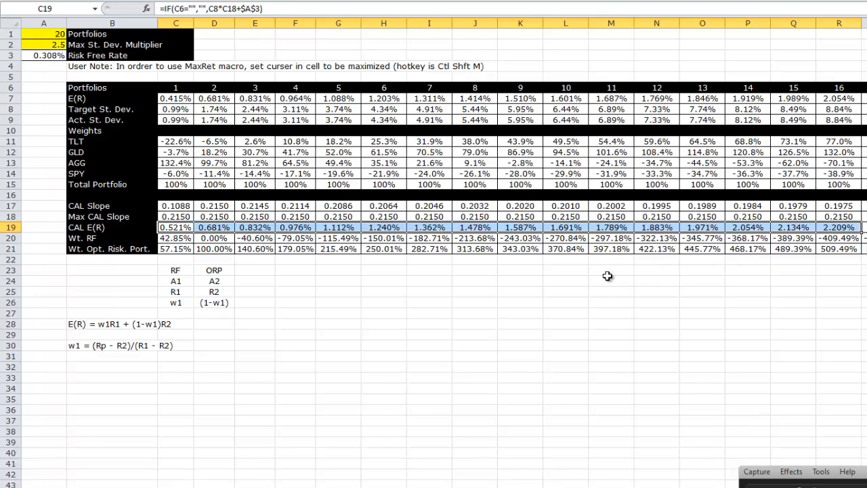
left_click_drag(866, 228, 189, 228)
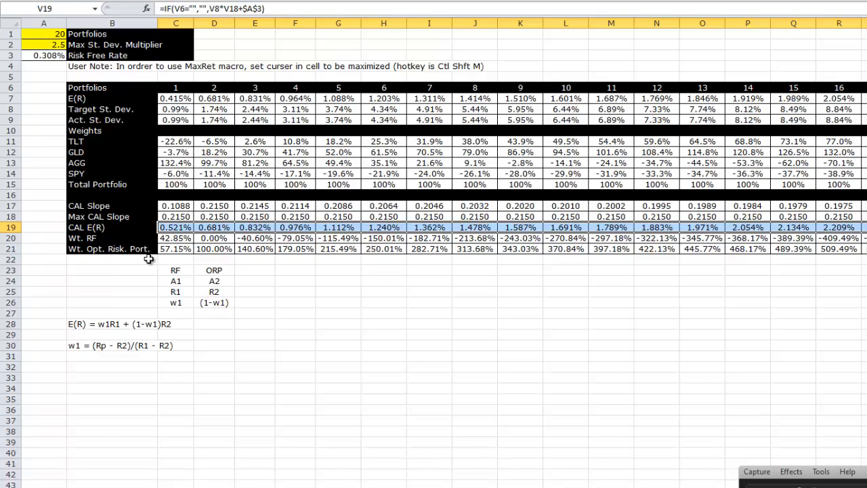
left_click(115, 346)
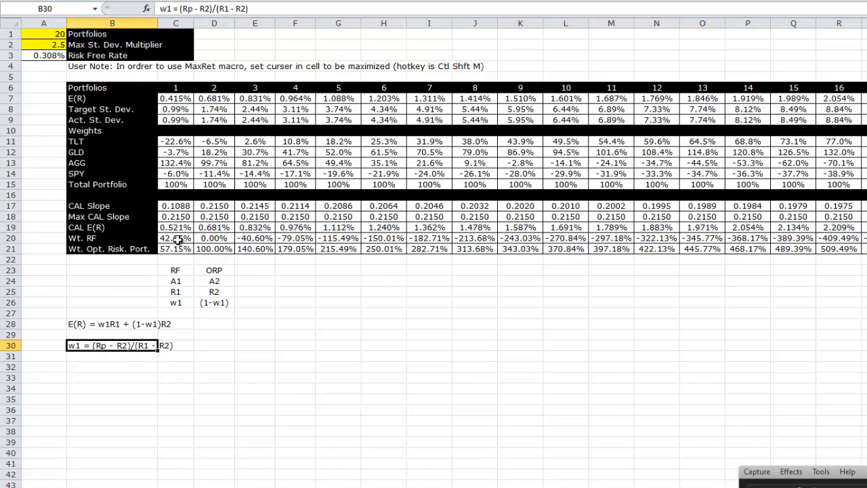
left_click_drag(175, 238, 207, 239)
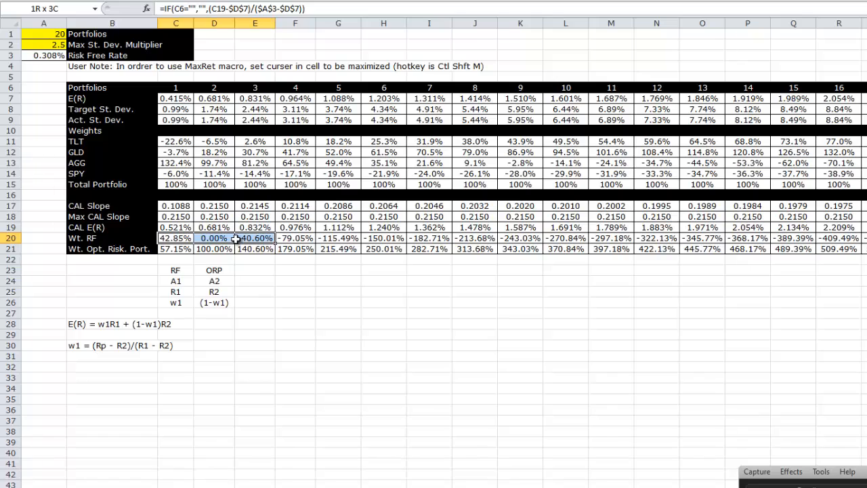
left_click_drag(235, 239, 696, 242)
left_click(520, 280)
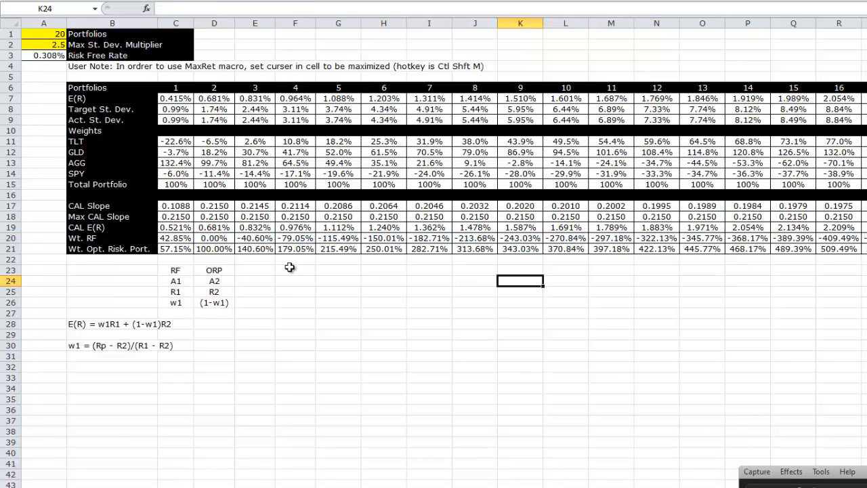
Step: Compare portfolio 2's target standard deviation and optimal risky portfolio weight with point M on the Capital Allocation Line slide
left_click(217, 110)
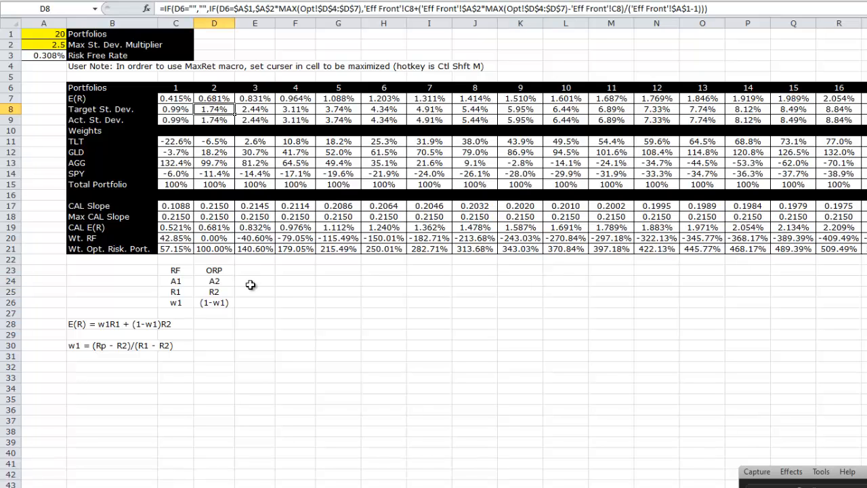
left_click(227, 252)
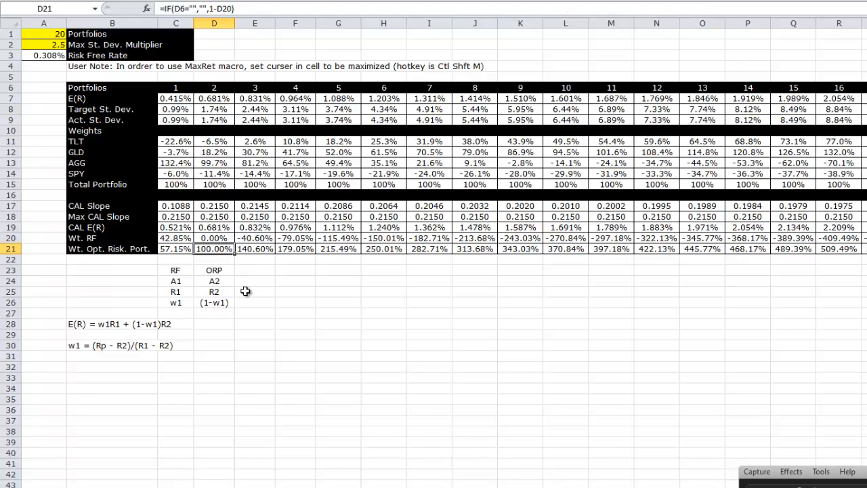
key("alt+Tab")
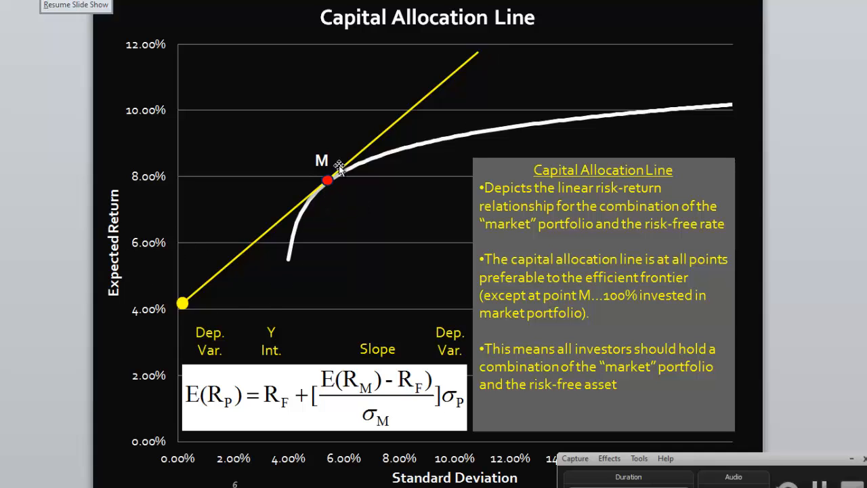
key("alt+Tab")
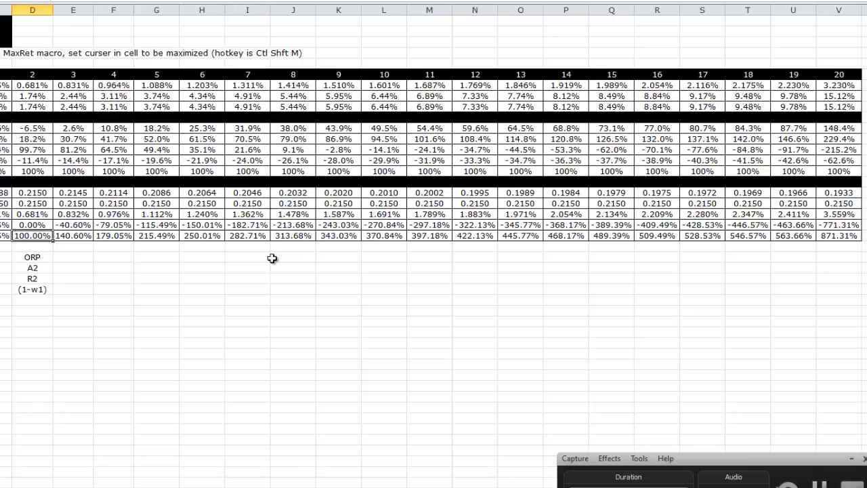
Step: Delete the scratch labels and the E(R) and w1 equations in the cells below the portfolio table
left_click_drag(39, 265, 138, 341)
key("Delete")
key("Right")
key("Right")
key("Right")
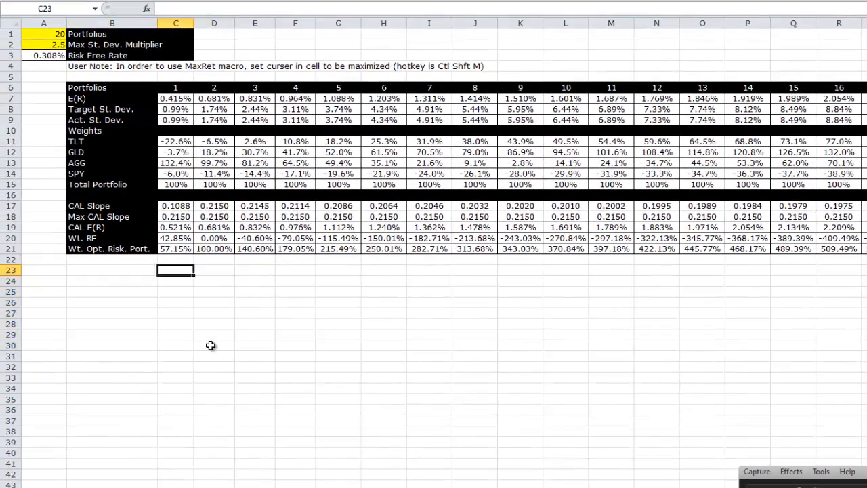
Step: Narrow column A so it fits its input values more closely
key("Left")
key("Left")
key("Left")
key("Left")
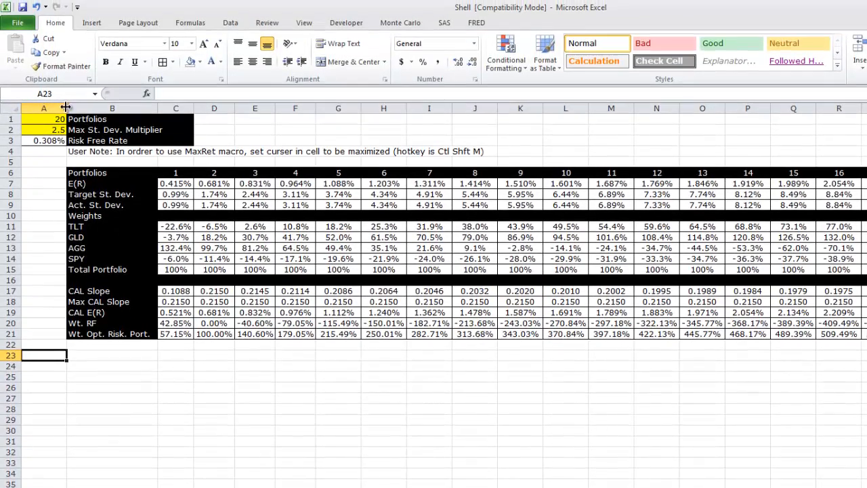
left_click_drag(66, 107, 57, 107)
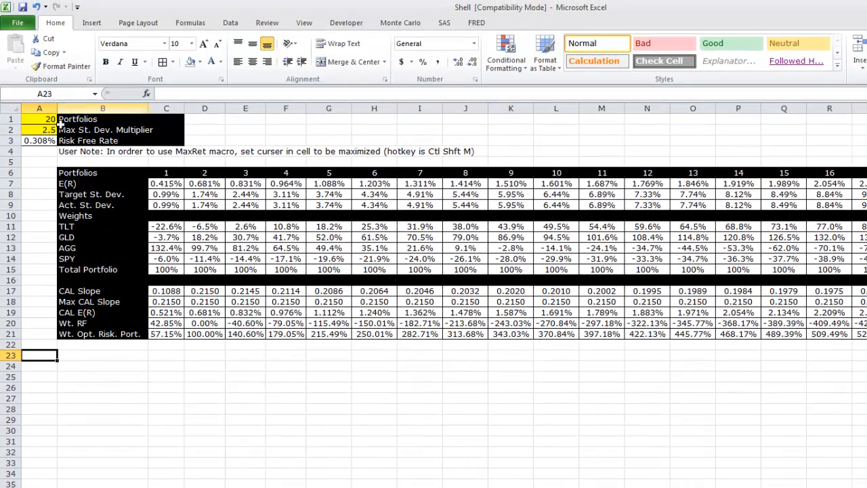
Step: Insert an empty scatter chart with smooth lines and place it directly below the portfolio table, starting at column B
left_click(250, 409)
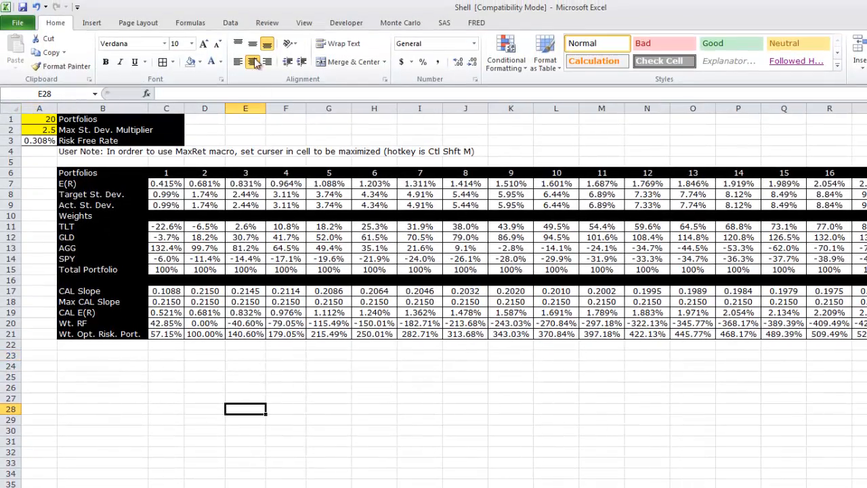
left_click(93, 25)
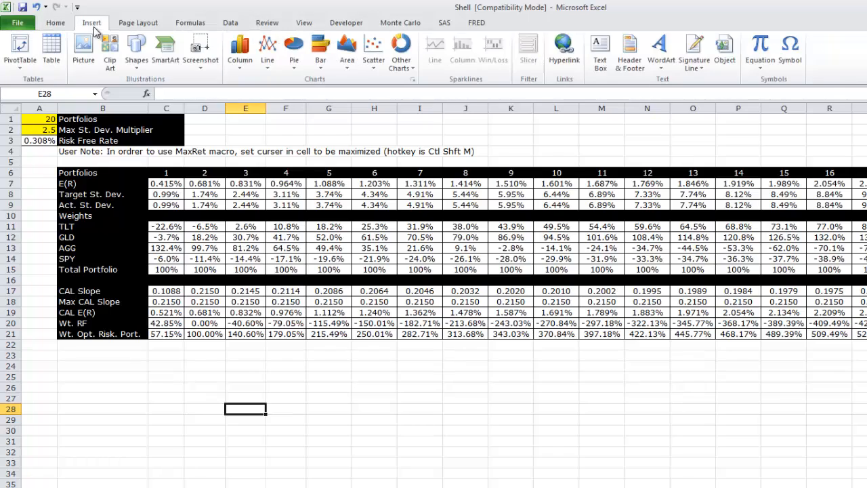
left_click(271, 66)
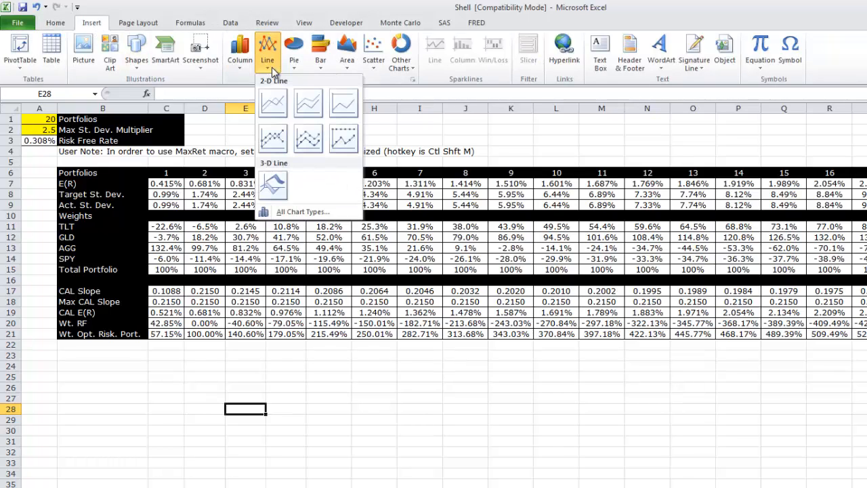
left_click(374, 60)
left_click(378, 135)
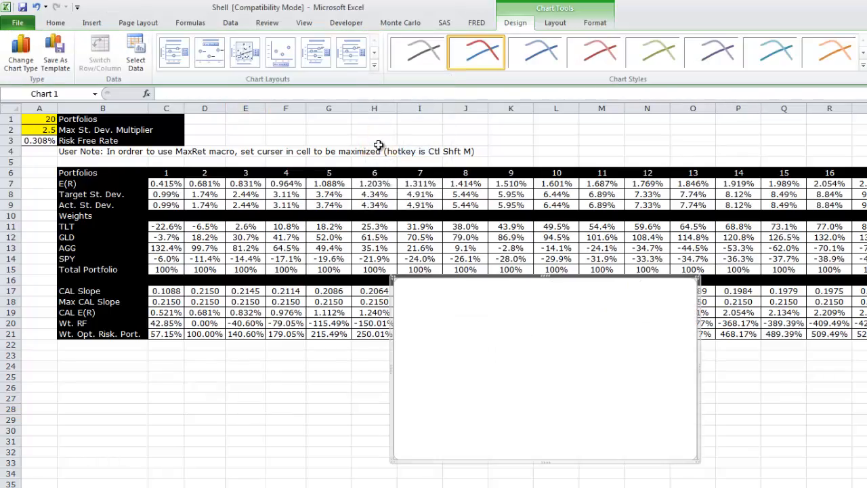
left_click_drag(456, 276, 124, 339)
Step: Add a chart series named Efficient Frontier with the Target St. Dev. row, C8:IV8, as its X values
right_click(191, 308)
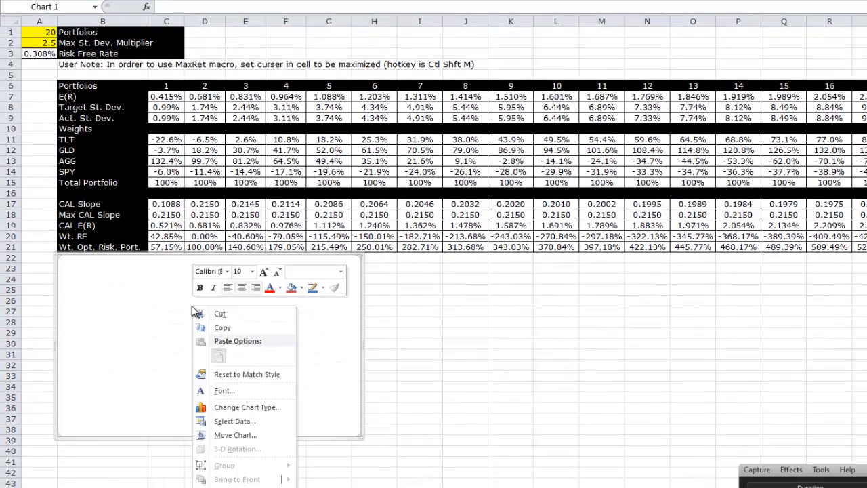
left_click(234, 421)
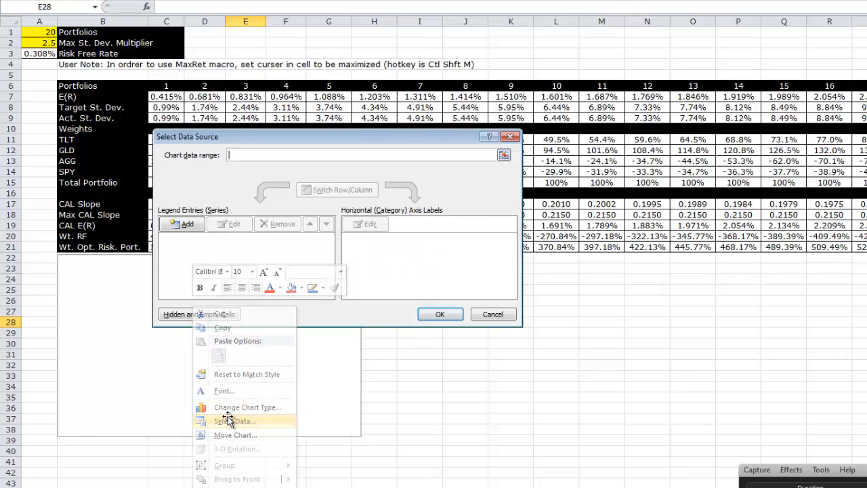
left_click(182, 224)
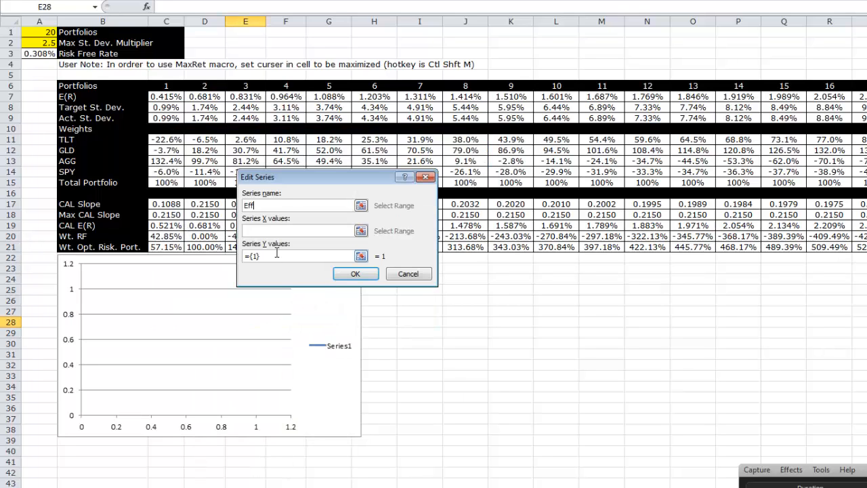
key("Tab")
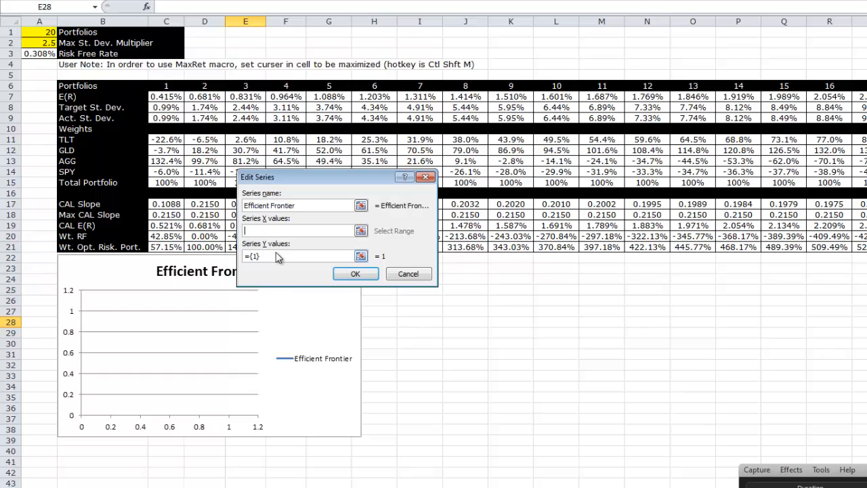
left_click(166, 106)
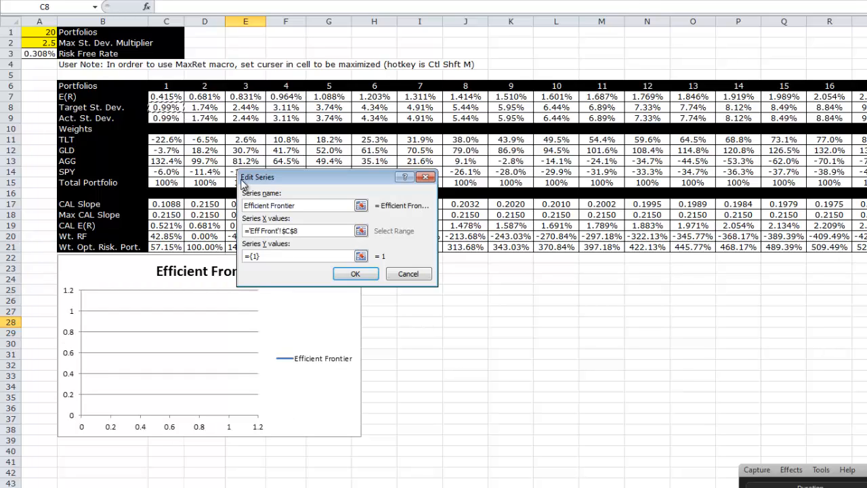
key("ctrl+shift+Right")
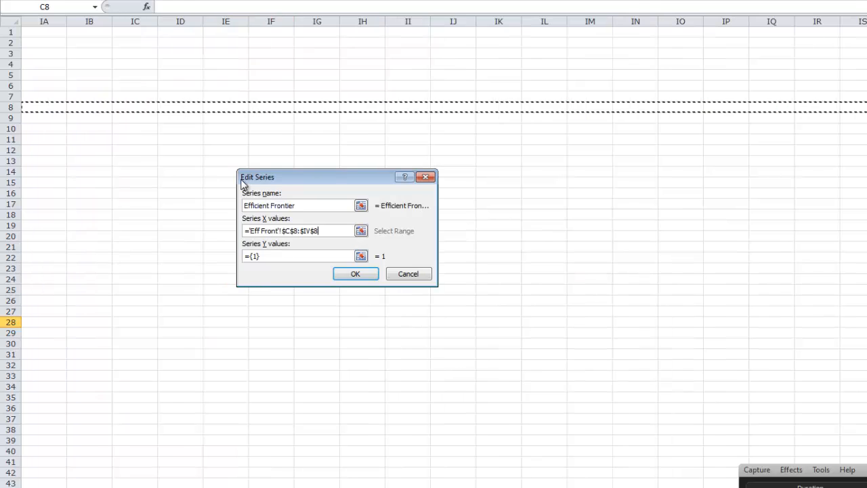
Step: Set the Efficient Frontier series' Y values to the E(R) row from C7 to the row's end and apply the chart data
key("Tab")
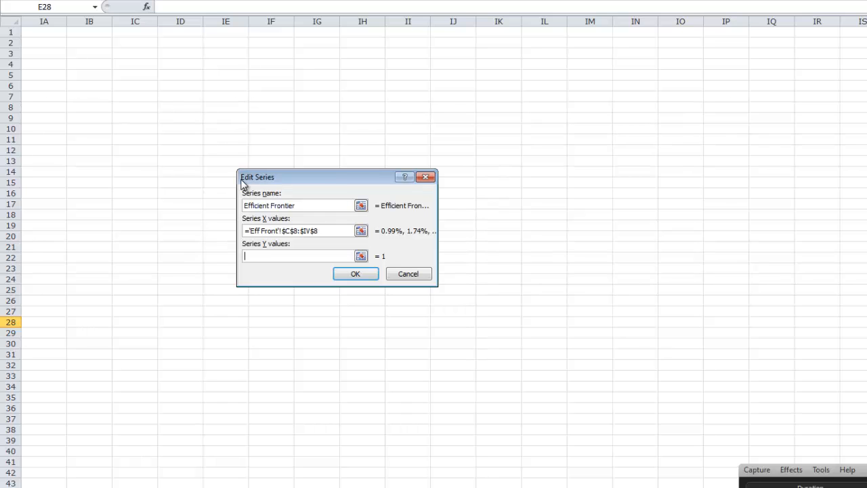
key("ctrl+Home")
left_click(174, 97)
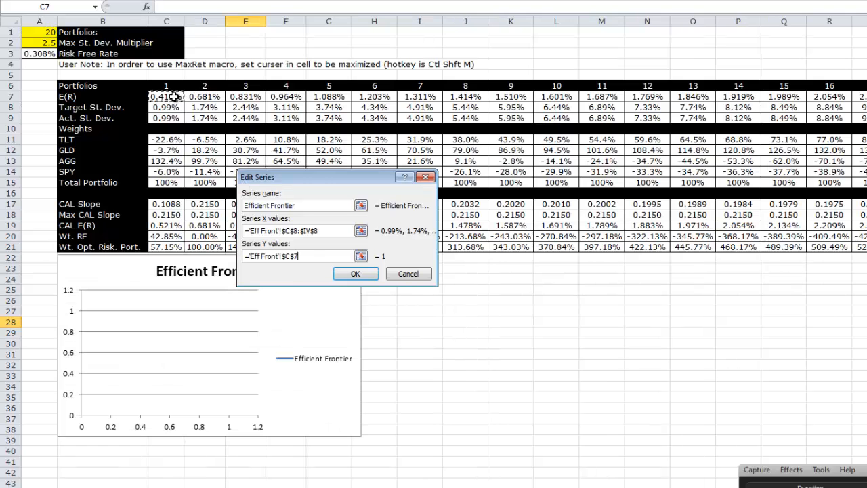
key("ctrl+shift+Right")
left_click(355, 274)
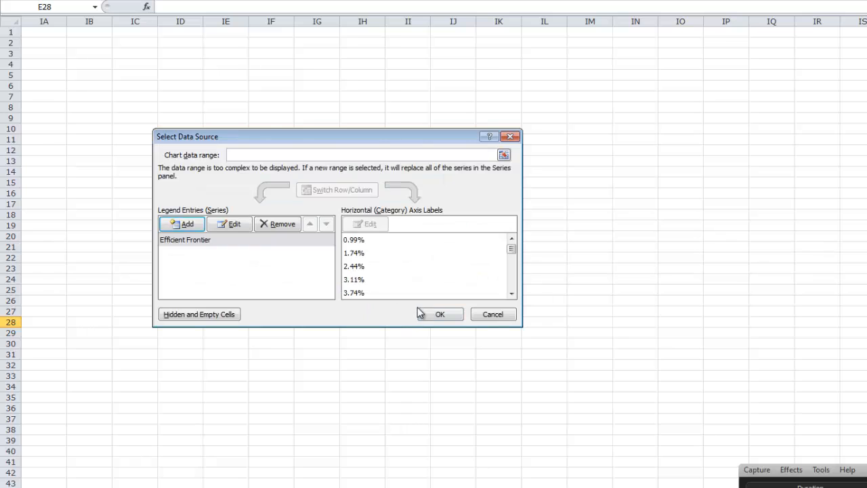
left_click(437, 314)
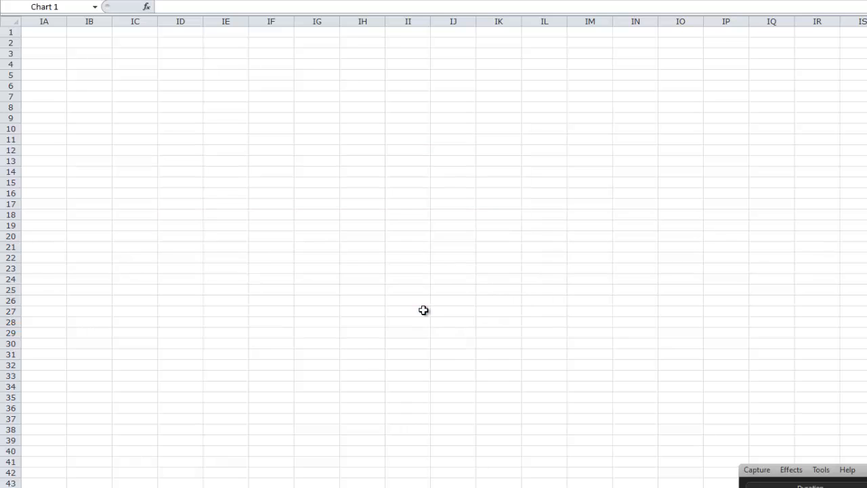
Step: Return to the start of the worksheet and examine the shape of the Efficient Frontier curve against the portfolio table
left_click(379, 311)
key("ctrl+Home")
key("Down")
key("Down")
key("Down")
key("Down")
key("Down")
key("Down")
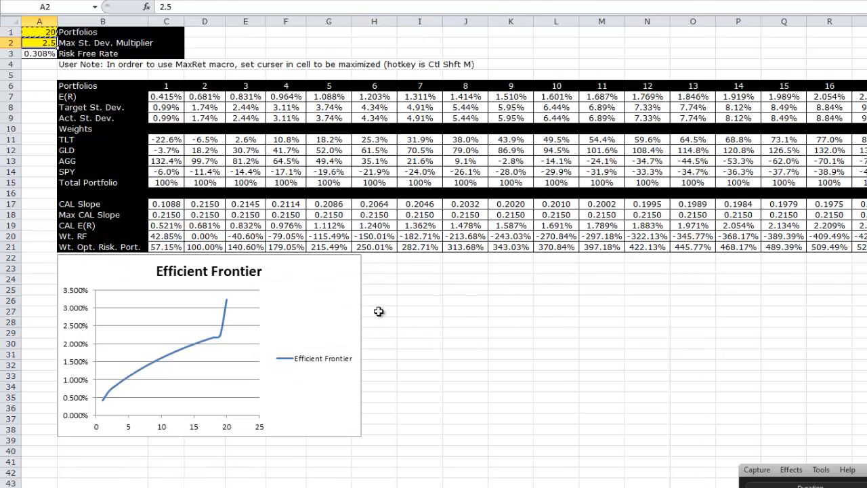
key("ctrl+shift+m")
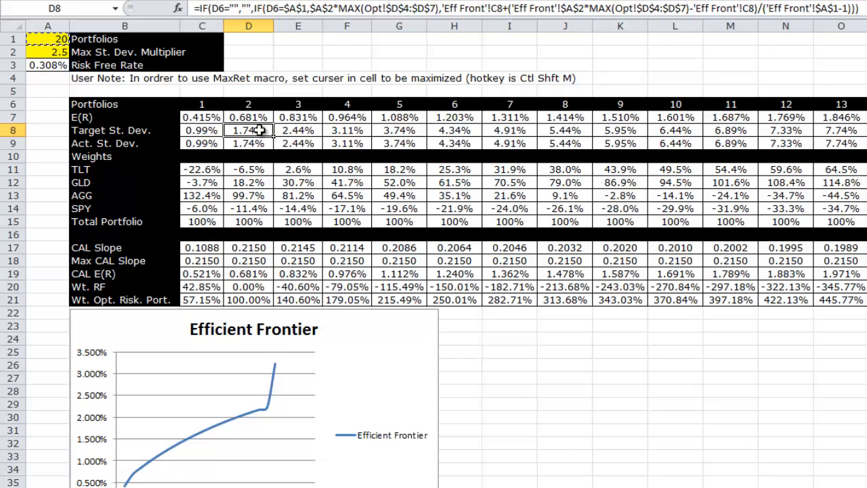
Step: In the portfolio 2 Target St. Dev. formula (D8), make the subtracted C8 reference absolute as $C$8
left_click(749, 9)
key("F4")
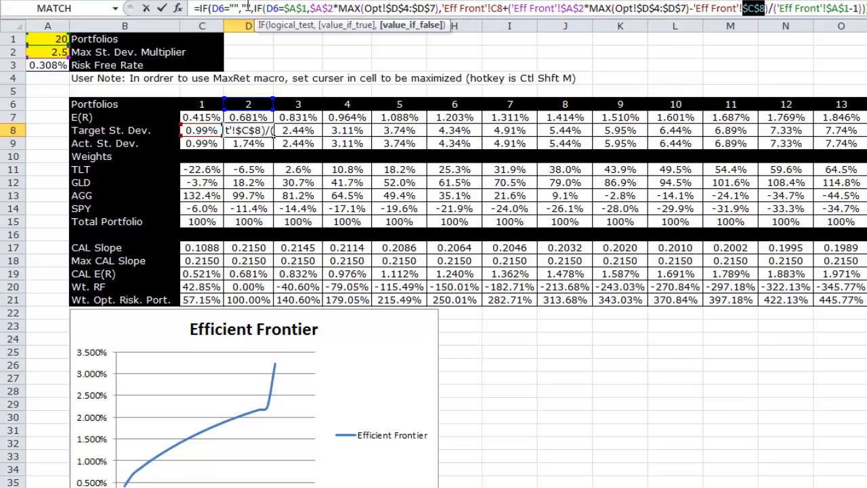
key("Return")
key("Up")
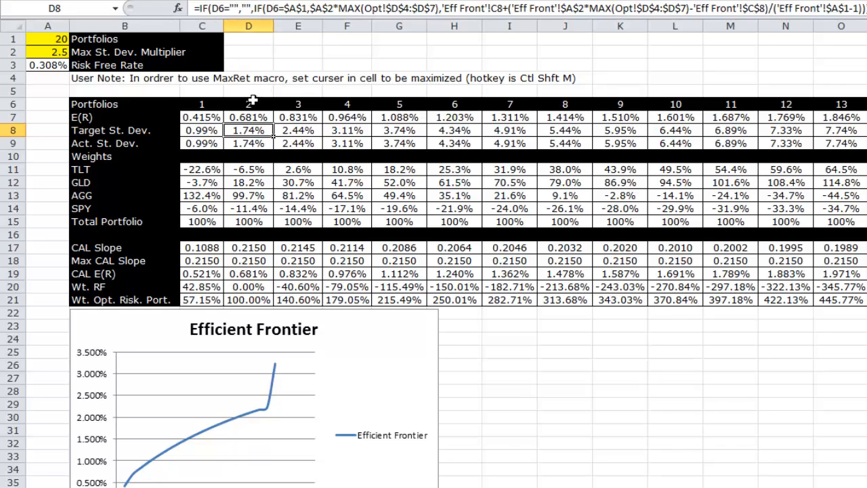
left_click(66, 39)
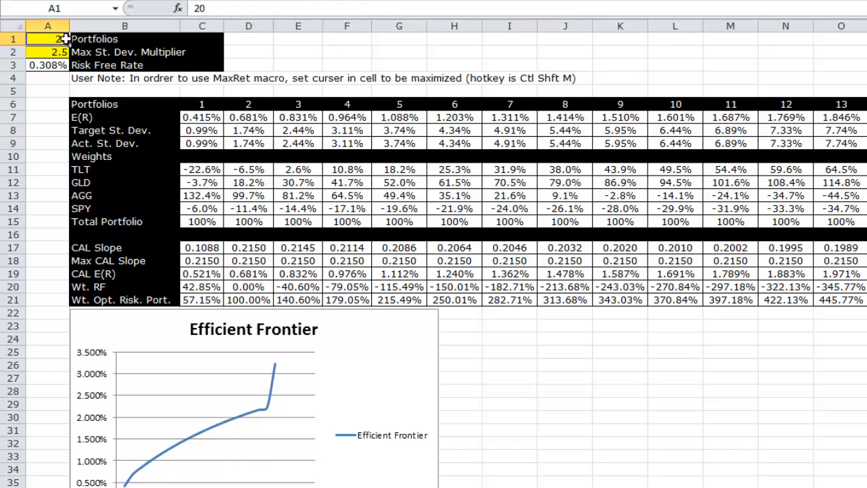
Step: Copy the Target St. Dev. formula from D8 across the rest of row 8, starting at E8
left_click(258, 129)
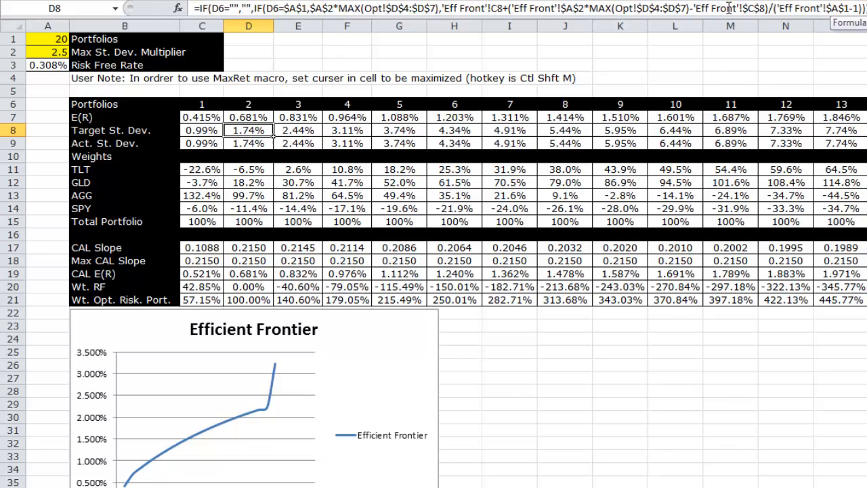
key("ctrl+c")
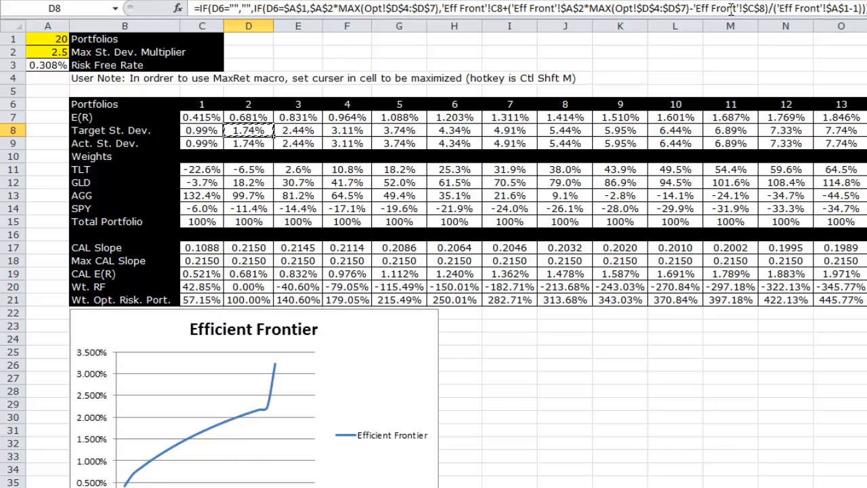
key("Right")
key("ctrl+shift+Right")
key("ctrl+v")
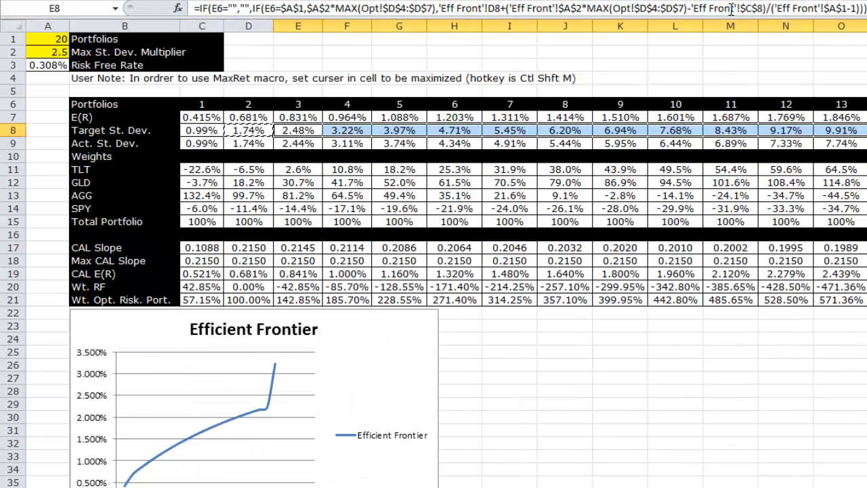
Step: Check the copied Target St. Dev. formulas along row 8 and the Act. St. Dev. formula for portfolio 6
key("Left")
key("Left")
key("Left")
key("Right")
key("Right")
key("Right")
key("Right")
key("Right")
key("Right")
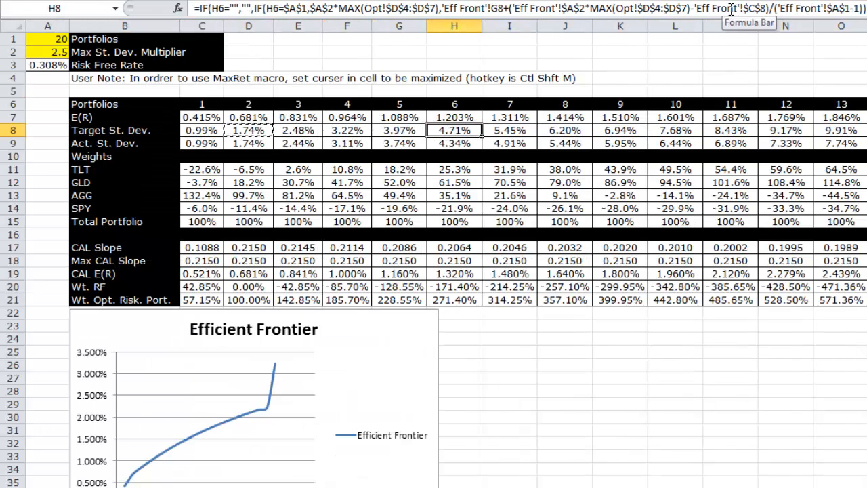
key("Escape")
key("Down")
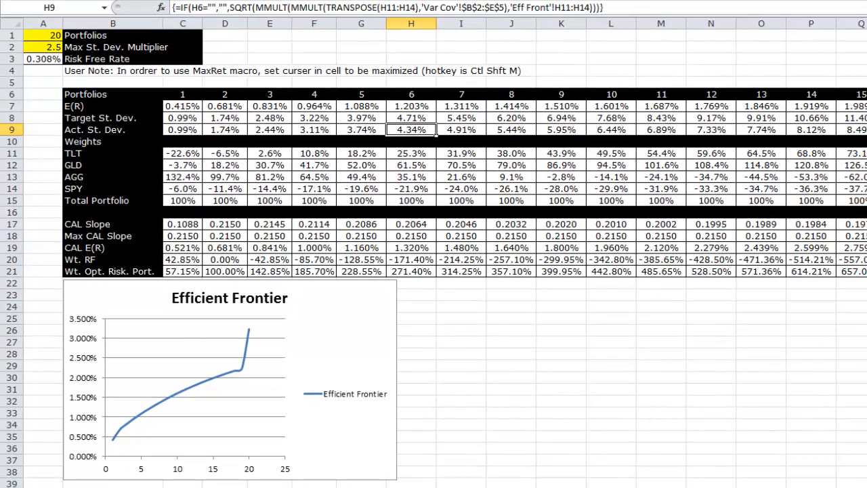
Step: Run the MaxRet macro on each E(R) cell in row 7 from portfolio 3 (E7) through portfolio 20 (V7)
left_click(245, 107)
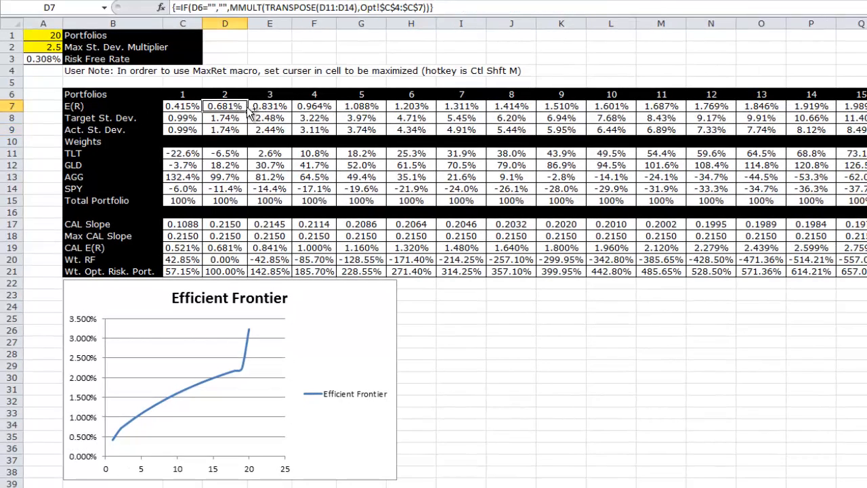
key("Right")
key("ctrl+shift+m")
key("Right")
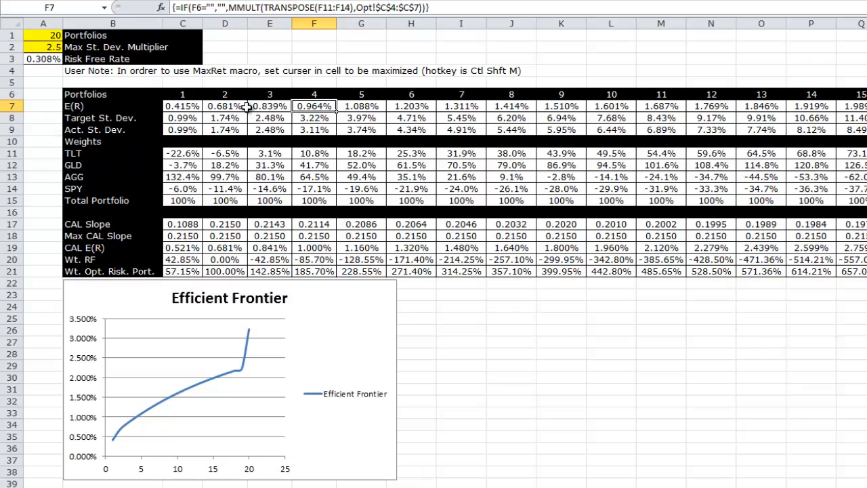
key("ctrl+shift+m")
key("Right")
key("ctrl+shift+m")
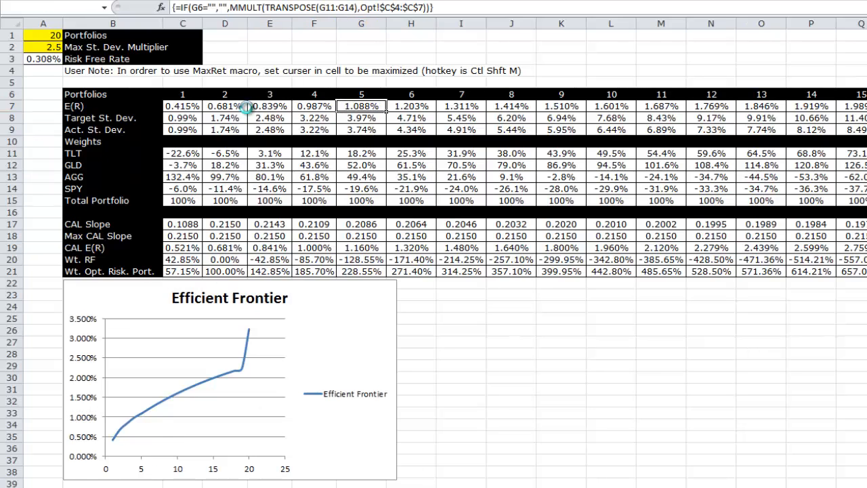
key("Right")
key("ctrl+shift+m")
key("Right")
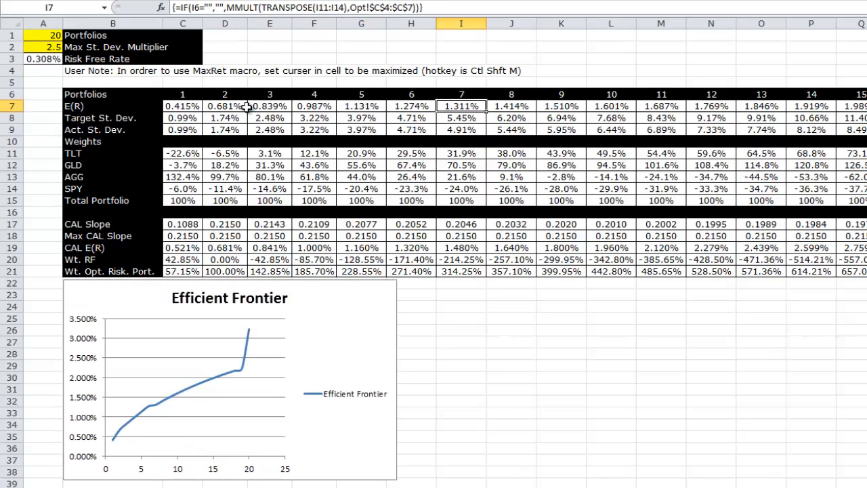
key("ctrl+shift+m")
key("Right")
key("ctrl+shift+m")
key("Right")
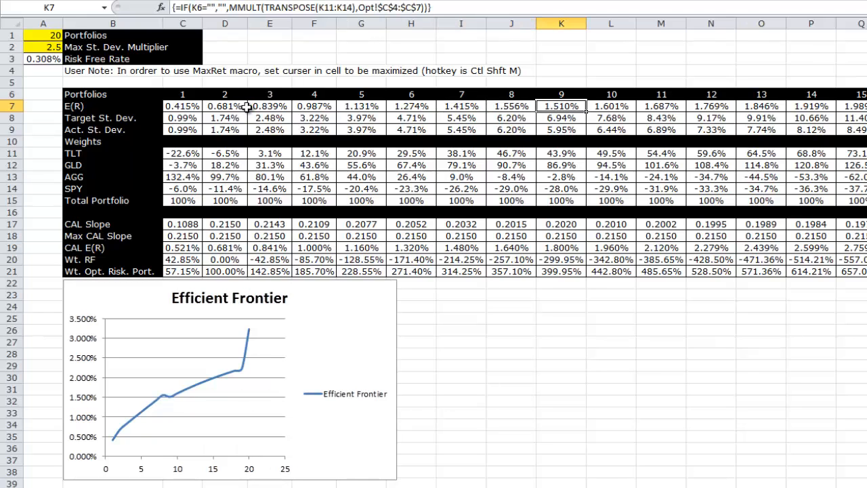
key("ctrl+shift+m")
key("Right")
key("ctrl+shift+m")
key("Right")
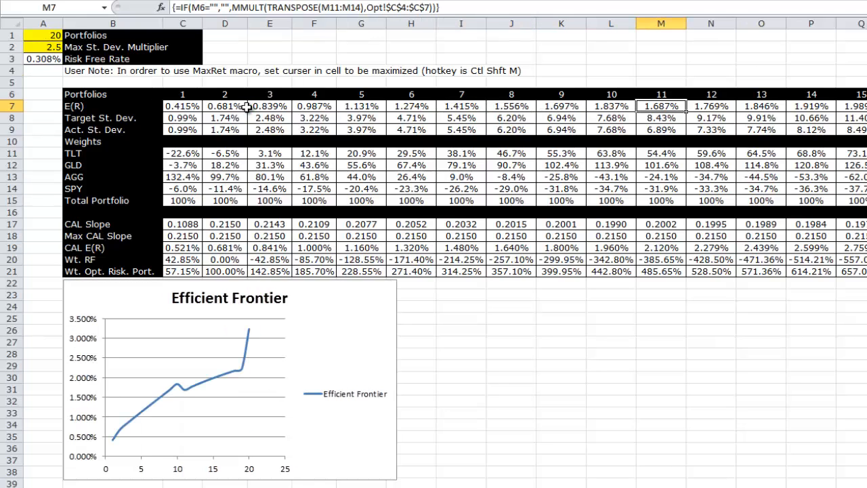
key("ctrl+shift+m")
key("Right")
key("ctrl+shift+m")
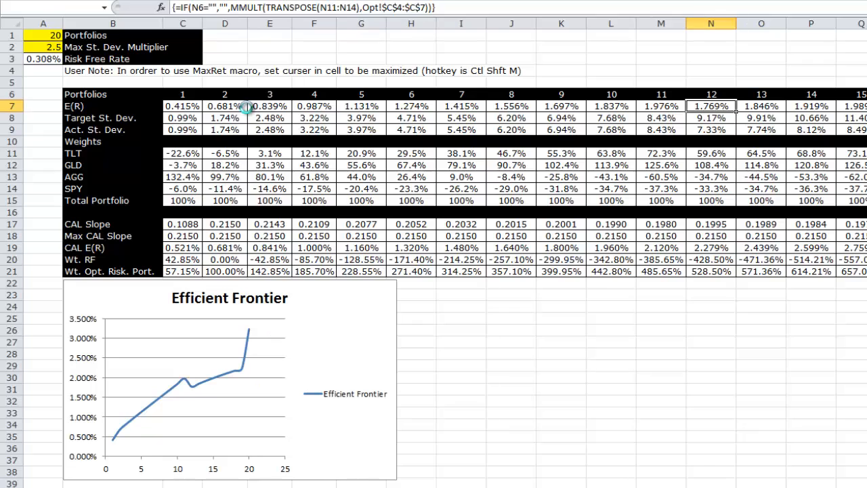
key("Right")
key("ctrl+shift+m")
key("Right")
key("ctrl+shift+m")
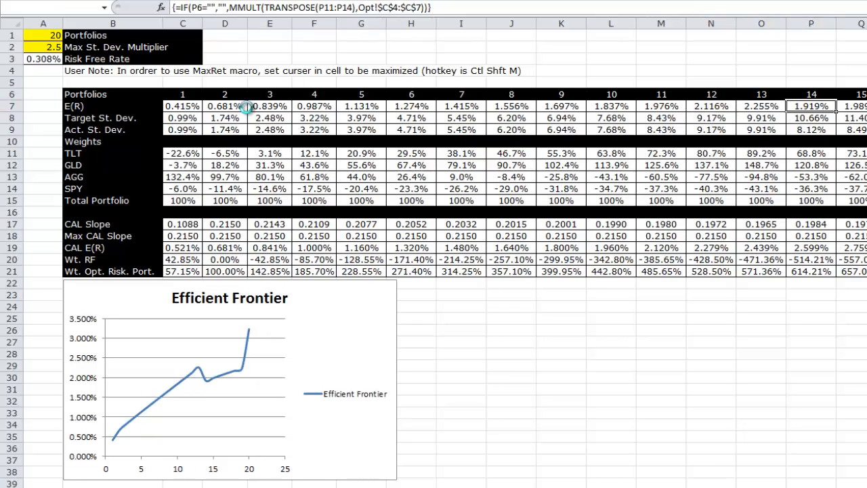
key("Right")
key("ctrl+shift+m")
key("Right")
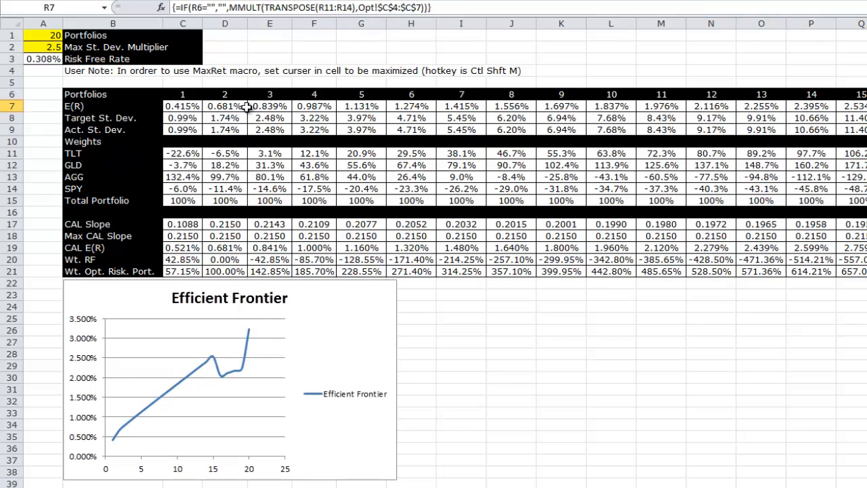
key("ctrl+shift+m")
key("Right")
key("ctrl+shift+m")
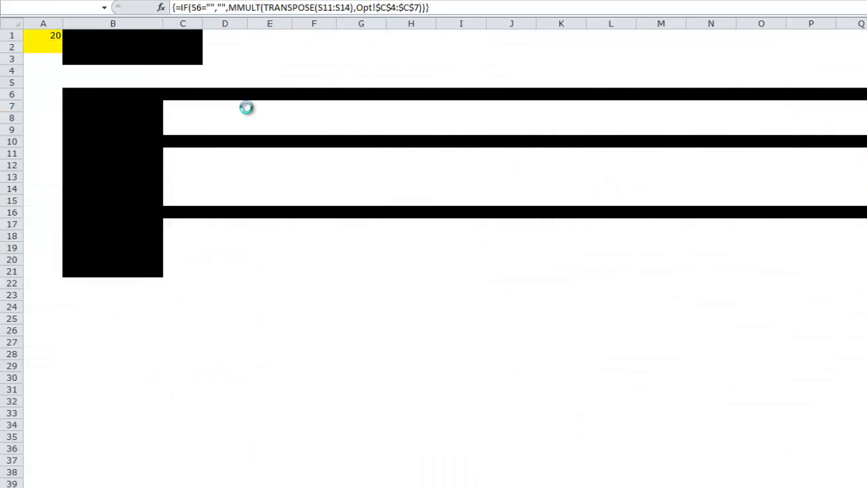
key("Right")
key("ctrl+shift+m")
key("Right")
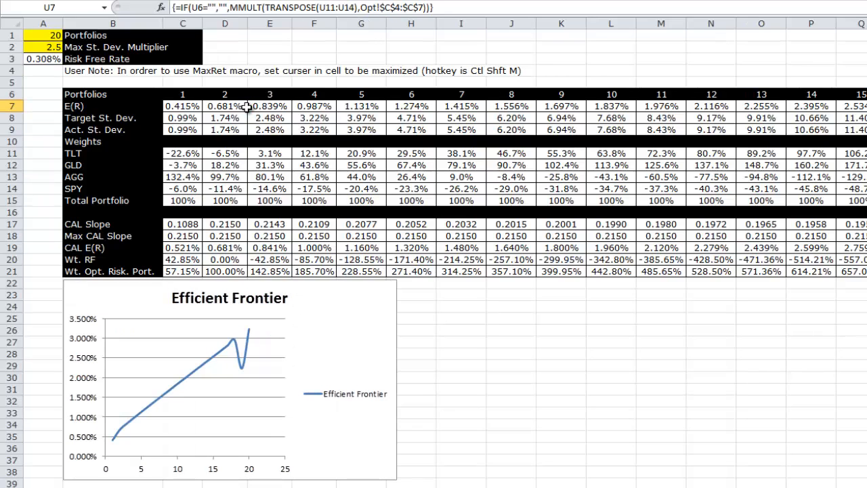
key("ctrl+shift+m")
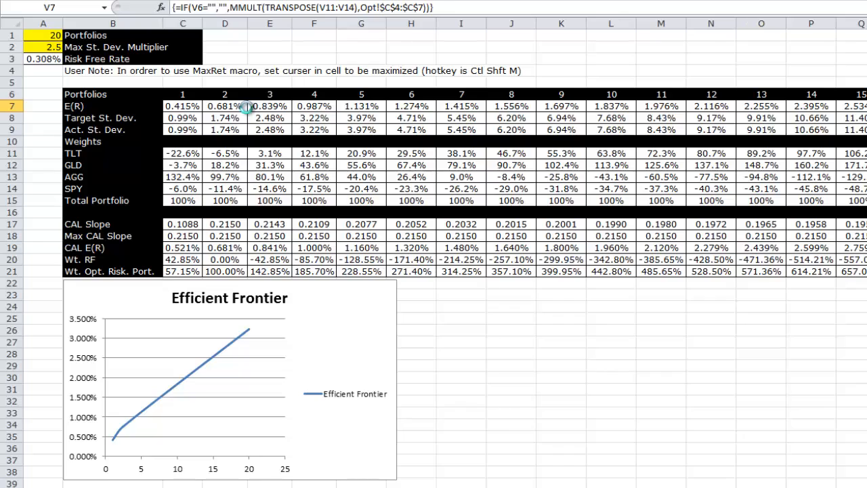
key("ctrl+Home")
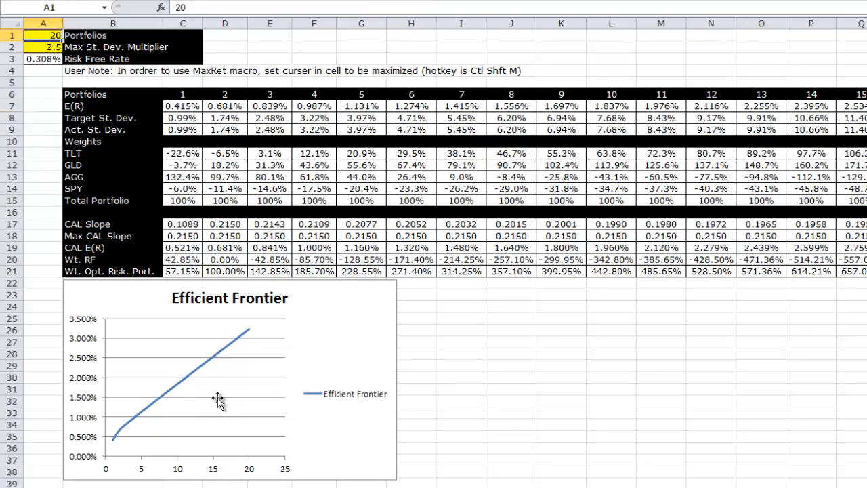
Step: Add a second chart series named CAL with the Target St. Dev. row, C8:IV8, as its X values
right_click(327, 366)
left_click(389, 240)
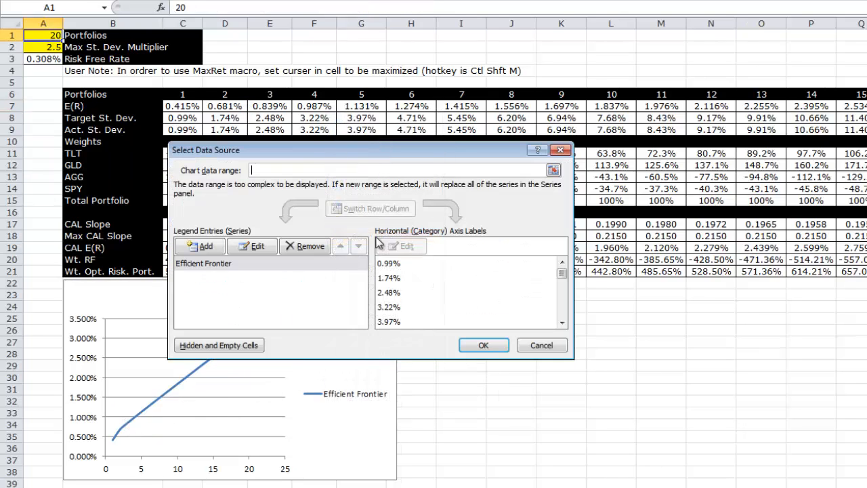
left_click(220, 250)
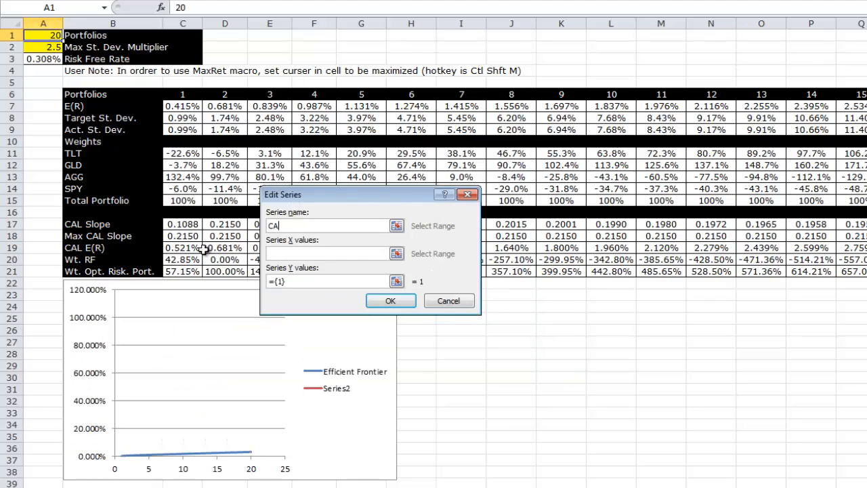
key("Tab")
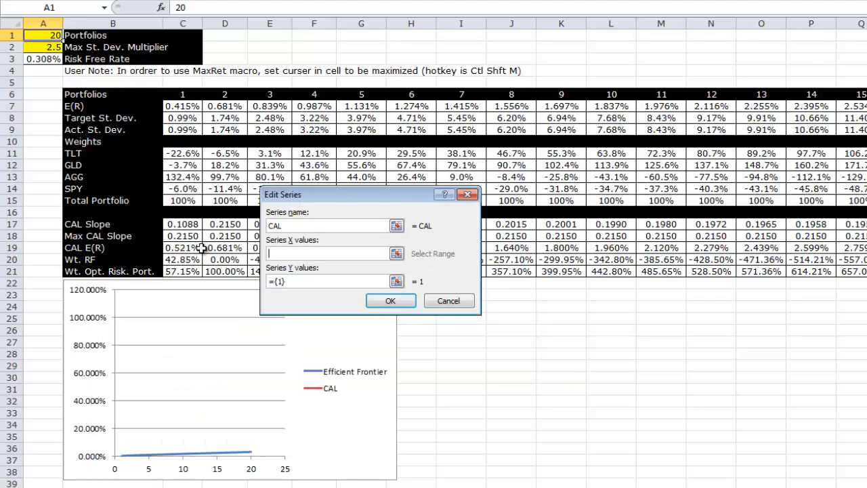
left_click(189, 122)
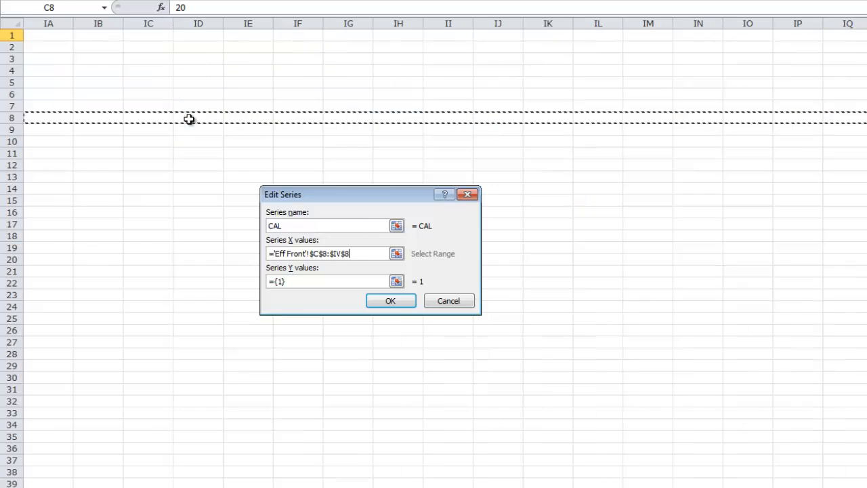
key("ctrl+shift+Right")
Step: Set the CAL series' Y values to the CAL E(R) row from C19 to the row's end and apply the chart data
key("Tab")
key("ctrl+Home")
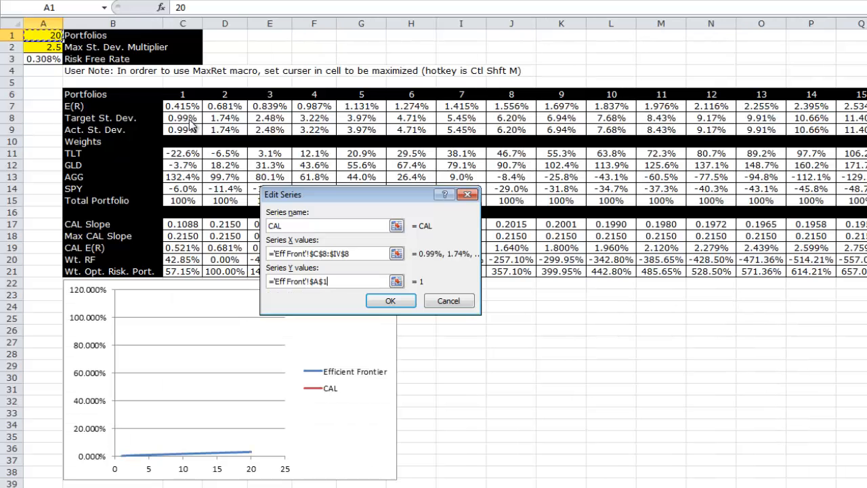
left_click_drag(390, 199, 526, 315)
left_click(178, 248)
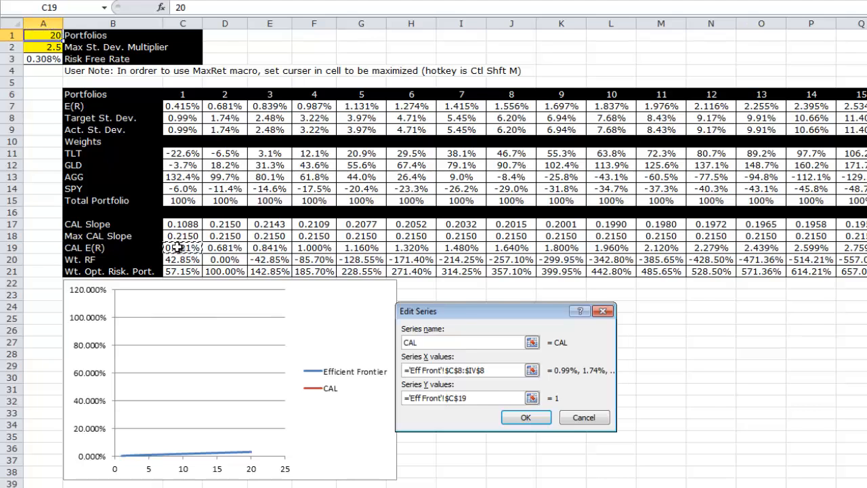
key("ctrl+shift+Right")
left_click(520, 418)
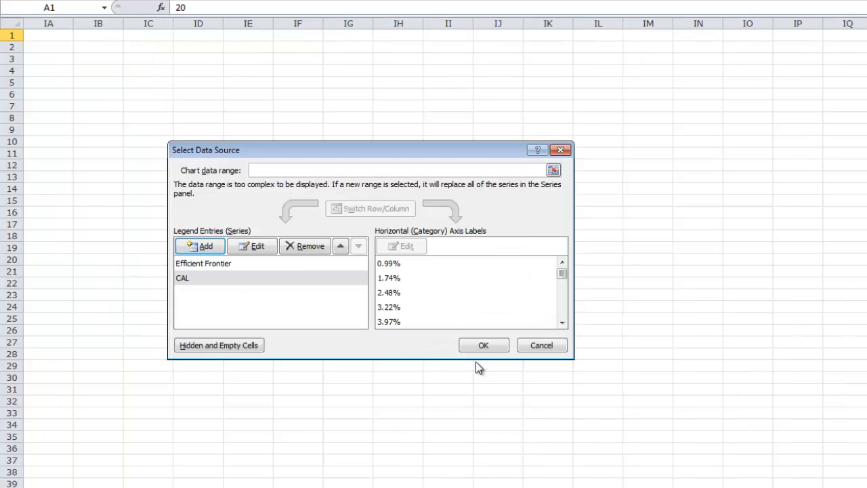
left_click(480, 346)
left_click(392, 386)
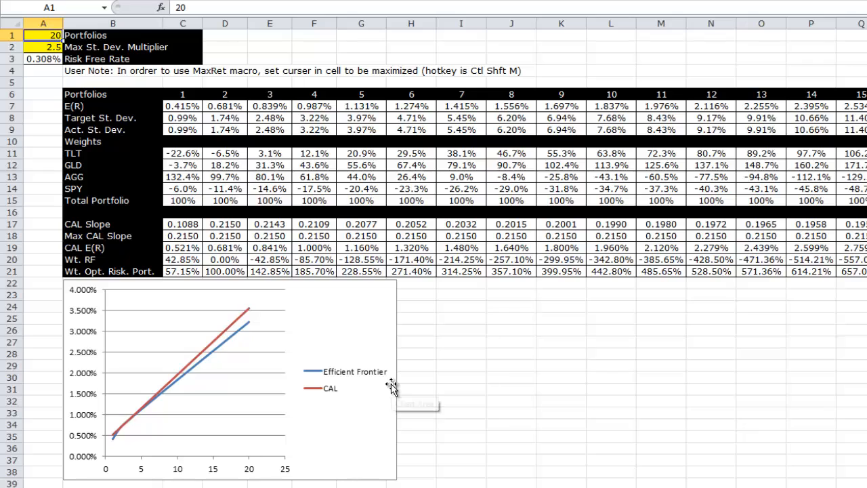
Step: Compare the chart's Efficient Frontier and CAL lines with the Capital Allocation Line slide in the presentation, focusing on the tangency point
left_click(442, 424)
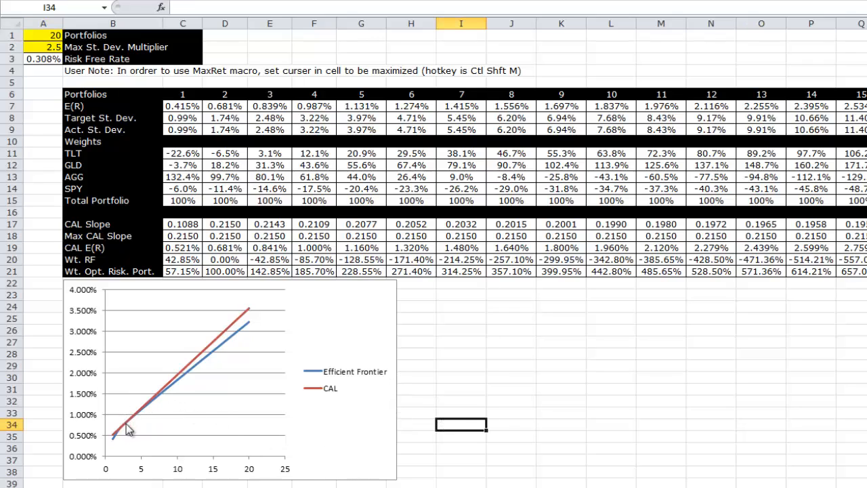
key("alt+Tab")
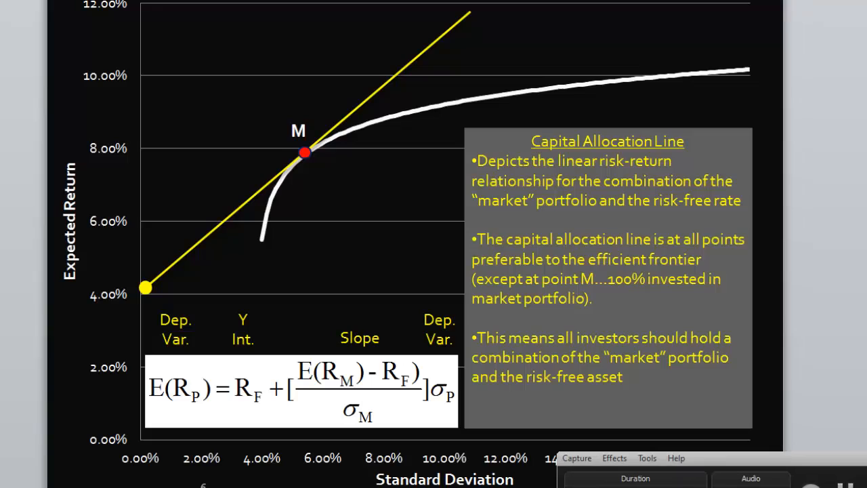
key("alt+Tab")
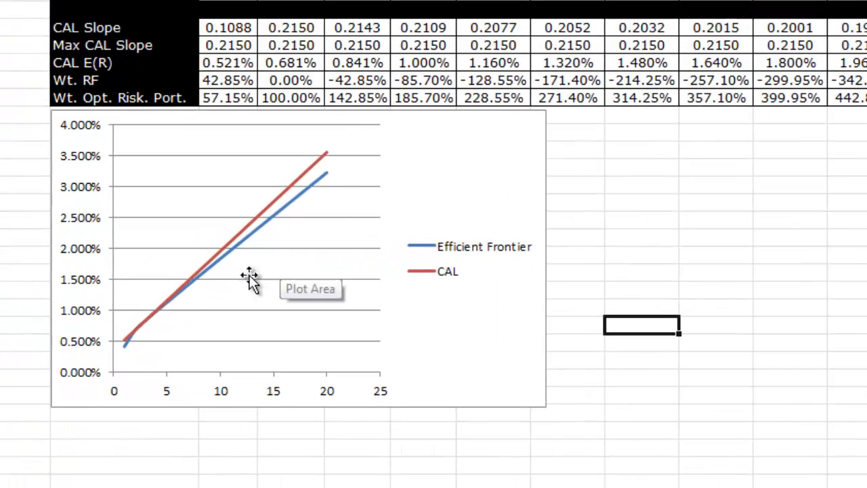
mouse_move(139, 337)
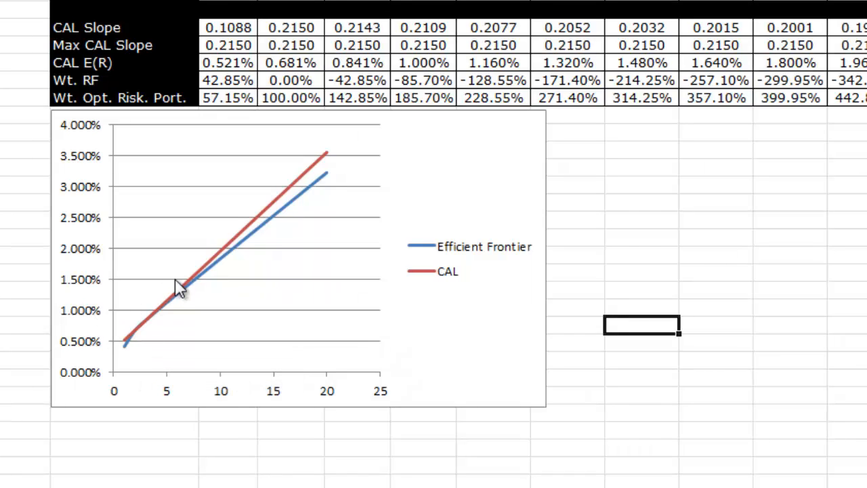
Step: Enlarge the Efficient Frontier and CAL chart below the portfolio table, and move it to its own new chart sheet
left_click(467, 181)
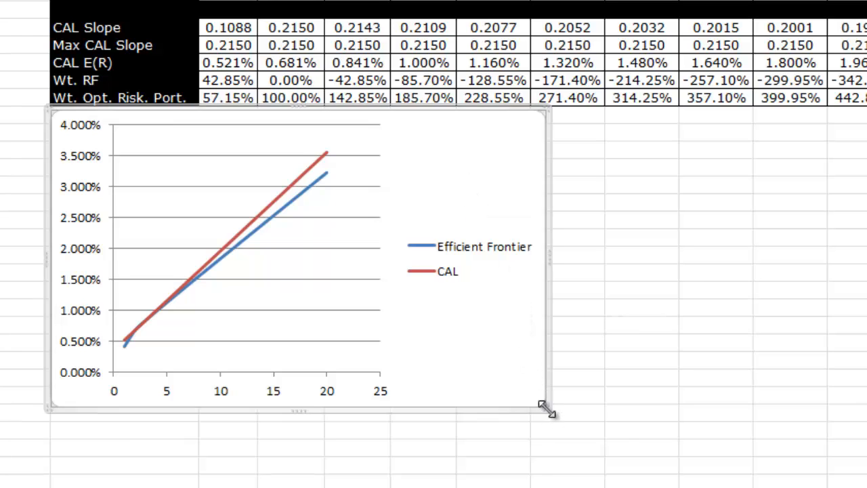
left_click_drag(545, 405, 849, 441)
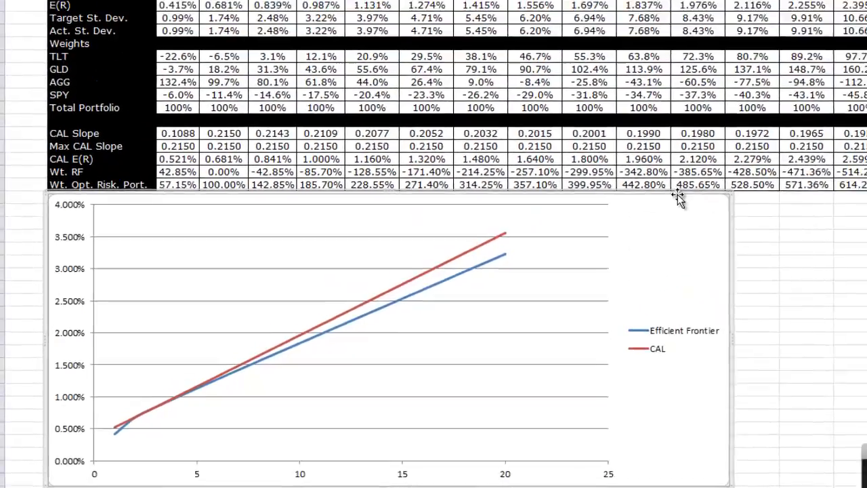
double_click(769, 92)
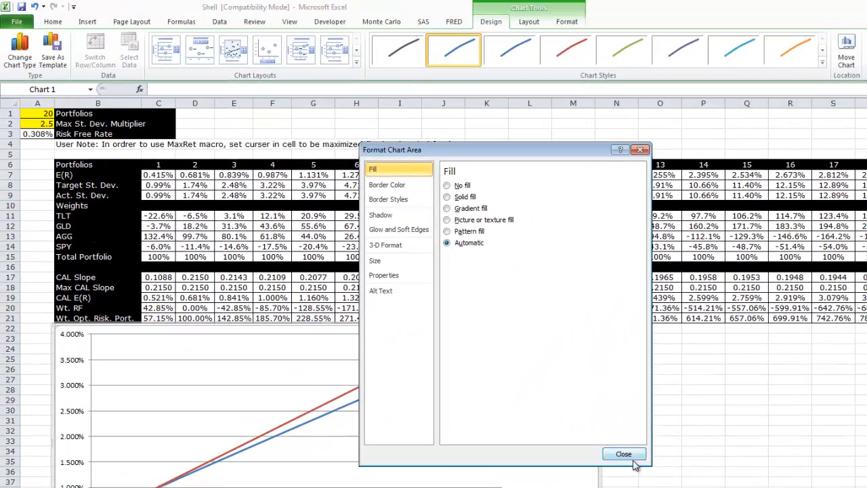
left_click(625, 453)
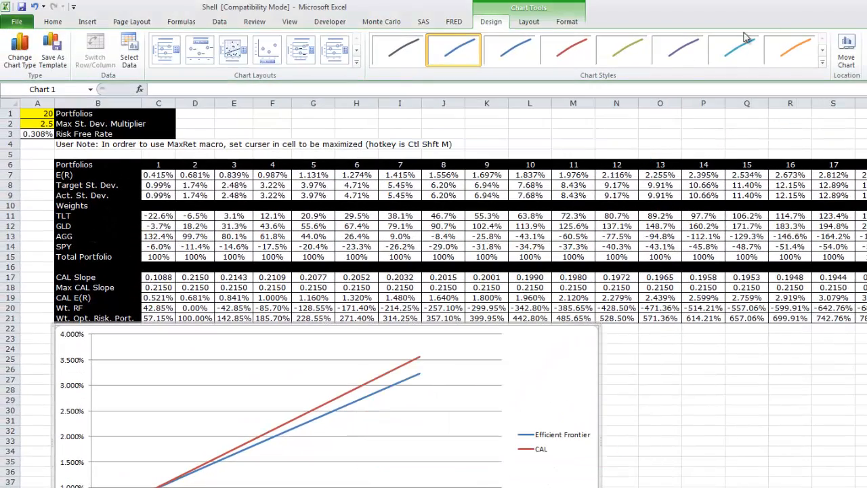
left_click(848, 59)
left_click(272, 284)
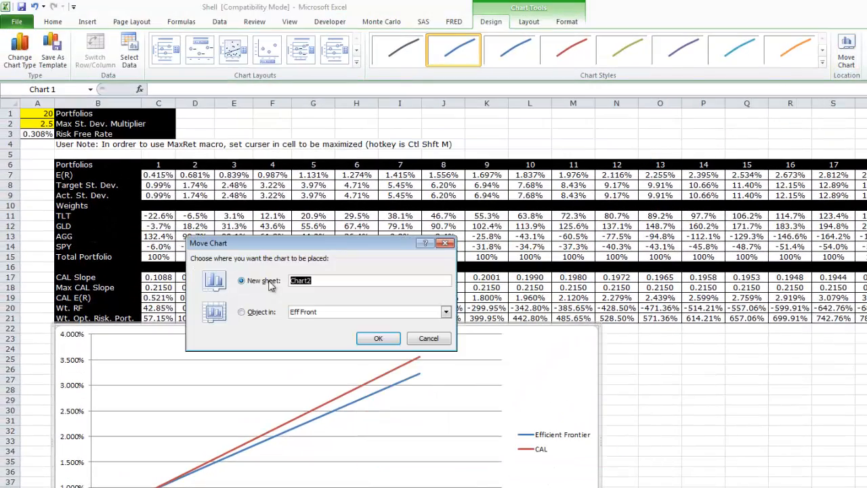
left_click(371, 333)
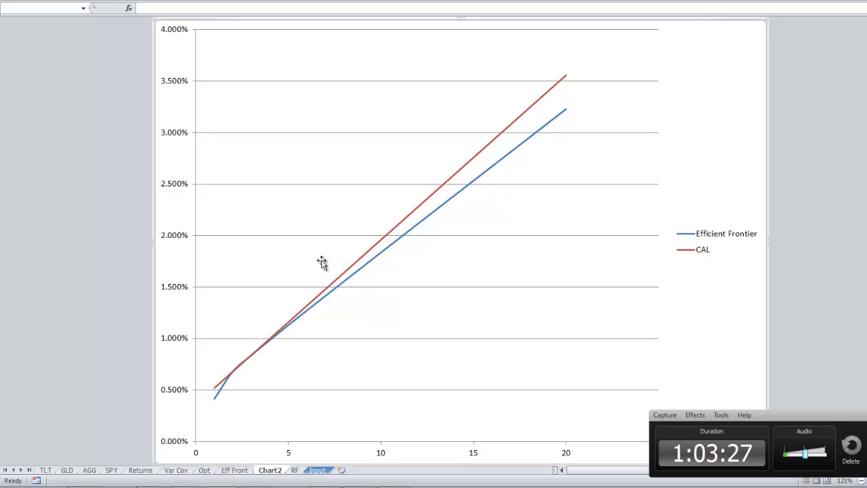
Step: Switch to the PowerPoint presentation and view the Efficient Frontier slide based on data from 1965 - 2011
key("alt+Tab")
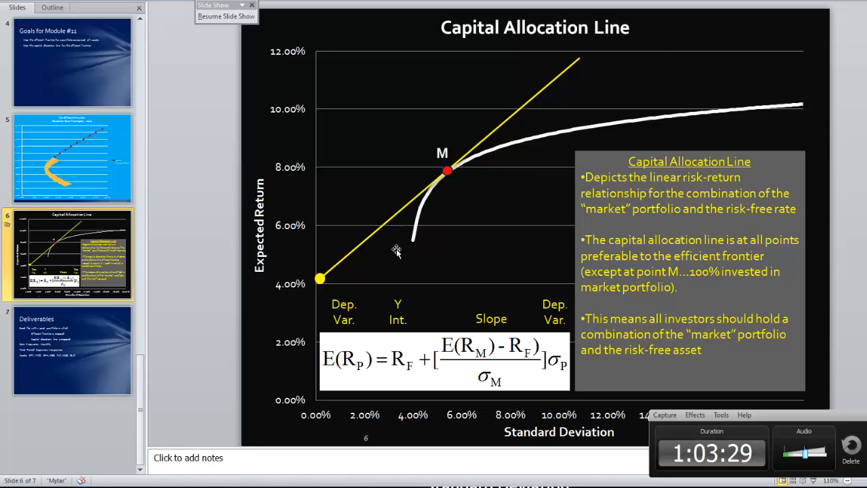
key("Page_Up")
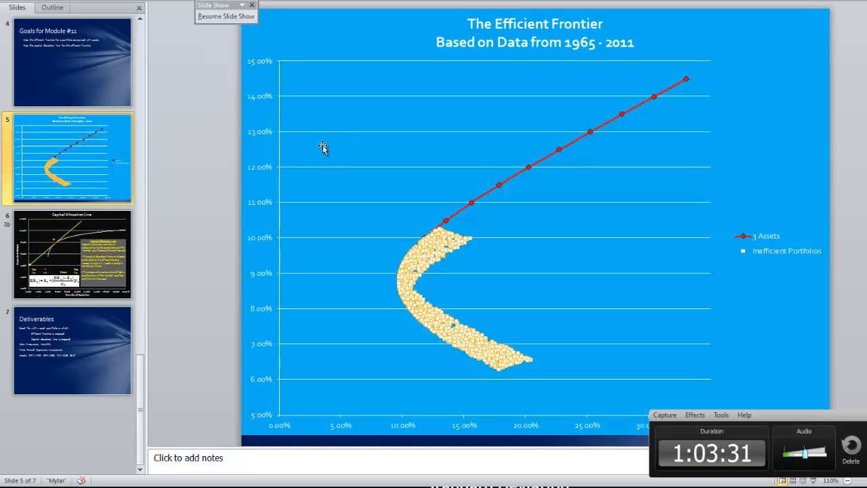